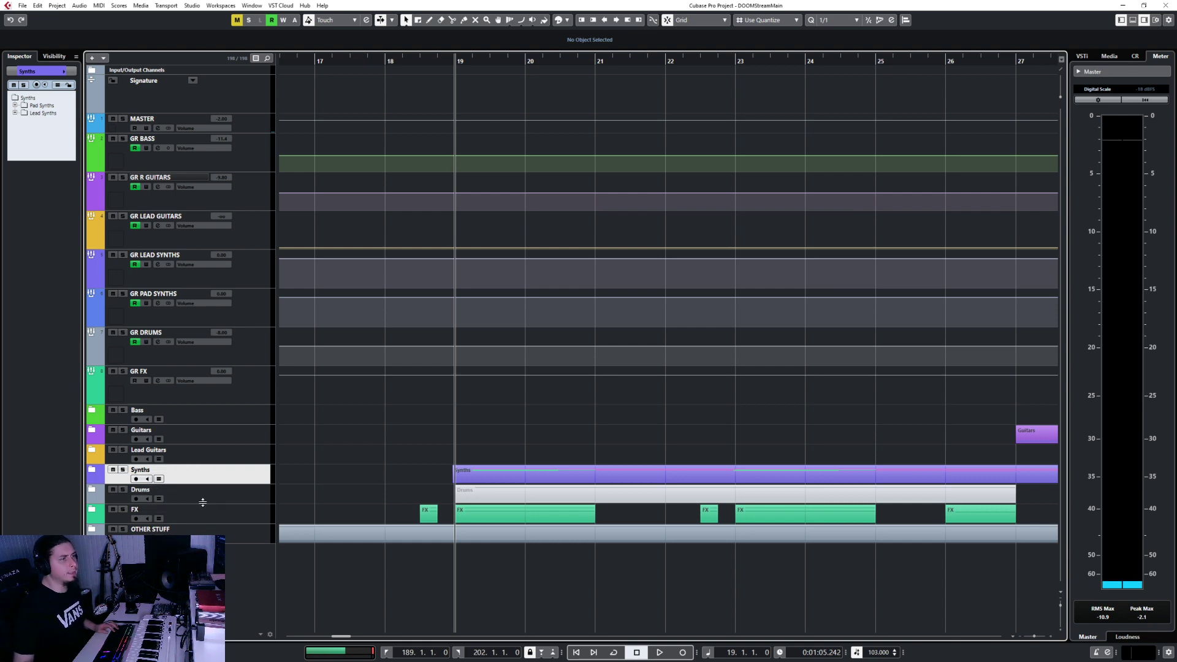
Expand the FX folder track and play the arrangement through the first Impact 01 hit around bar 19
click(92, 510)
scroll(456, 421, down, 5)
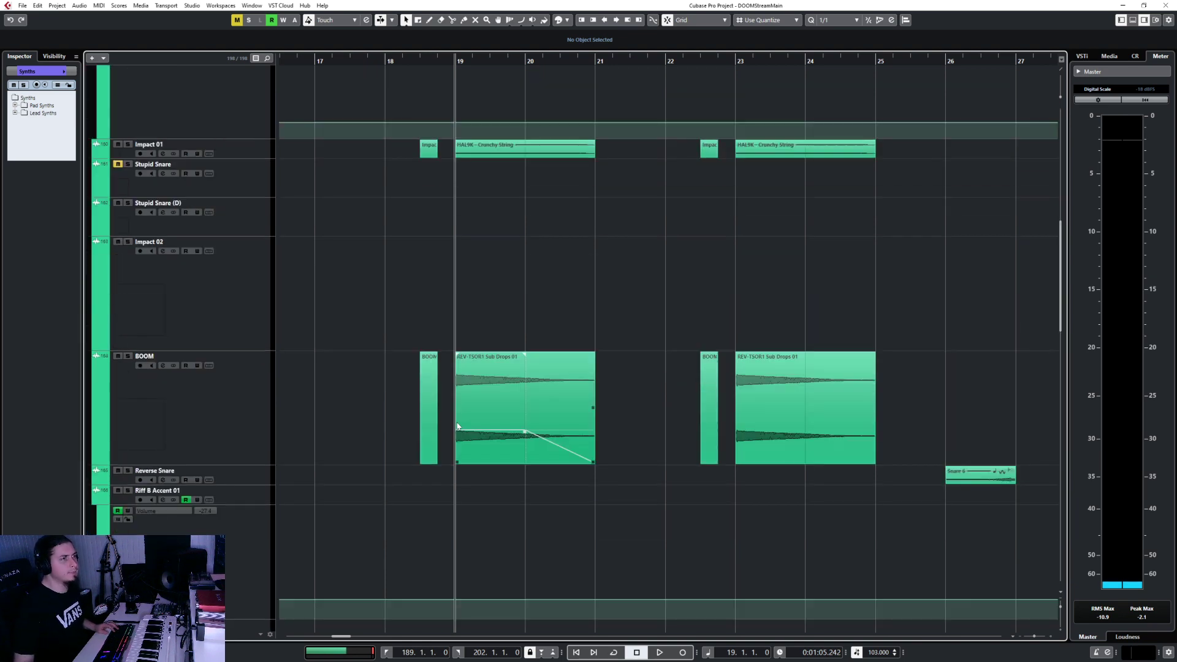
scroll(456, 421, up, 2)
key(g)
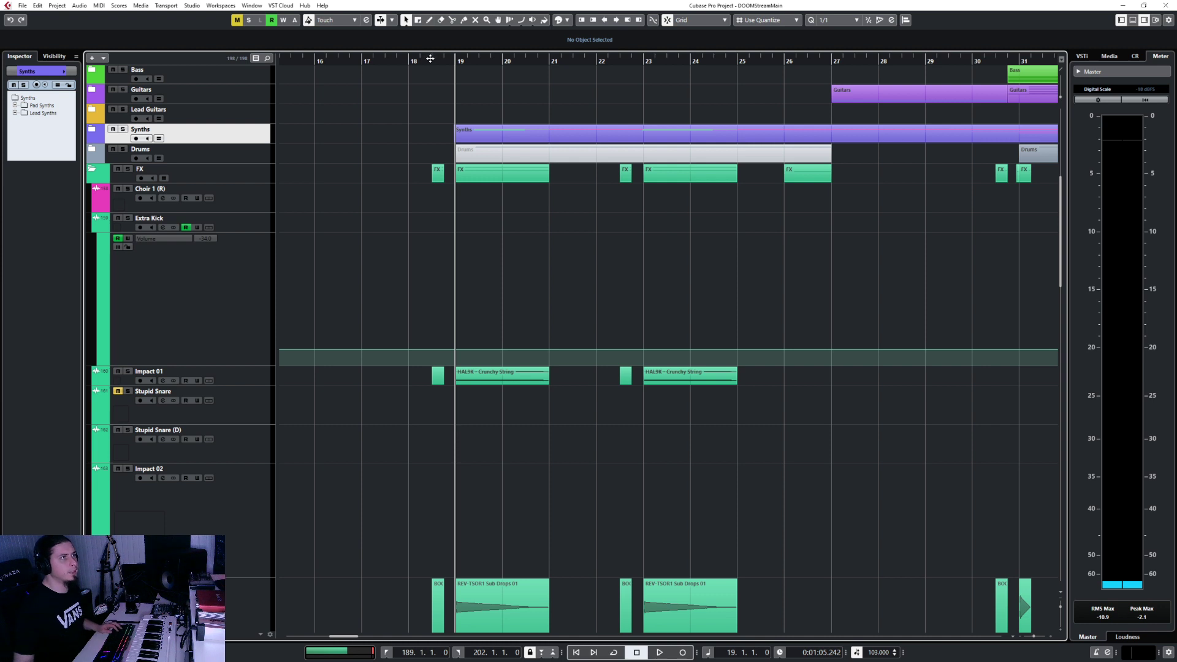
click(431, 59)
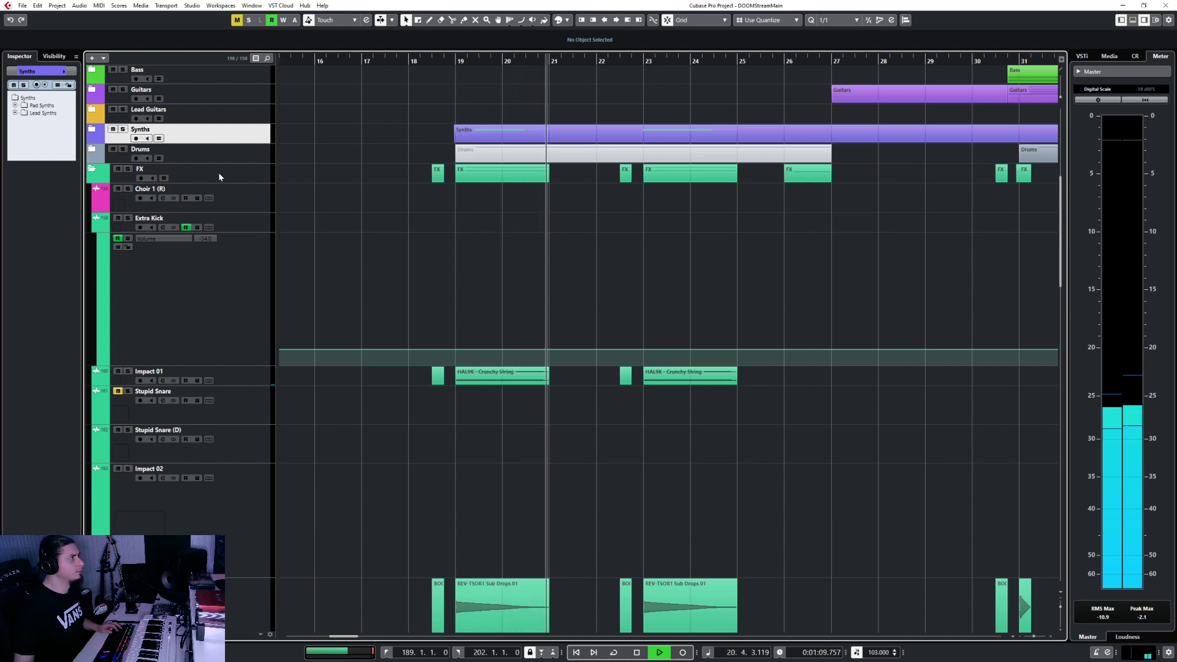
key(space)
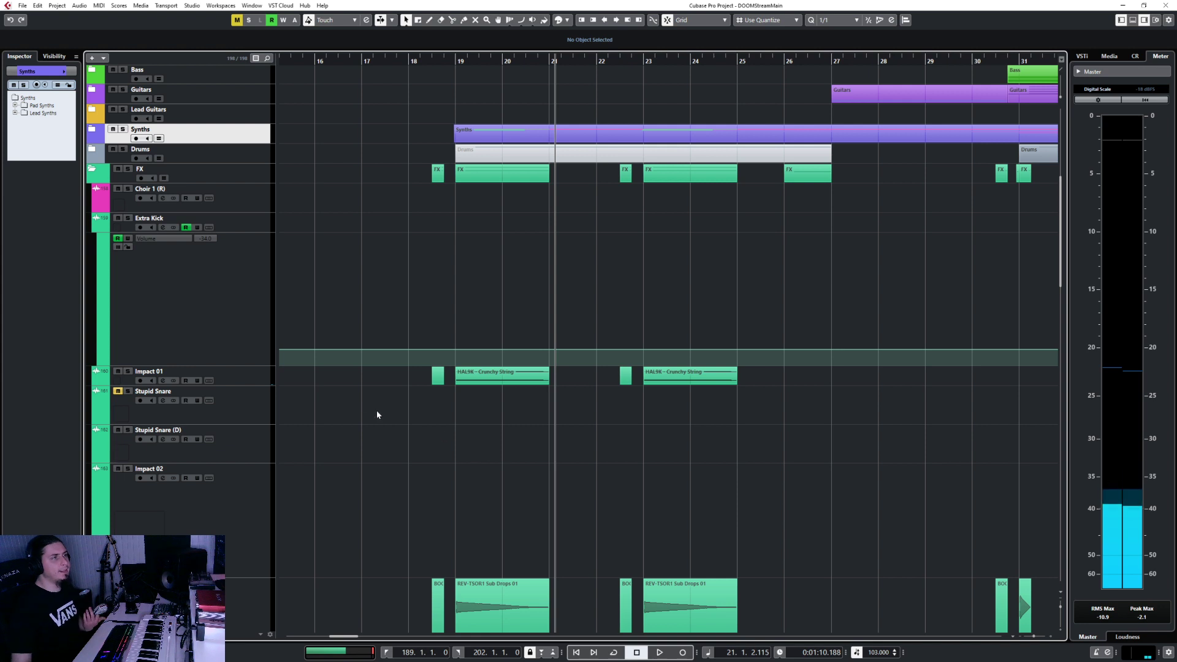
Solo the Impact 01 track, listen to its Crunchy String event from bar 19, and turn the solo off again
click(250, 378)
key(s)
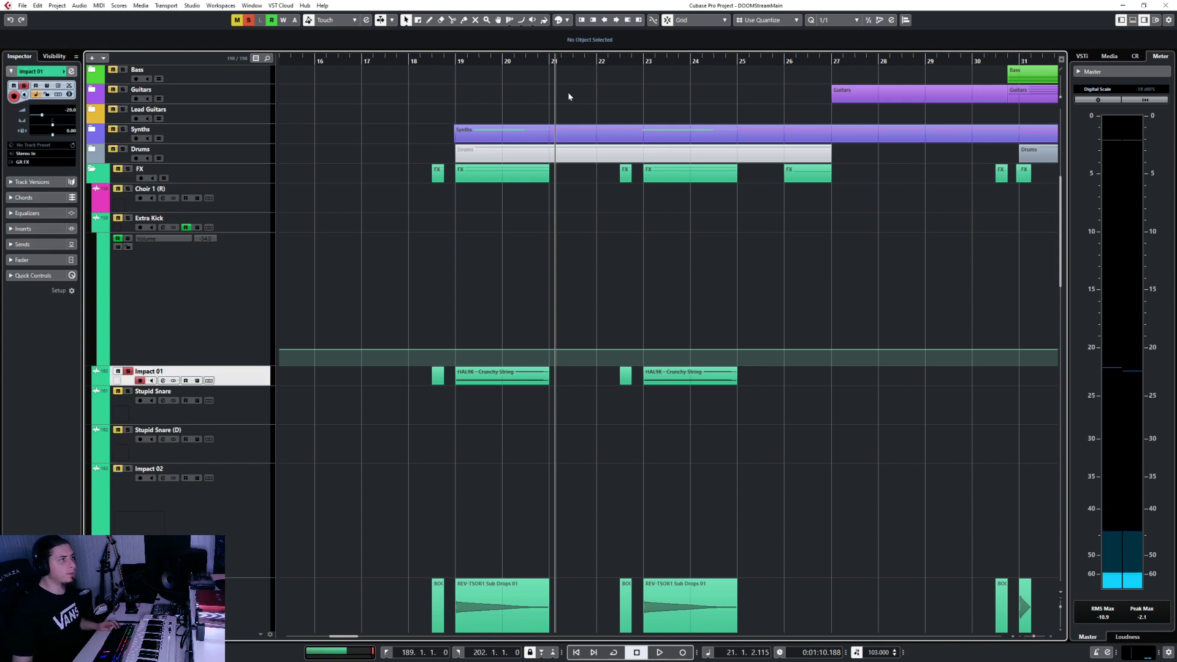
click(462, 63)
key(space)
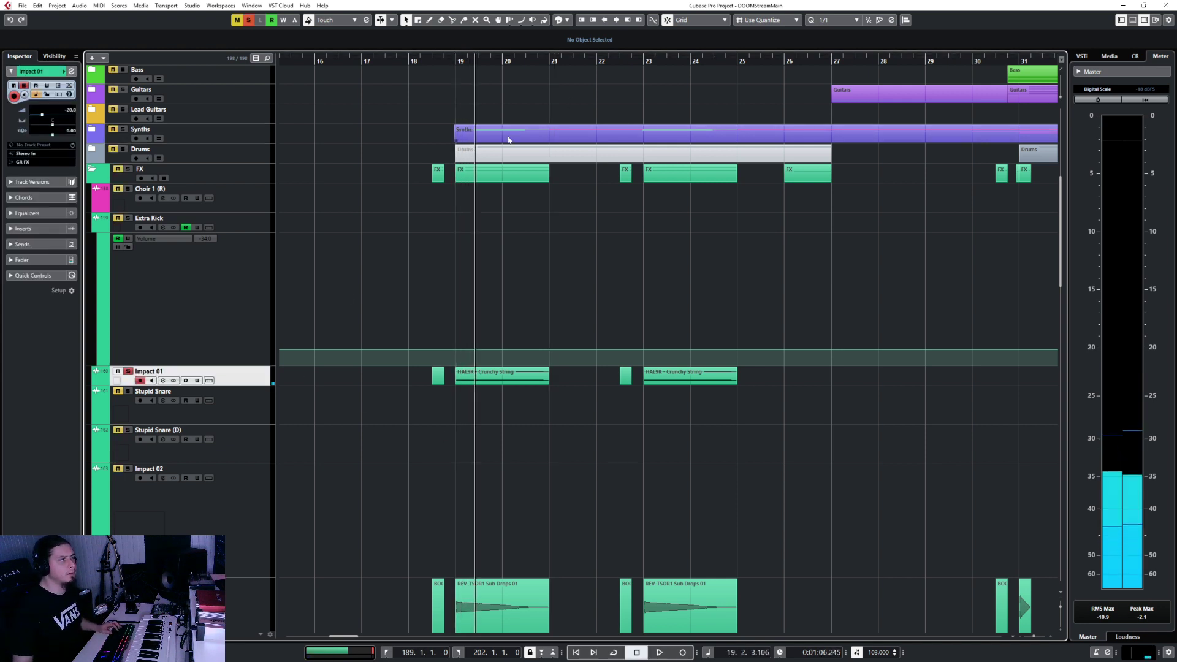
key(s)
click(483, 371)
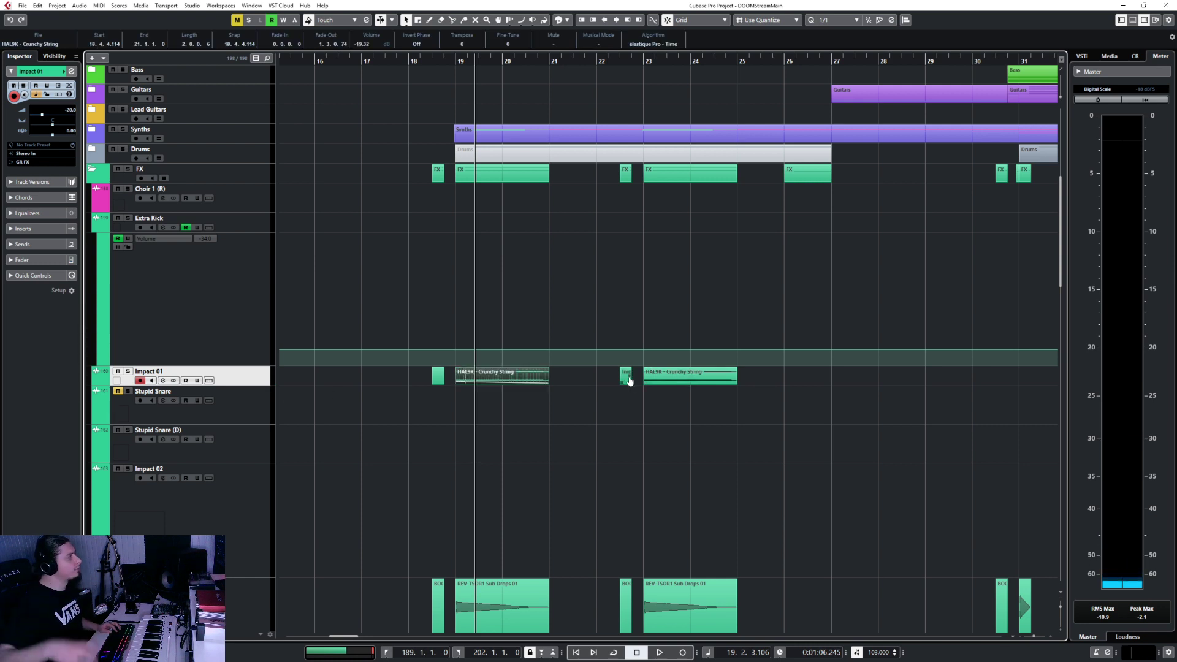
click(706, 378)
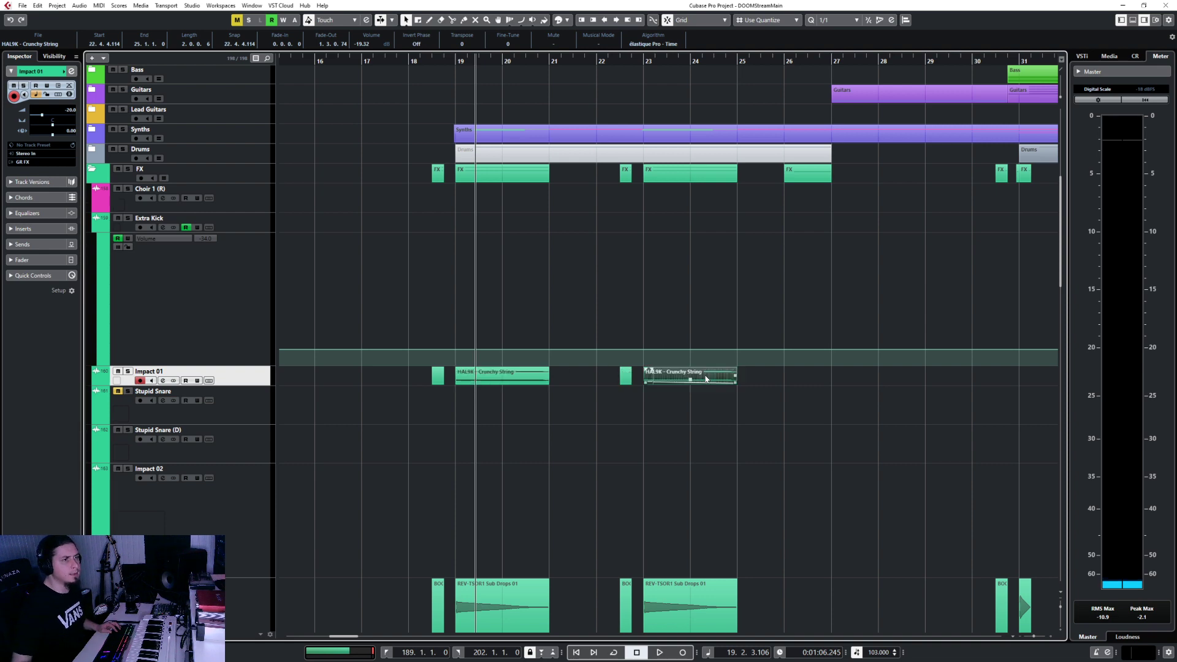
double_click(538, 373)
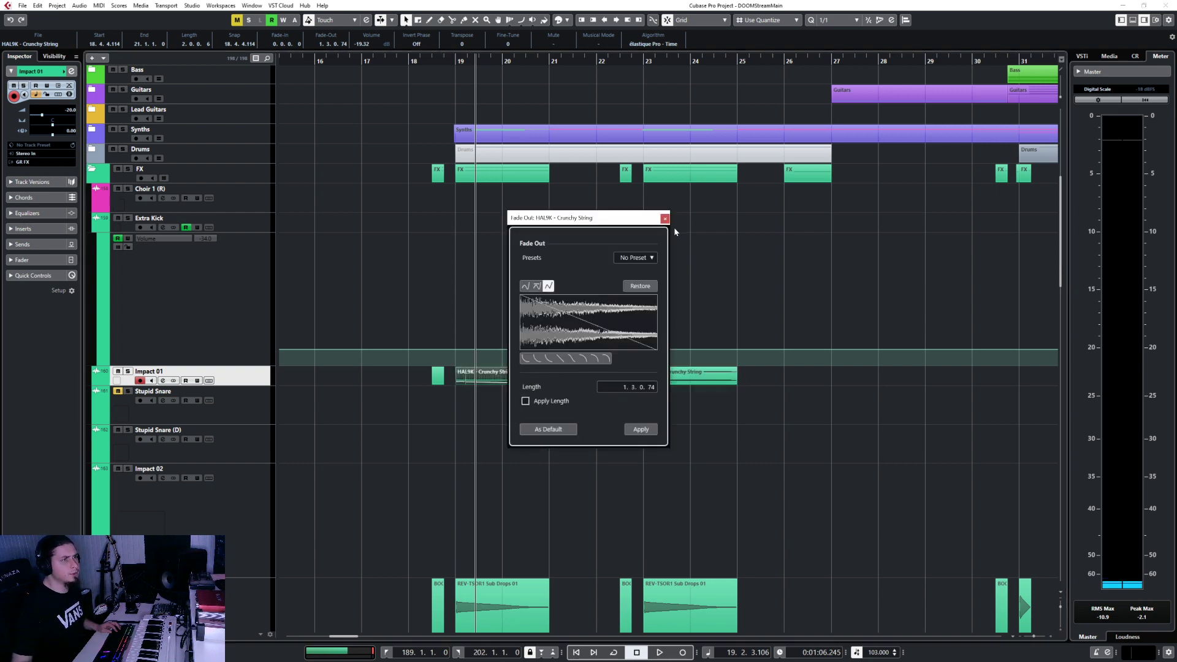
click(665, 219)
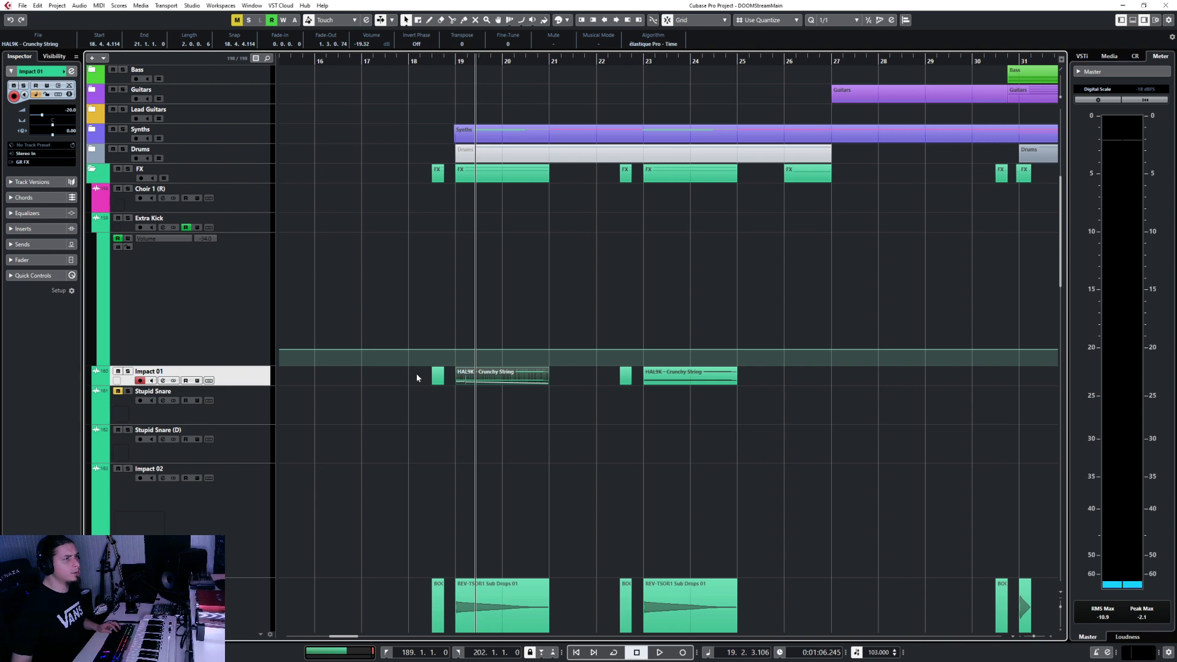
Find the Impact 01 events around bar 73 and play the passage from bar 72
scroll(437, 419, up, 3)
scroll(436, 420, down, 5)
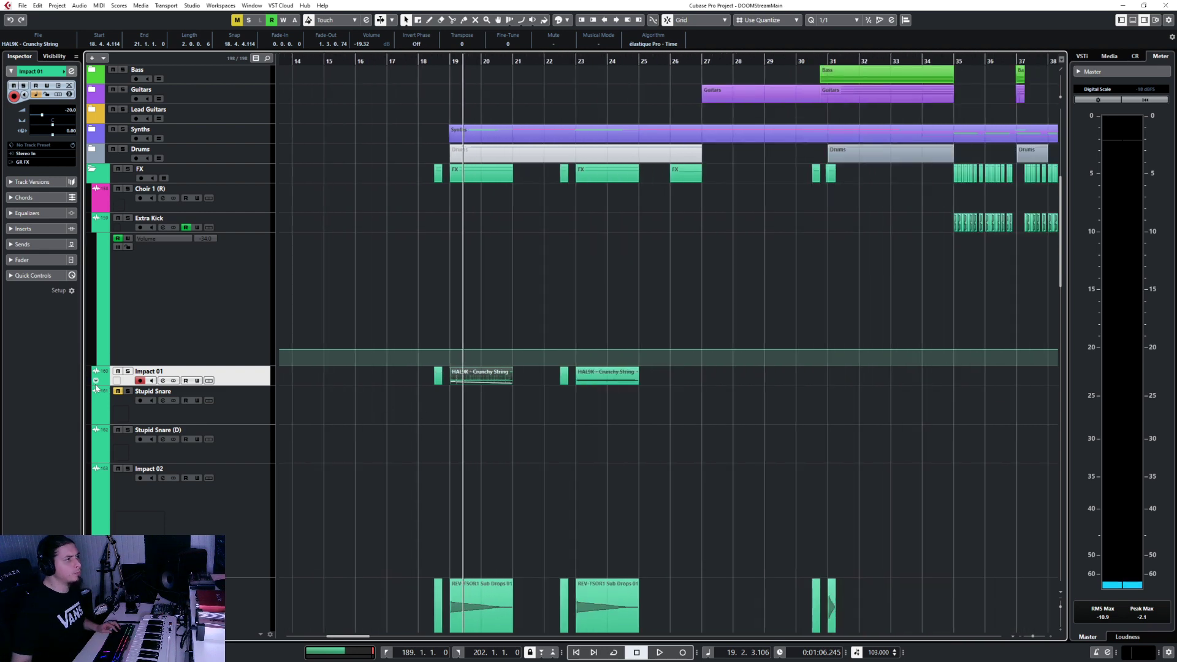
scroll(631, 447, down, 5)
scroll(633, 447, right, 15)
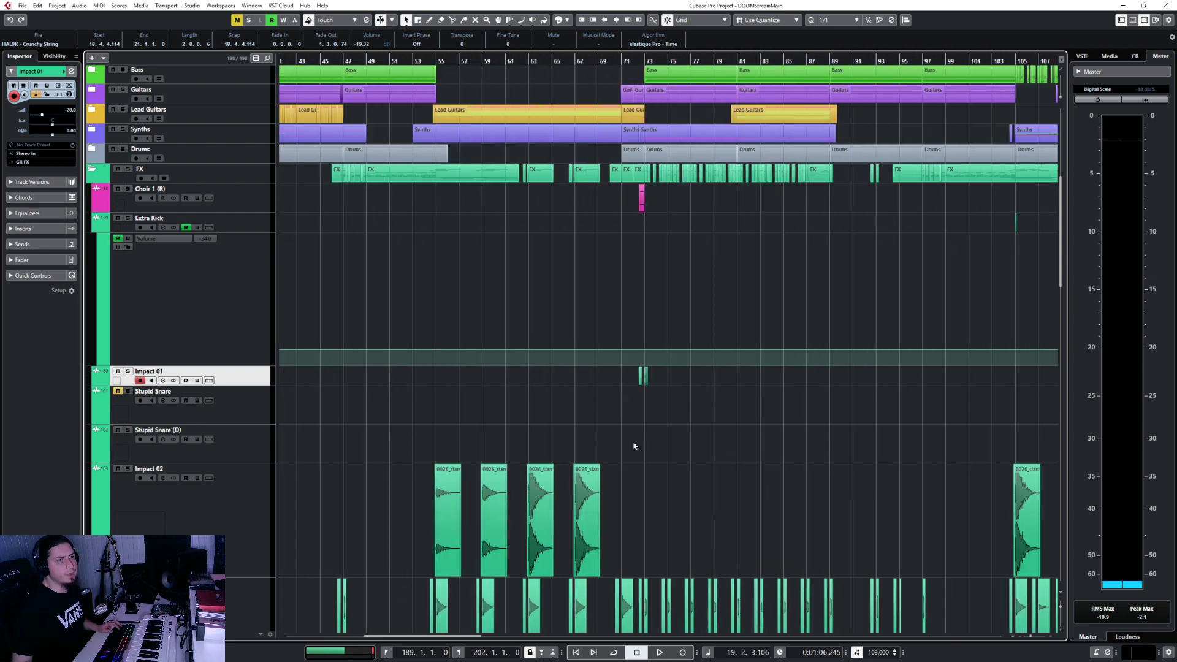
scroll(633, 444, left, 15)
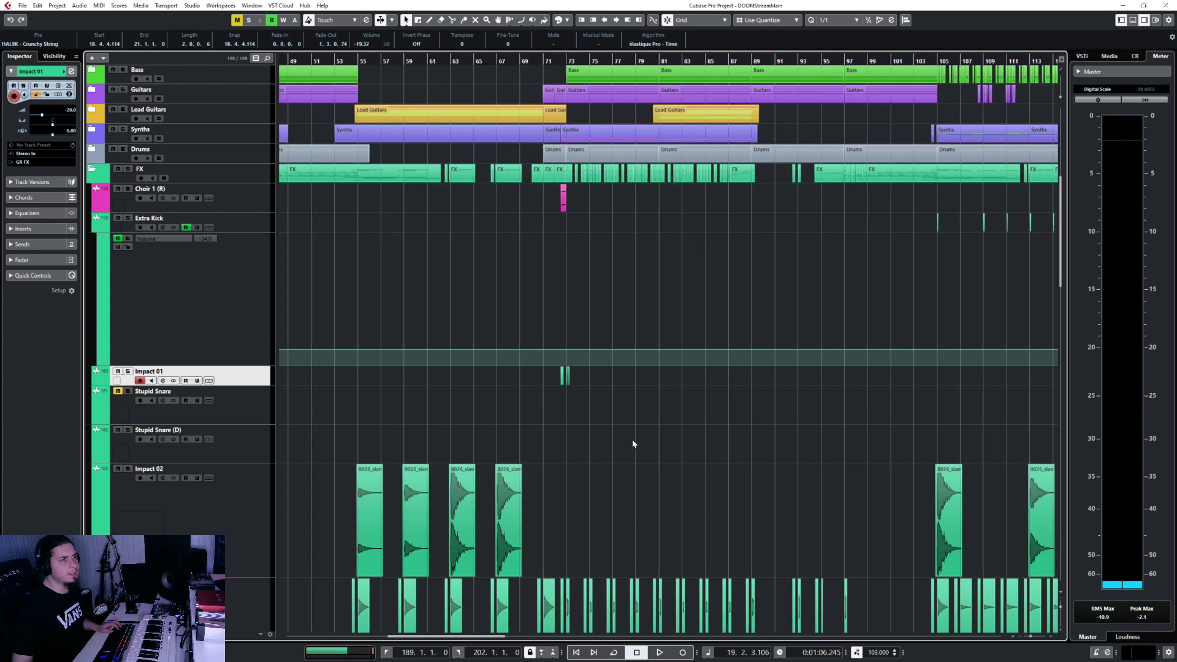
scroll(583, 413, up, 5)
scroll(517, 406, down, 3)
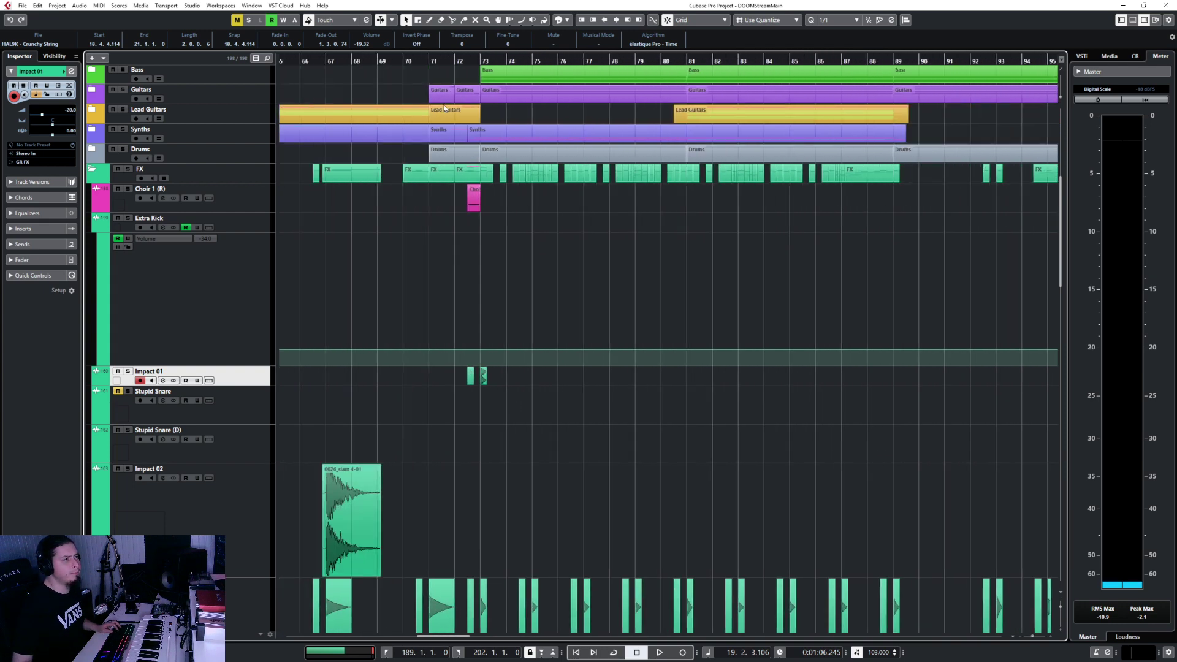
click(454, 60)
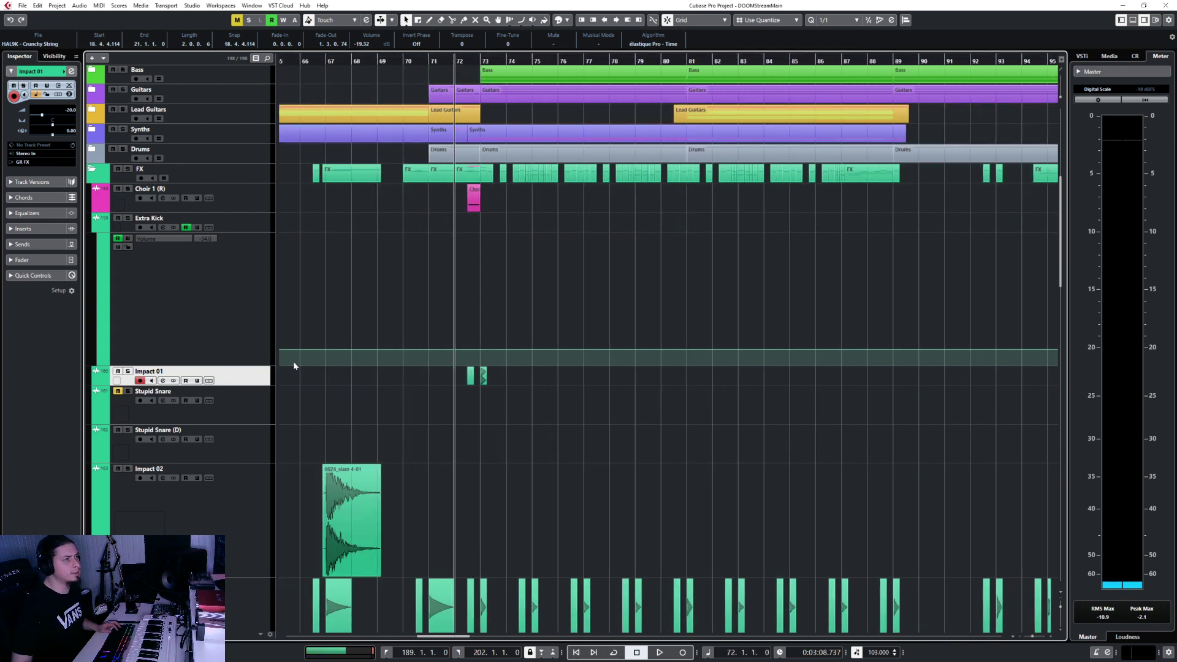
key(space)
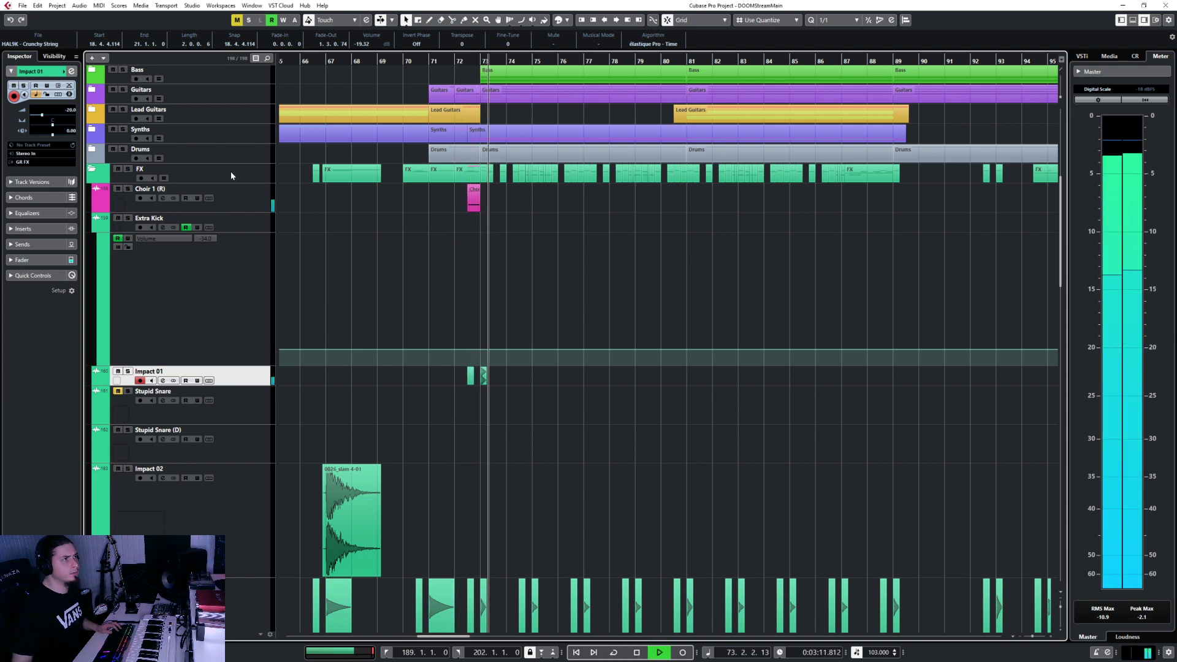
key(space)
Find the Impact 01 event at bar 150 and play the passage from bar 149
scroll(504, 449, down, 5)
scroll(504, 449, right, 6)
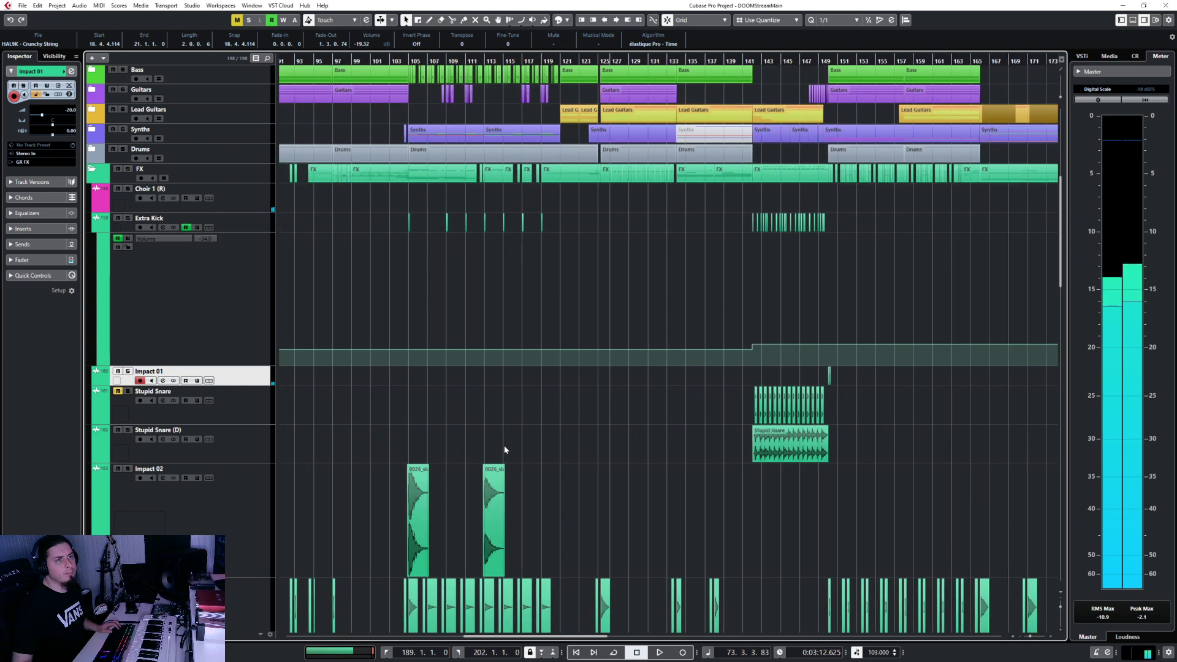
scroll(513, 512, up, 6)
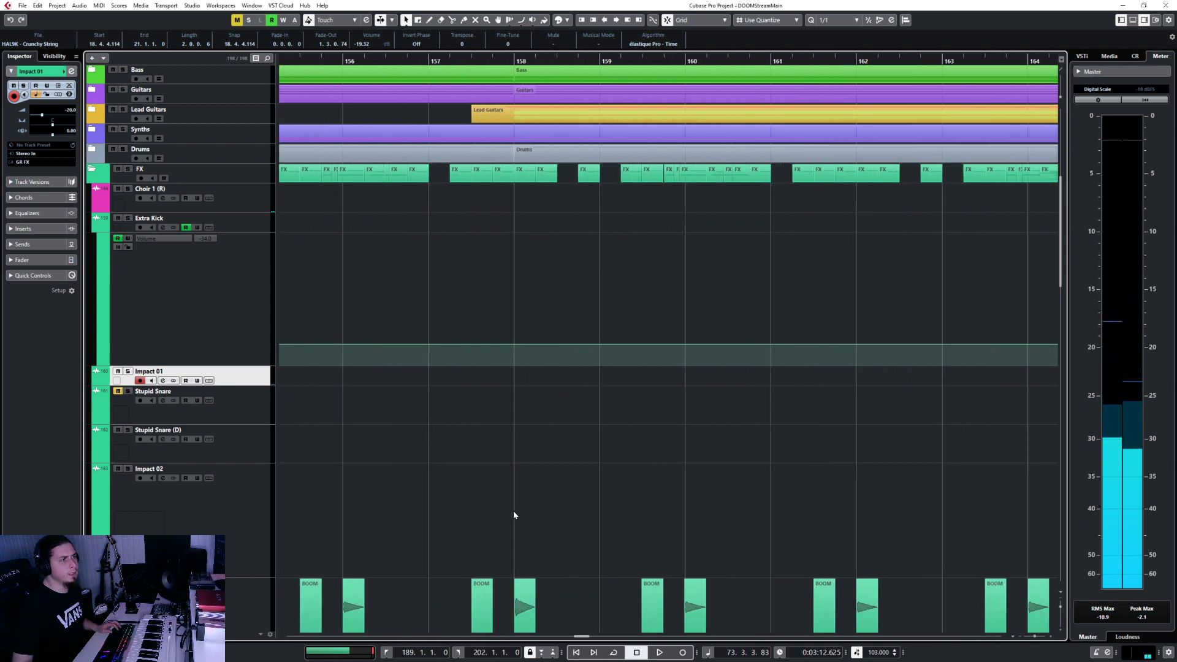
click(371, 60)
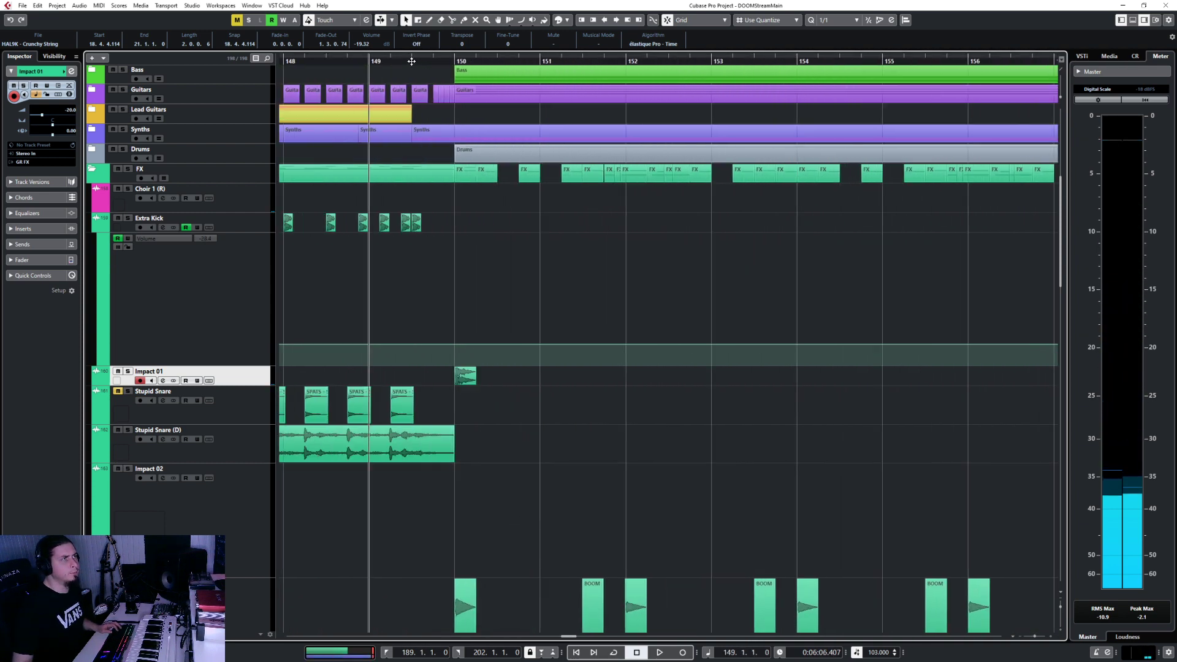
key(space)
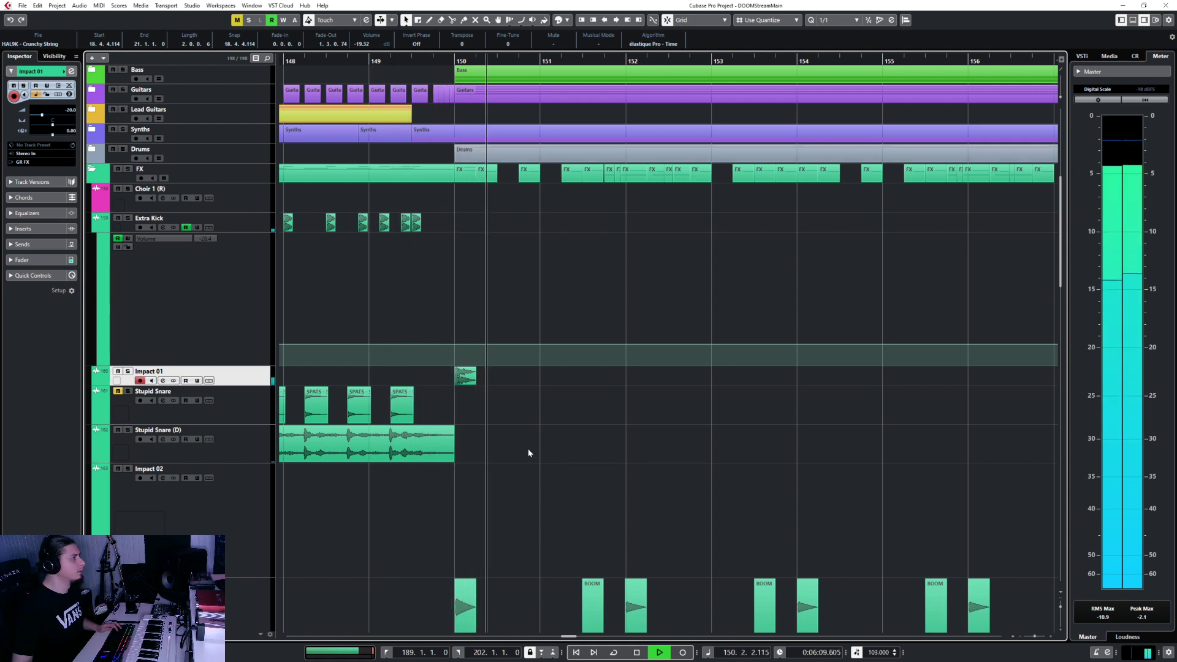
key(space)
Open the HAL9K - Crunchy String event at bar 19 in the Sample Editor and show its offline processing options
scroll(529, 453, down, 6)
scroll(529, 453, left, 8)
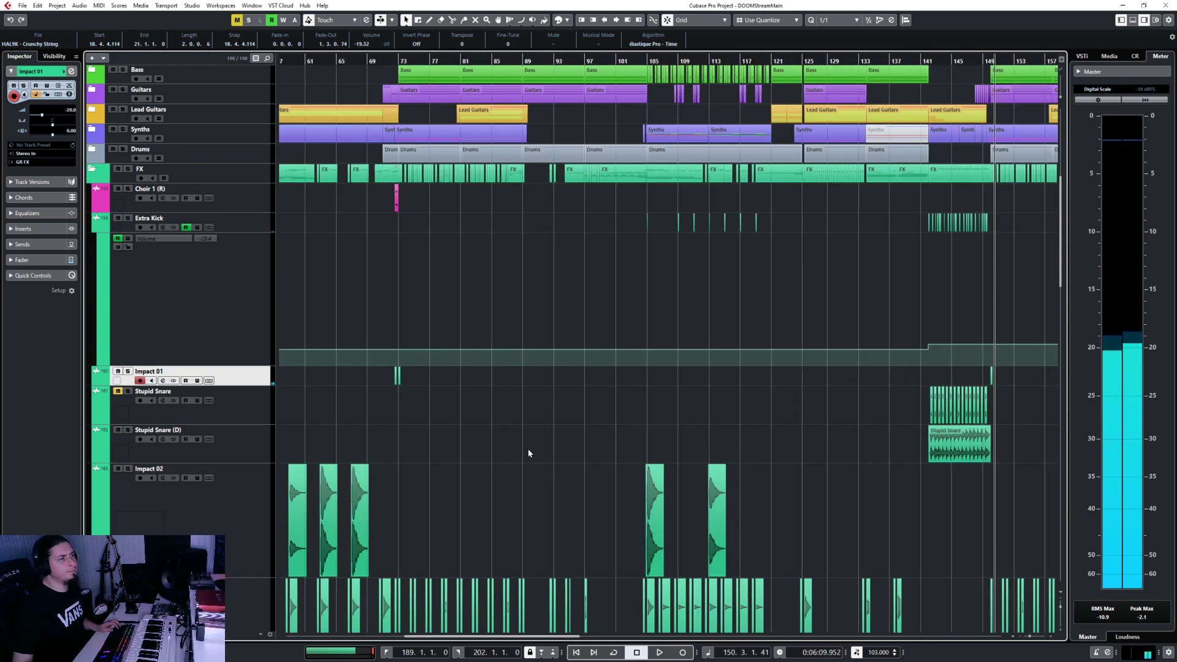
scroll(527, 451, up, 6)
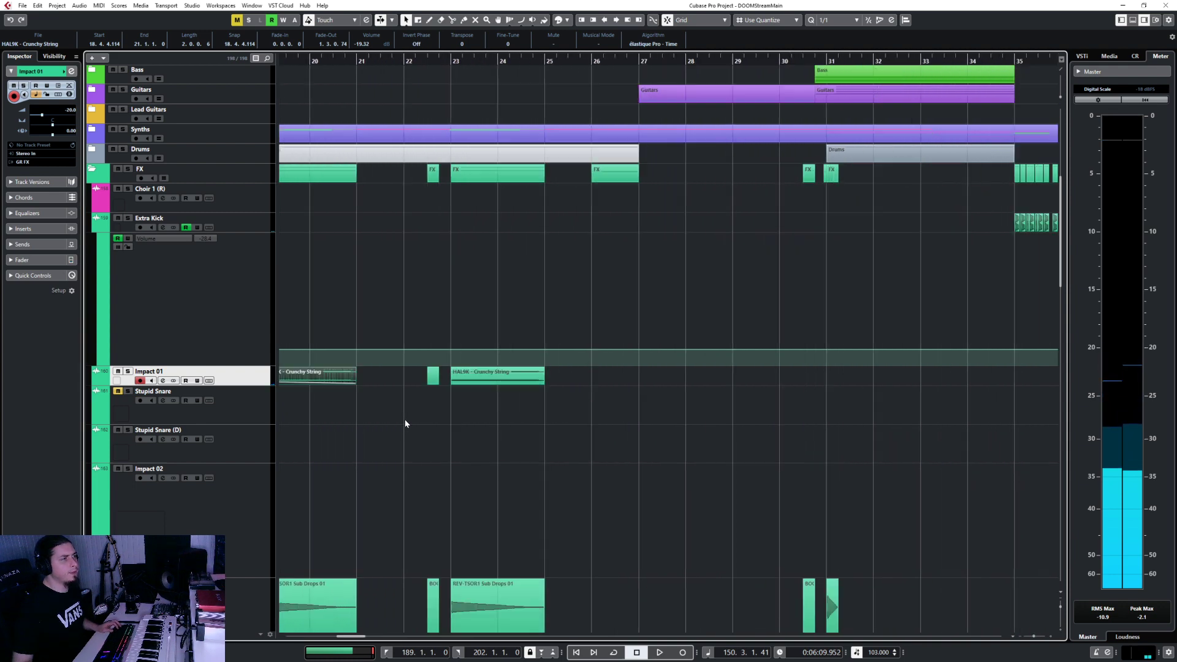
scroll(429, 388, up, 1)
double_click(427, 381)
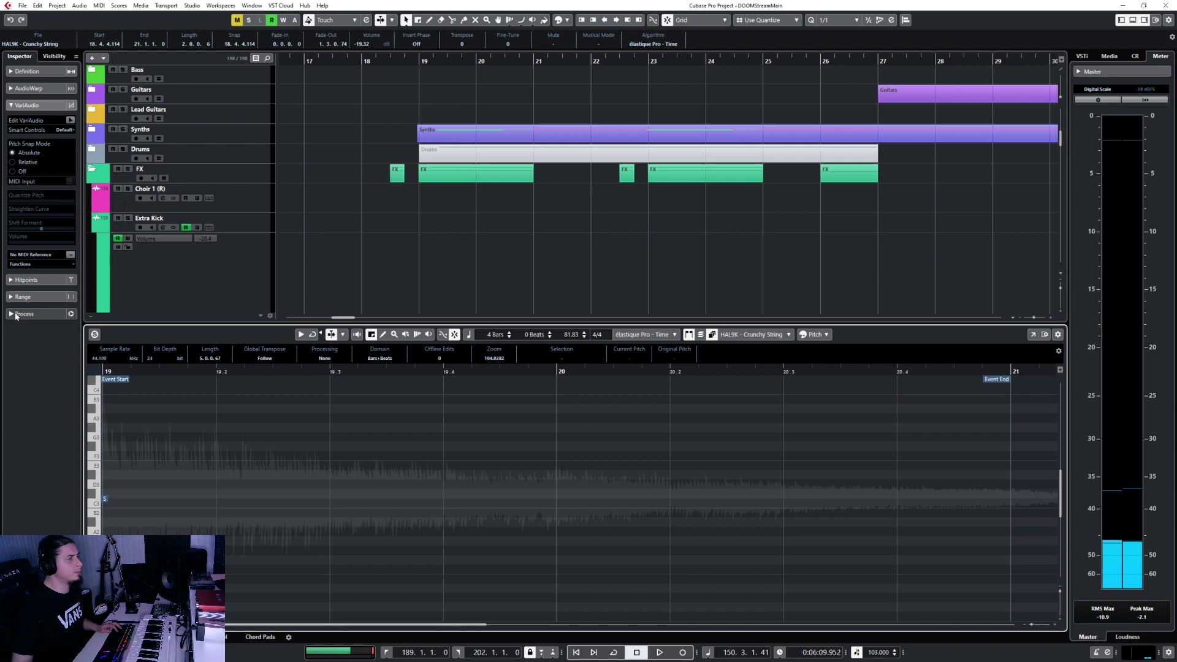
click(18, 314)
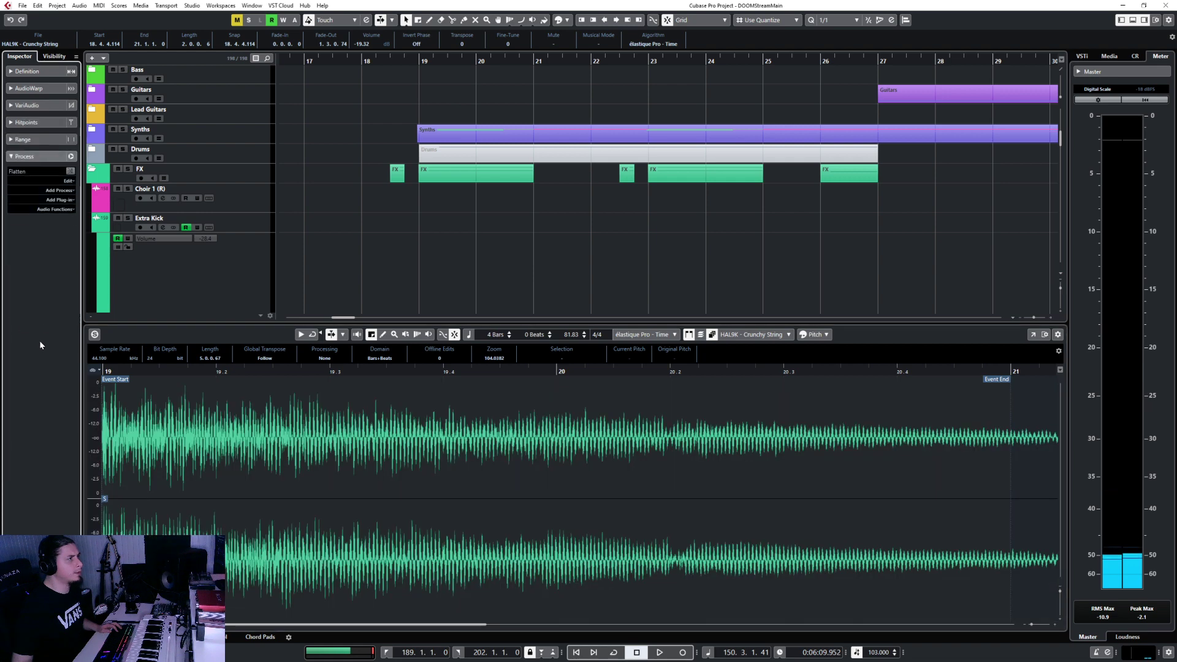
Apply the Kilohearts kHs Filter to the Crunchy String clip as a low-pass direct offline process, and close the editor
click(61, 201)
mouse_move(52, 232)
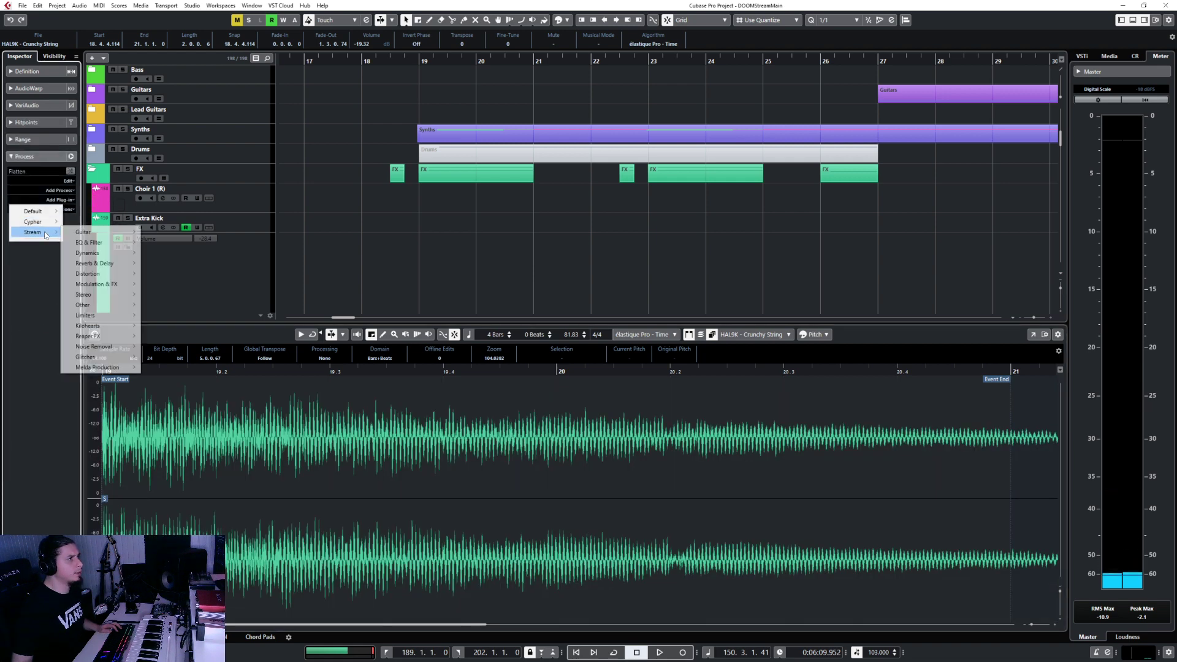
mouse_move(111, 247)
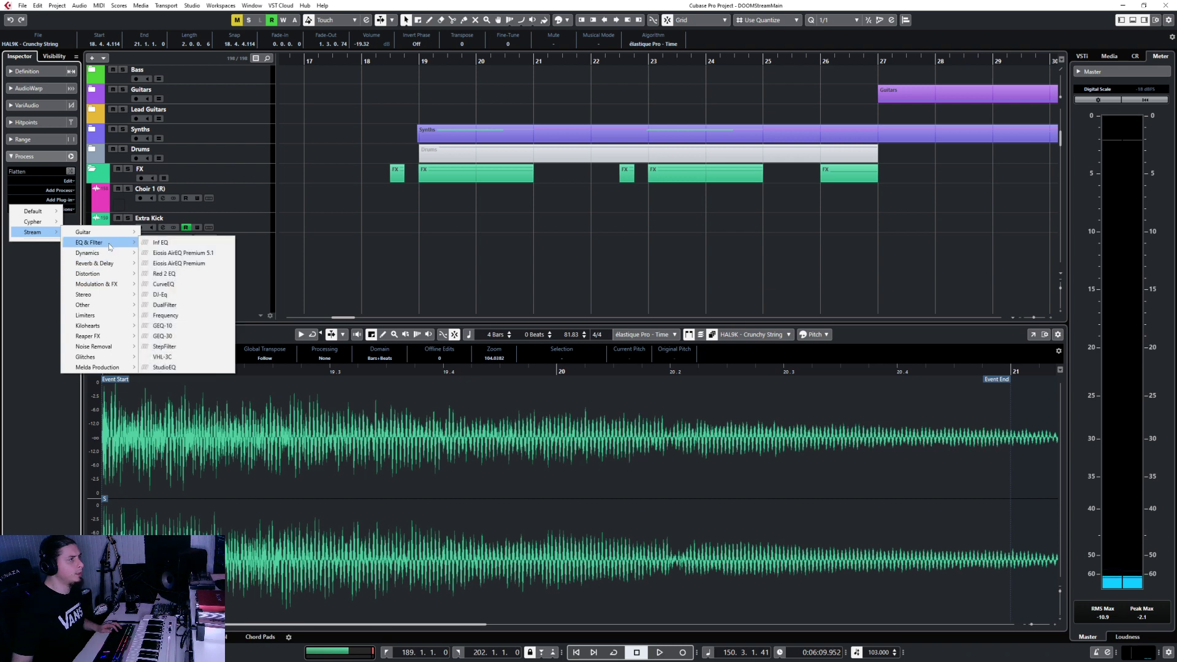
mouse_move(110, 326)
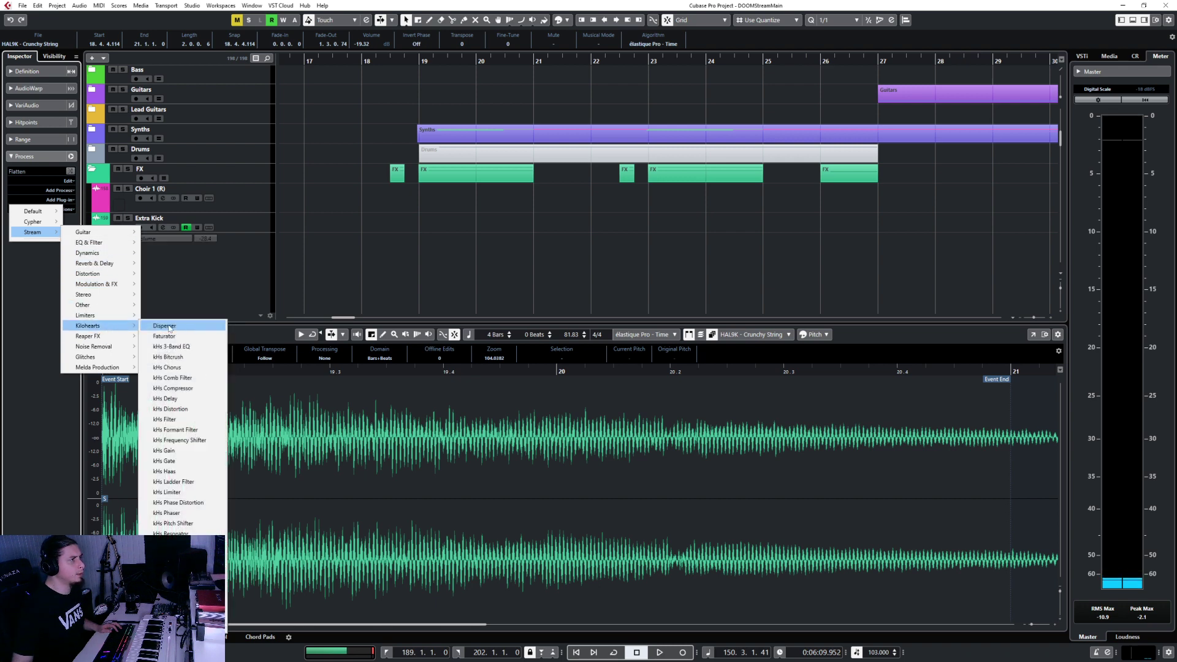
click(195, 421)
click(593, 363)
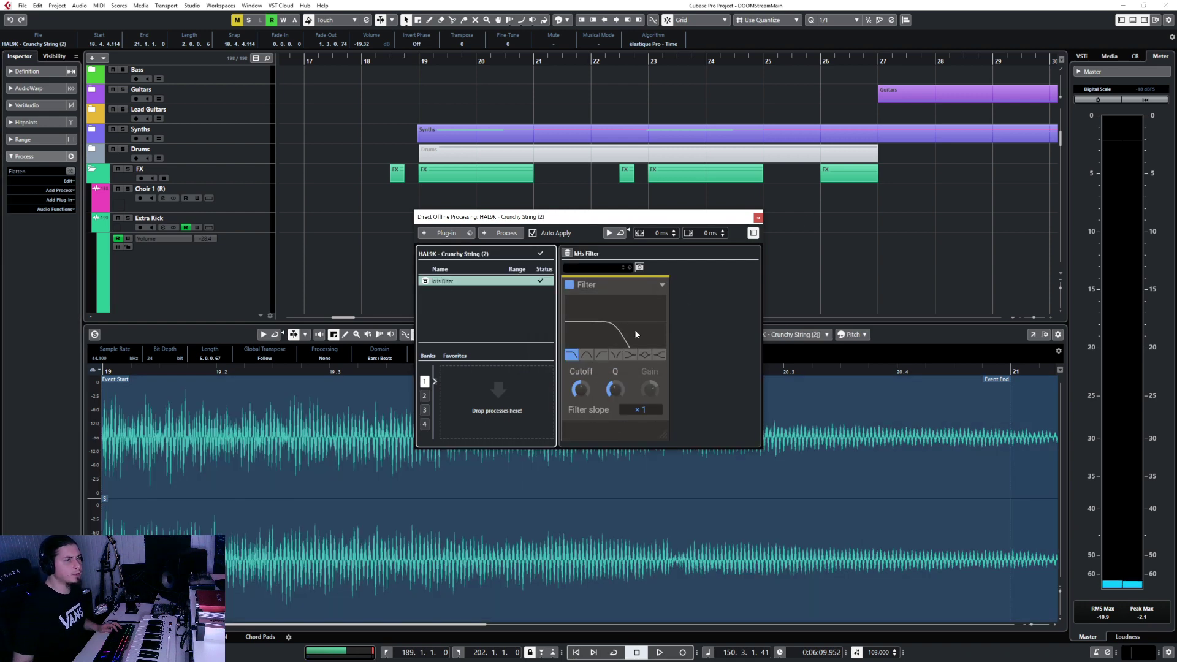
click(759, 217)
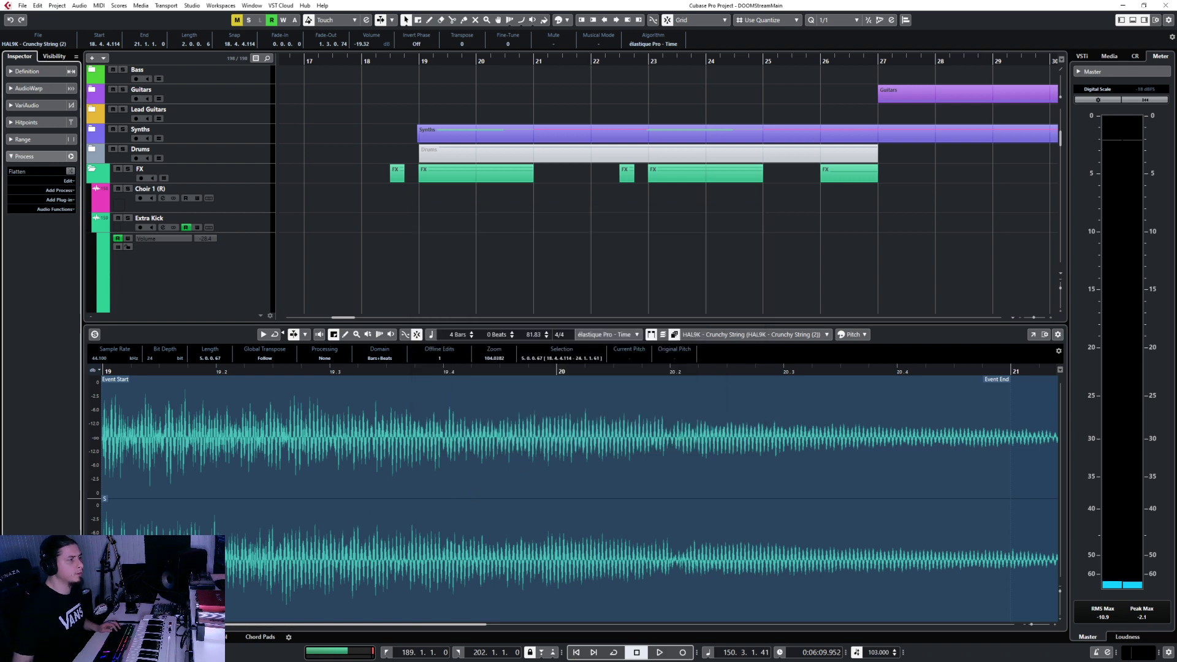
key(Return)
Delete the unprocessed Crunchy String event at bar 23 and the short Impact 01 event before it, and set the quantize value to 1/4
click(652, 378)
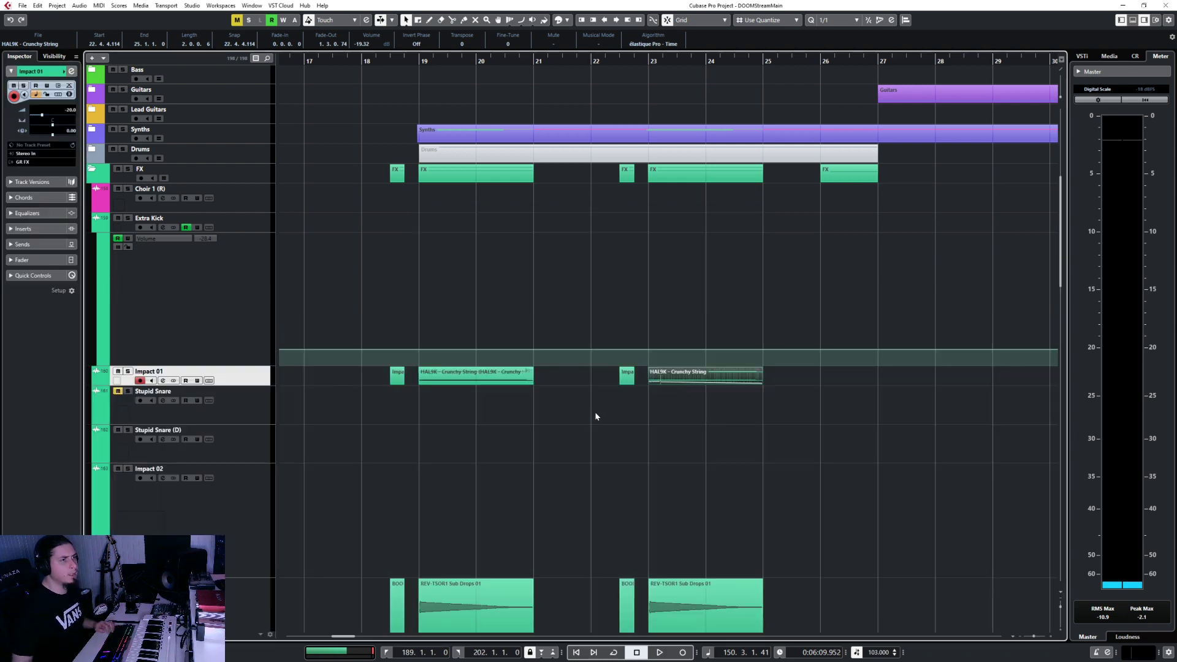
key(Delete)
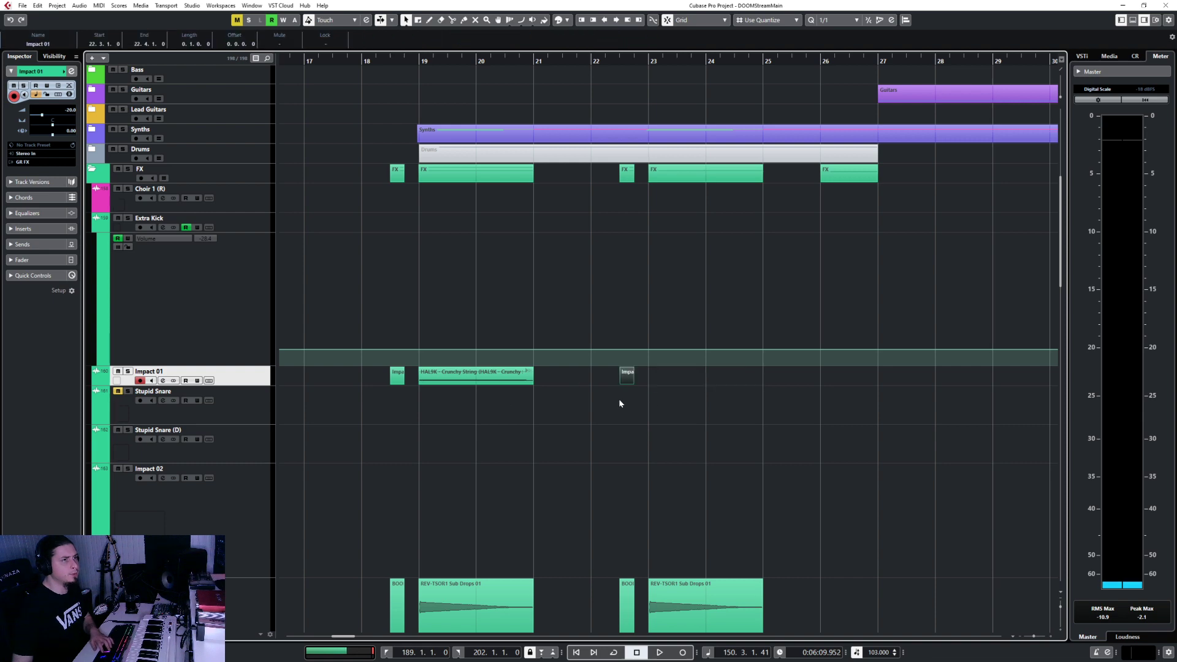
click(840, 20)
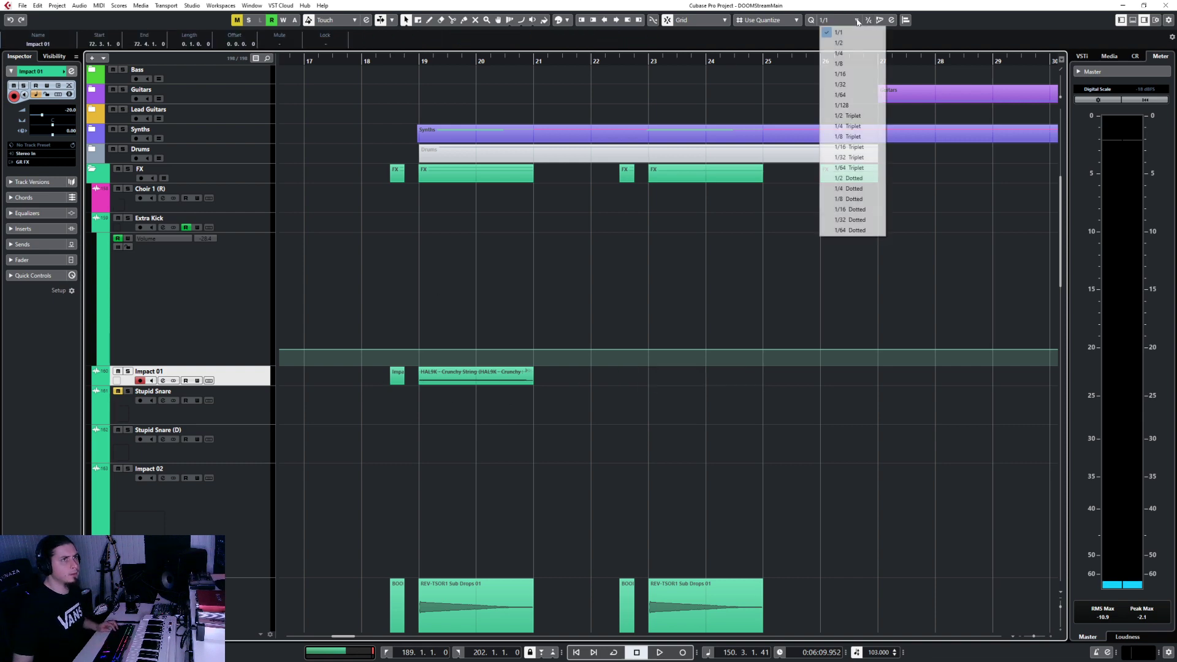
click(852, 55)
Copy the short Impact 01 event in bar 18 and the filtered Crunchy String event together to position 22.3.1.0
drag(377, 371, 551, 428)
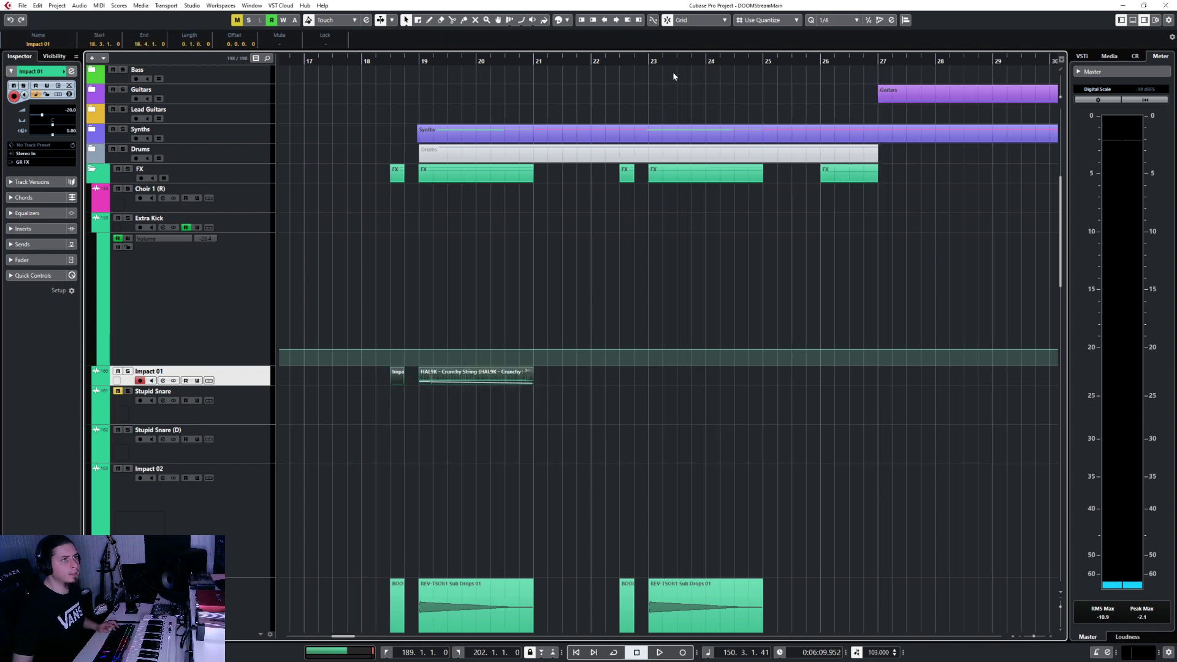
click(619, 60)
key(ctrl+v)
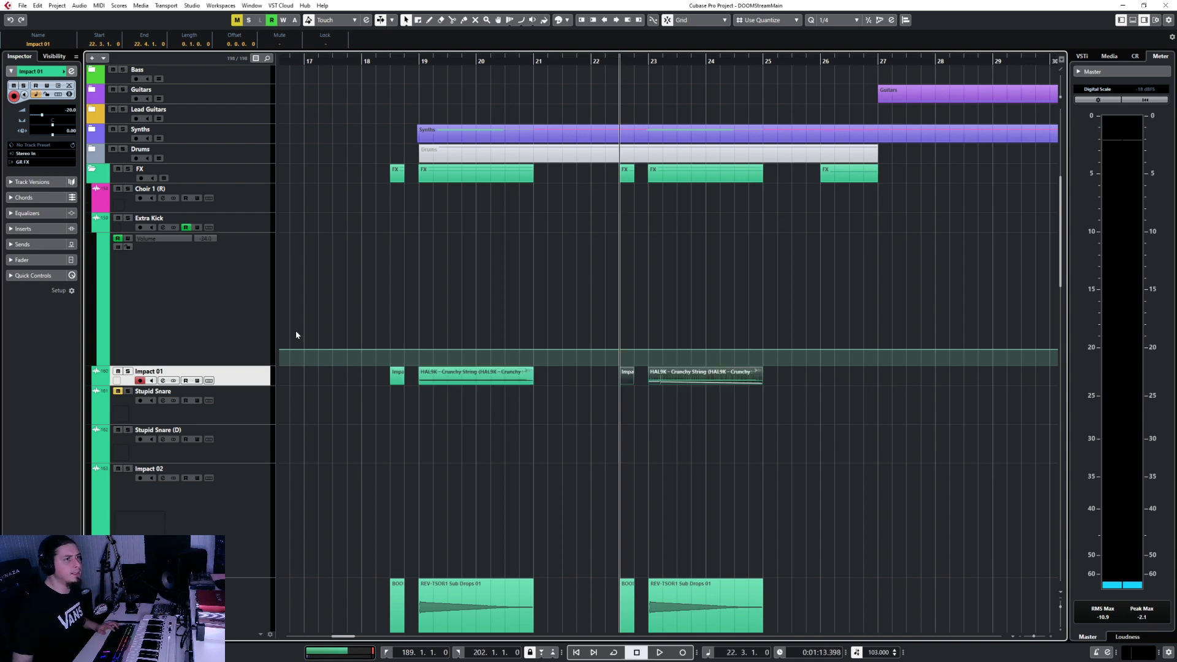
Play the passage from just before bar 19 to hear the filtered Crunchy String impact
click(384, 60)
key(space)
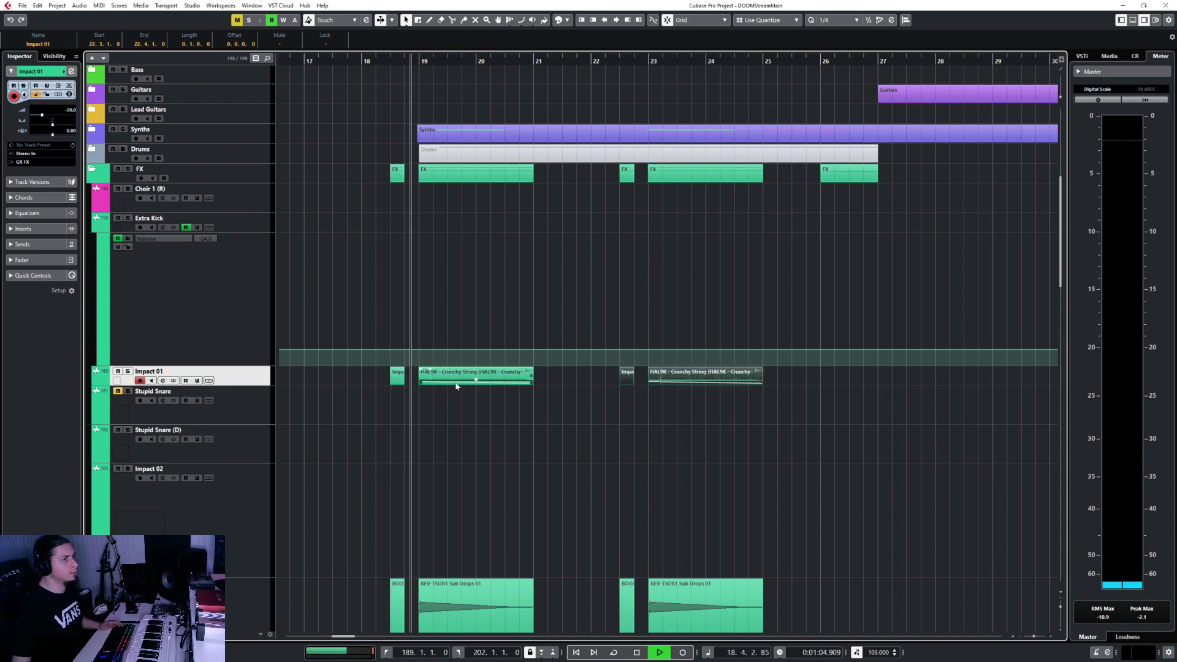
key(space)
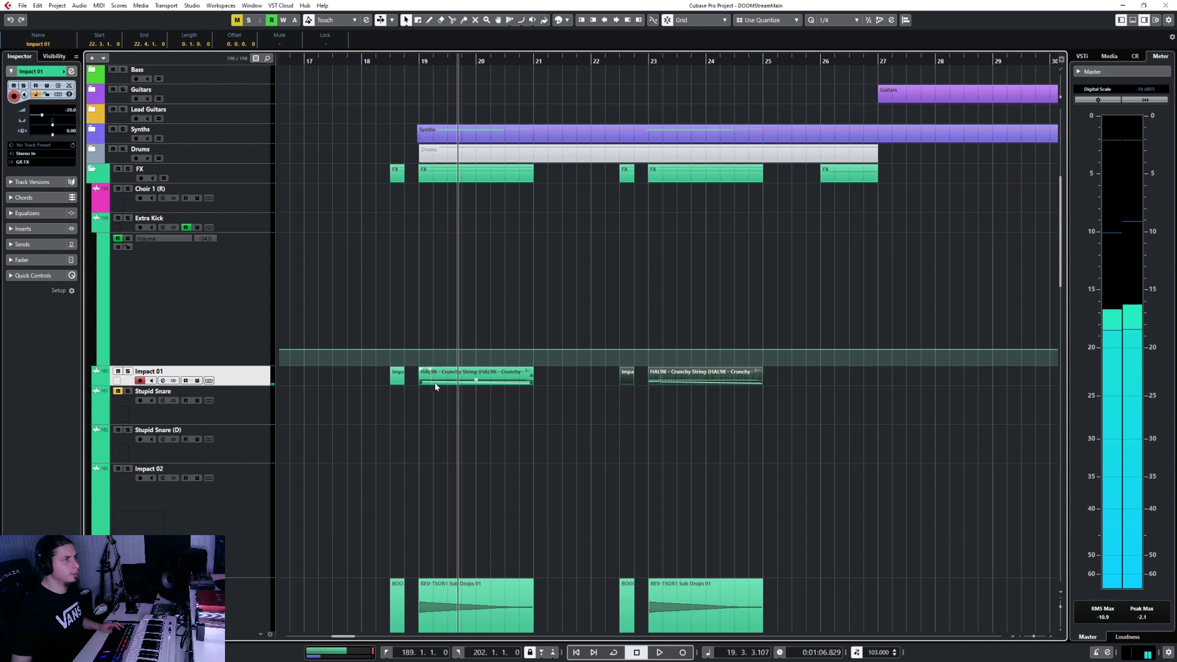
Try to extend the start of the Crunchy String events slightly earlier, undo it, and restore the pasted copies
click(436, 382)
scroll(425, 403, up, 6)
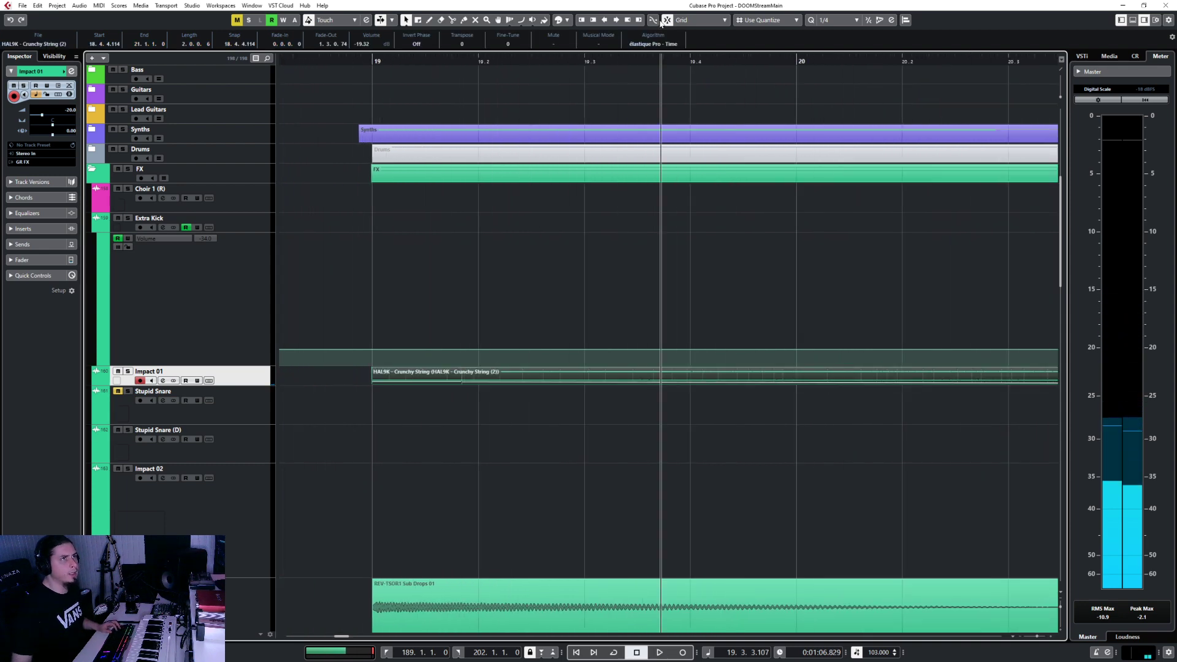
scroll(681, 447, down, 6)
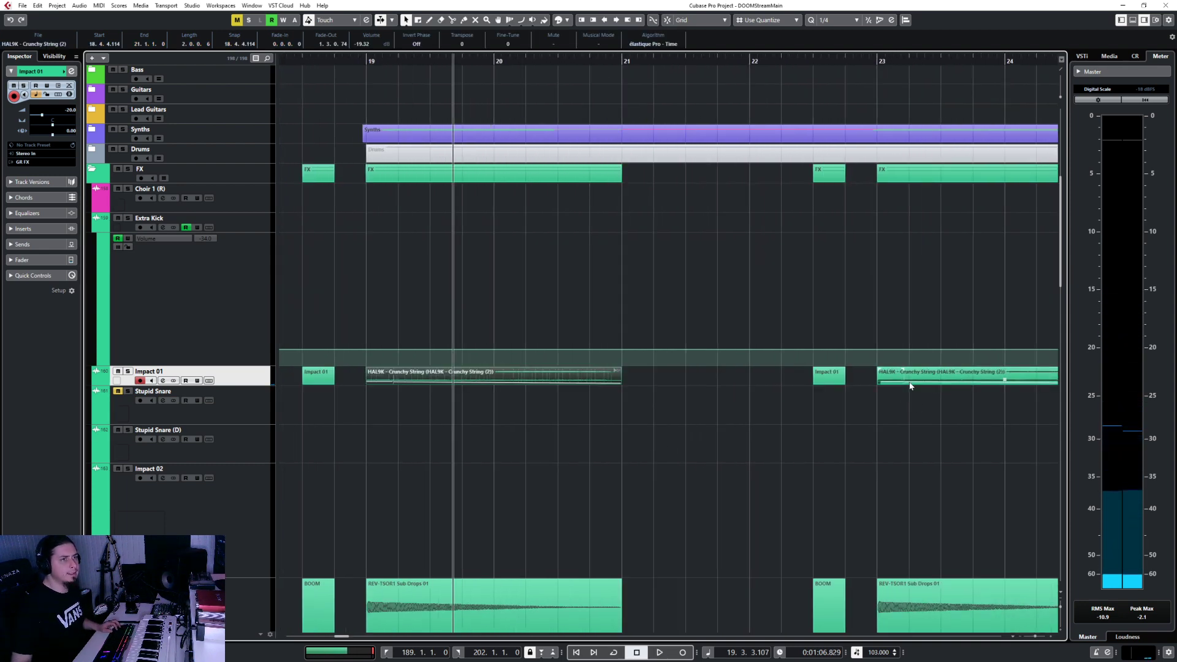
shift+click(910, 383)
drag(881, 383, 870, 384)
key(ctrl+z)
key(ctrl+z)
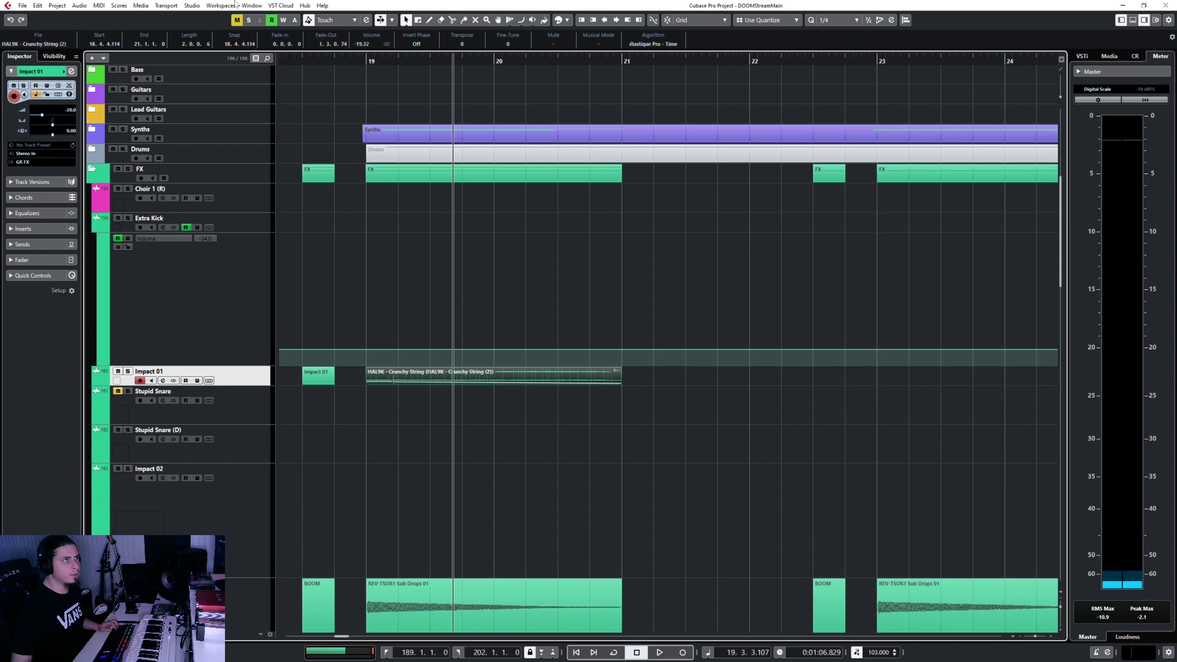
click(38, 6)
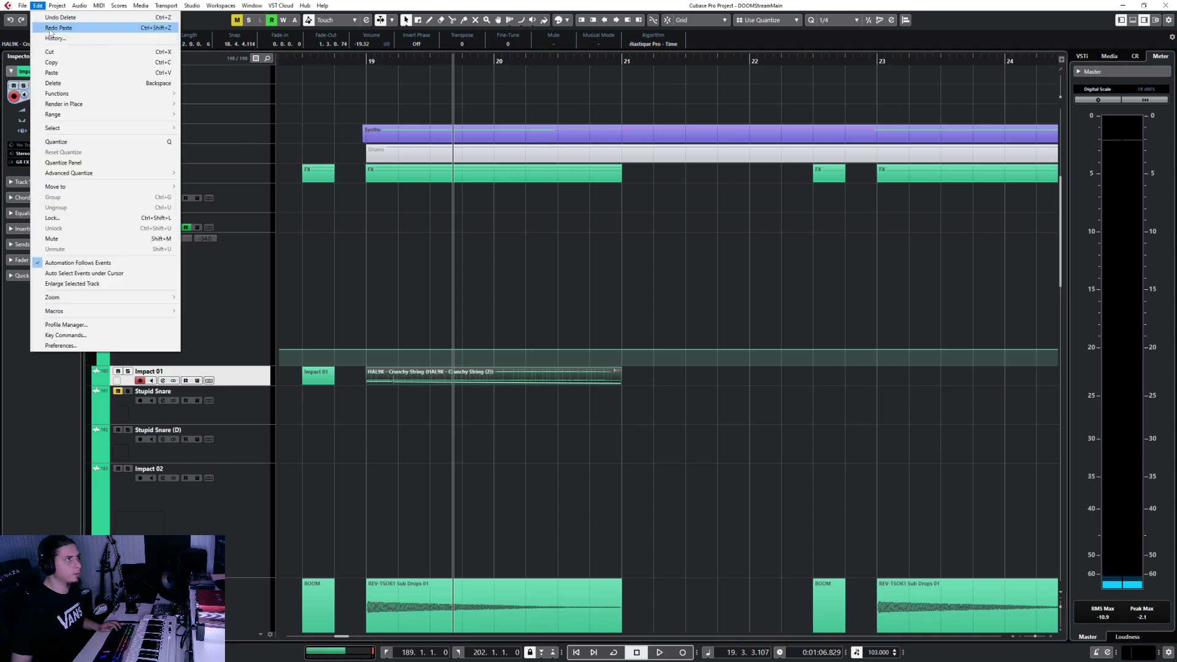
click(51, 28)
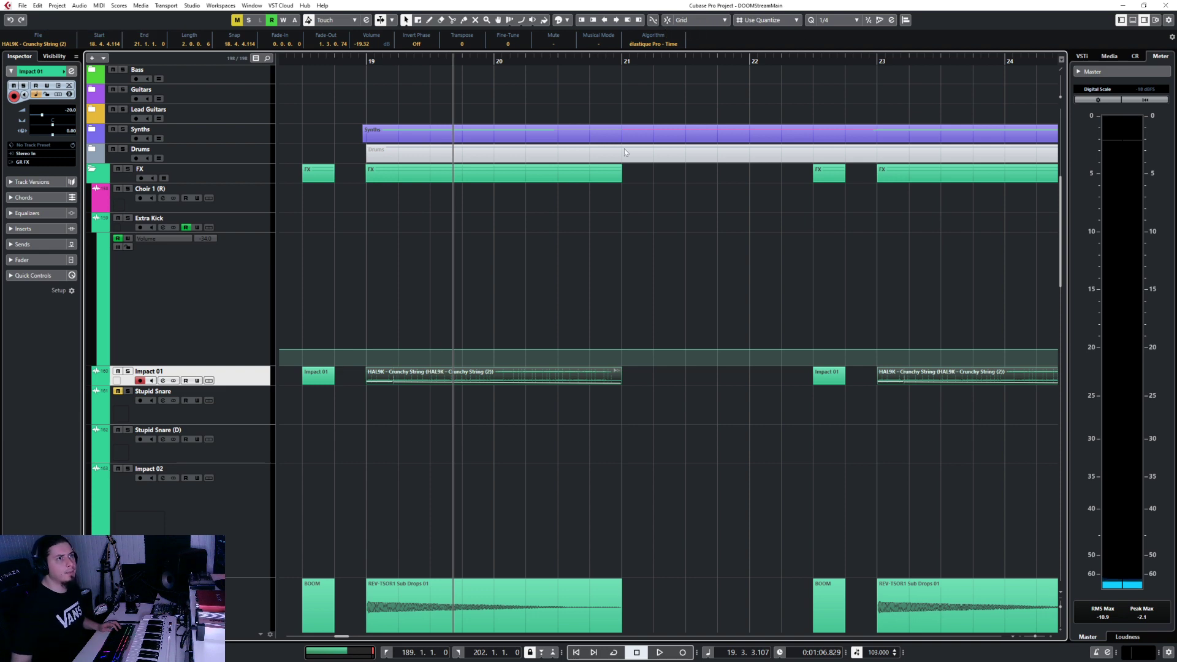
Add a very short fade-in to the start of both selected Crunchy String events, adjusting it at bar 23
scroll(383, 385, up, 8)
scroll(648, 372, left, 4)
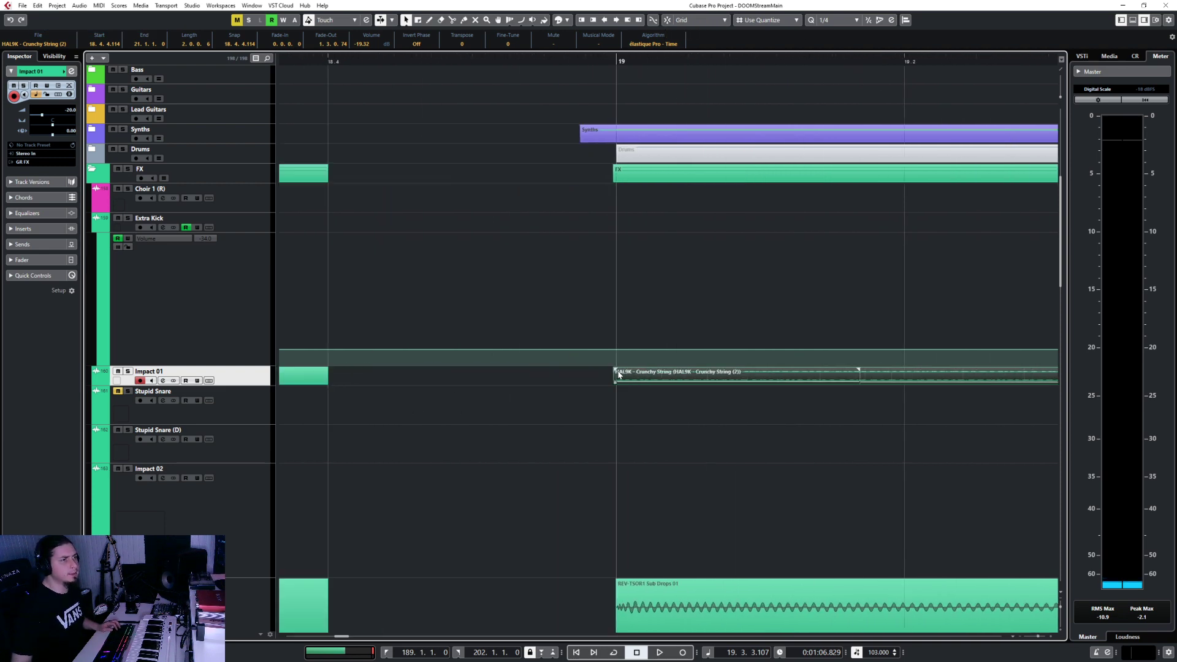
scroll(692, 427, down, 6)
scroll(687, 431, right, 4)
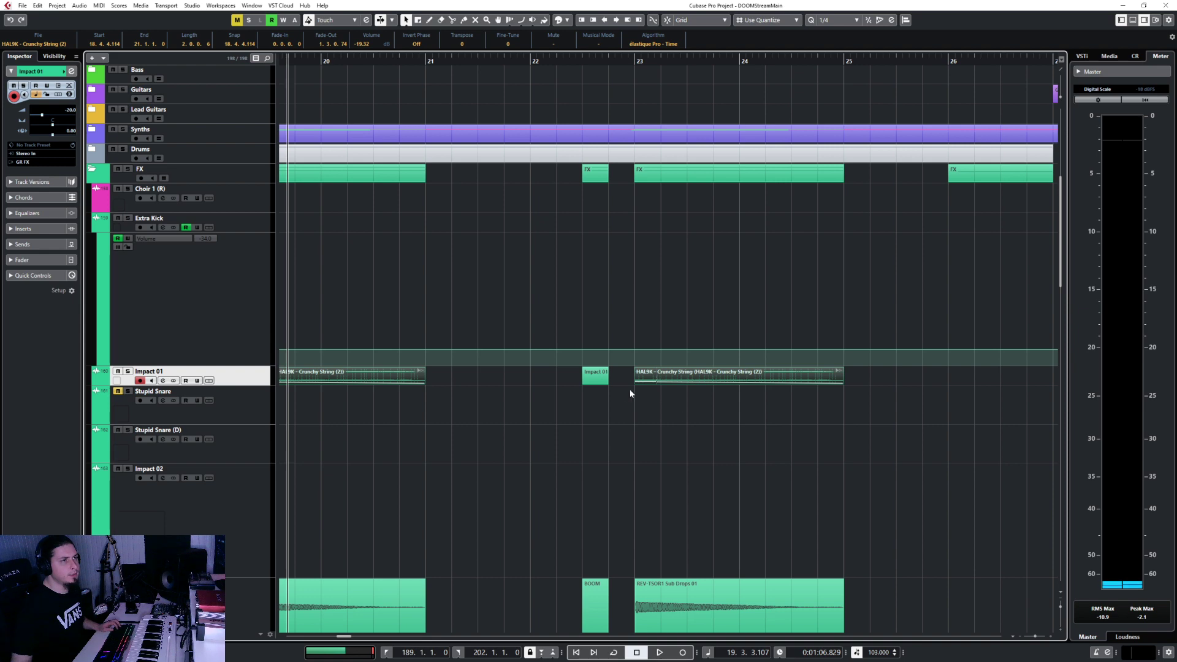
scroll(633, 390, up, 4)
scroll(697, 382, up, 3)
drag(546, 370, 559, 368)
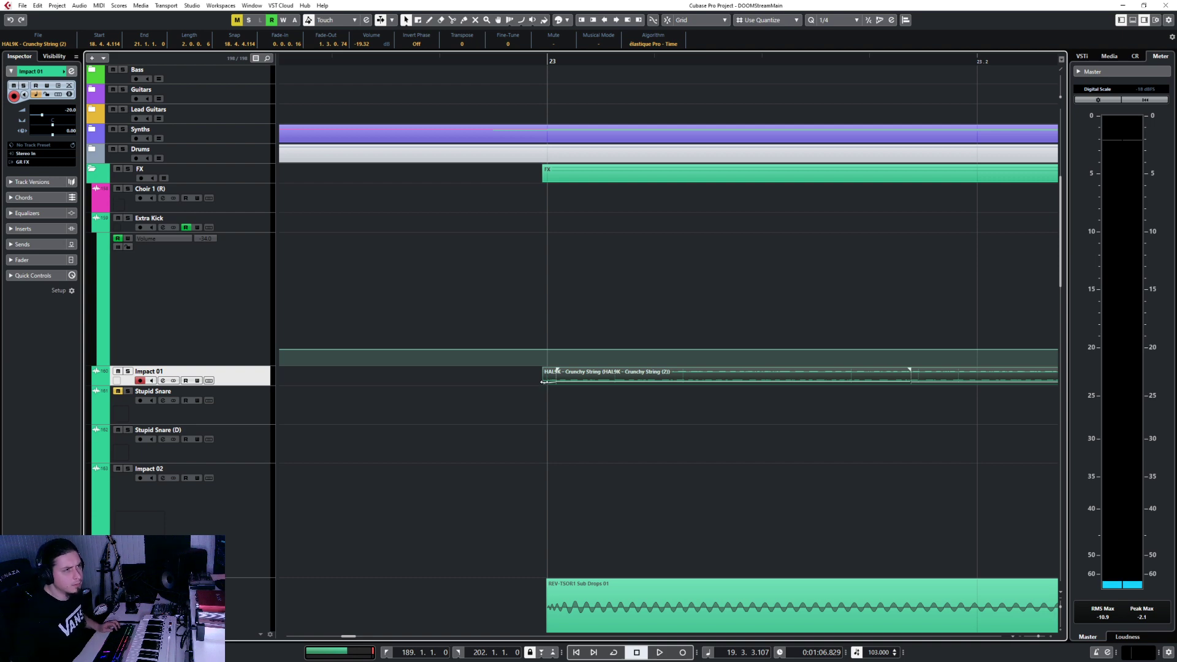
drag(558, 371, 549, 369)
Play back from just before bar 19 to check the Crunchy String fade-in
key(g)
key(g)
key(g)
key(g)
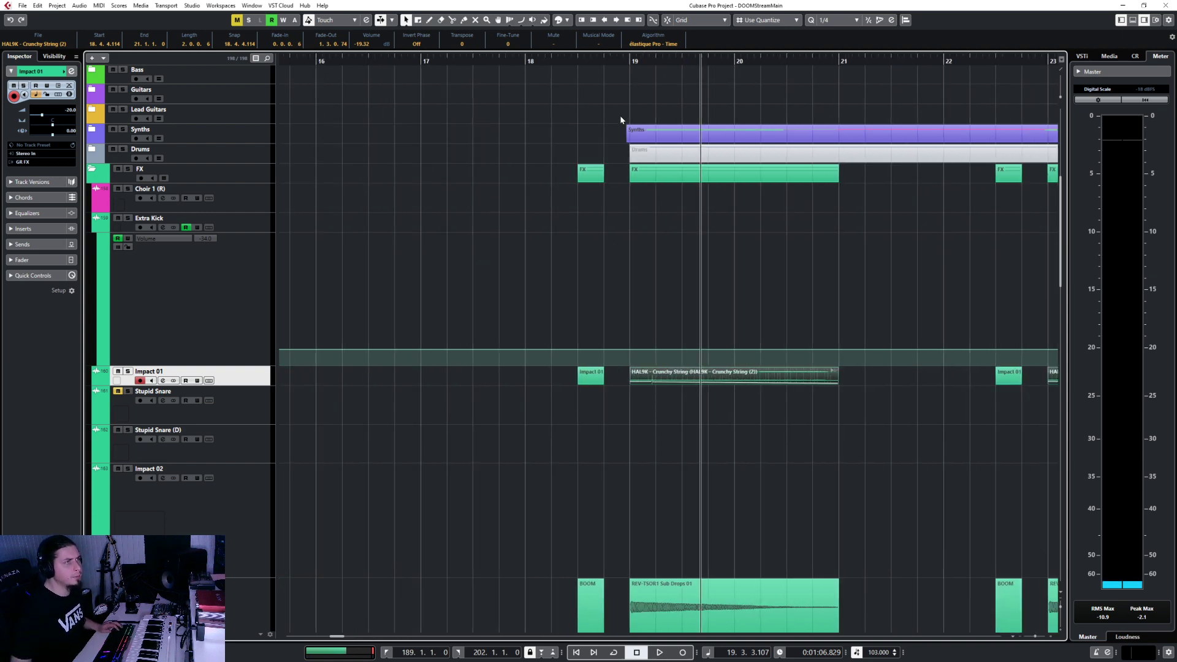
click(606, 57)
key(space)
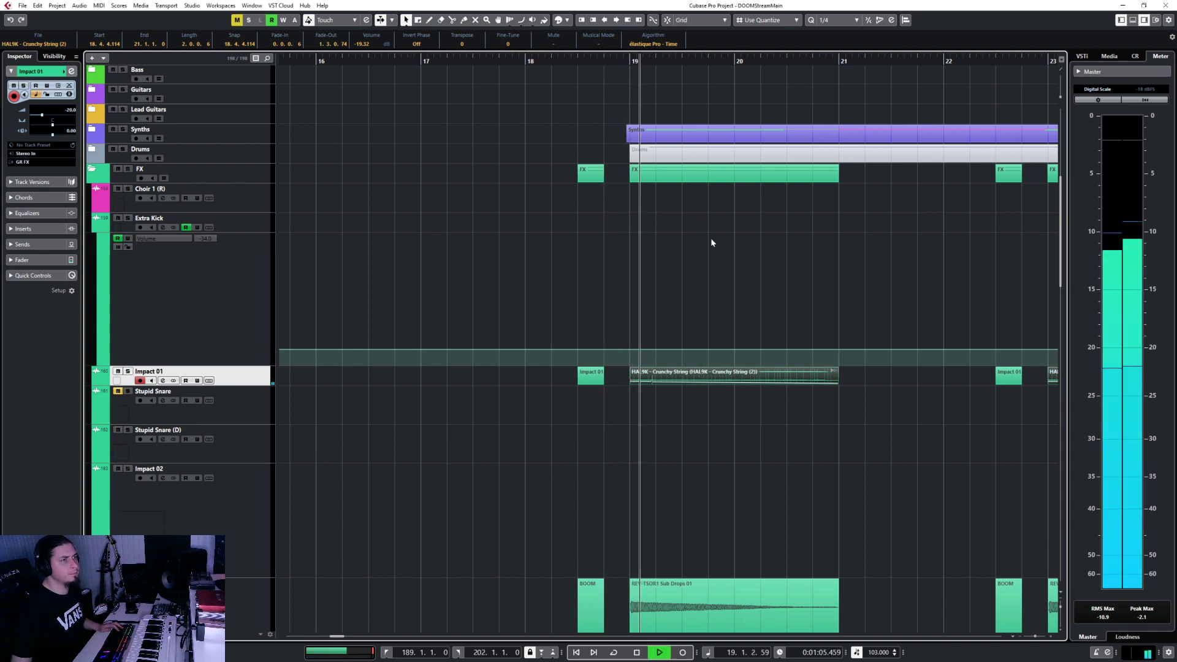
key(space)
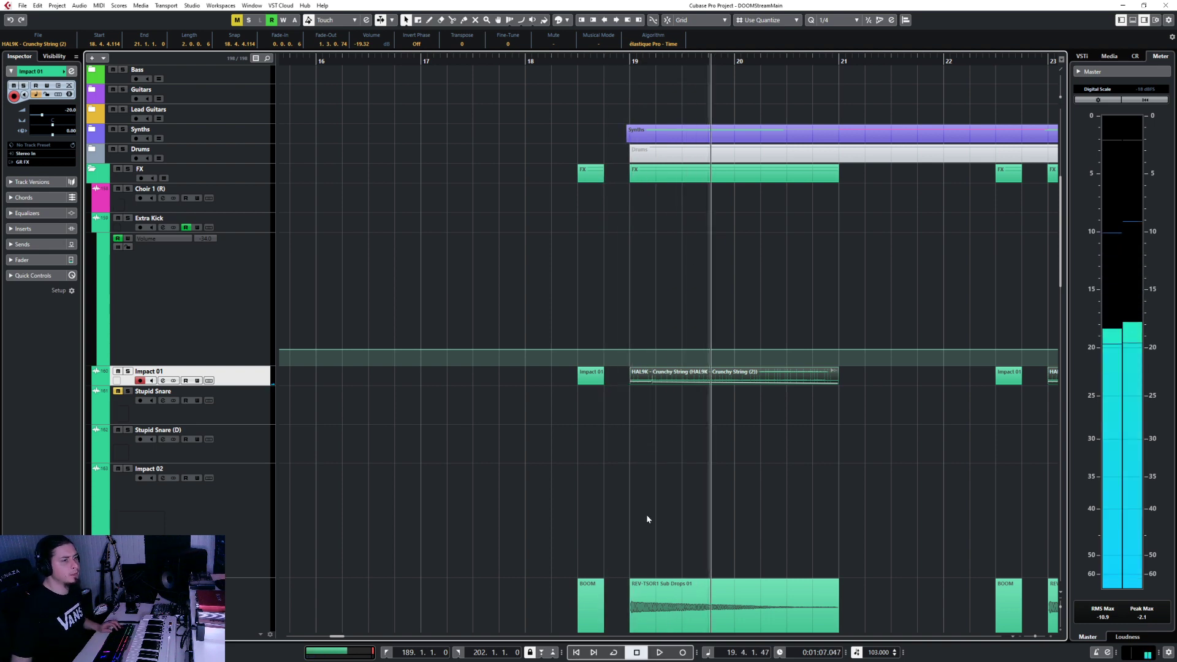
Add a very short fade-in to the REV-TSOR1 Sub Drops 01 event at bar 19
key(g)
key(h)
key(h)
key(h)
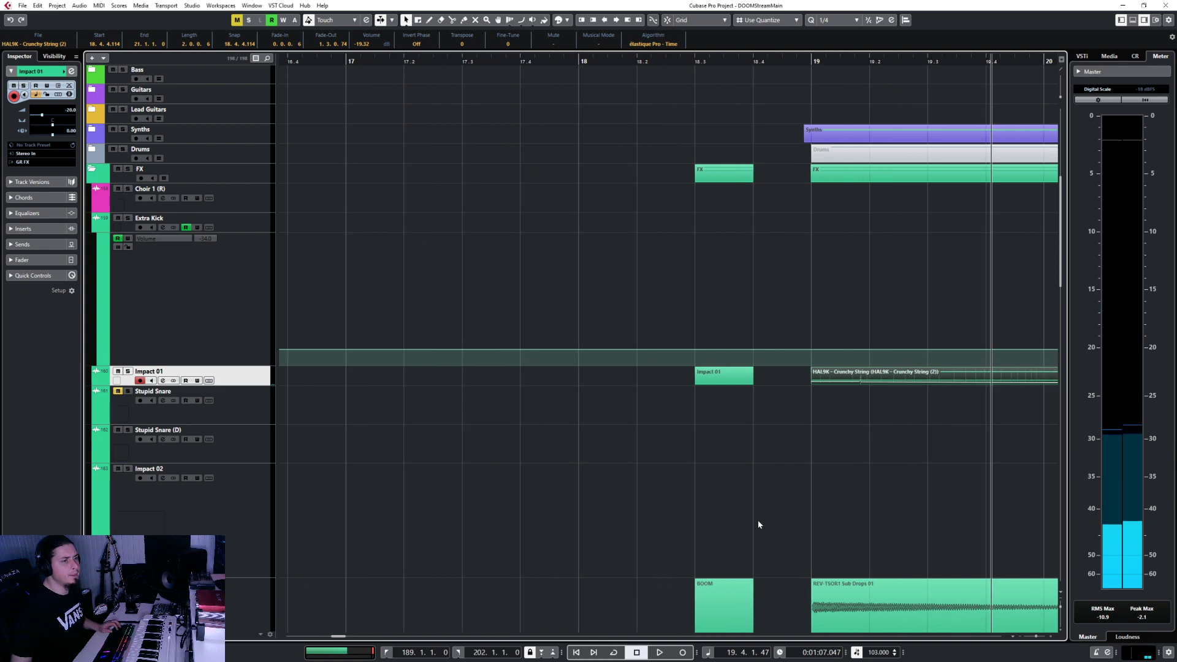
click(508, 588)
drag(500, 580, 502, 581)
Listen to the Sub Drops hit at bar 19 with its fade-in, starting late in bar 18
click(466, 59)
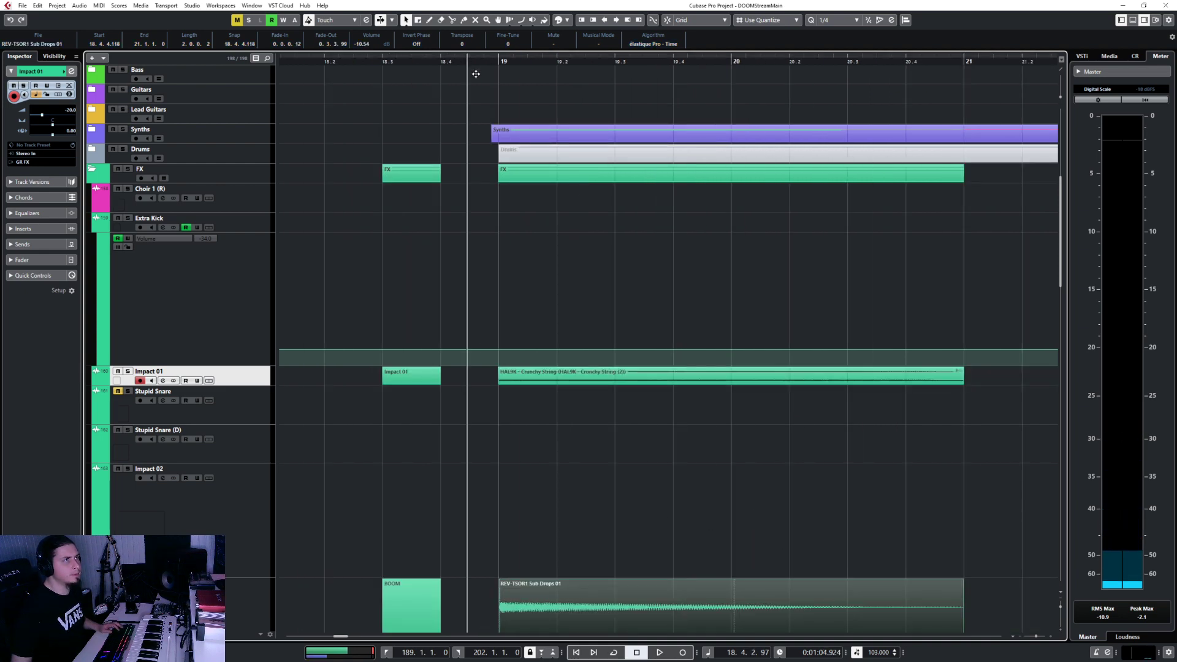
key(space)
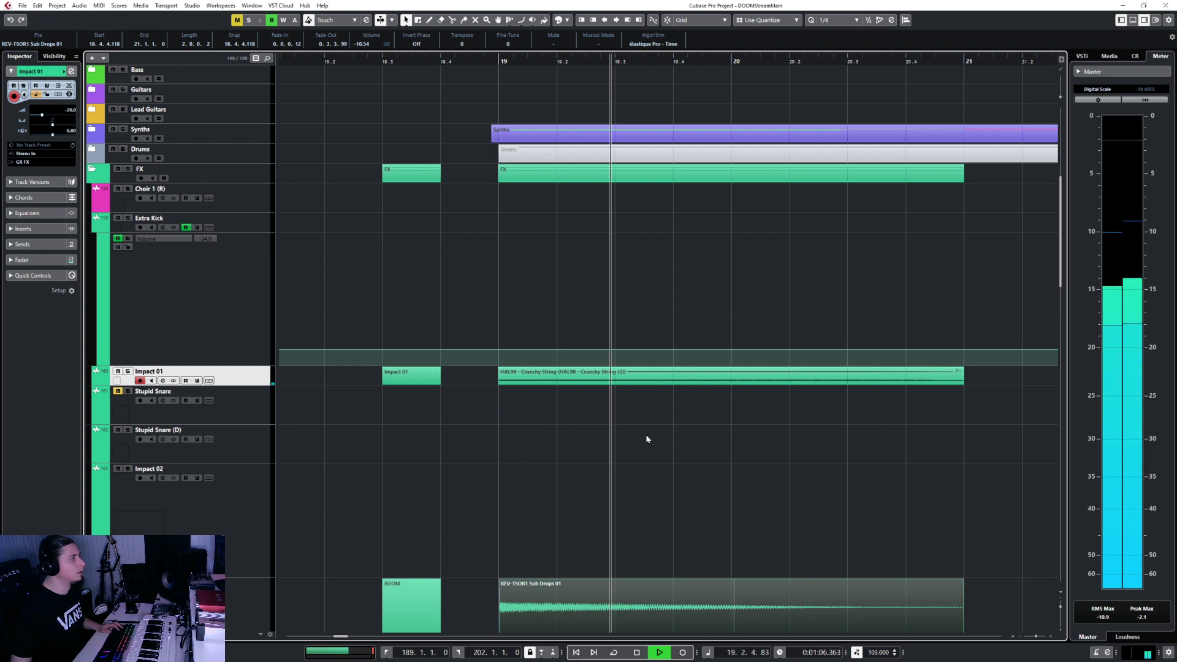
key(space)
Add a matching very short fade-in to the REV-TSOR1 Sub Drops 01 event at bar 23
scroll(646, 435, down, 6)
scroll(646, 435, right, 5)
scroll(528, 547, up, 5)
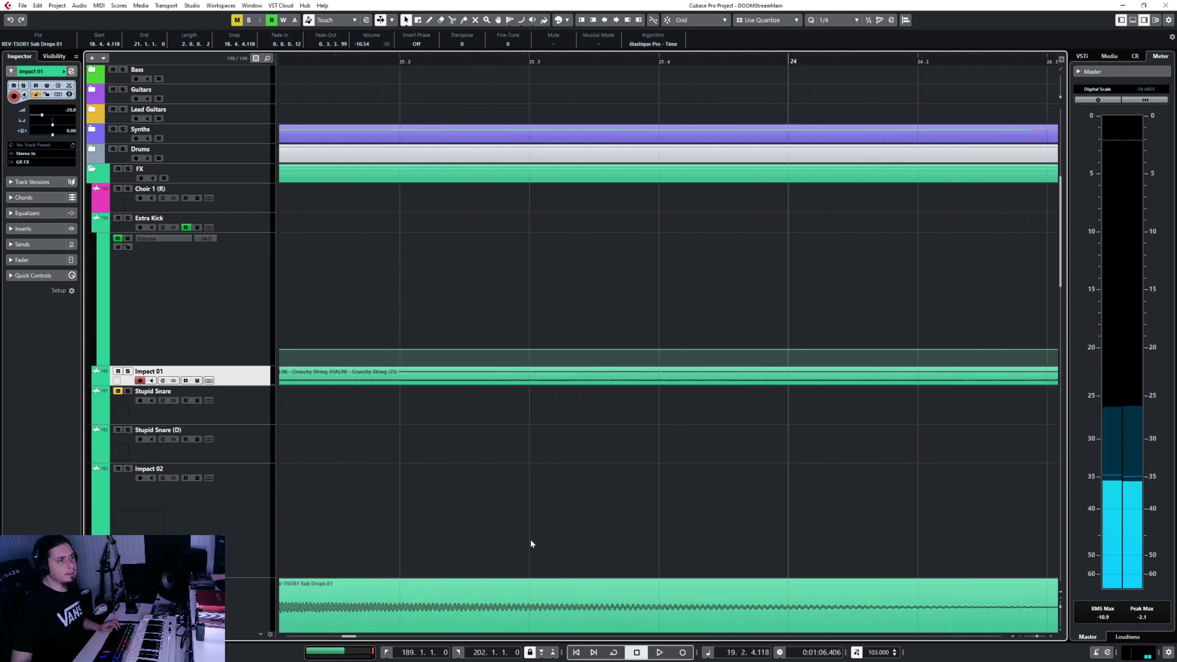
scroll(530, 541, left, 3)
click(519, 588)
drag(507, 581, 508, 580)
scroll(520, 513, down, 6)
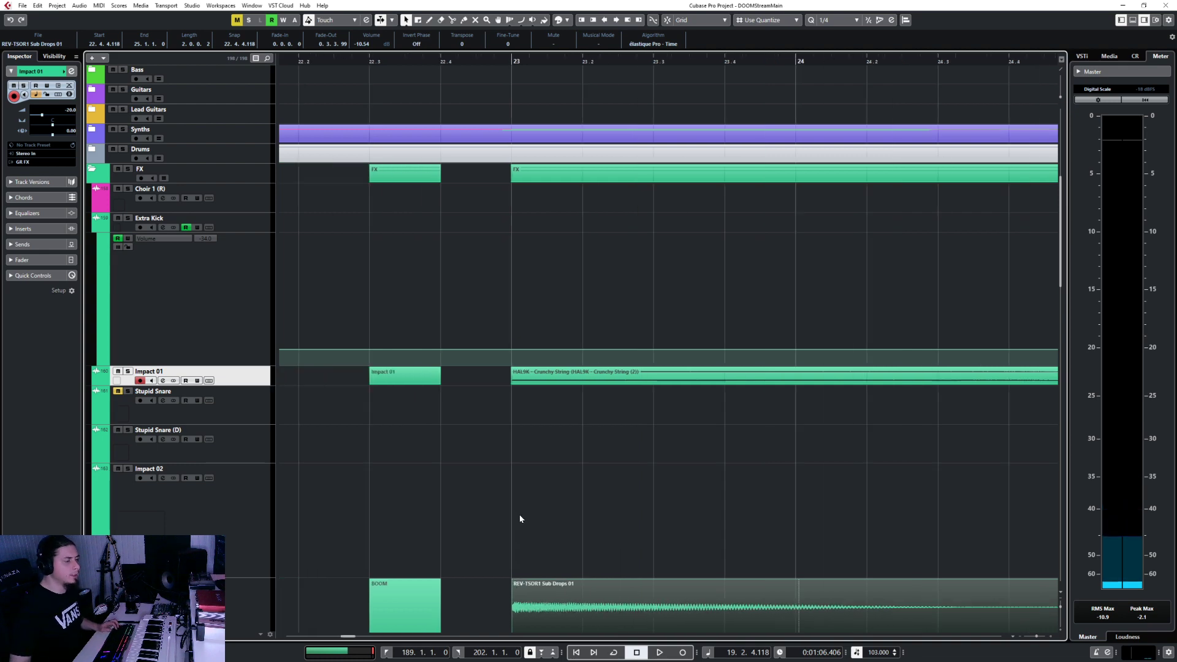
Select all events on the BOOM track
click(244, 610)
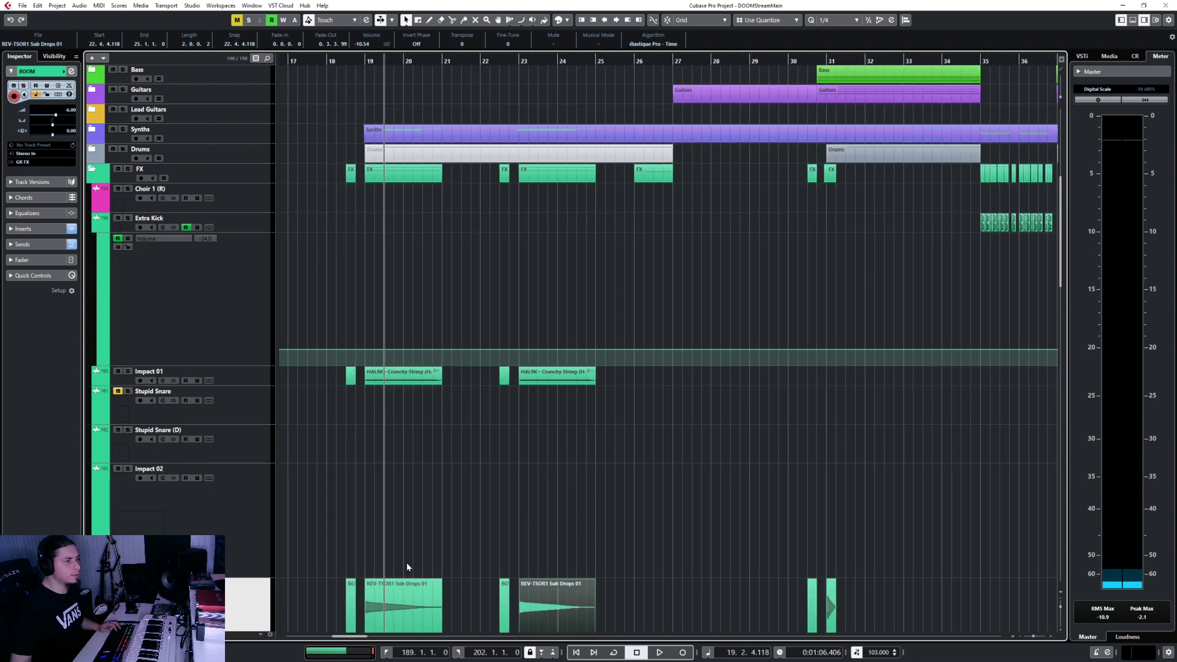
scroll(366, 591, up, 10)
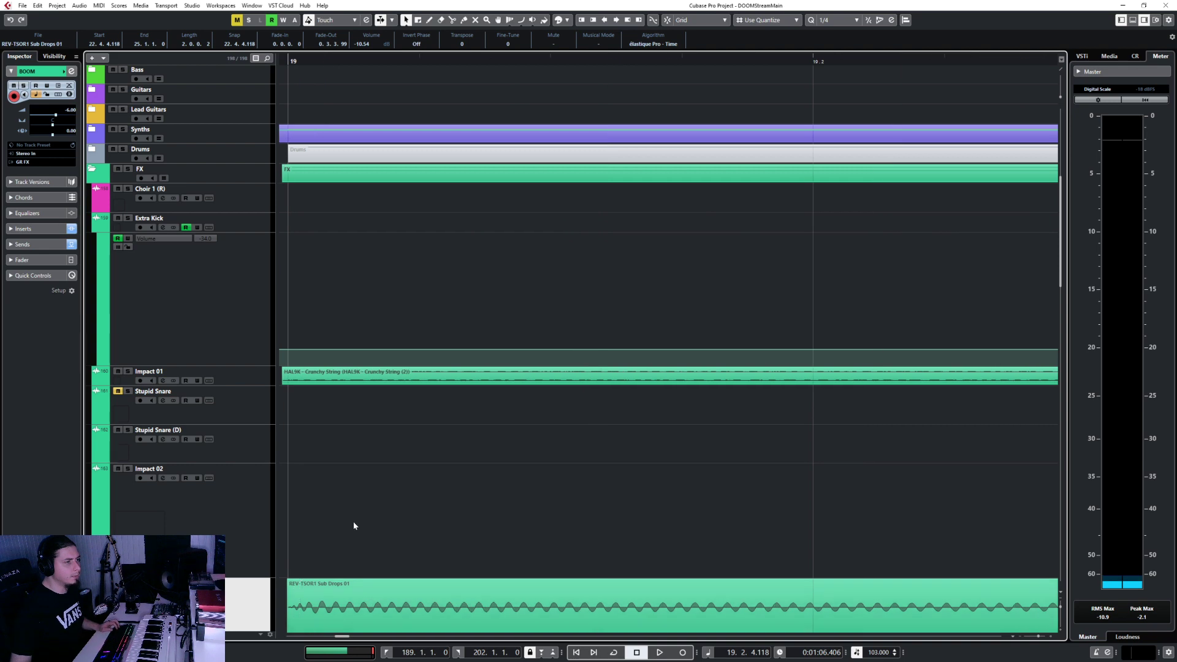
scroll(444, 526, down, 3)
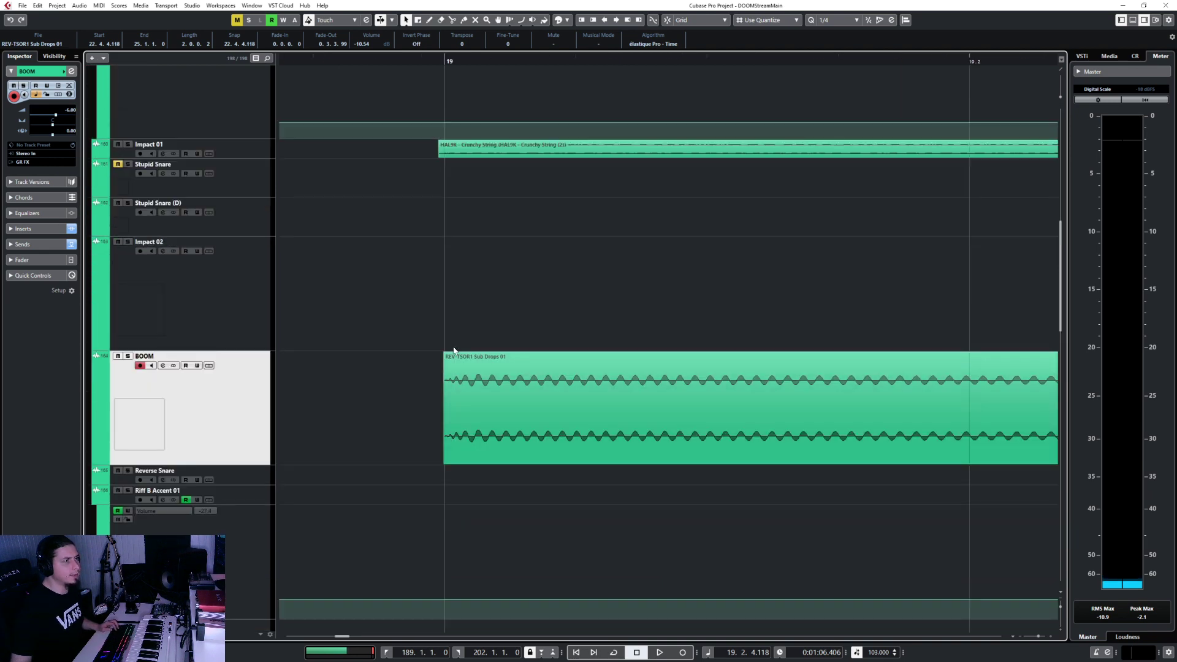
scroll(401, 490, down, 6)
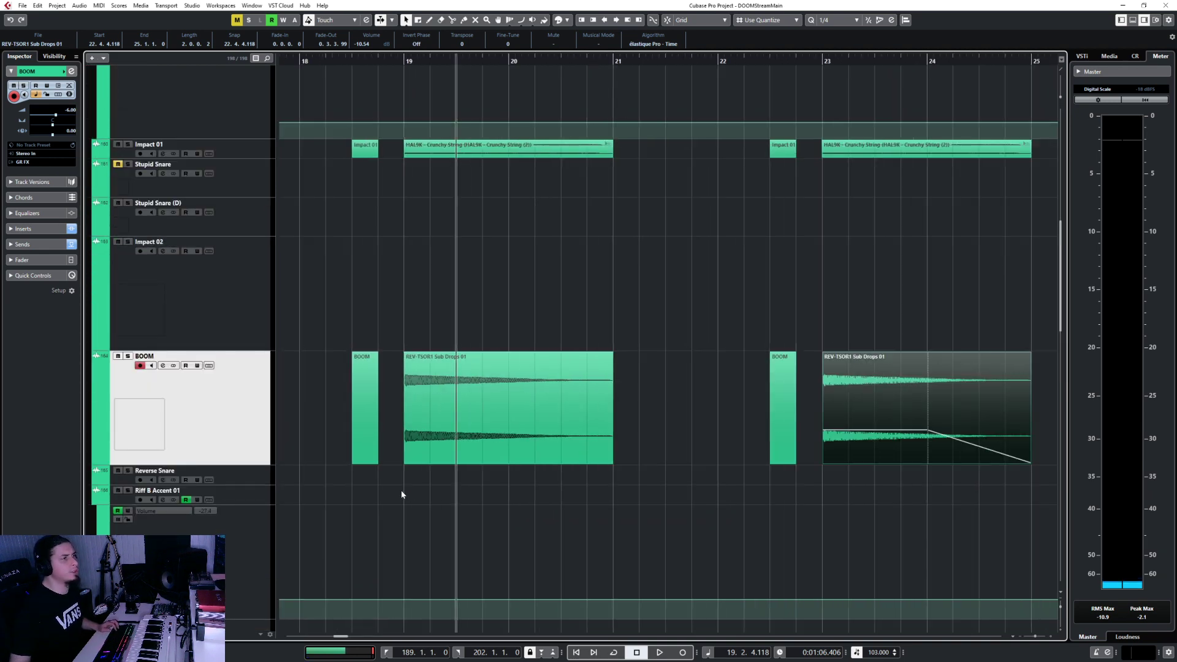
scroll(401, 490, down, 3)
right_click(257, 418)
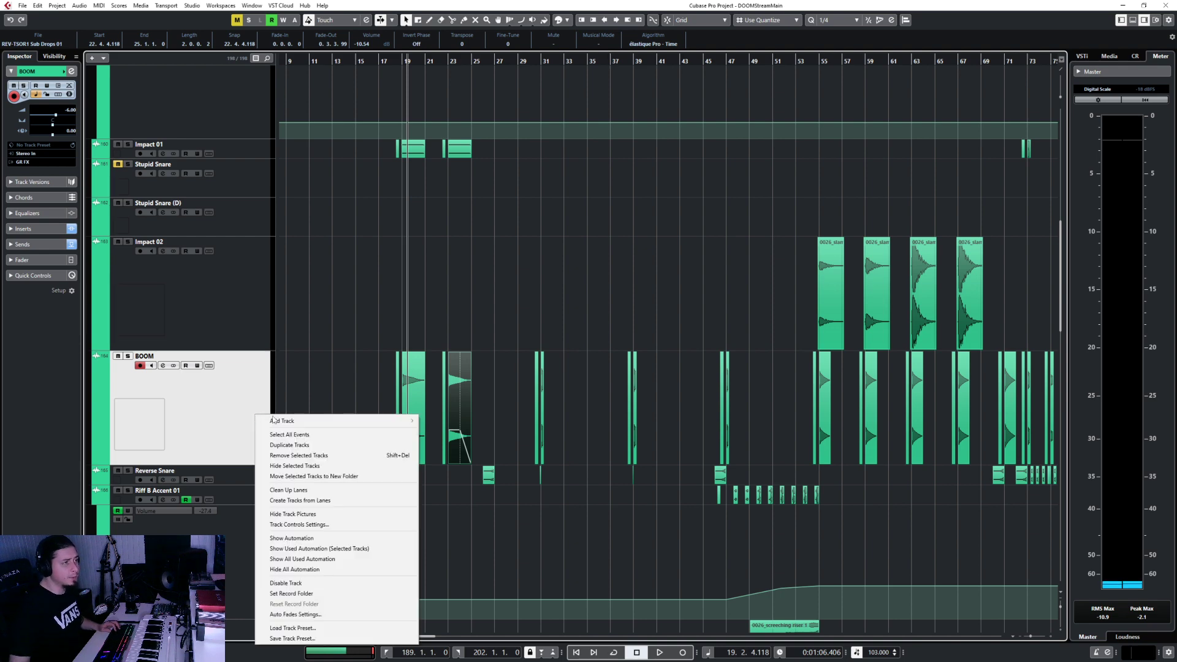
click(282, 435)
Shorten the fade-in of all selected BOOM track events together, using the Sub Drops event at bar 19
scroll(395, 381, up, 6)
scroll(398, 382, up, 4)
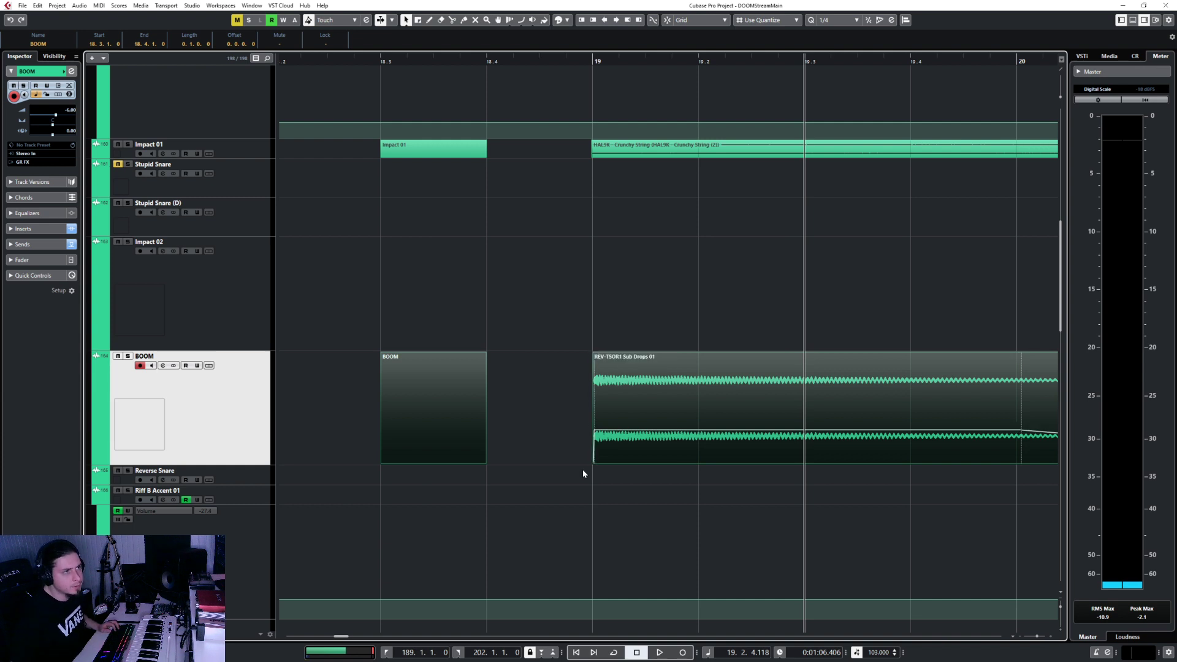
scroll(590, 400, up, 3)
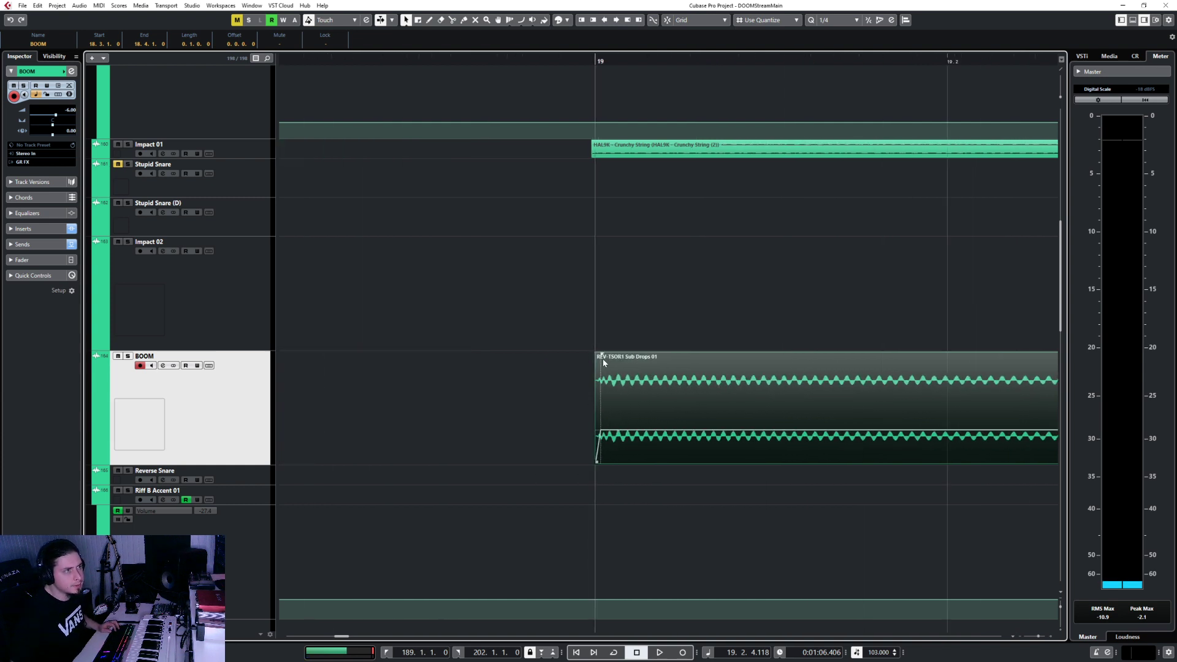
drag(602, 356, 600, 354)
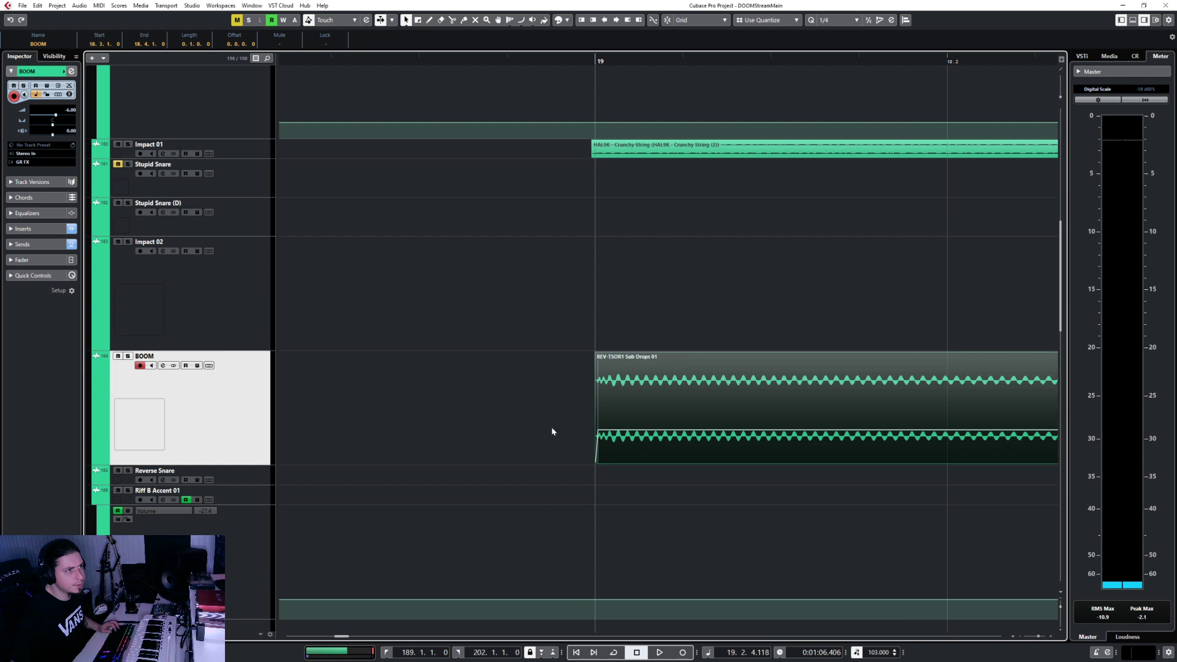
Deselect the events while playing the BOOM track from bar 18, then stop playback near the events around bar 31
scroll(552, 431, down, 4)
click(473, 60)
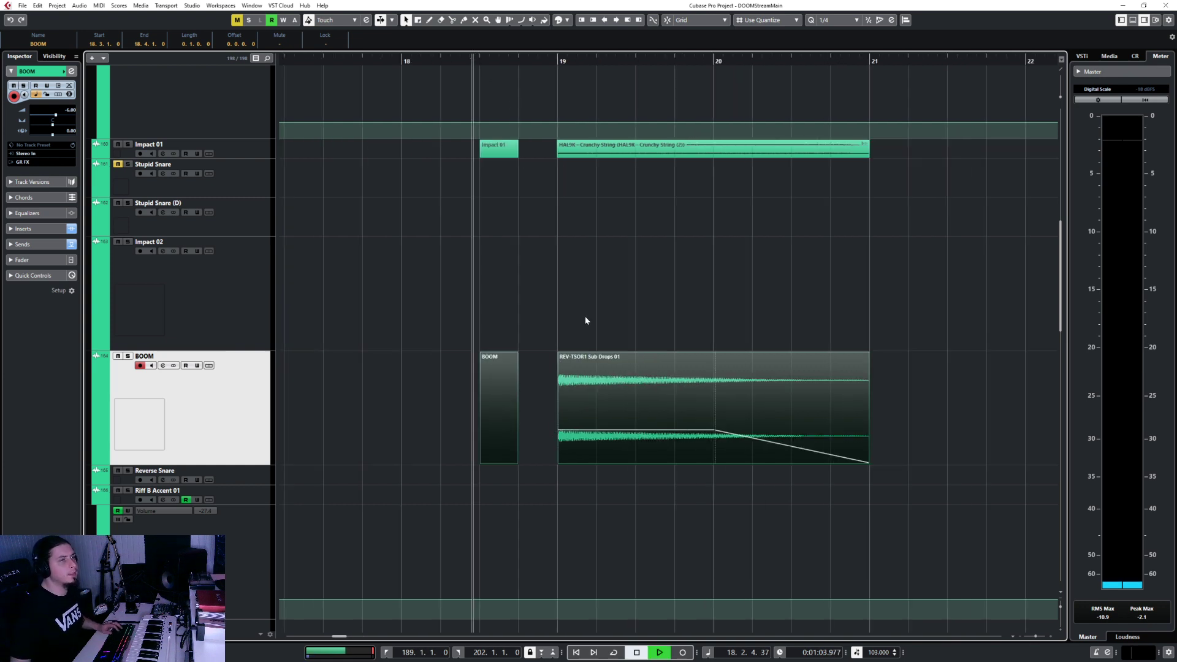
key(space)
click(585, 315)
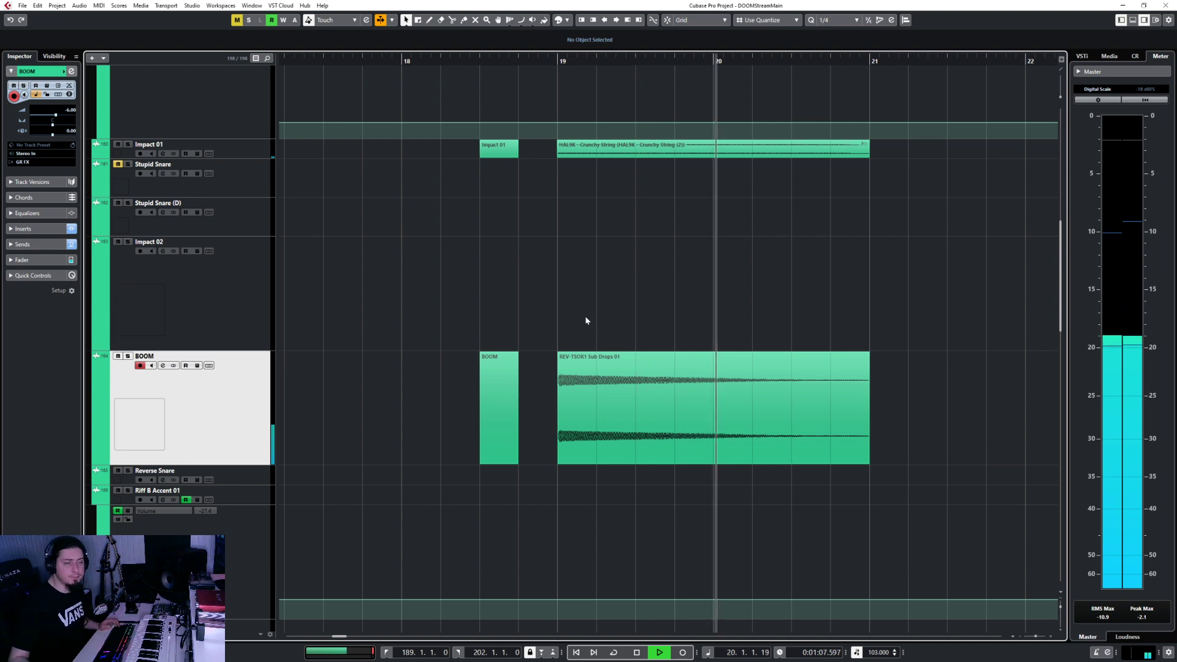
scroll(585, 315, down, 6)
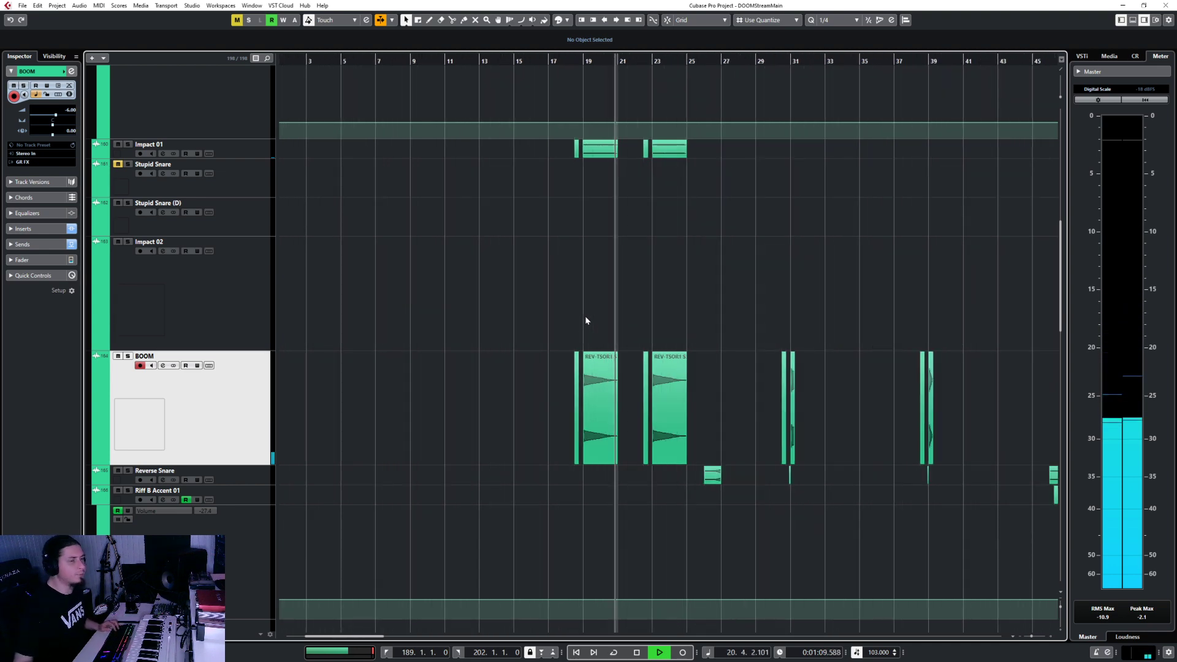
scroll(585, 320, right, 10)
key(space)
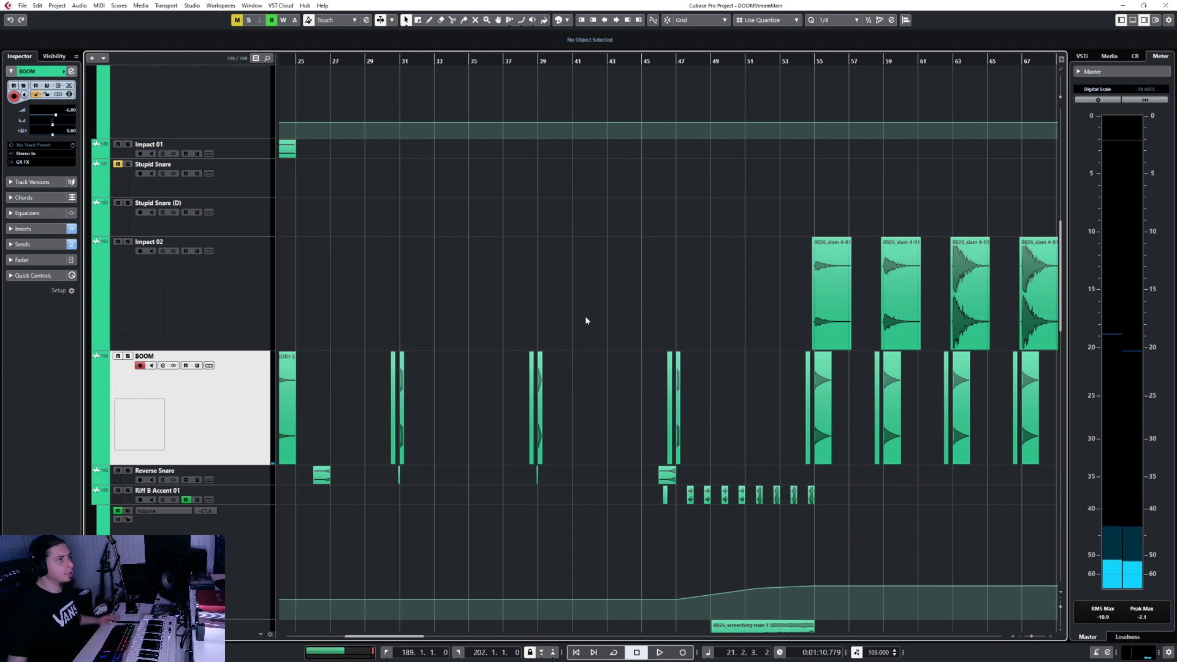
Examine the fades of the Sub Drops event at bar 31 and play the passage from bar 30
scroll(399, 402, up, 8)
scroll(610, 441, up, 3)
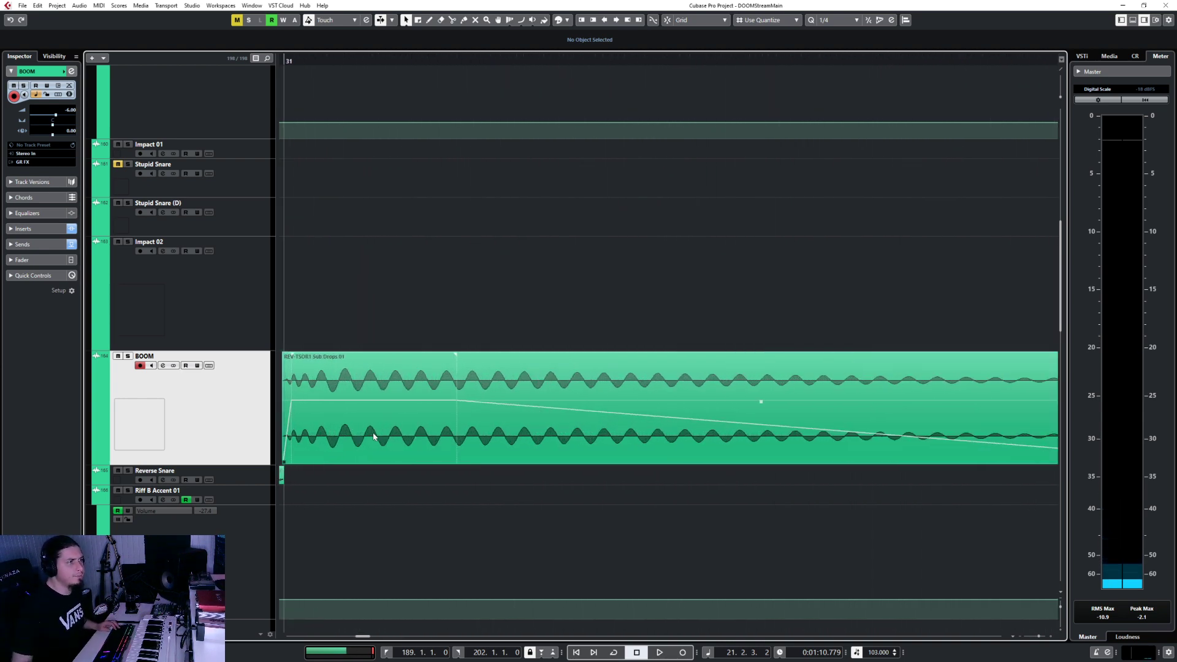
scroll(307, 417, down, 3)
scroll(303, 415, down, 5)
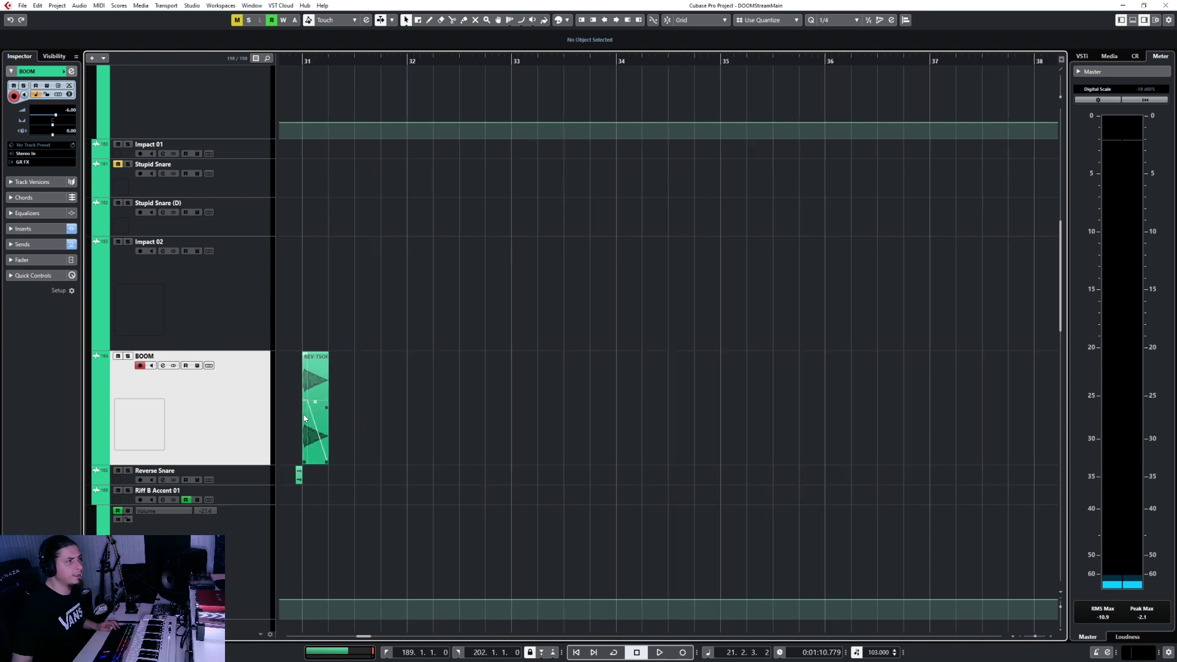
click(736, 59)
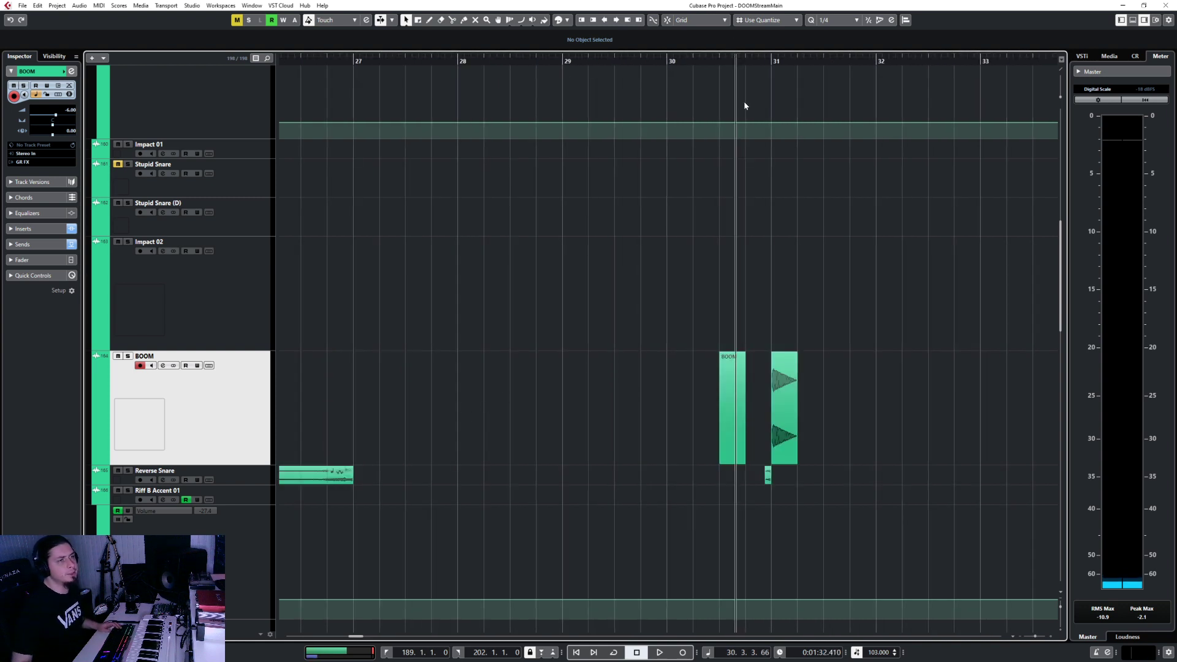
key(space)
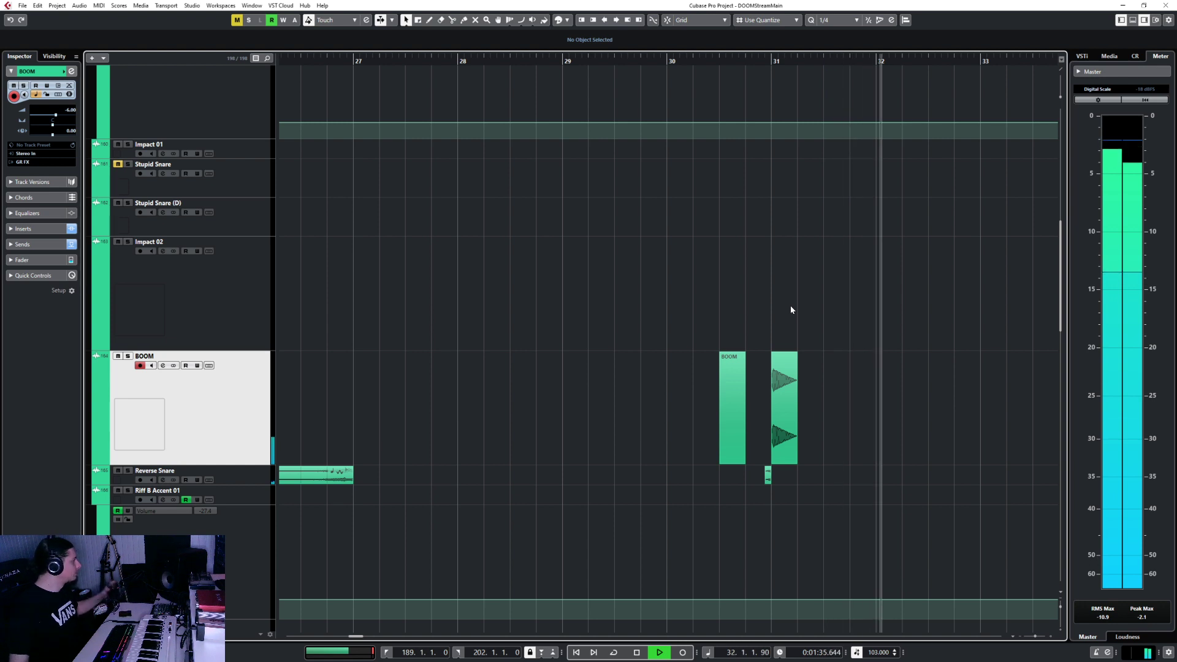
key(space)
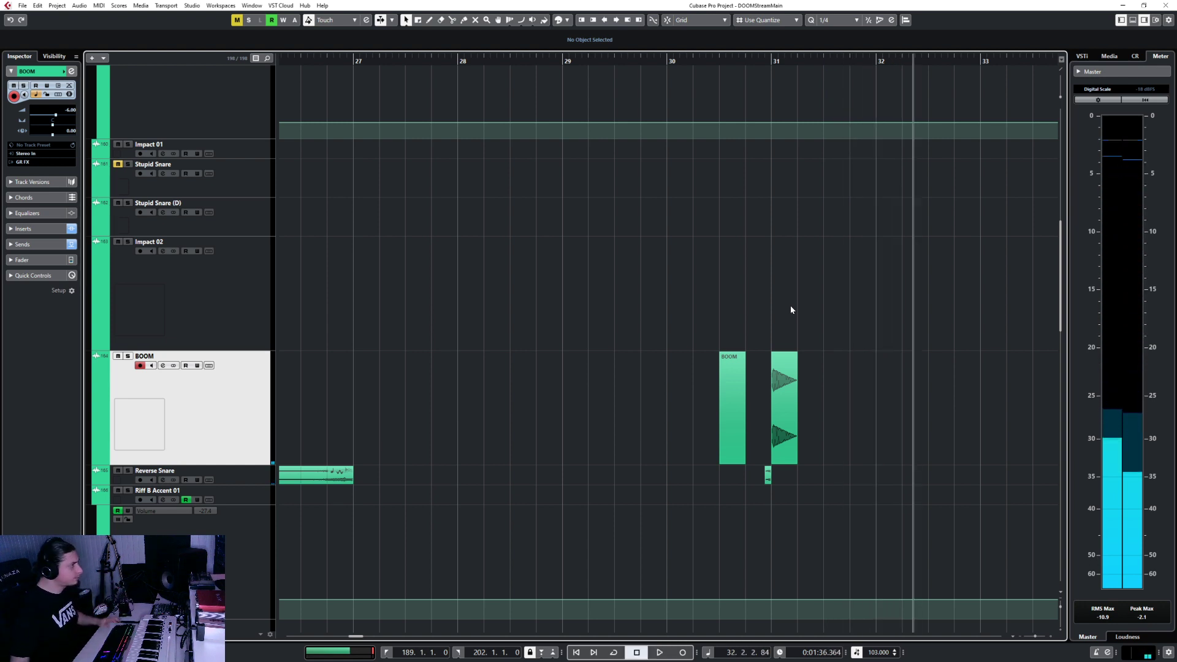
Place the project cursor just before bar 19, where the Synths and Drums parts begin
scroll(790, 306, down, 1)
scroll(791, 306, down, 4)
scroll(791, 306, left, 3)
scroll(790, 306, up, 5)
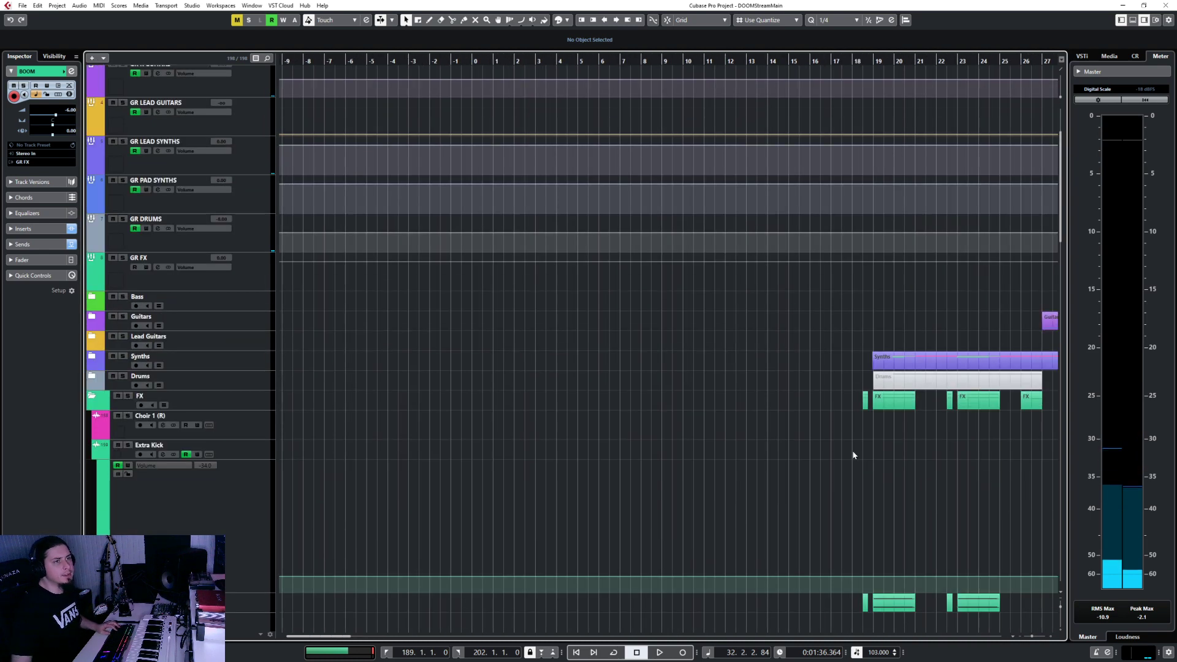
scroll(805, 467, right, 3)
scroll(583, 462, up, 4)
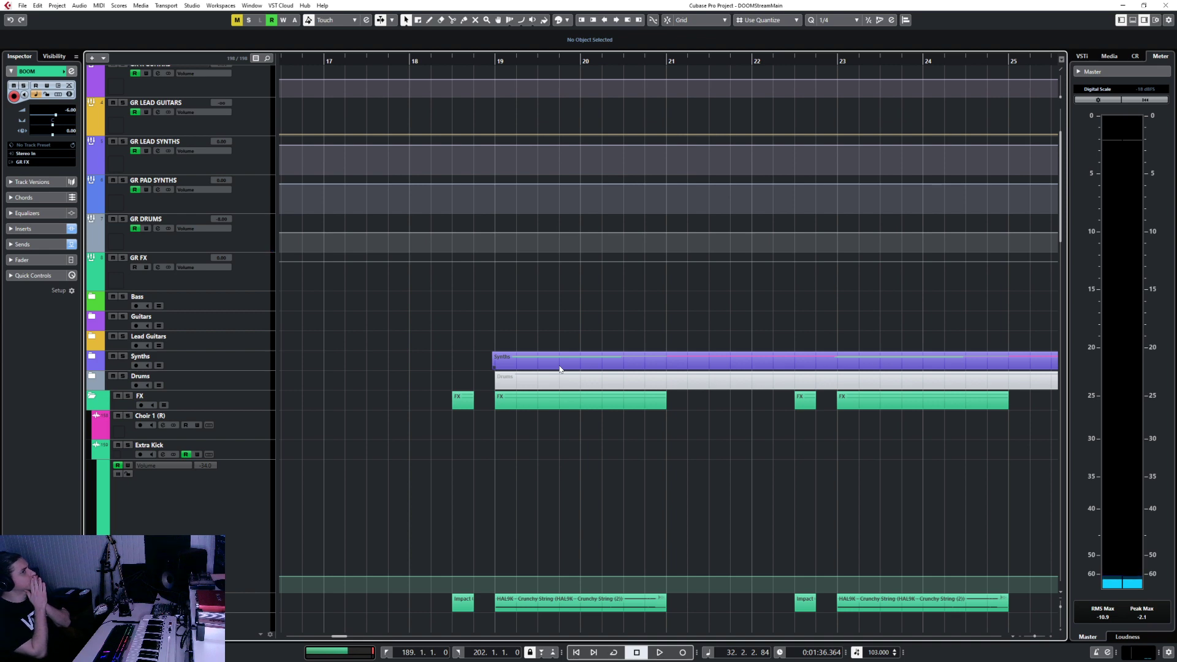
click(491, 60)
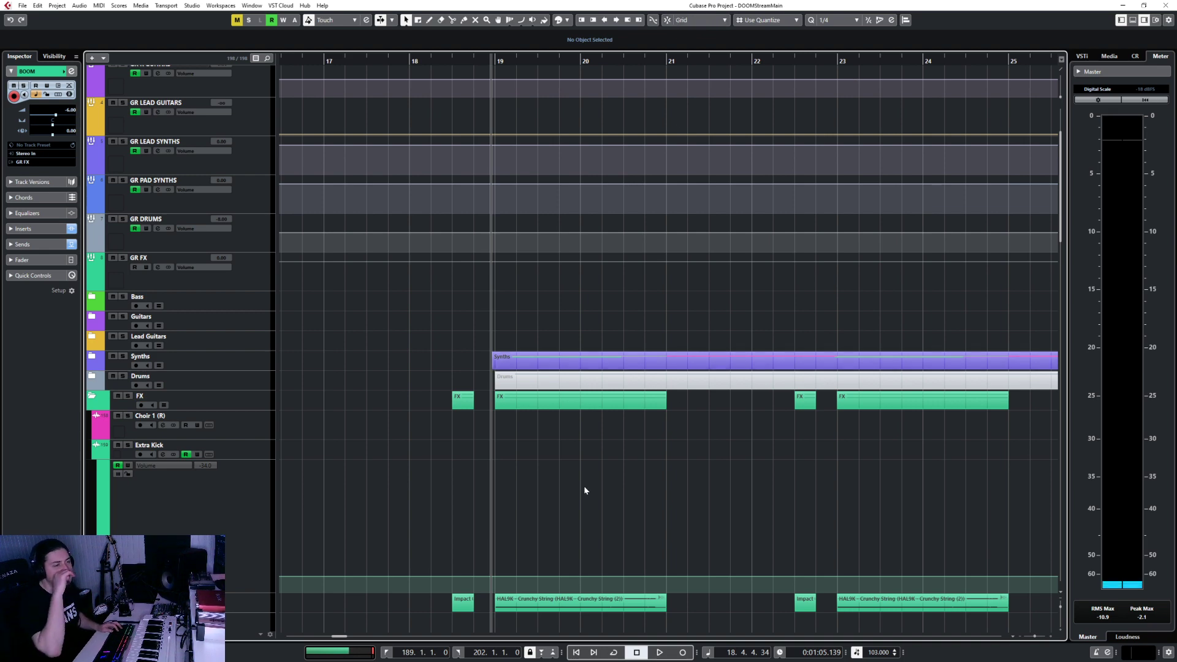
Start adding an instrument track below the Choir 1 (R) track in the FX folder
scroll(585, 490, down, 3)
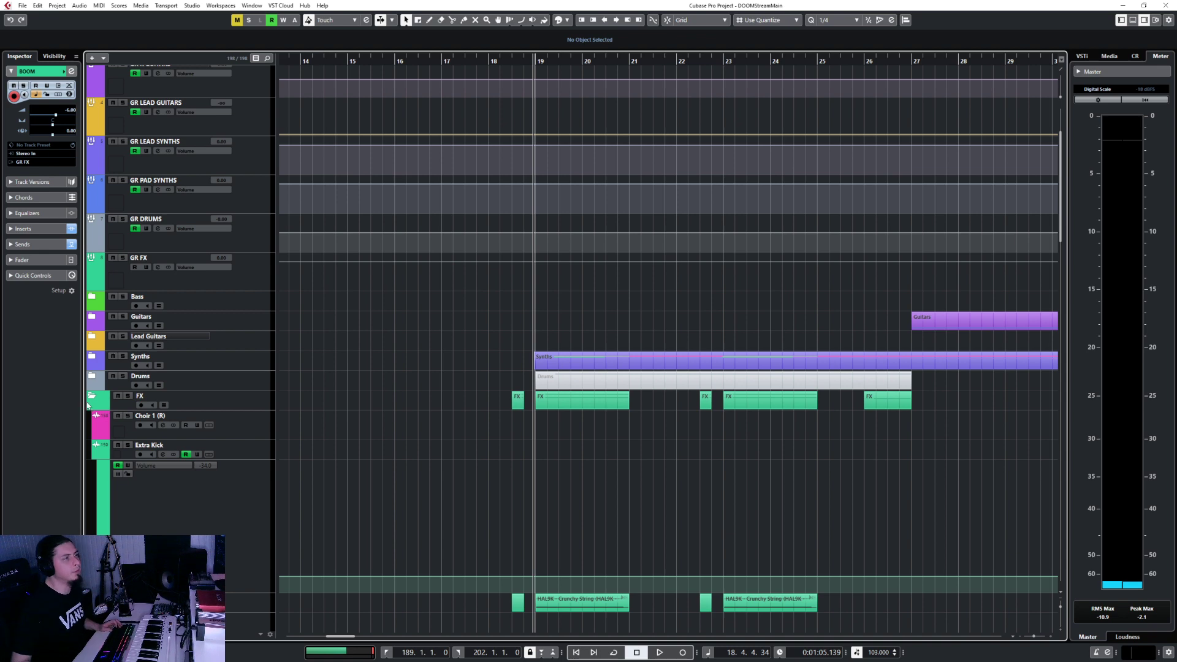
scroll(443, 397, down, 5)
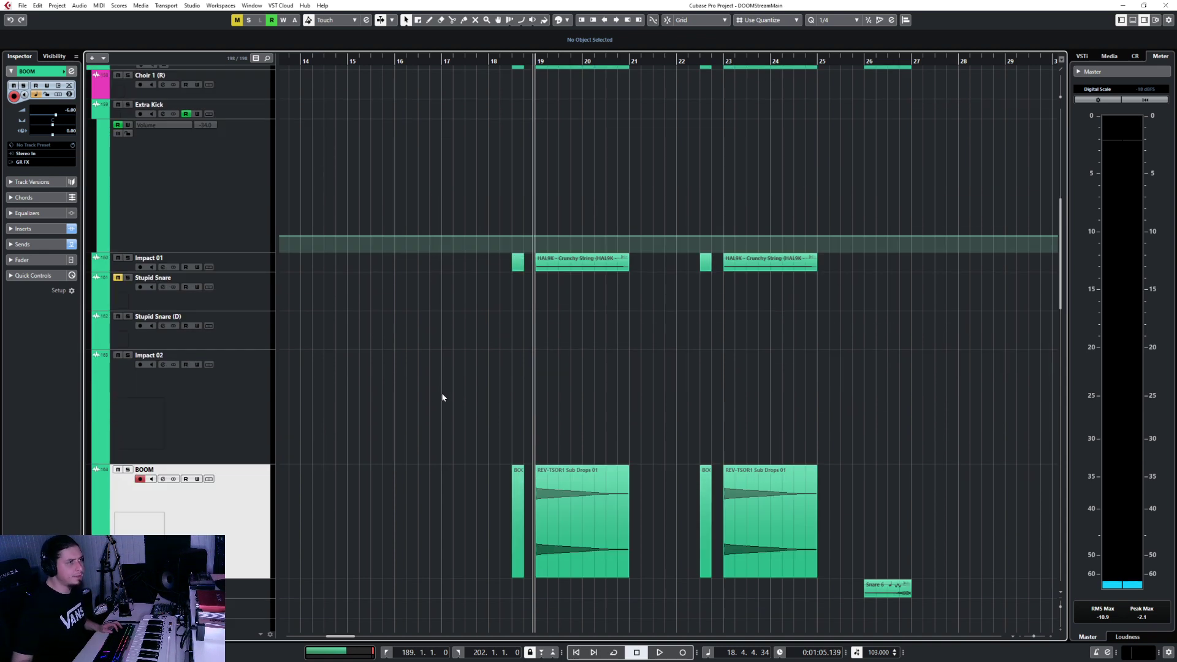
scroll(443, 397, down, 10)
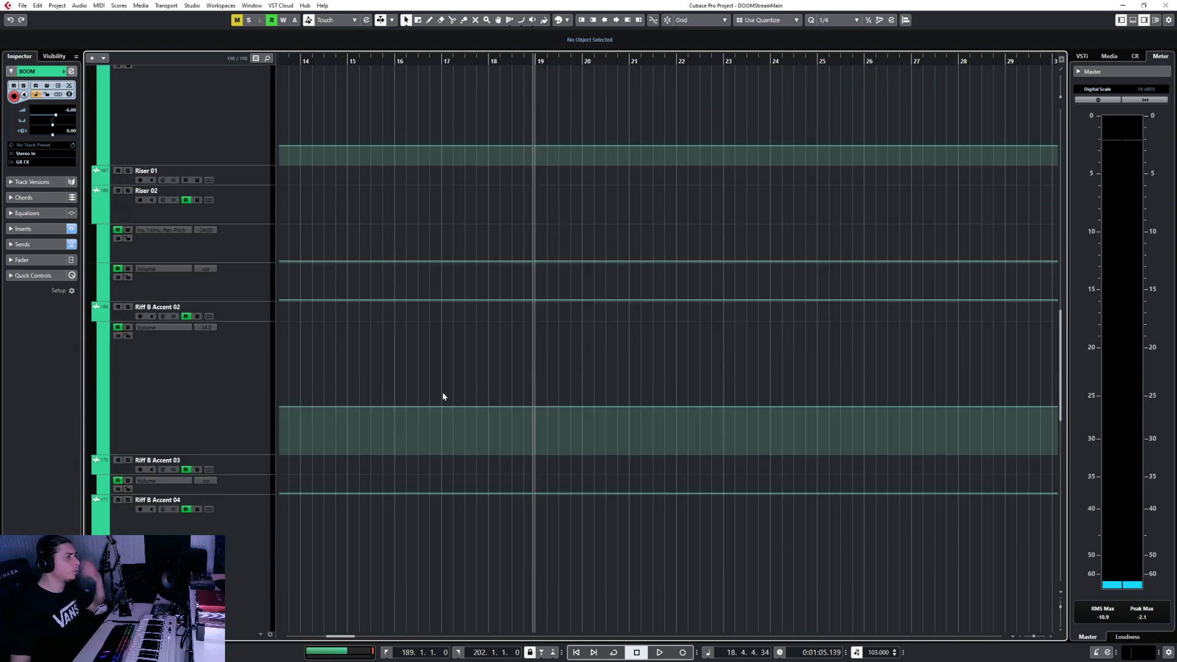
scroll(443, 397, up, 18)
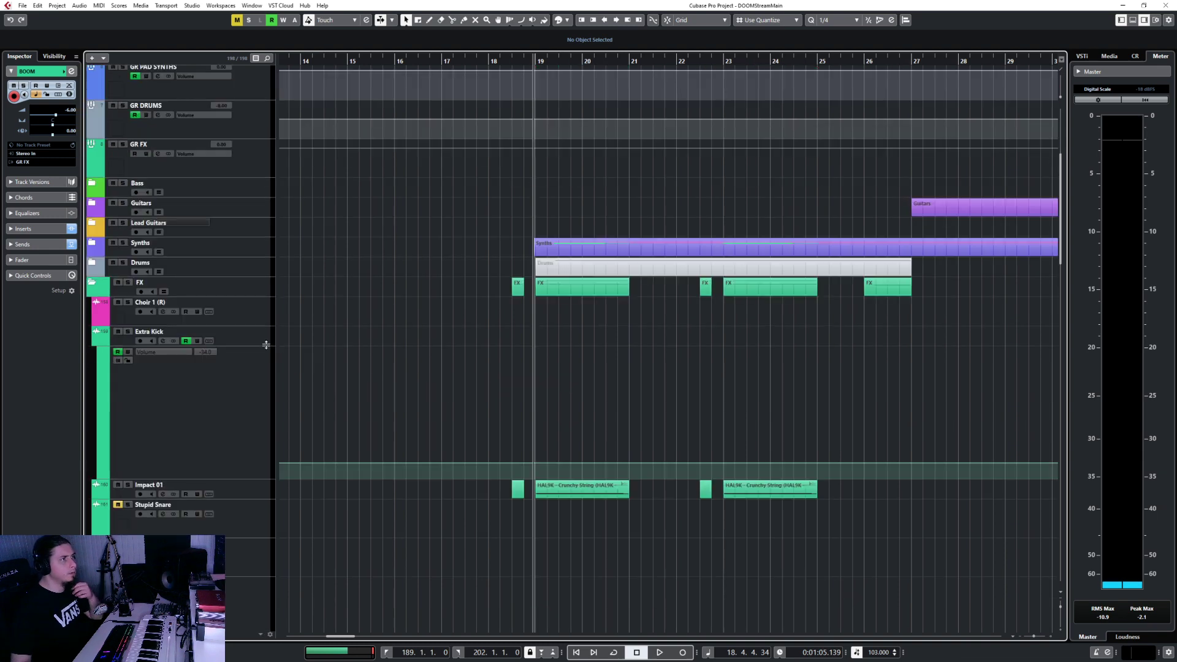
click(252, 313)
right_click(255, 316)
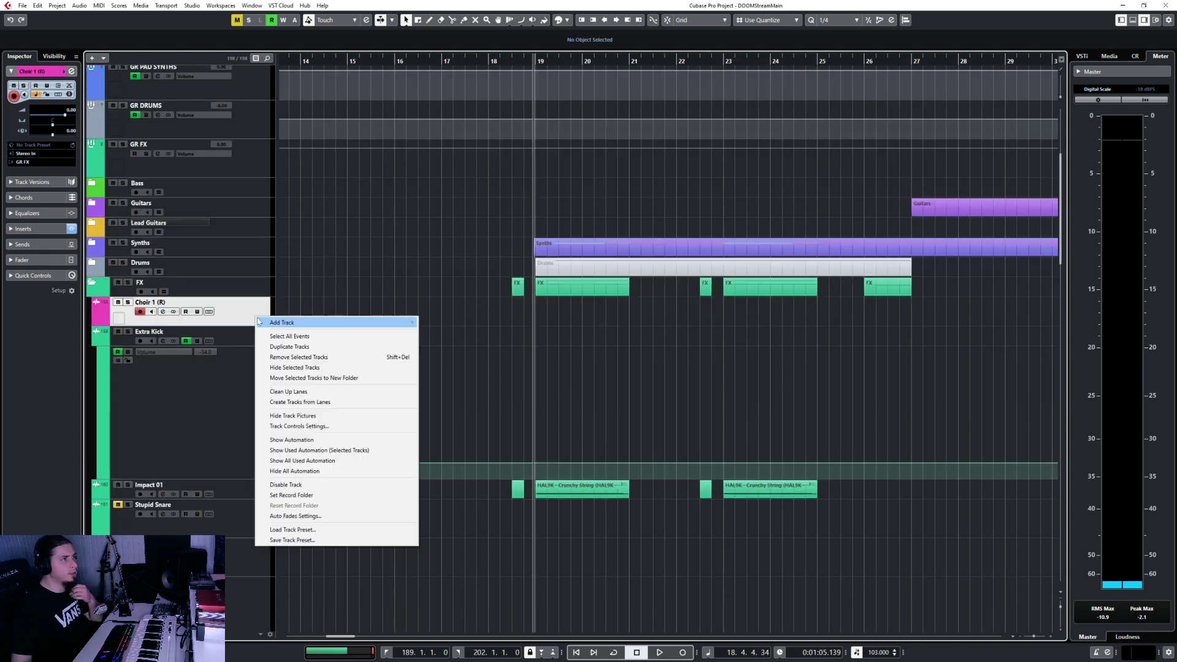
mouse_move(265, 324)
click(443, 333)
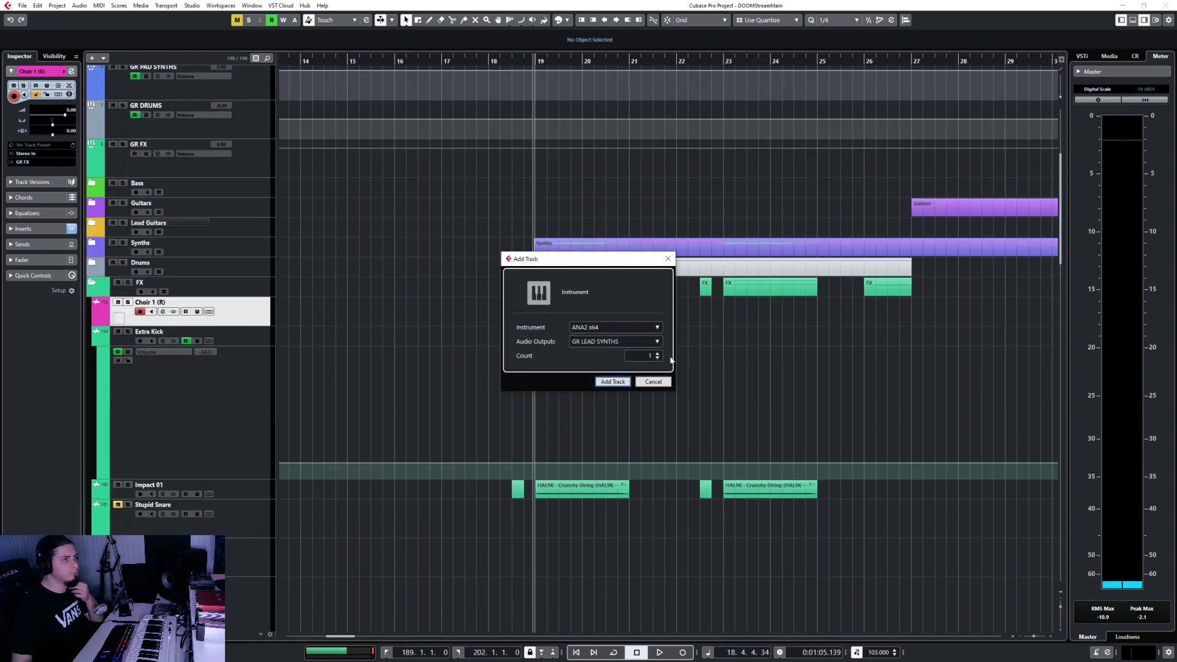
Route the new instrument track's audio output to GR FX, choose Deducktion_64 as its instrument and add the track
click(617, 327)
click(613, 308)
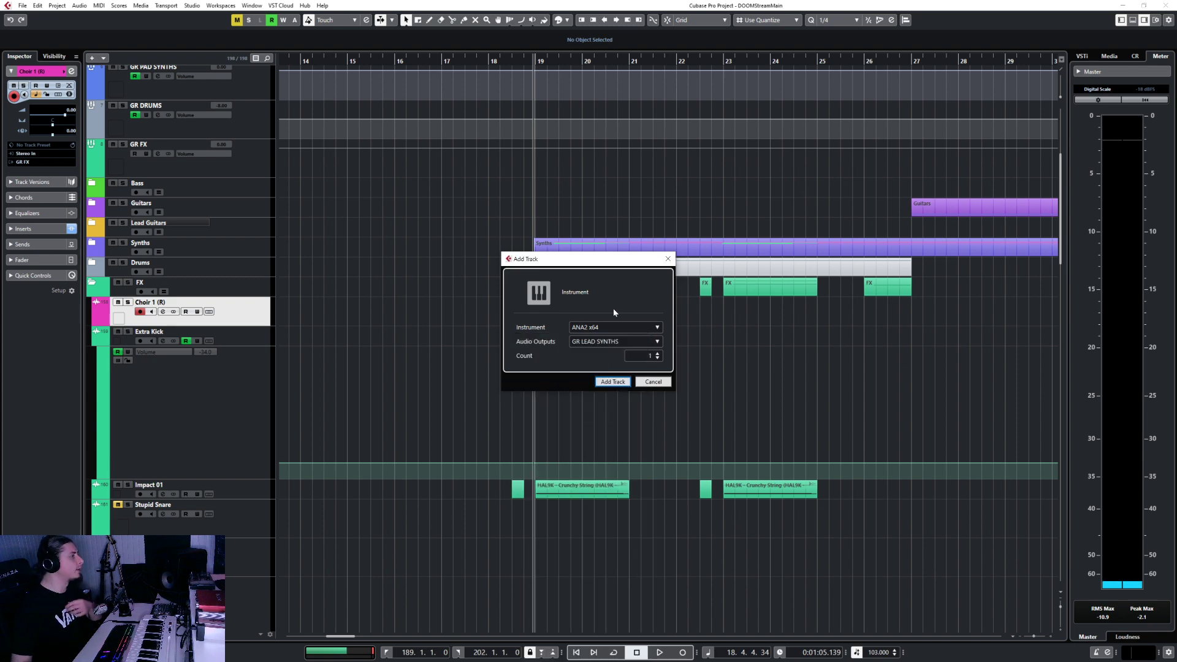
click(599, 342)
text(fx)
key(Return)
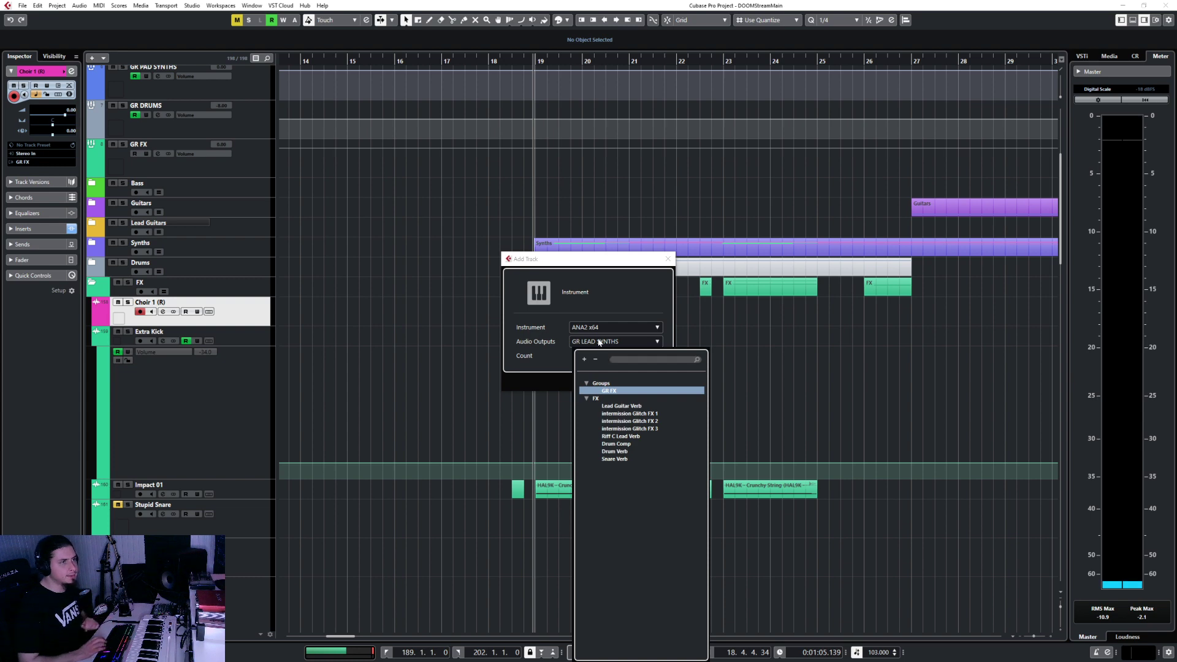
key(Return)
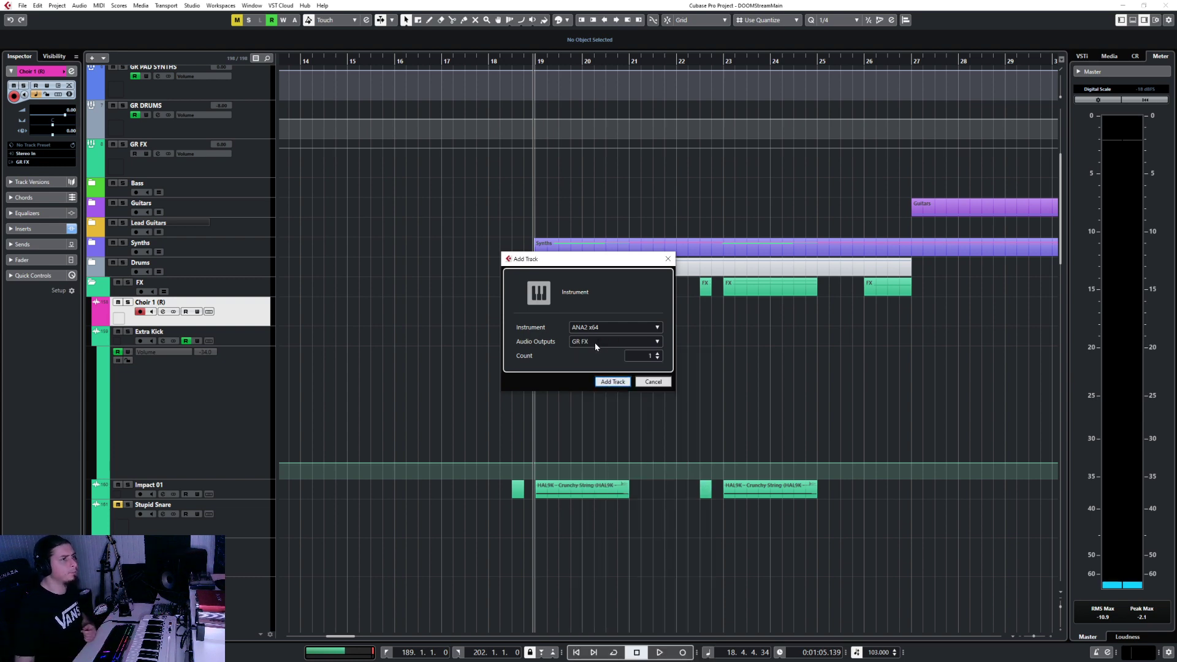
click(592, 328)
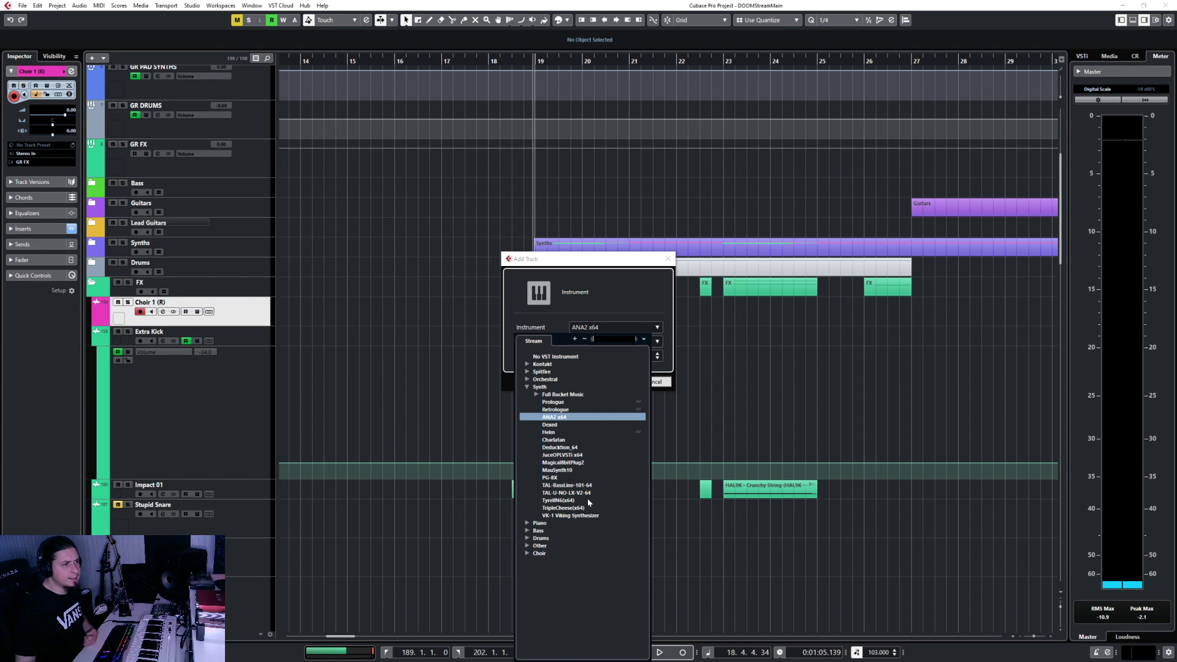
click(560, 448)
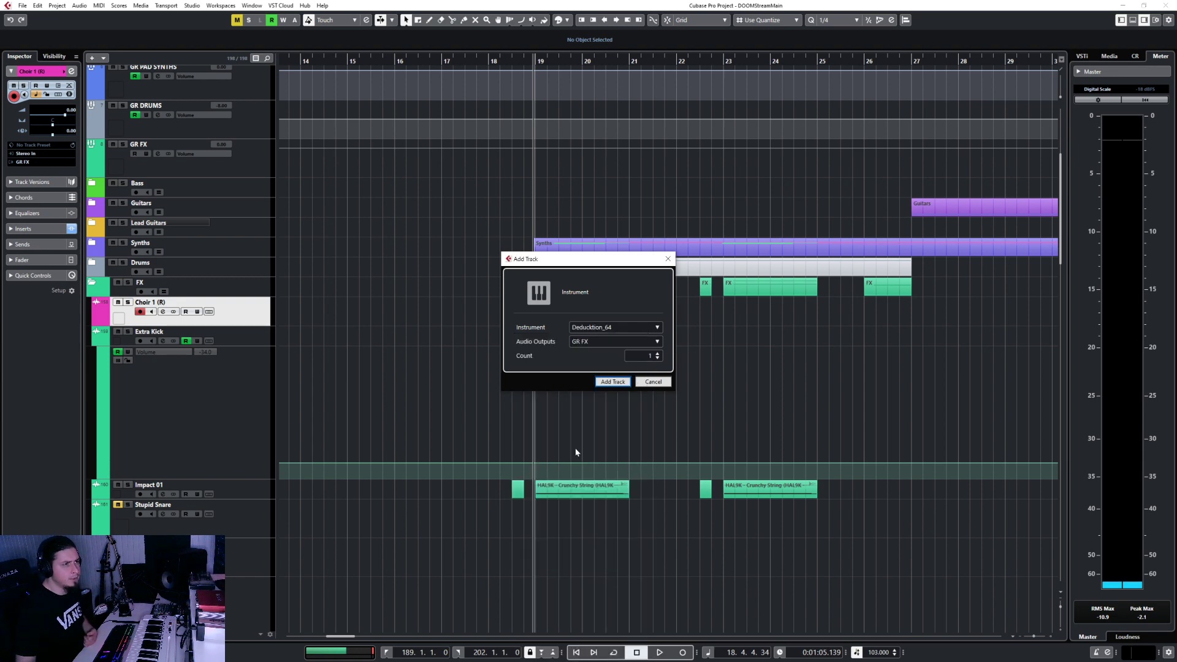
click(605, 382)
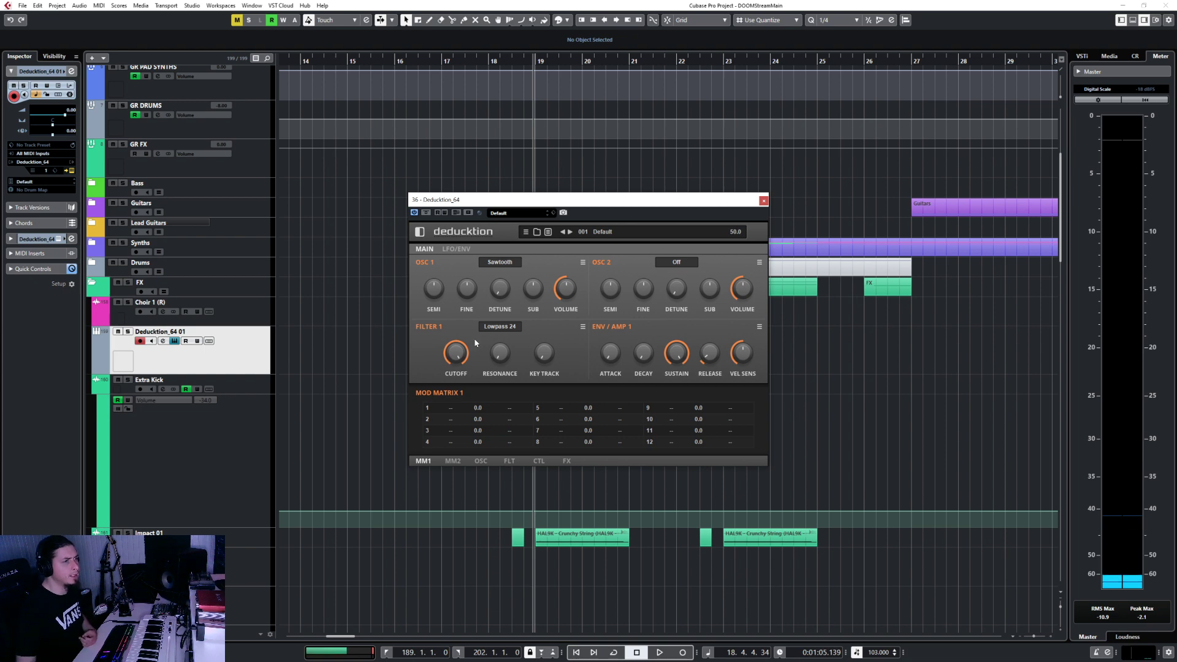
Colour the Deducktion_64 01 track blue and set its volume to -20.0
click(105, 360)
click(132, 409)
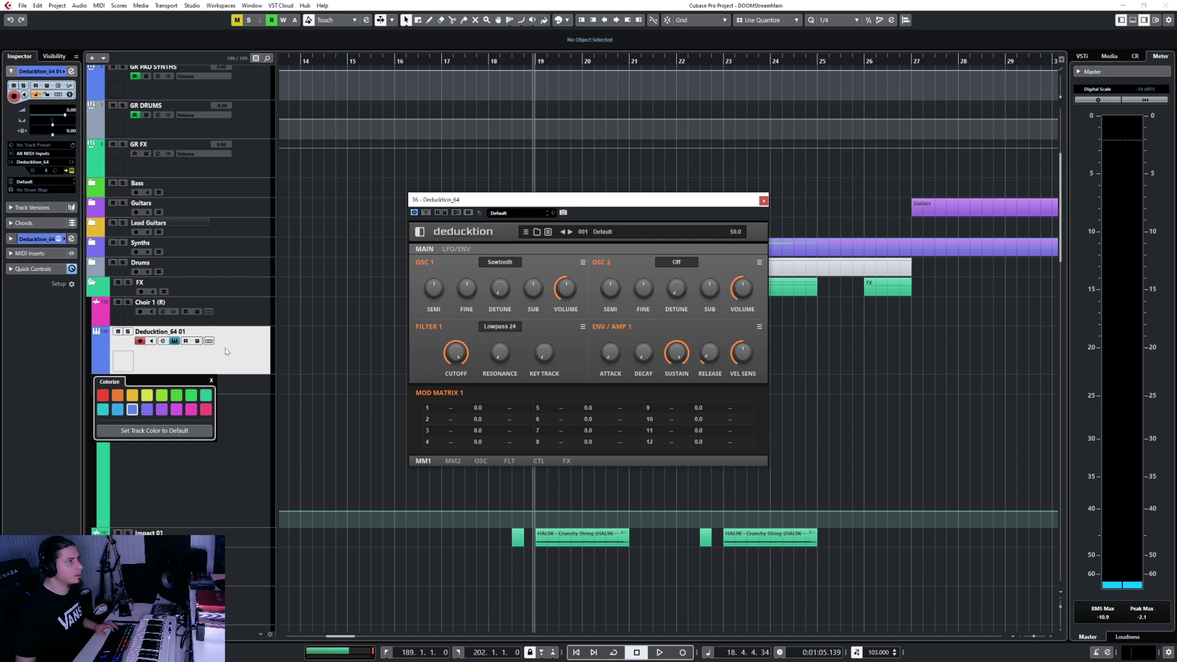
click(69, 109)
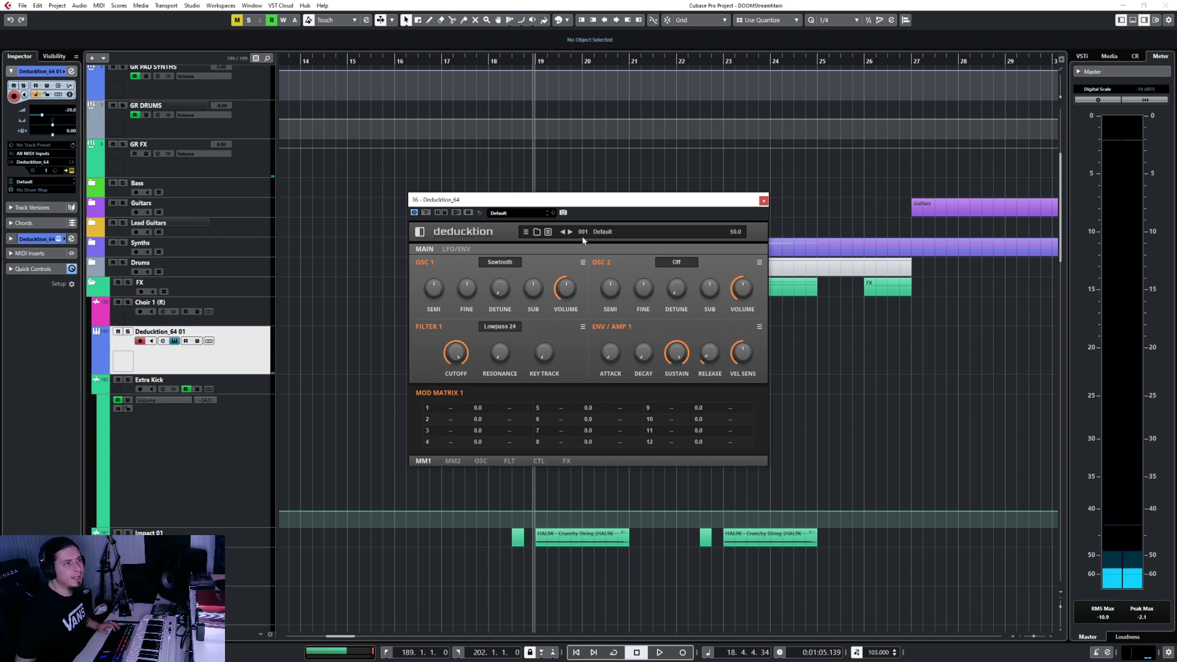
Browse Deducktion's presets and audition its programs up to number 004
click(537, 232)
click(526, 232)
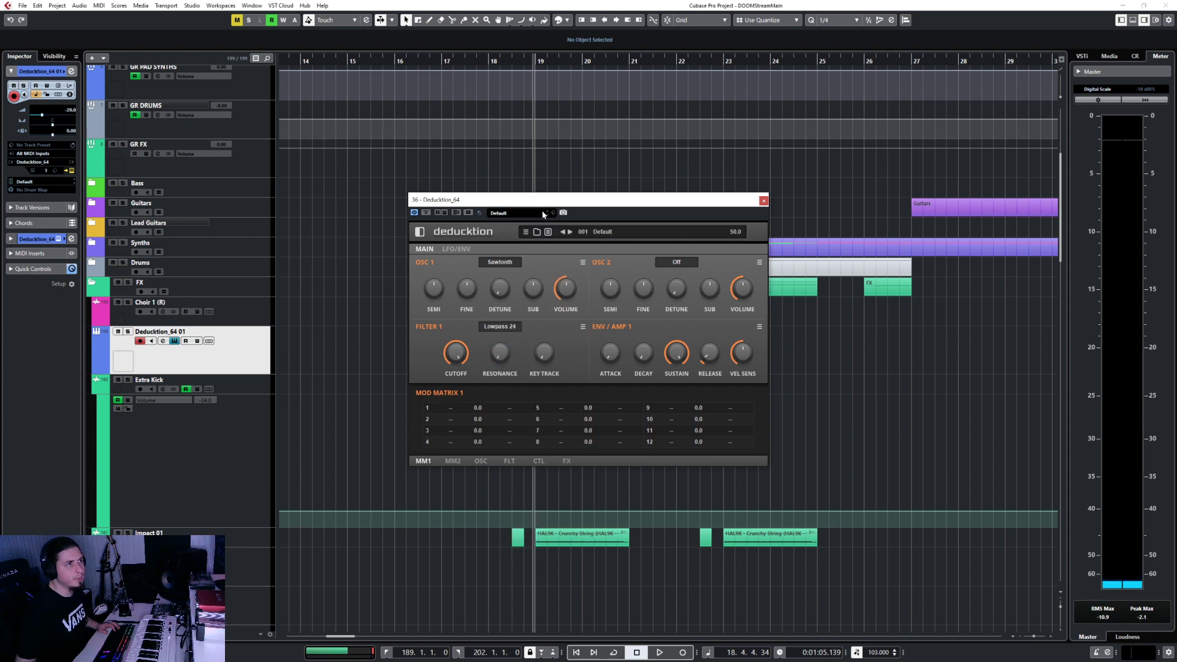
click(535, 214)
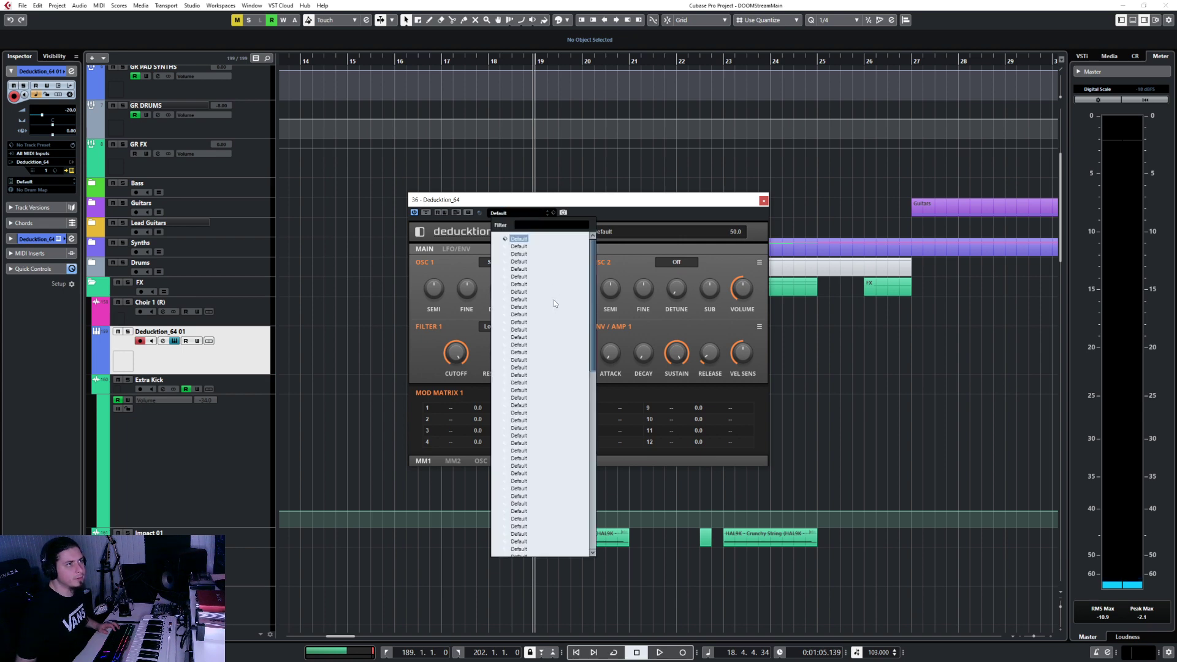
click(644, 230)
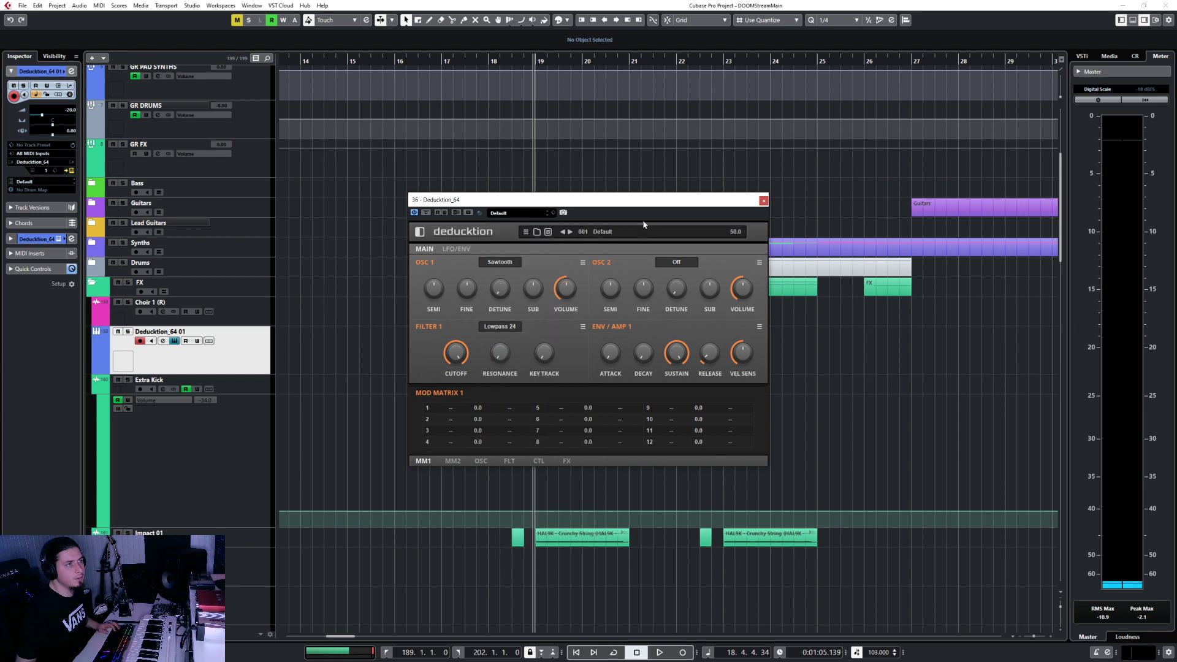
click(570, 232)
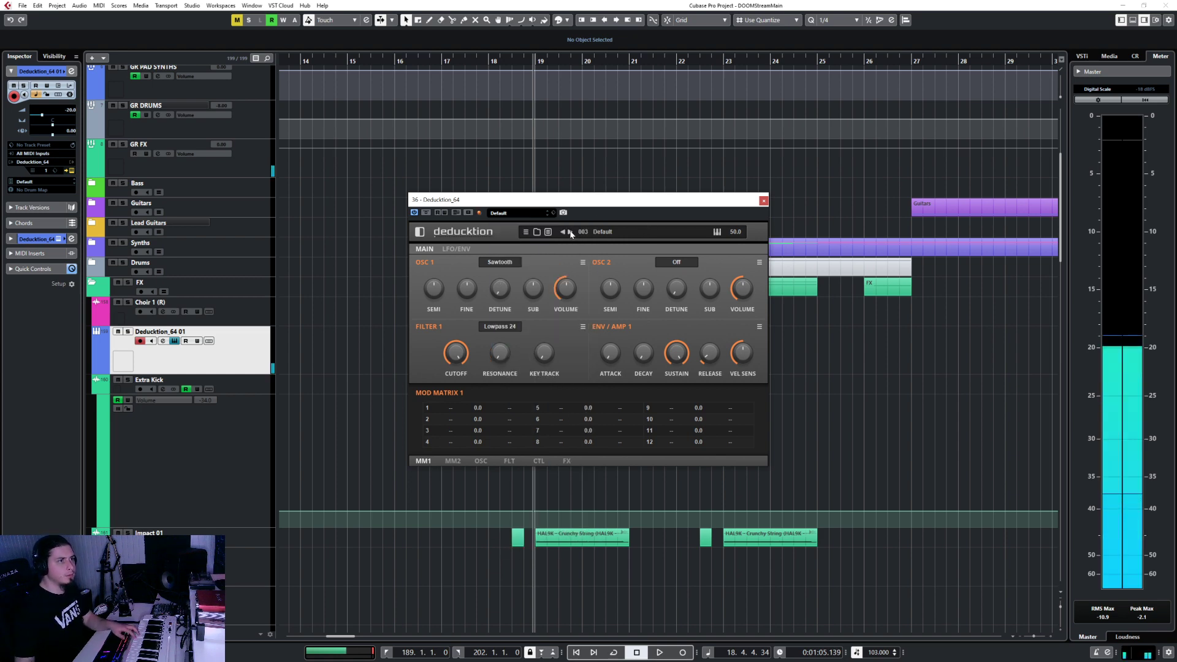
click(571, 232)
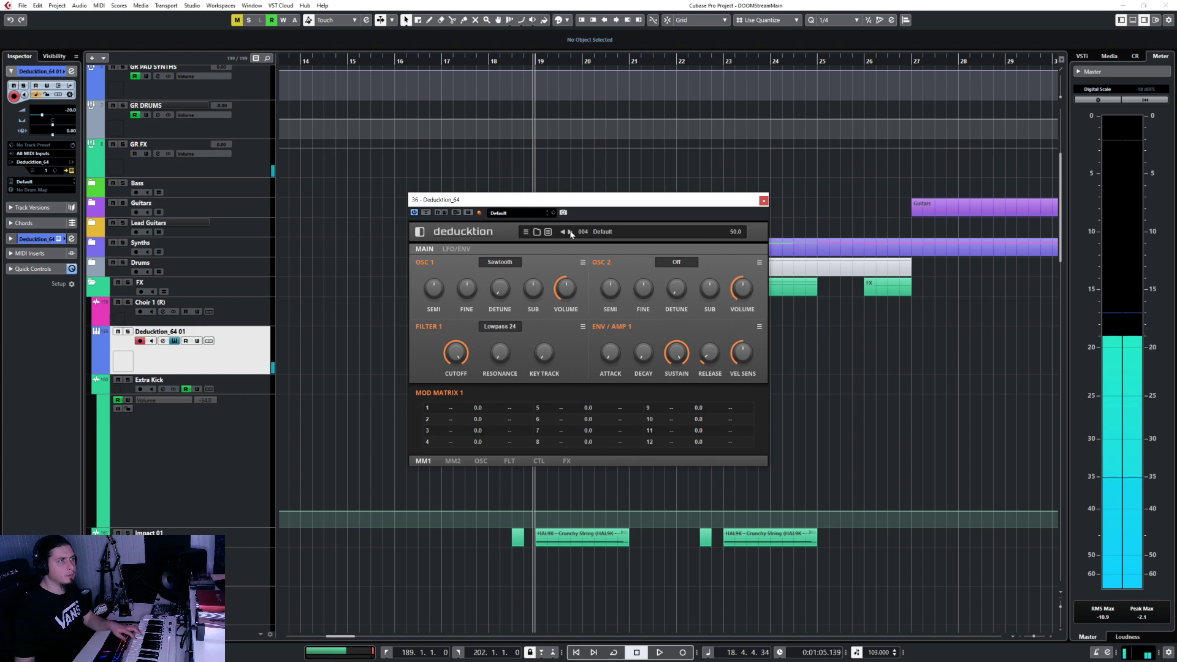
Replace the track's instrument with JuceOPLVSTi x64, discarding the previous synth's changes, and audition the Westwood Chime preset
click(35, 164)
click(88, 294)
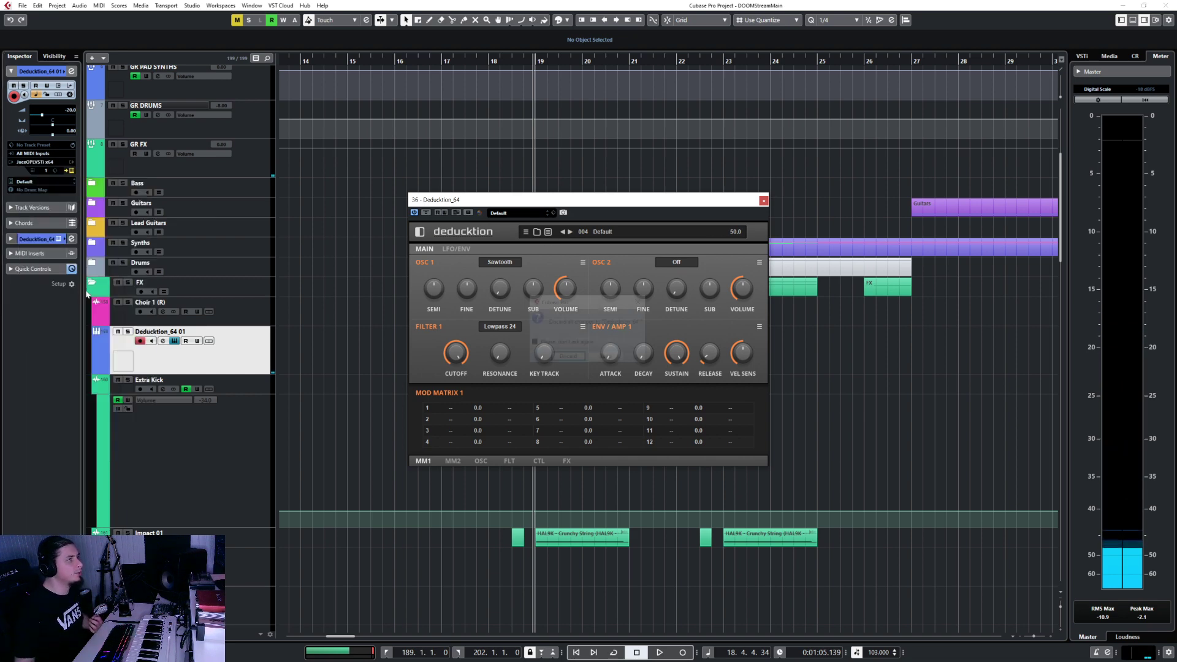
click(567, 356)
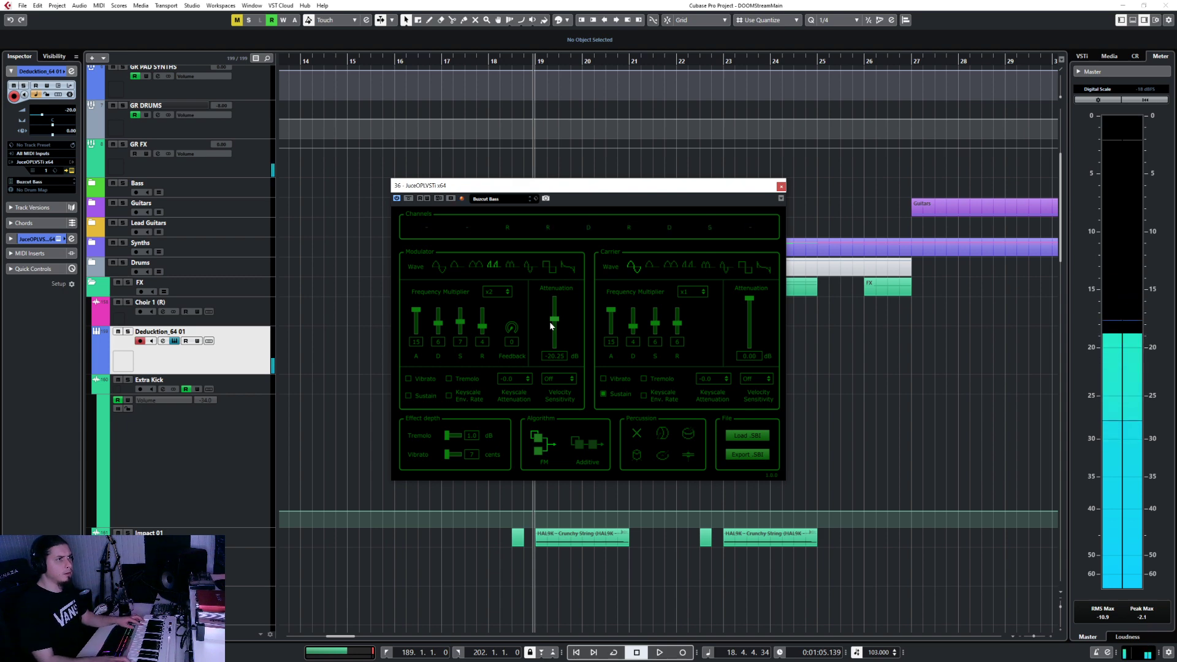
click(499, 201)
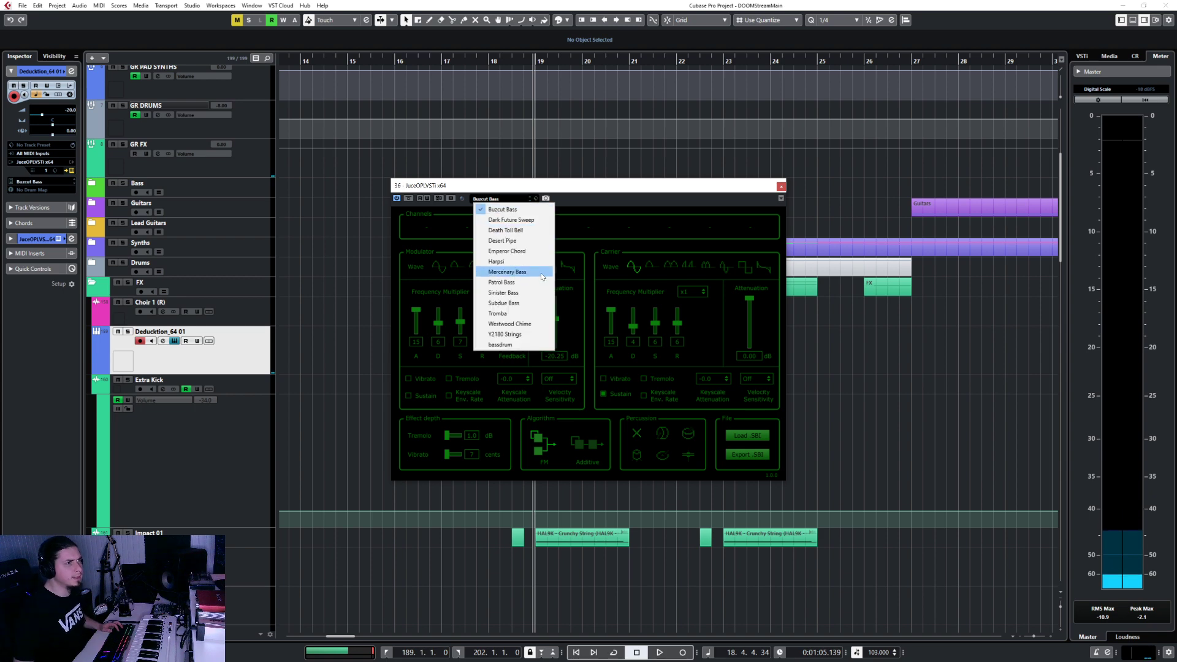
click(537, 323)
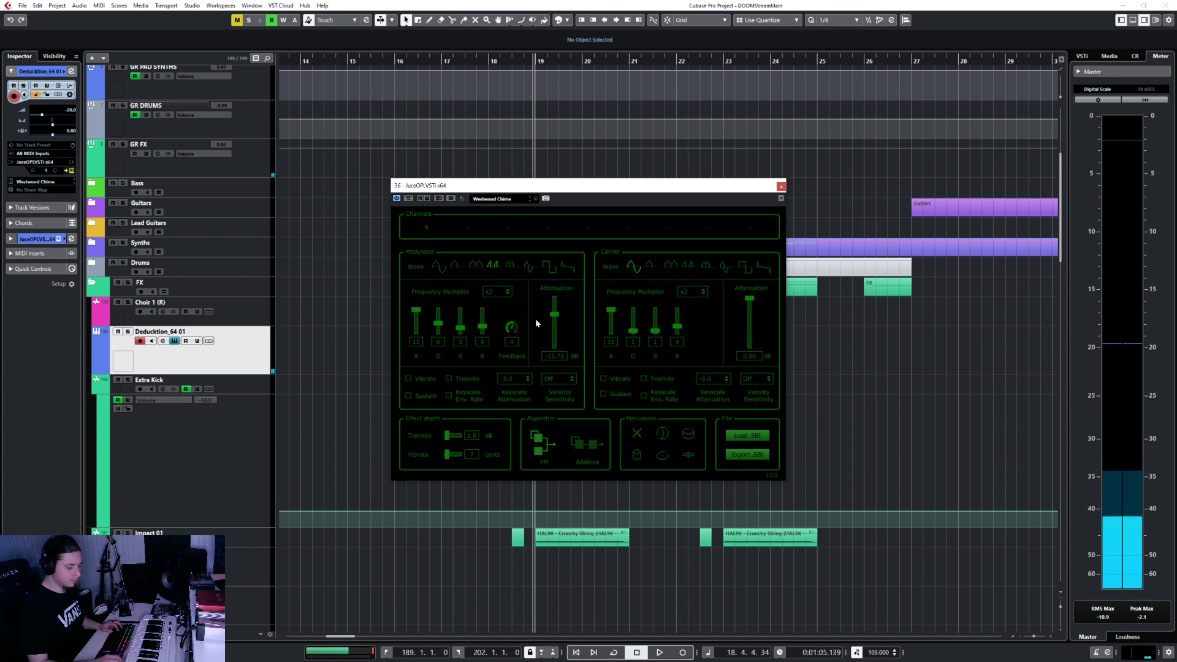
Switch the track's instrument to PG-8X, discarding the JuceOPLVSTi changes, and audition program 2
click(35, 161)
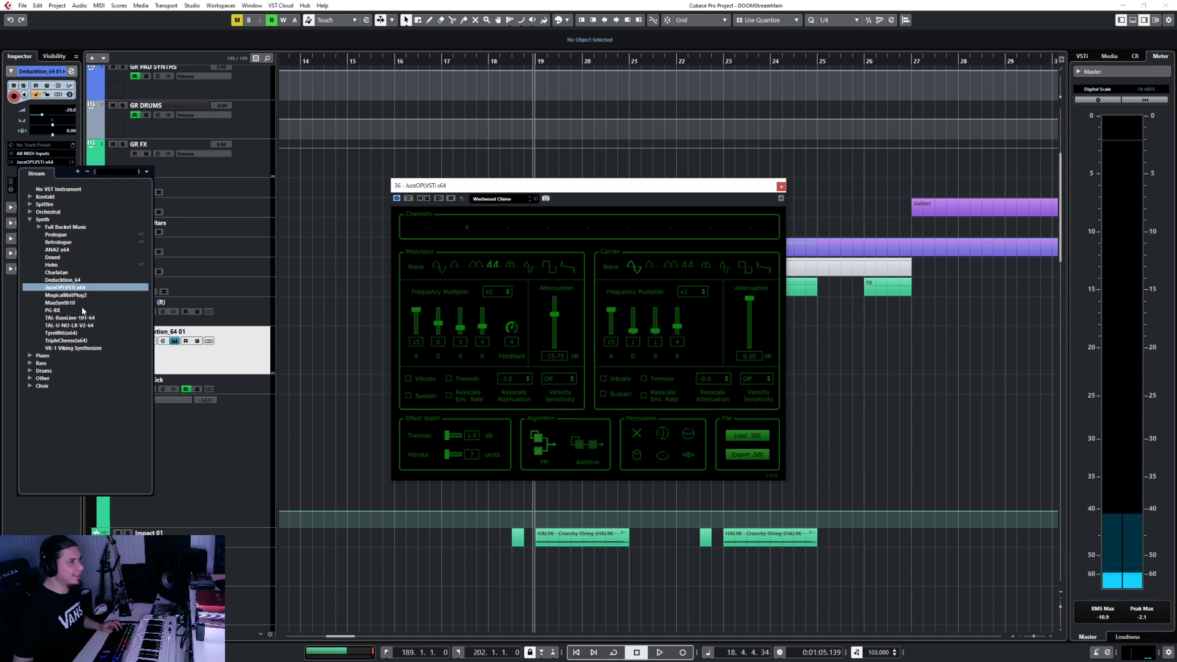
click(55, 311)
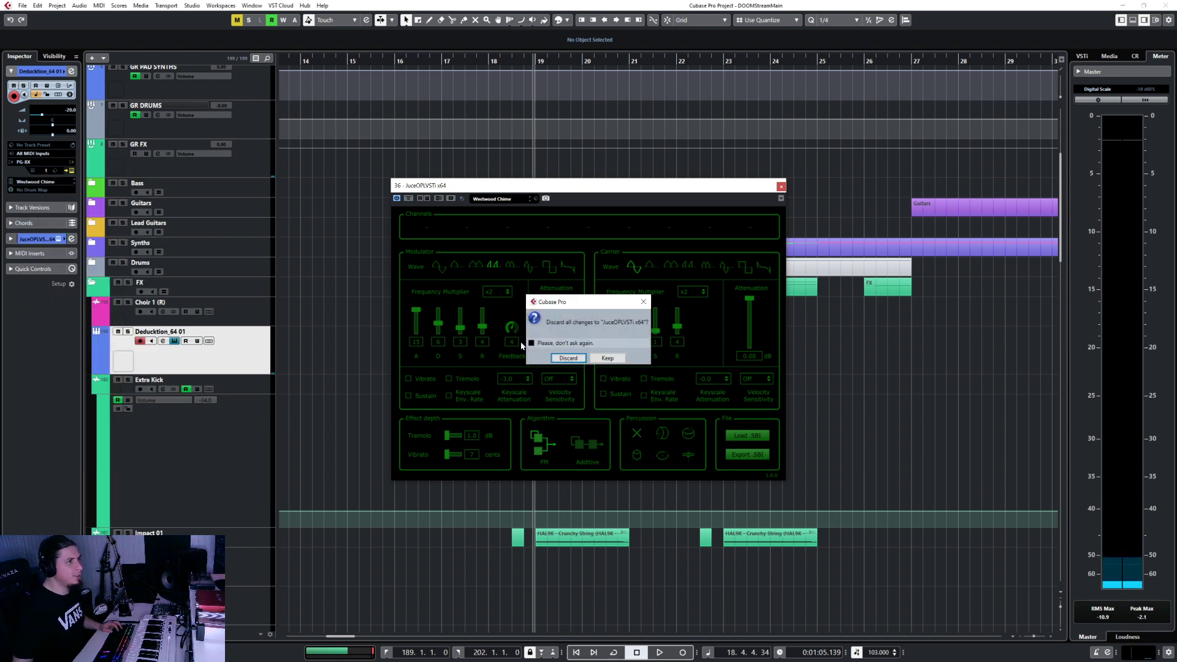
click(568, 358)
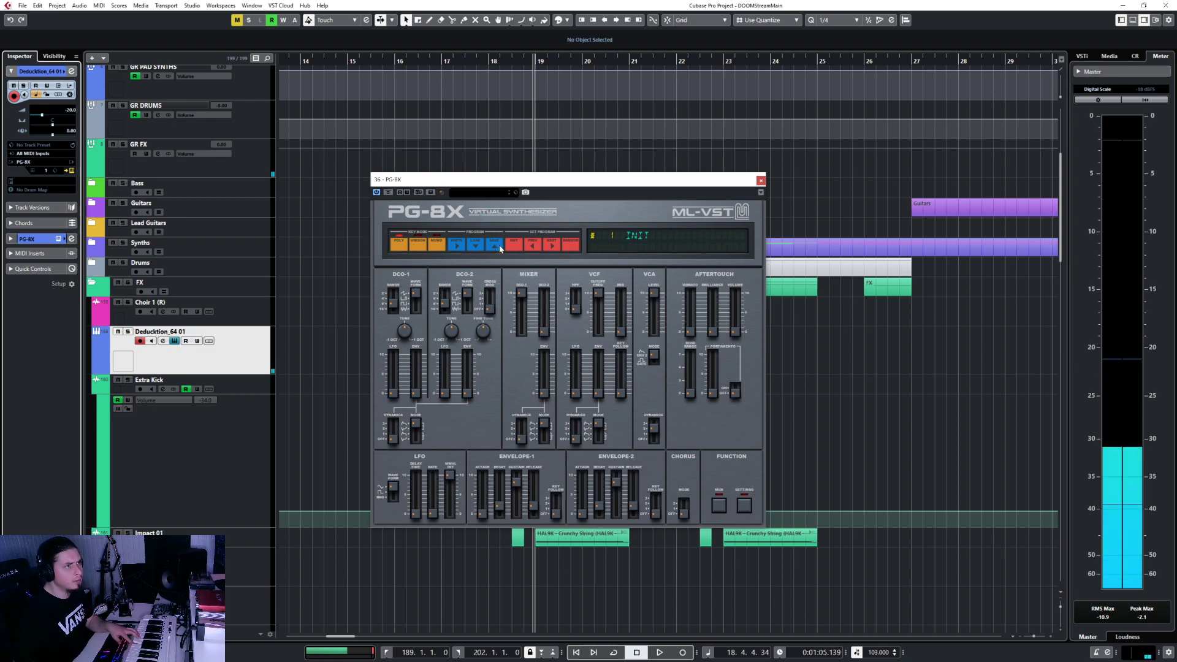
click(559, 252)
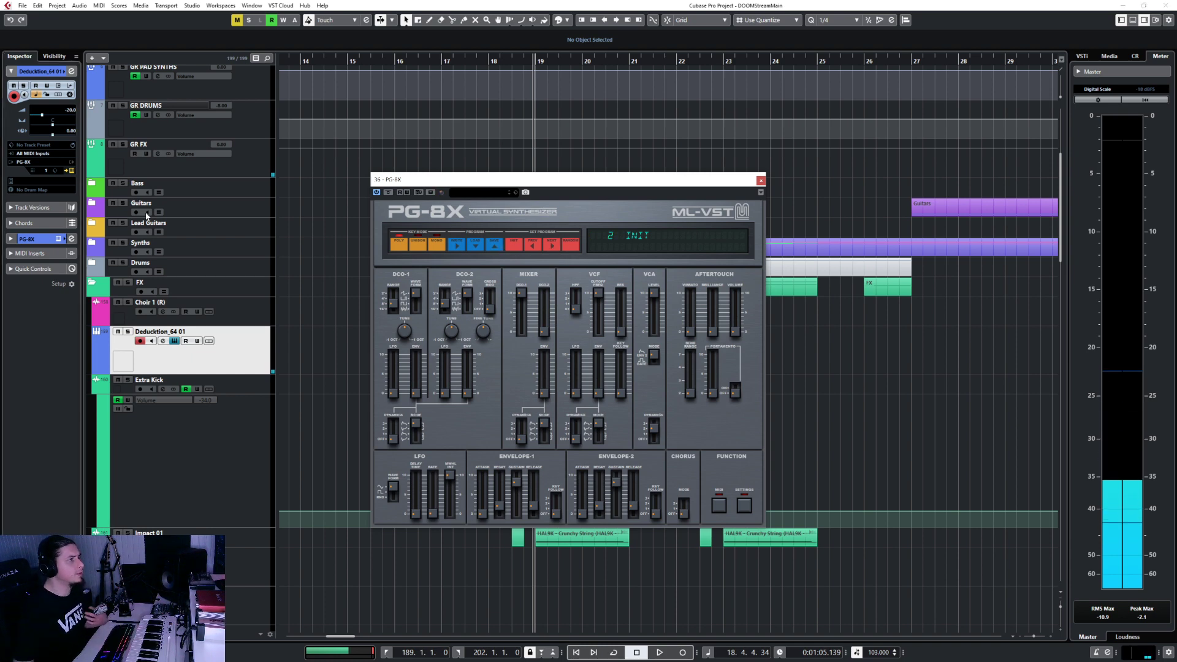
Load monofury64 from Full Bucket Music as the track's instrument, discarding PG-8X's changes, and audition its programs up to Square Bells
click(40, 162)
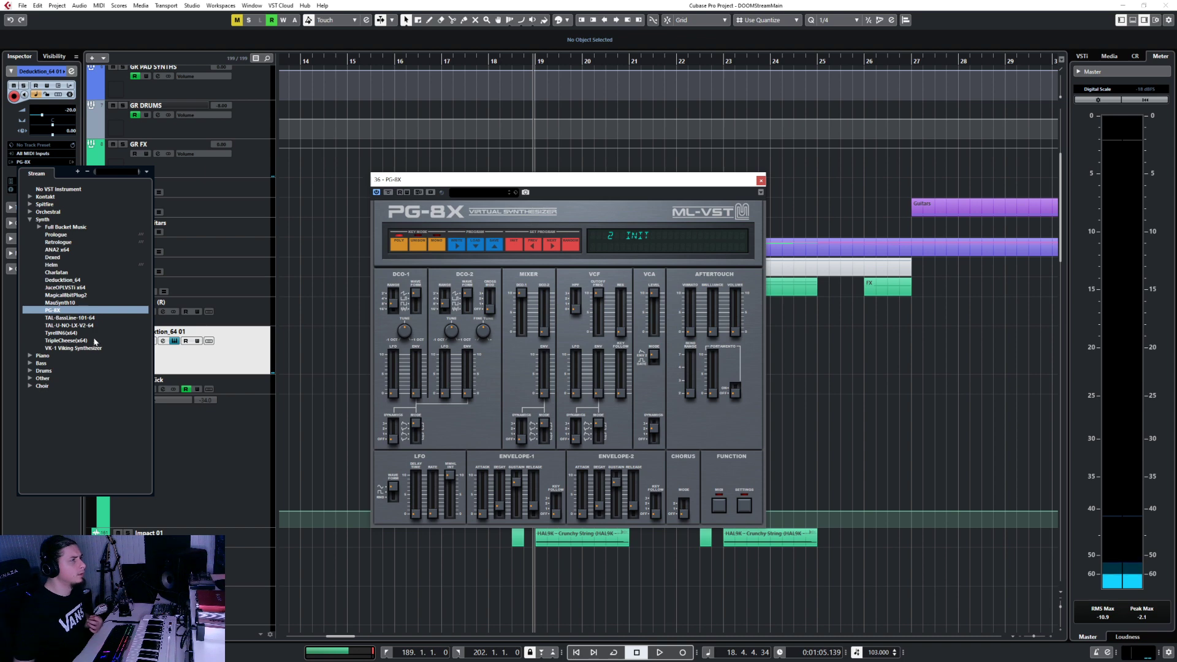
click(40, 227)
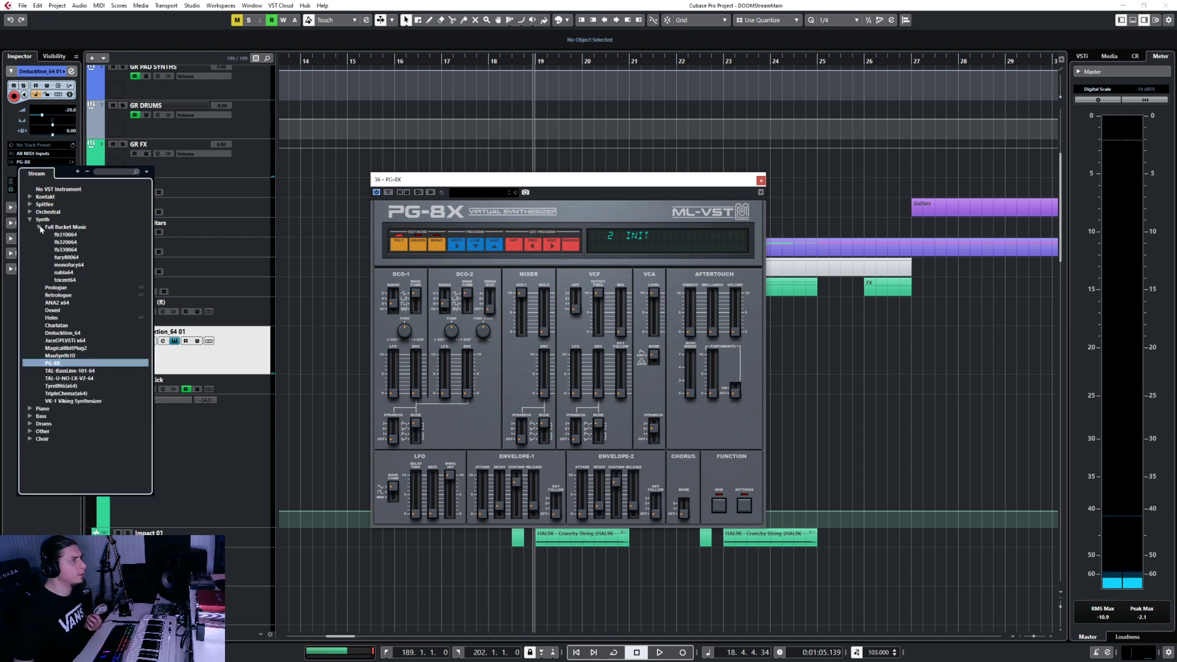
click(69, 265)
click(558, 359)
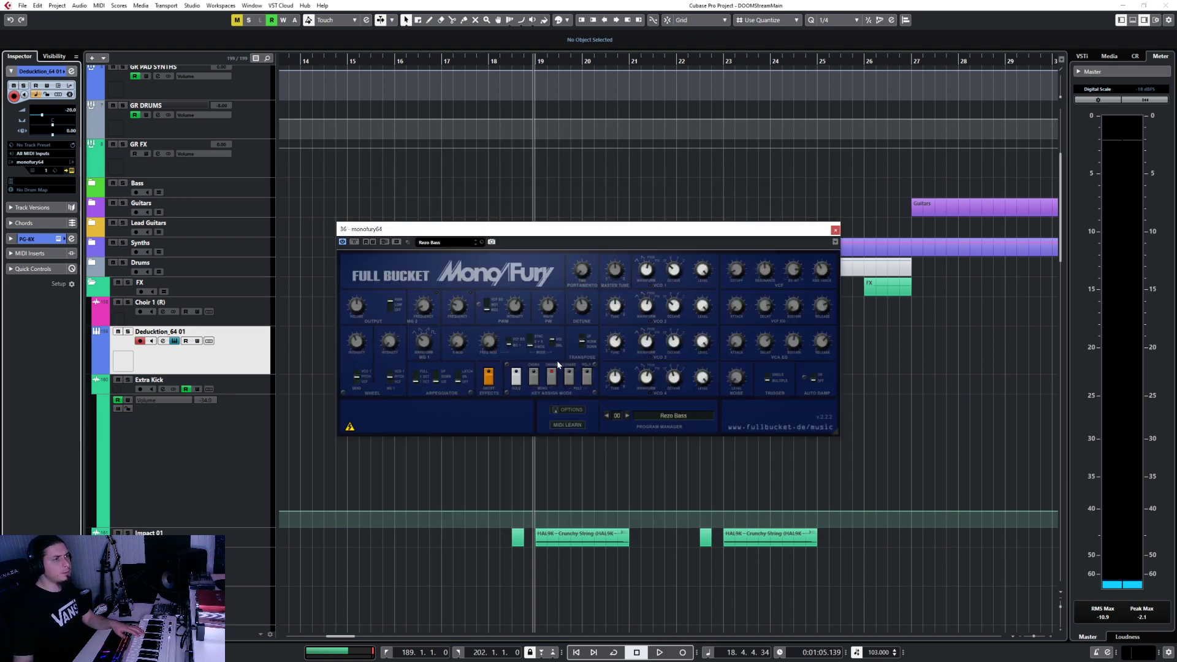
click(625, 416)
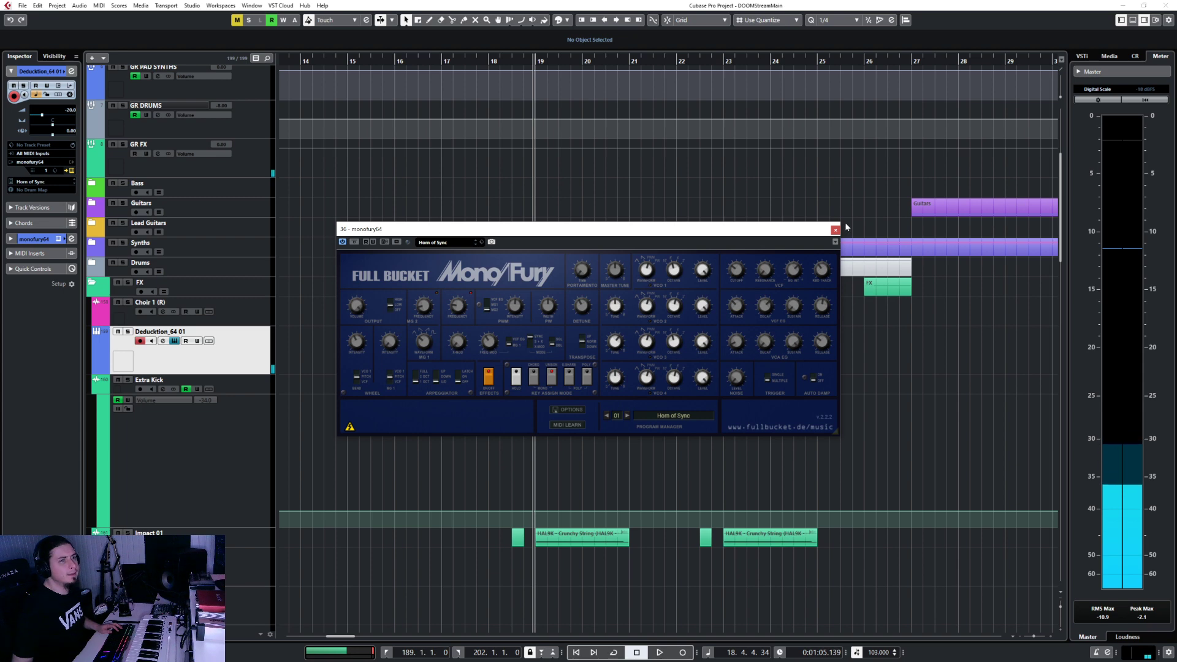
click(626, 415)
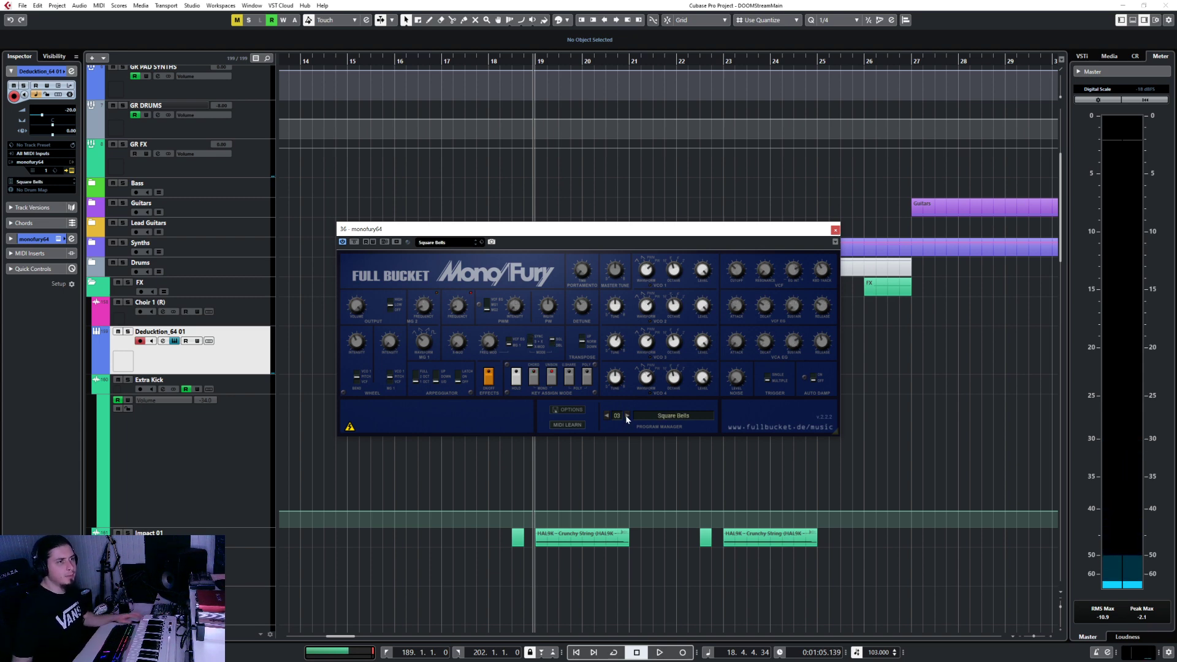
Audition the following monofury64 programs up to Sweet Sine in Time and close the instrument window
click(627, 416)
click(626, 416)
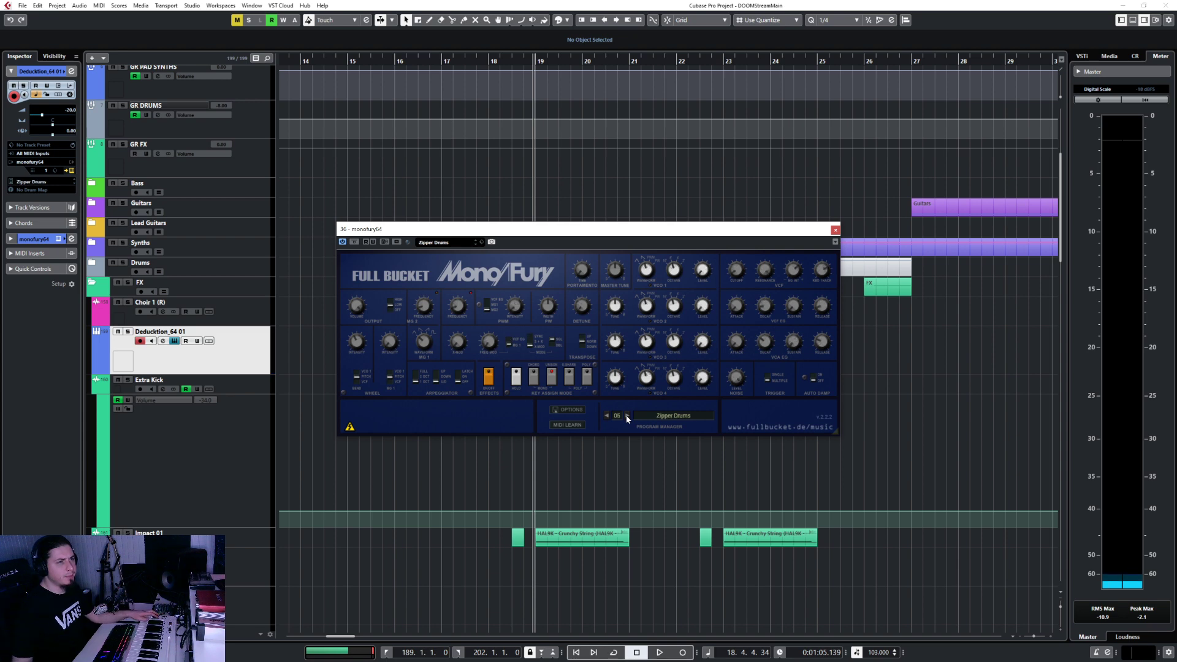
click(627, 417)
click(627, 416)
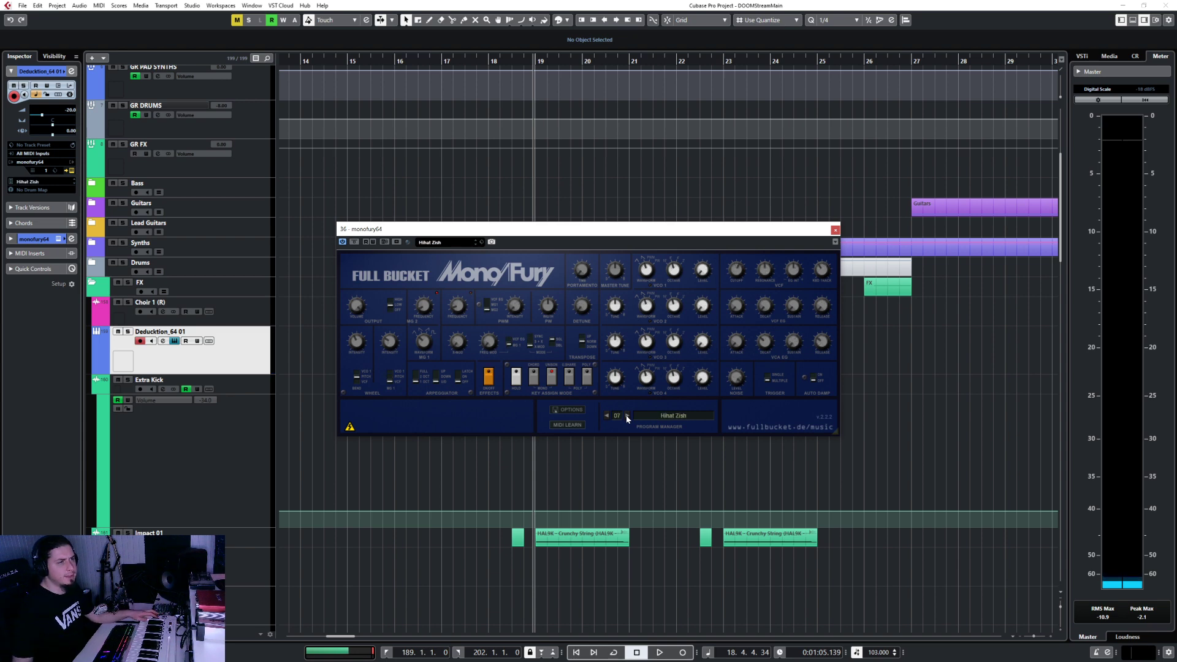
click(627, 416)
click(627, 417)
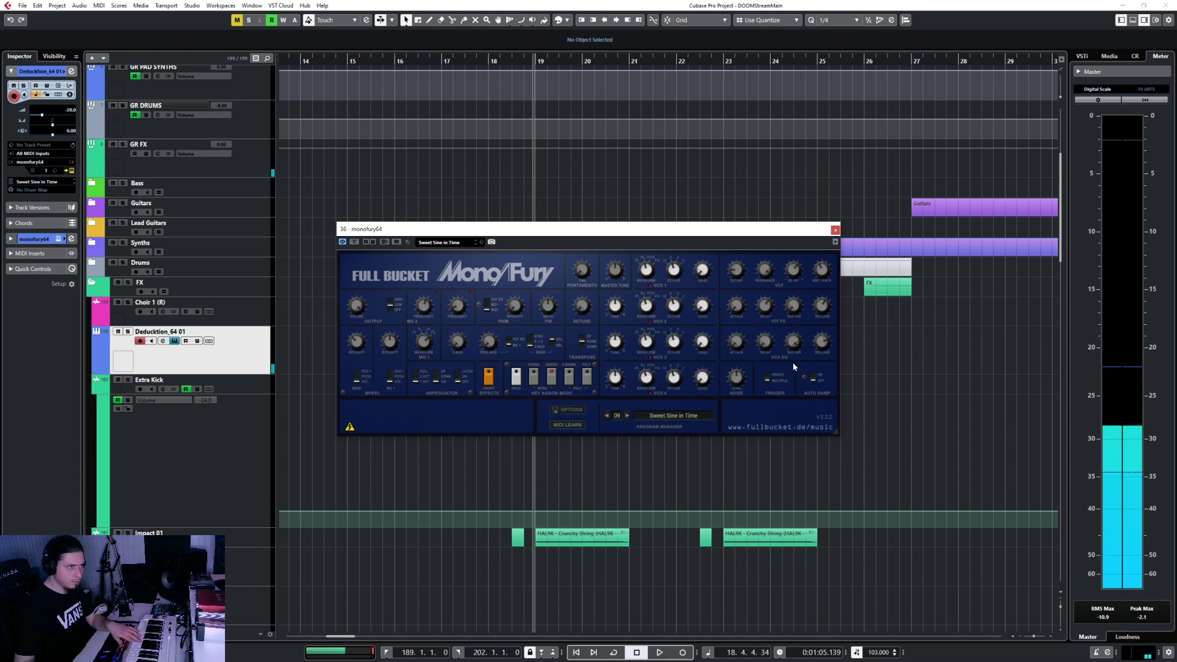
click(835, 229)
Switch to the Draw tool and set the grid quantize value to 1/1
right_click(631, 391)
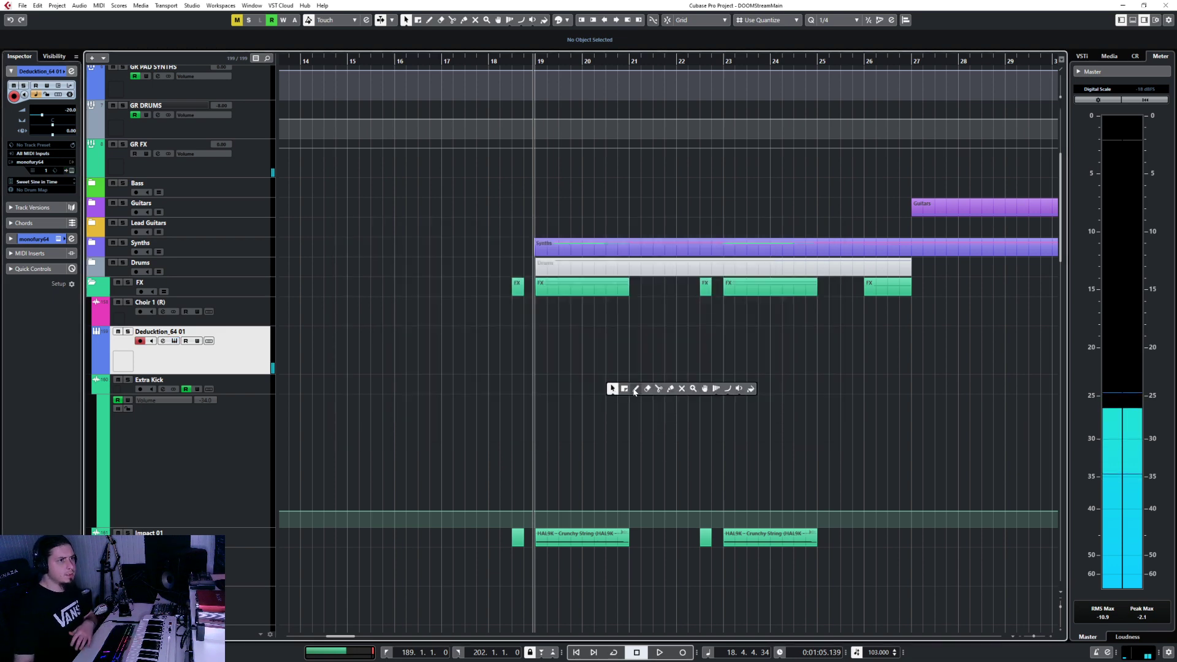
click(639, 388)
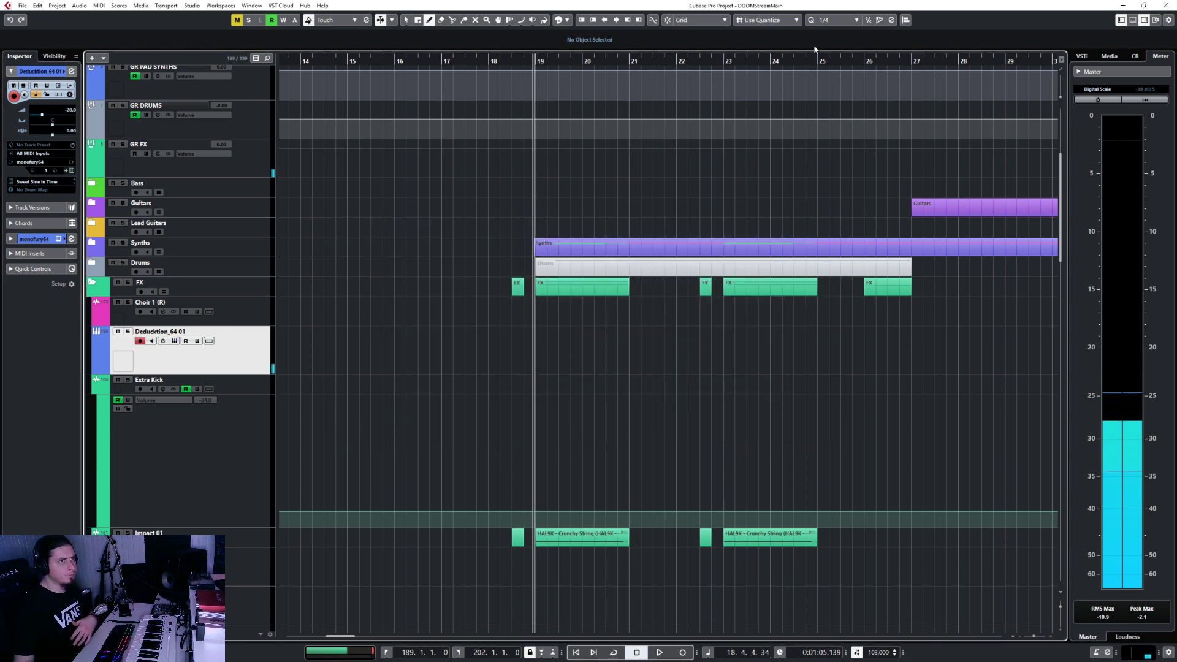
click(834, 20)
click(837, 31)
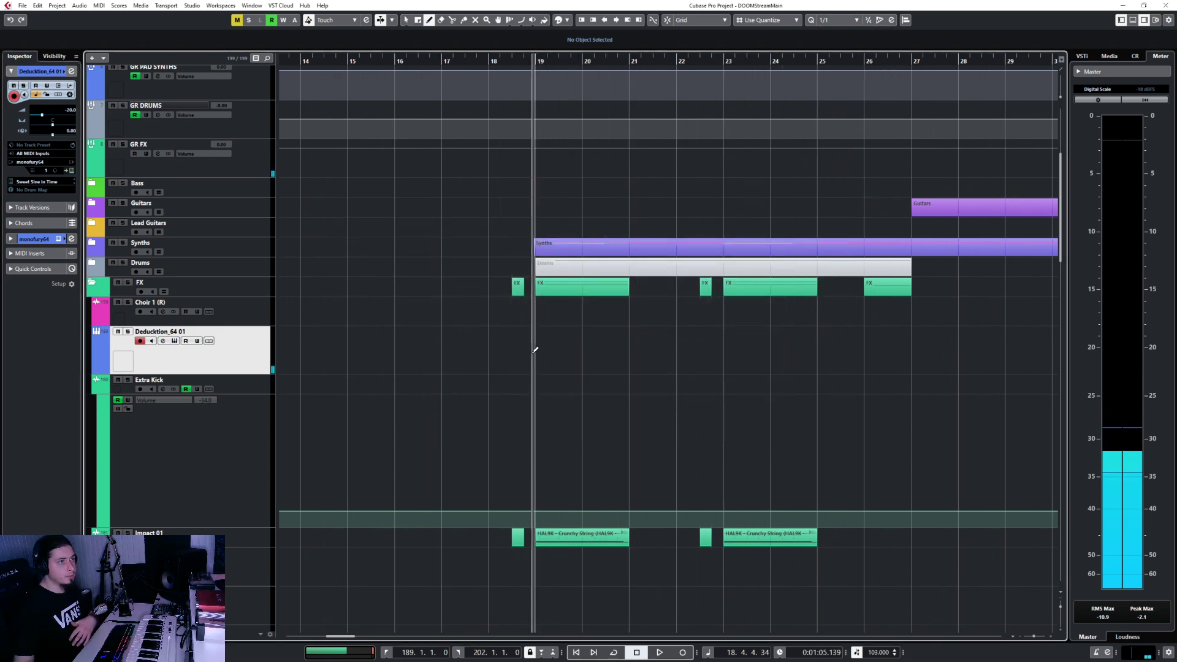
Draw two empty four-bar MIDI parts on the Deducktion_64 01 track, from bar 19 to 23 and from bar 23 to 27
drag(552, 350, 898, 339)
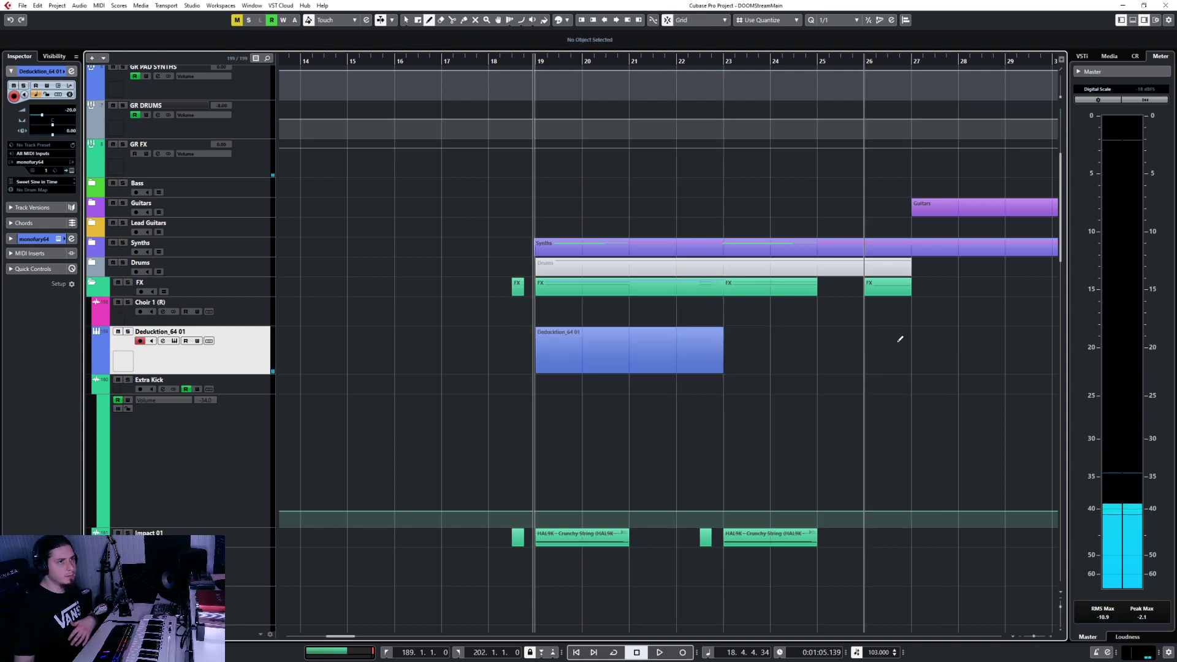
key(1)
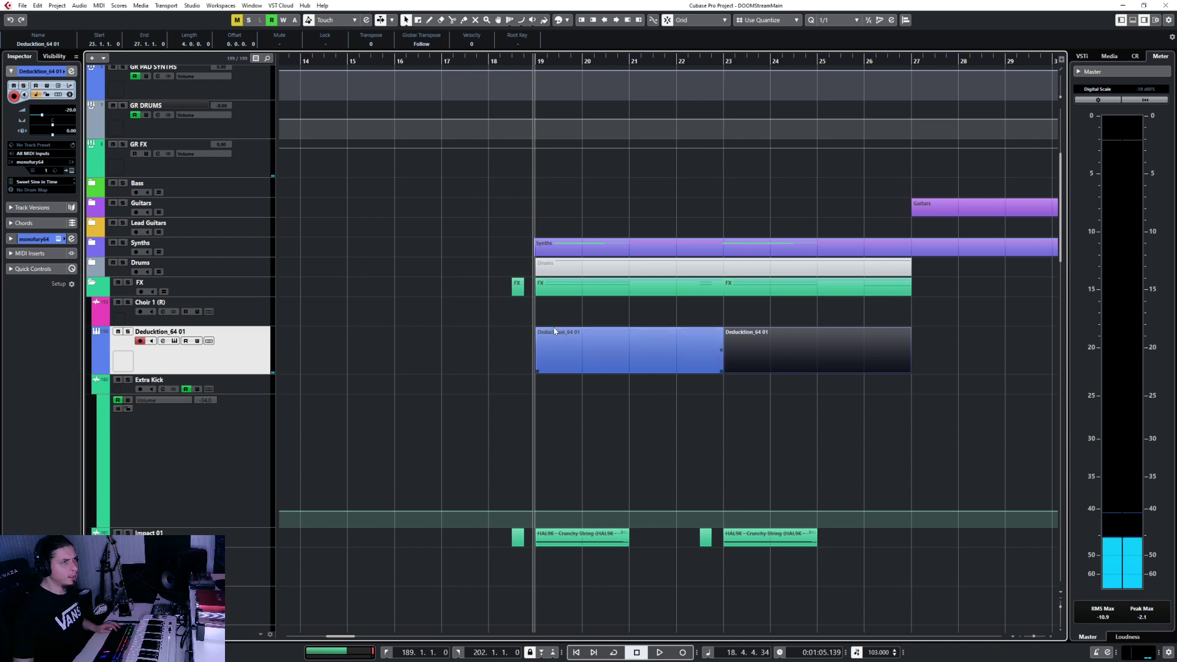
scroll(554, 363, up, 5)
scroll(557, 443, up, 2)
scroll(557, 441, down, 4)
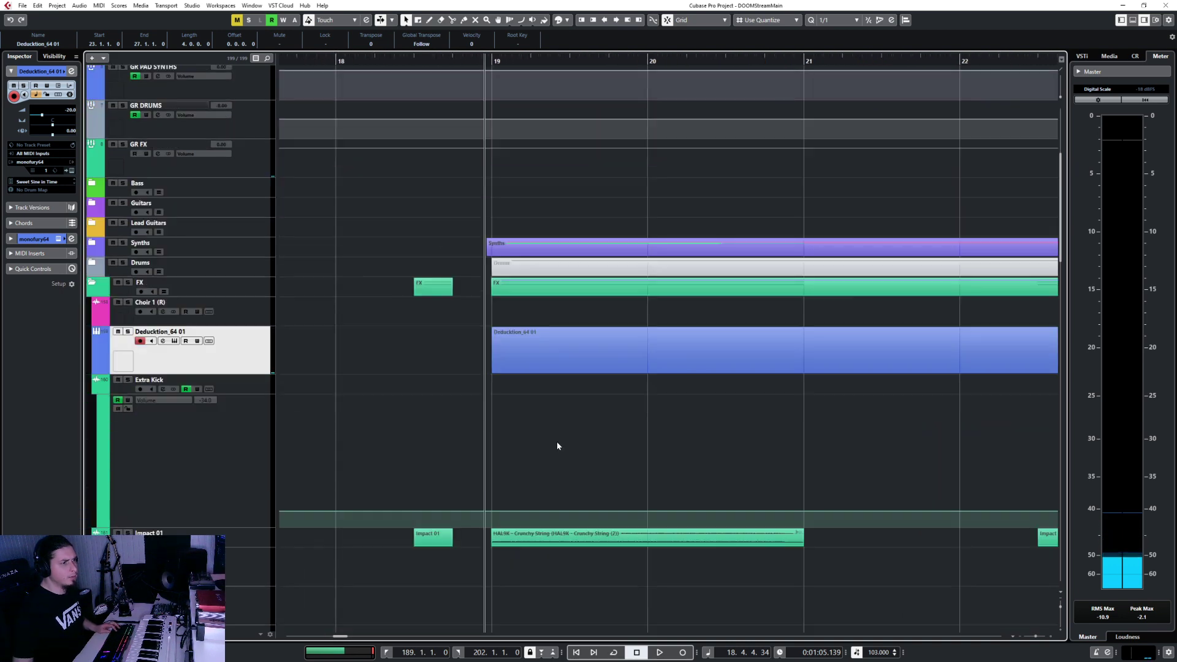
click(546, 341)
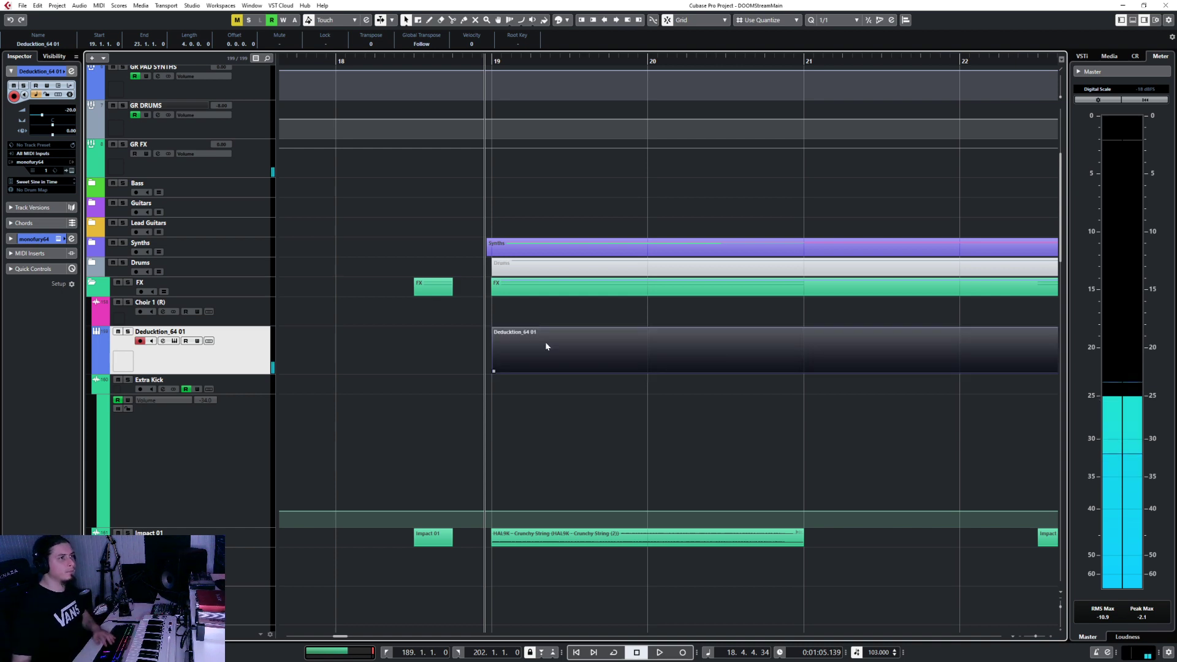
Delete both empty MIDI parts from the Deducktion_64 01 track
scroll(581, 396, down, 5)
click(751, 331)
key(Delete)
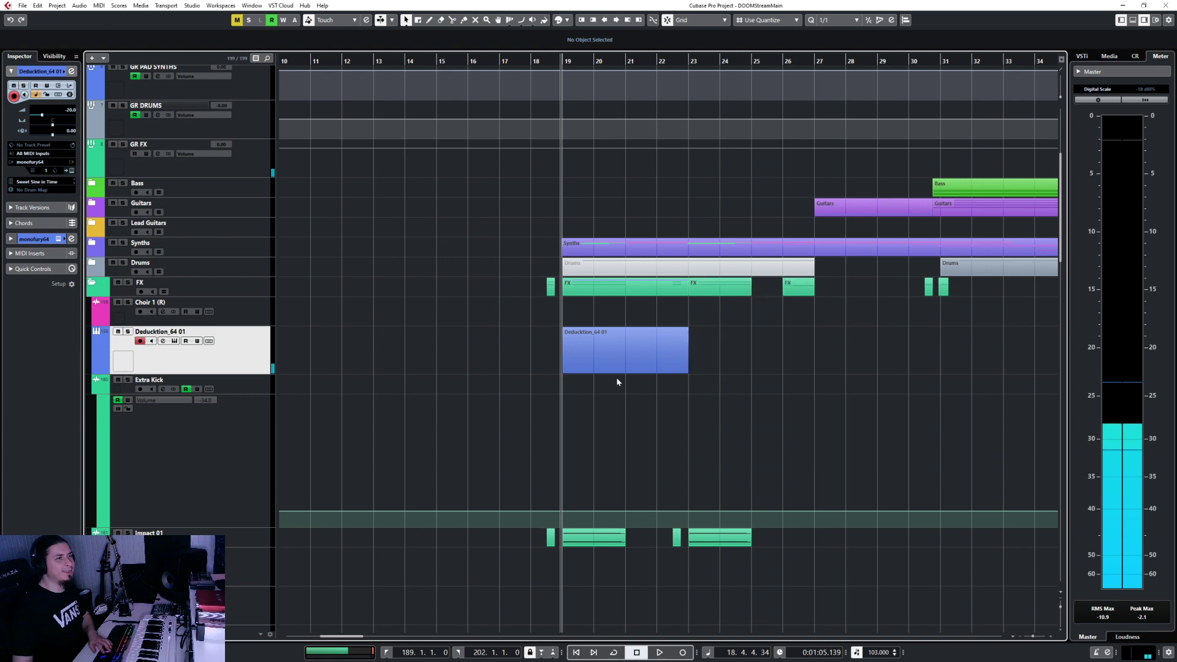
click(612, 356)
key(Delete)
Record a MIDI performance on the Deducktion_64 01 track from bar 17 to just past bar 27
scroll(567, 380, up, 5)
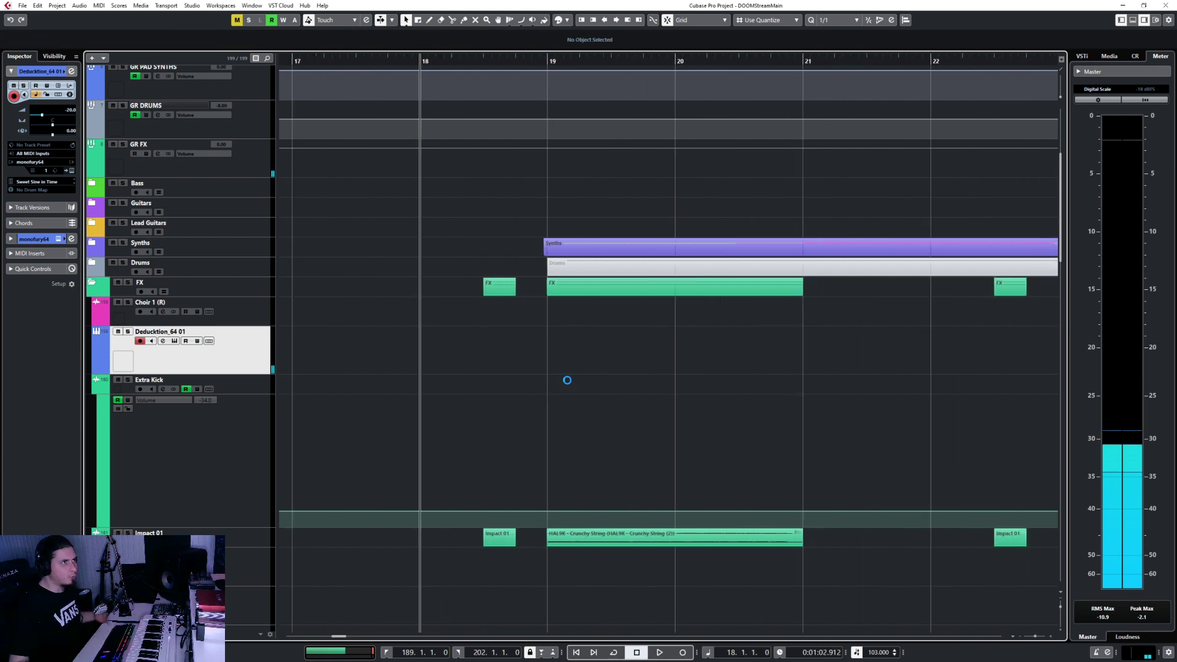
click(295, 63)
key(c)
key(KP_Multiply)
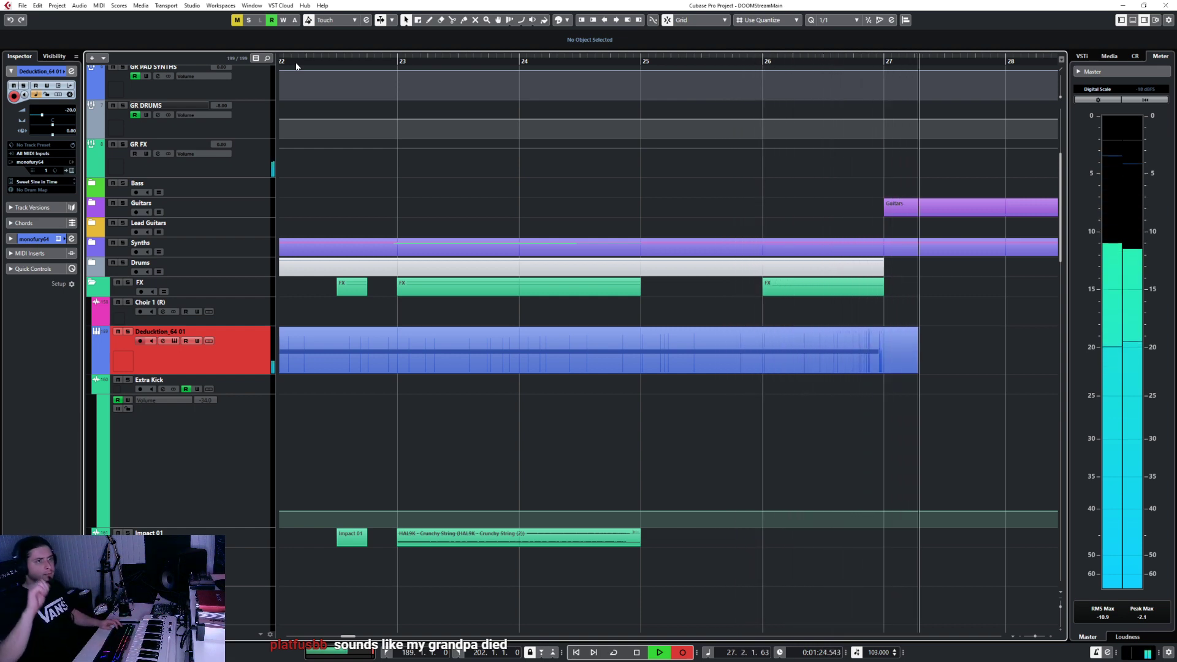
key(space)
Extend the end of the recorded MIDI part to bar 29 and render it in place to a new audio track
scroll(669, 429, down, 5)
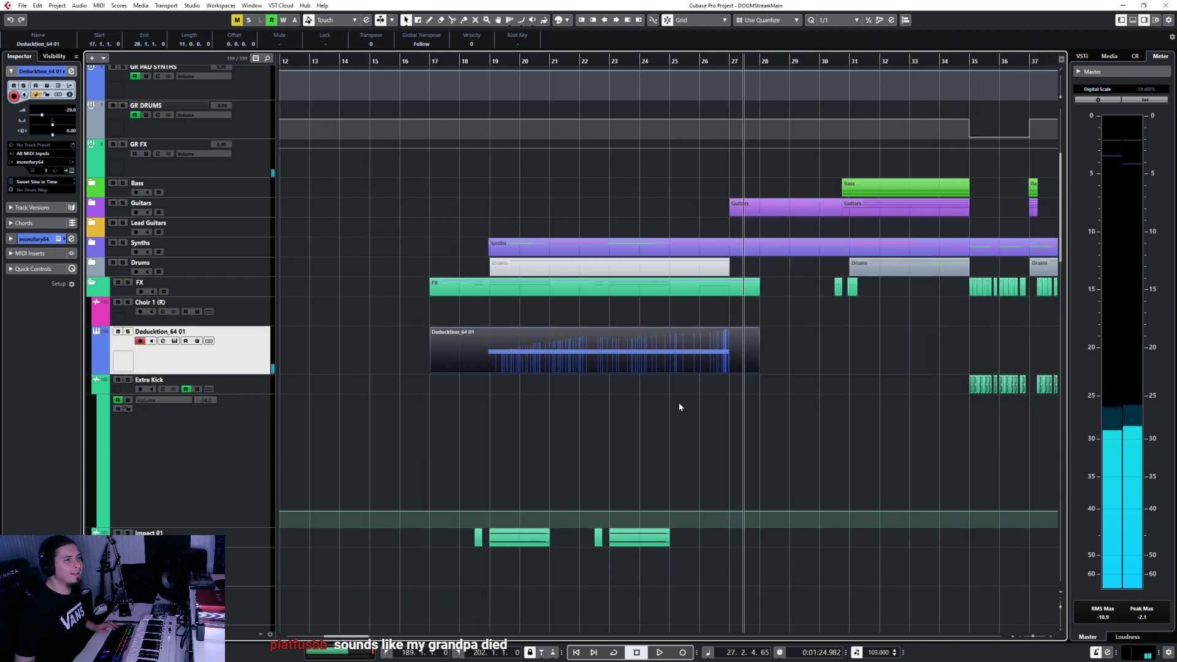
drag(761, 371, 790, 371)
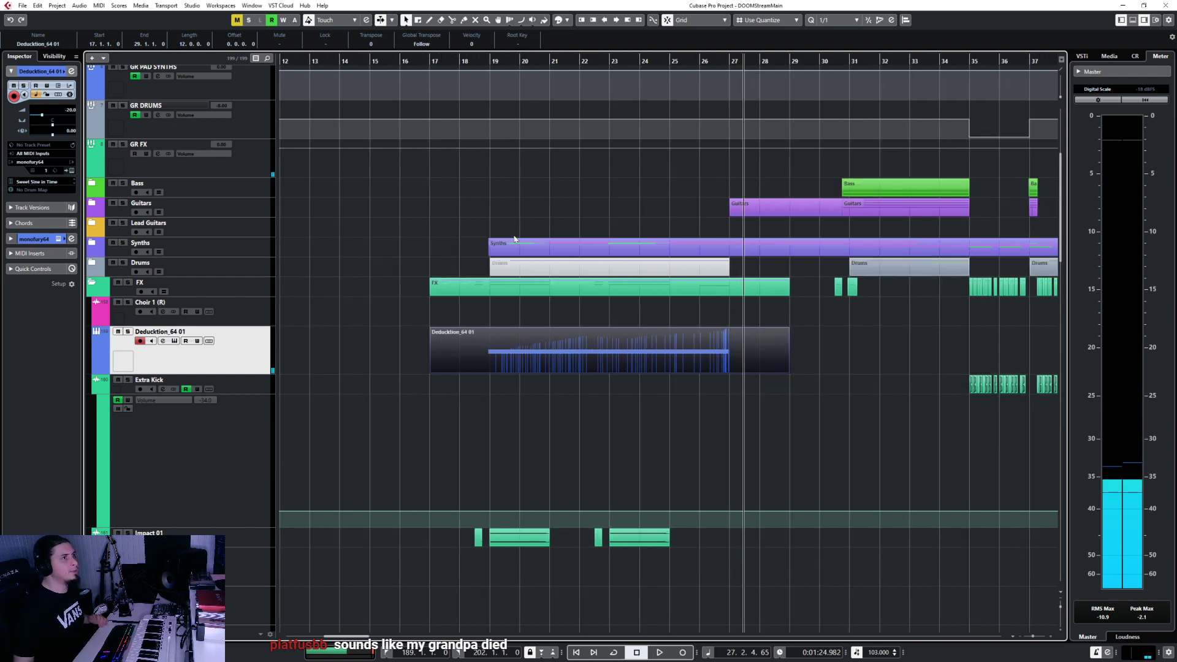
click(57, 5)
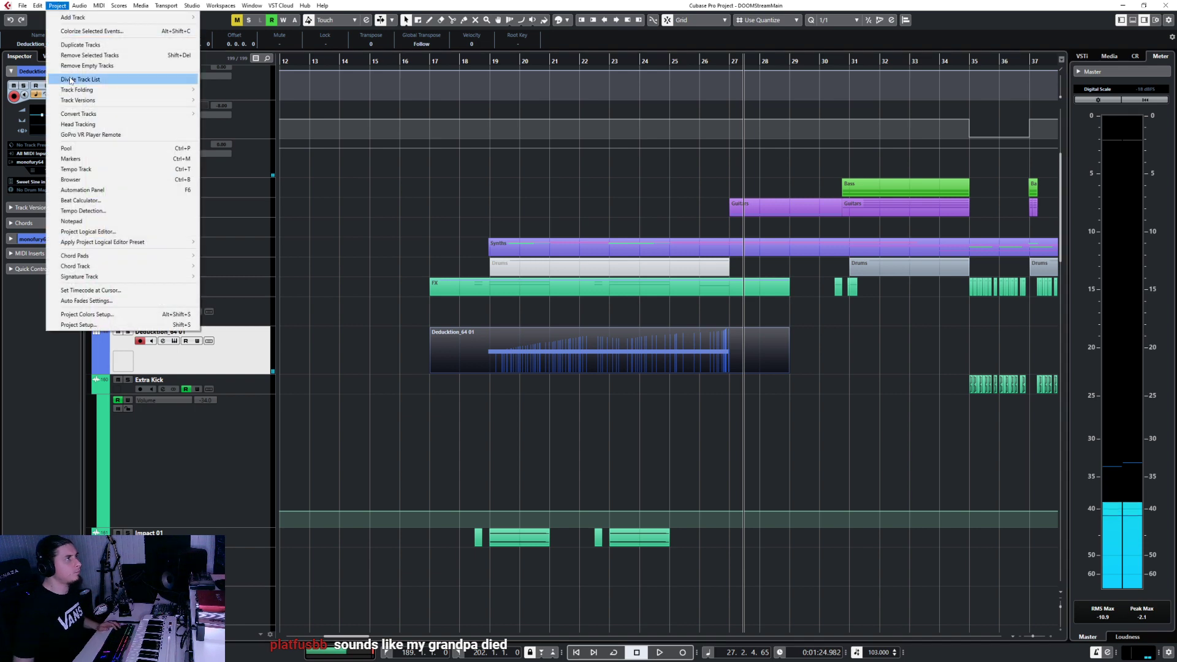
mouse_move(80, 6)
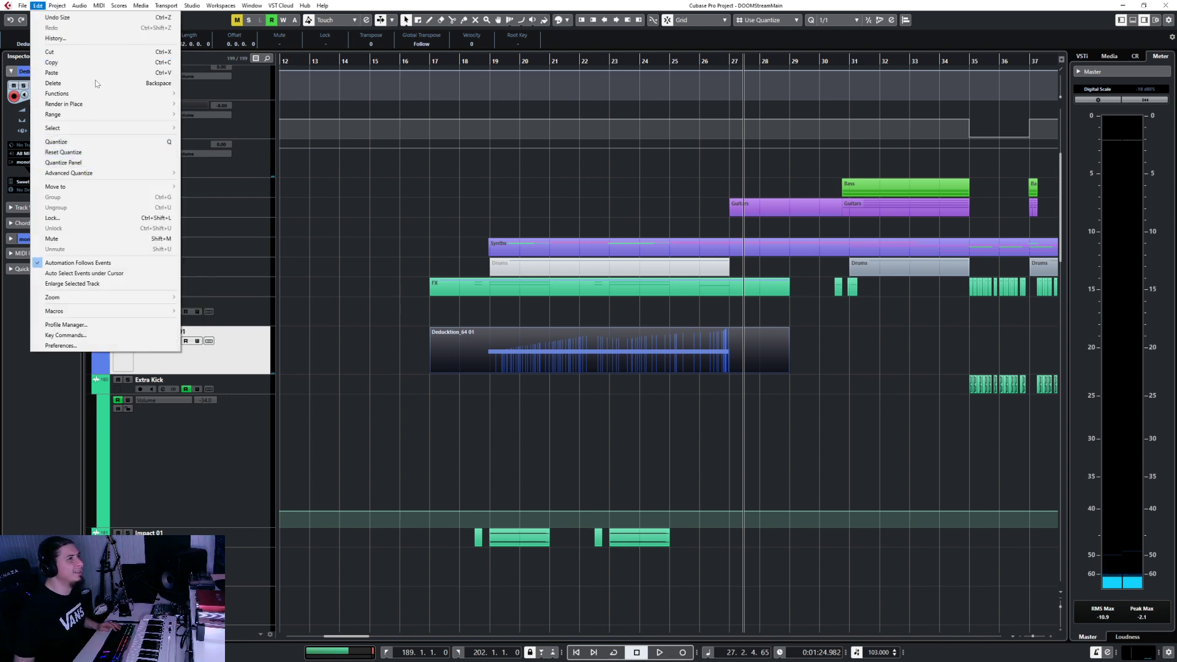
click(228, 105)
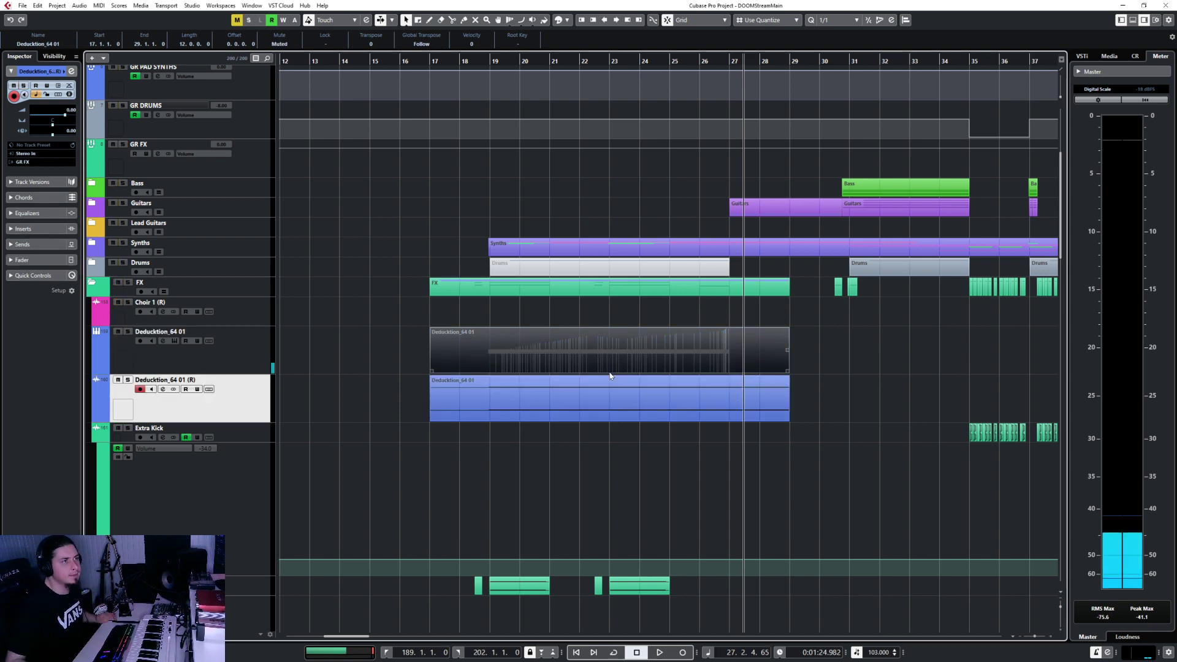
click(568, 387)
click(374, 363)
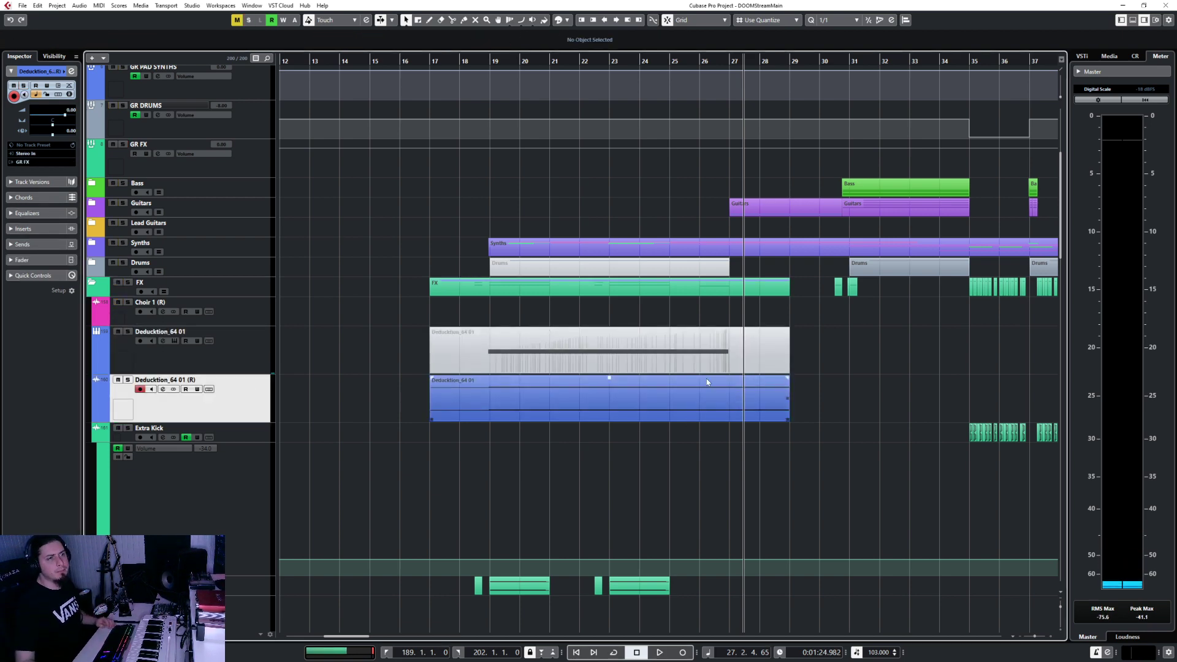
Split the rendered audio event at bars 27 and 28
scroll(693, 399, up, 5)
right_click(600, 407)
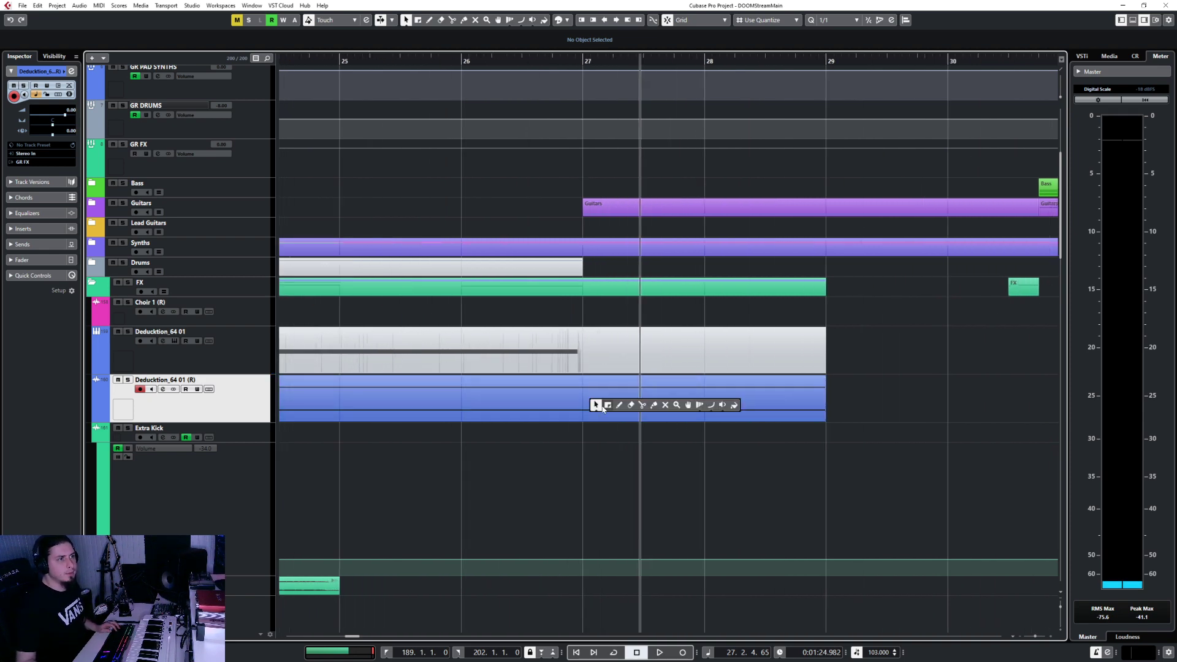
right_click(674, 405)
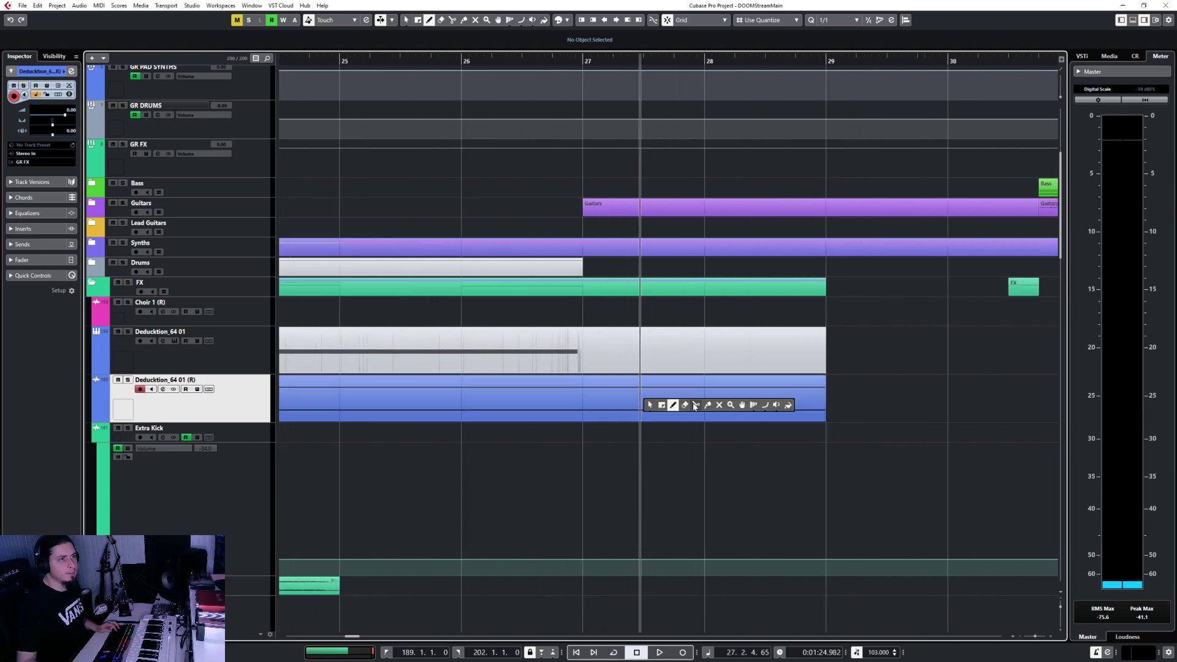
click(696, 405)
click(599, 407)
click(748, 406)
right_click(778, 401)
click(731, 400)
click(734, 402)
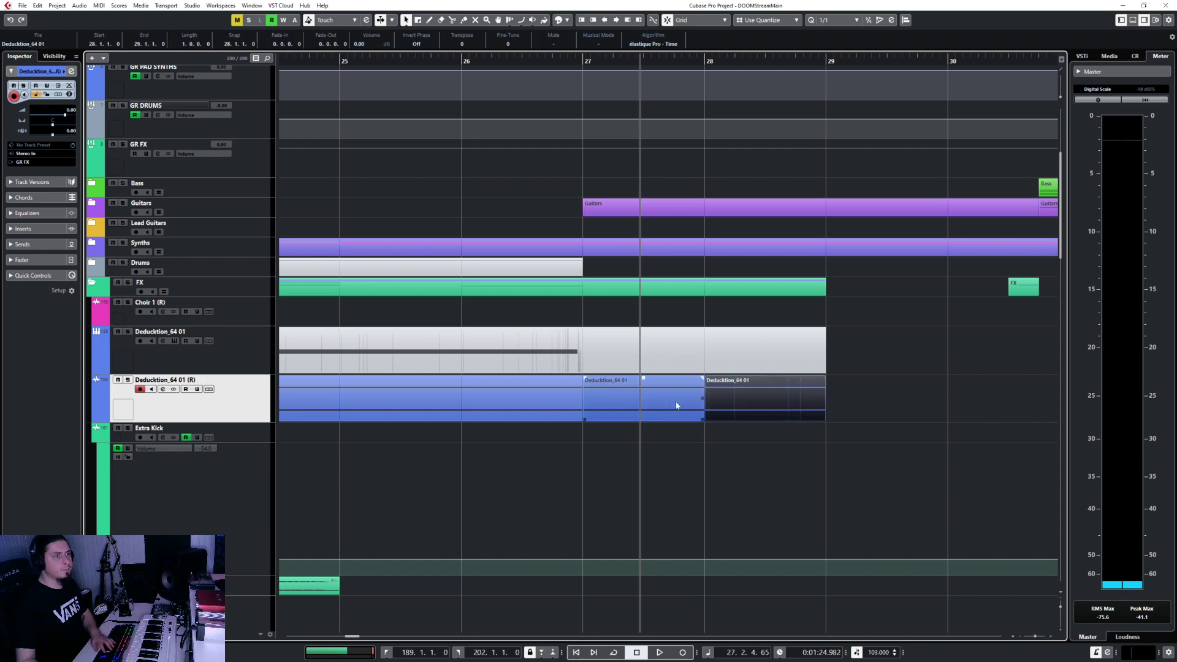
Delete the rendered piece starting at bar 28 and move the bar 27 piece to bar 29
key(Delete)
drag(631, 409, 841, 399)
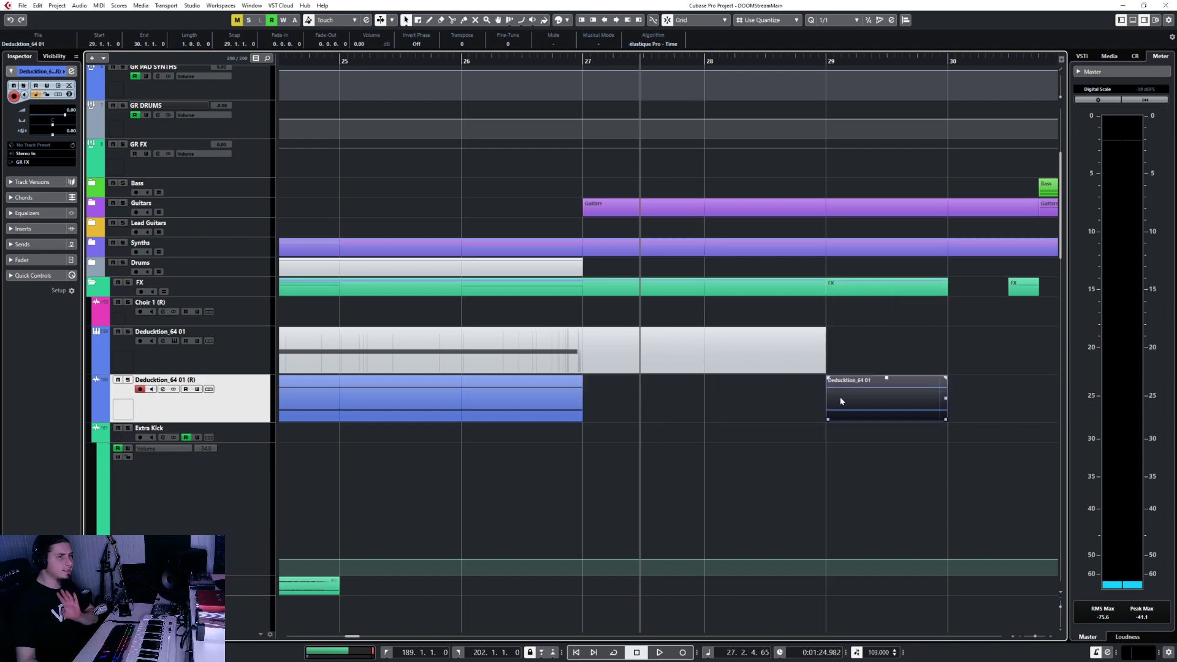
key(g)
key(g)
key(g)
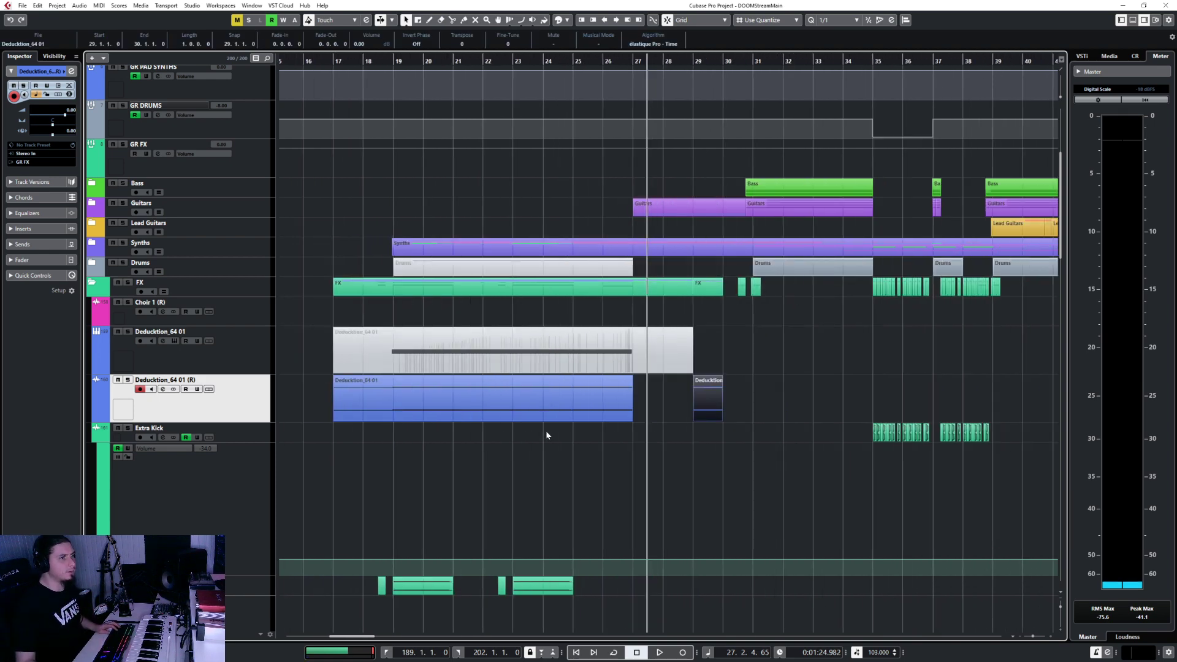
Undo the move, deletion and splits of the rendered audio event, and set the playback position to bar 17
key(ctrl+z)
key(ctrl+z)
key(ctrl+z)
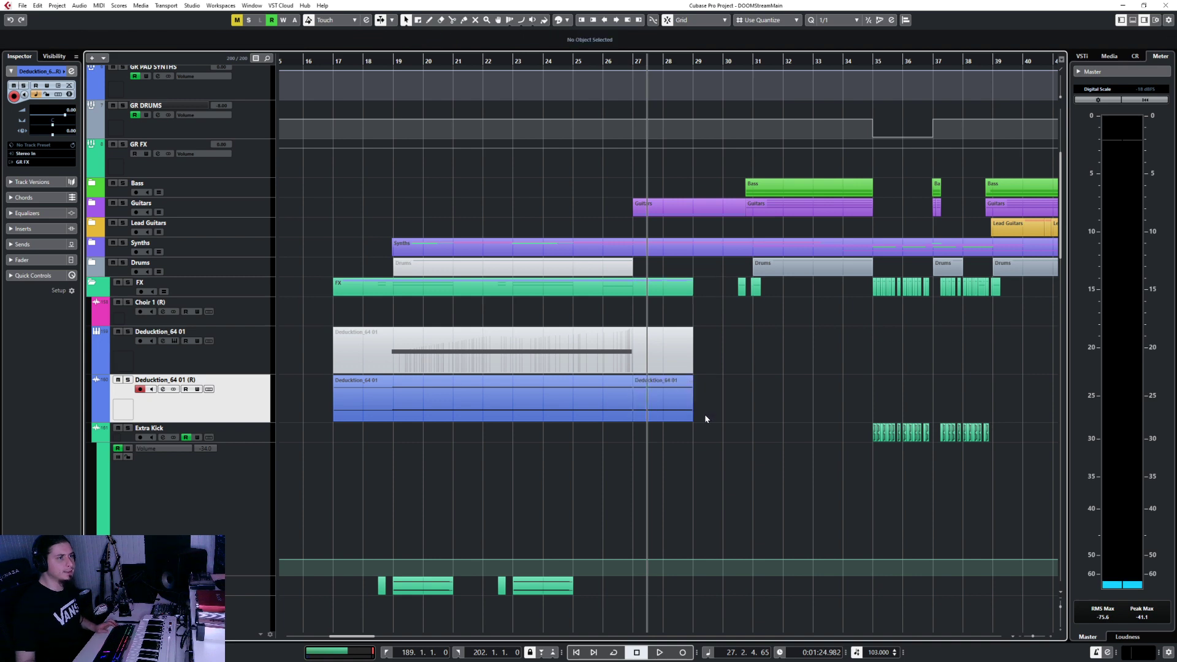
click(337, 60)
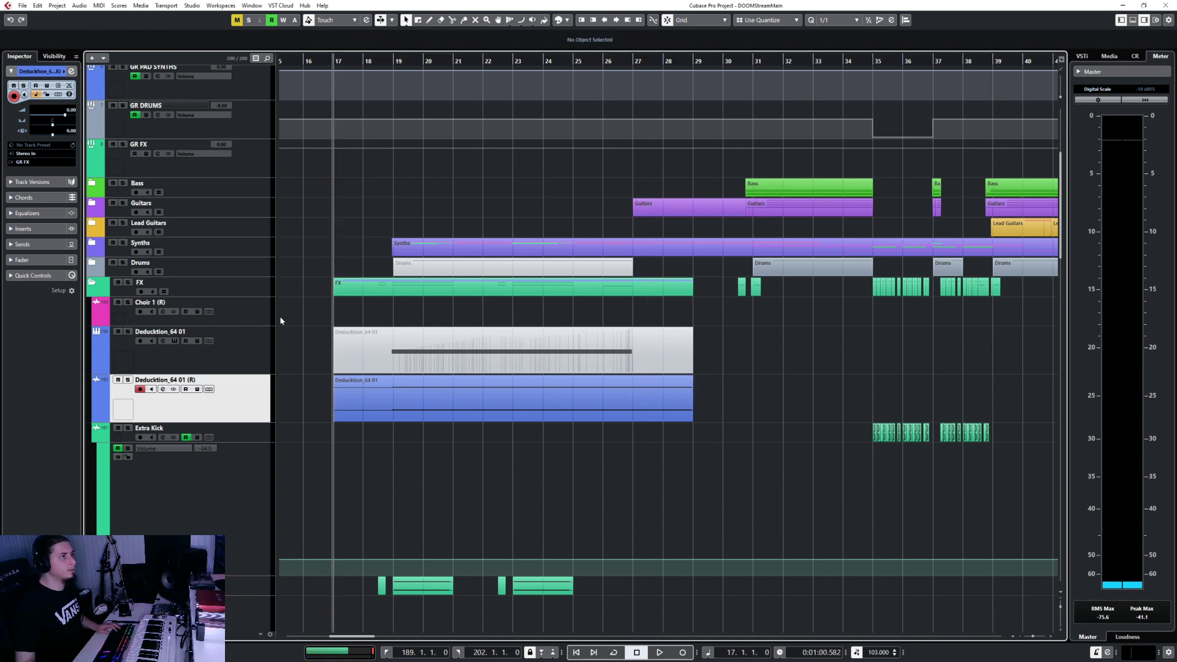
Insert ValhallaSupermassive in the first insert slot of the Deducktion_64 01 (R) channel in the MixConsole
key(F3)
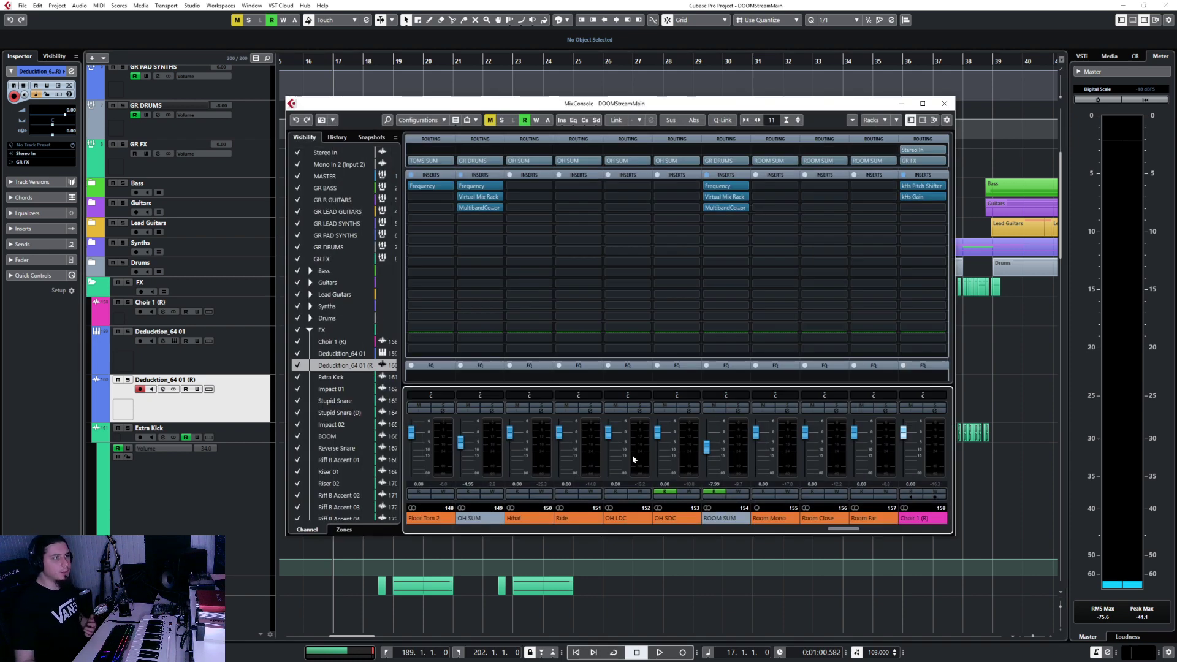
drag(835, 530, 861, 530)
click(593, 189)
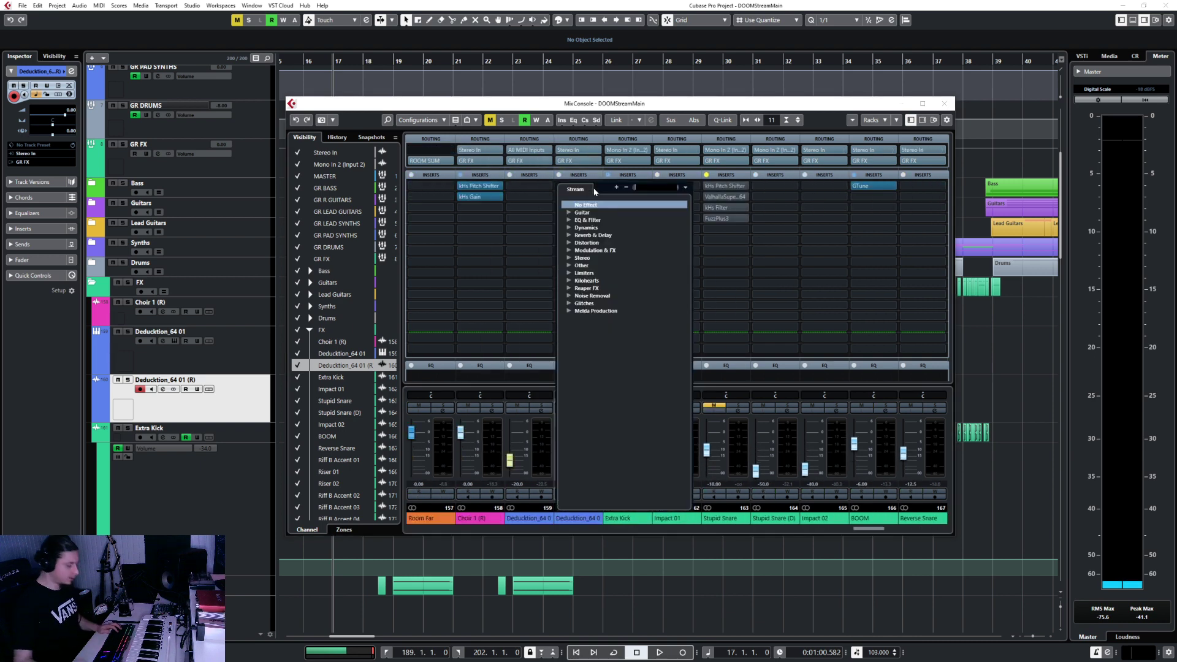
text(pitch)
key(Return)
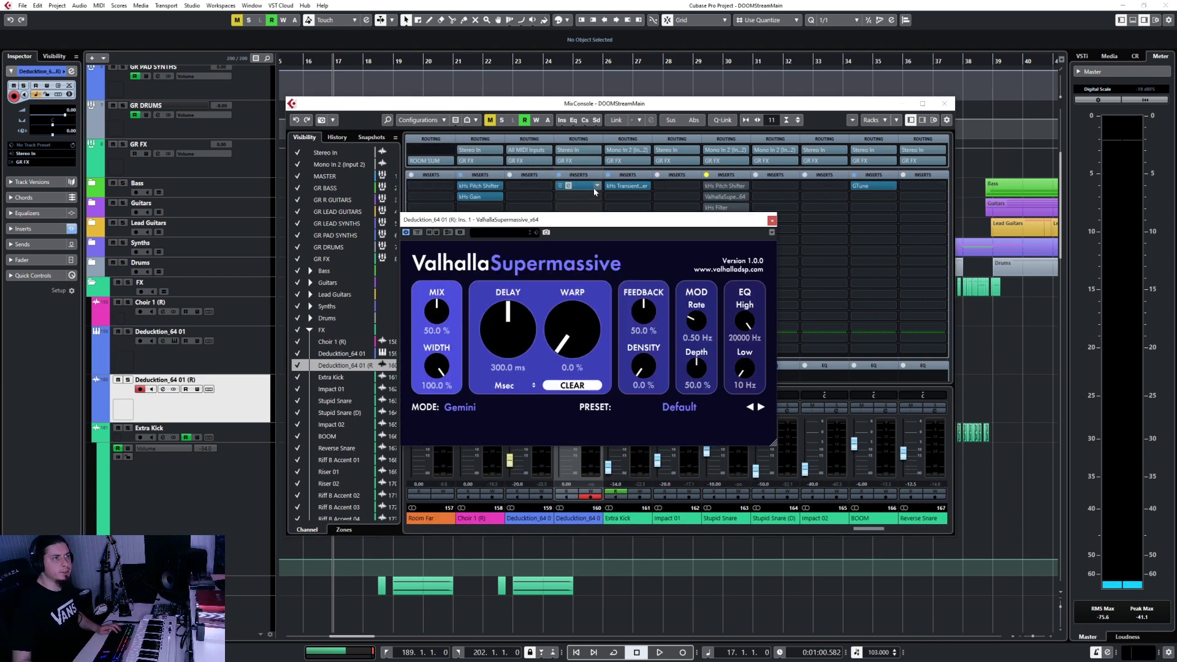
Load the massive reverb preset FinalFrontier in ValhallaSupermassive, and close the plug-in and MixConsole windows
click(666, 408)
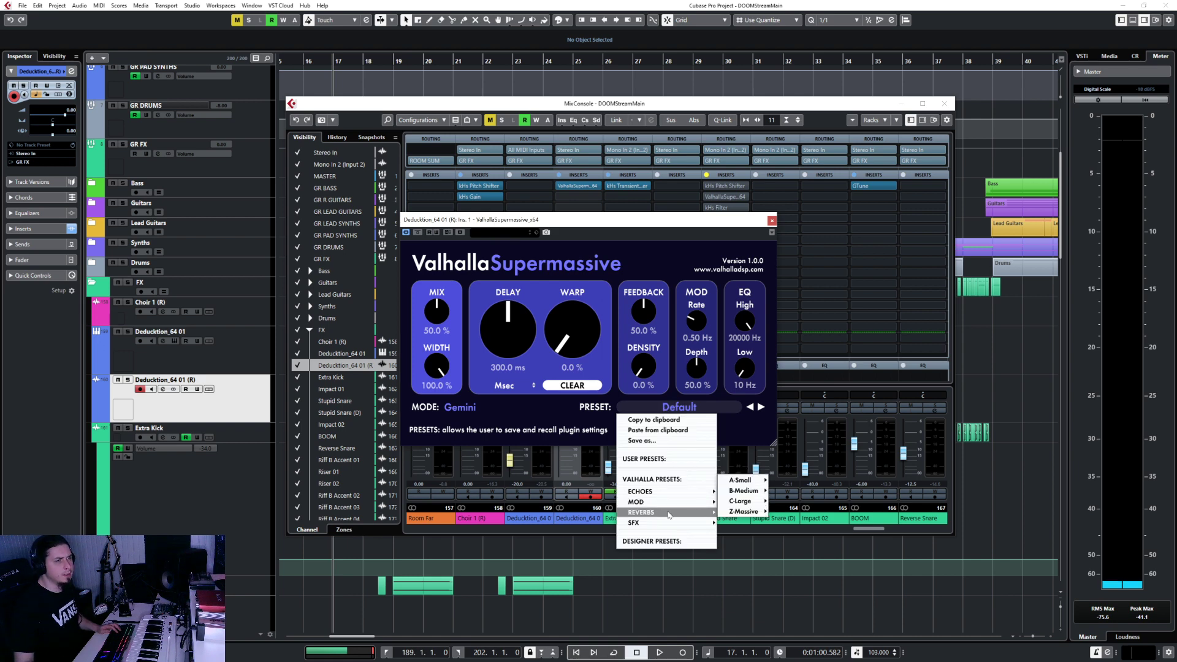
mouse_move(746, 514)
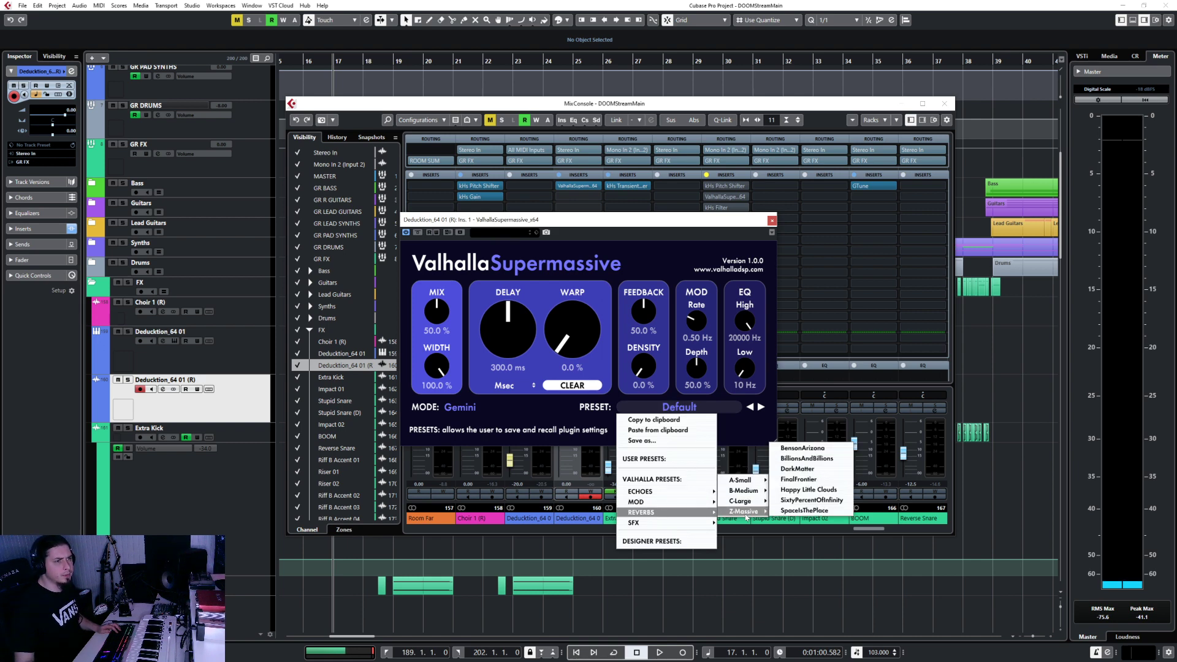
click(814, 480)
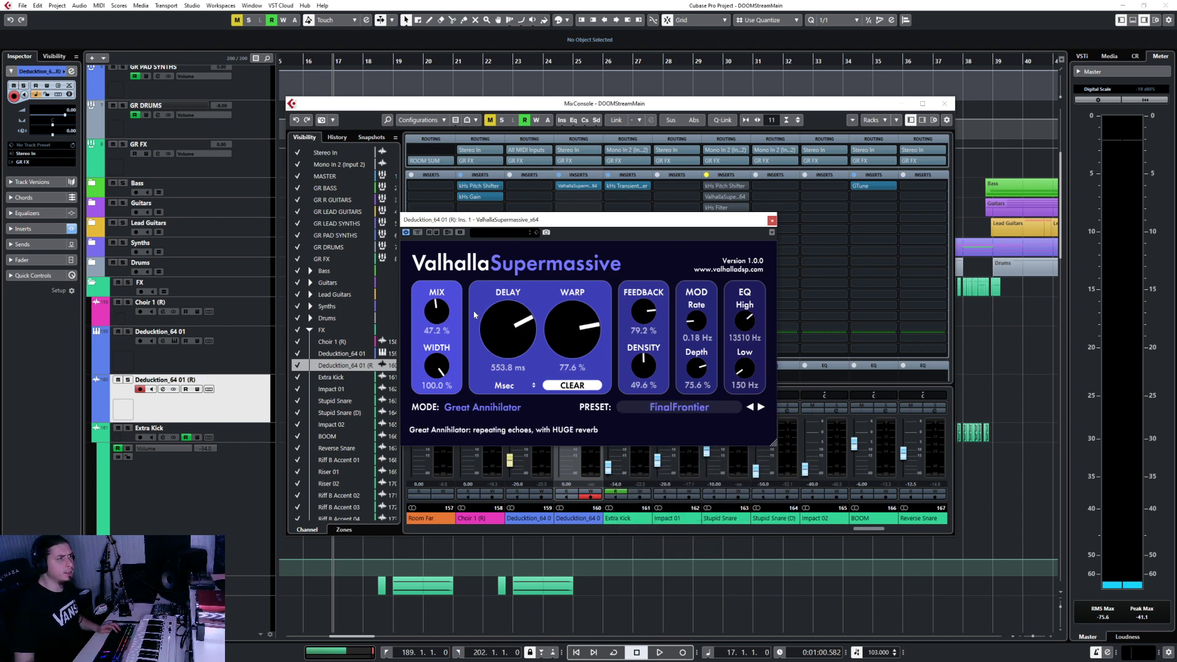
click(772, 221)
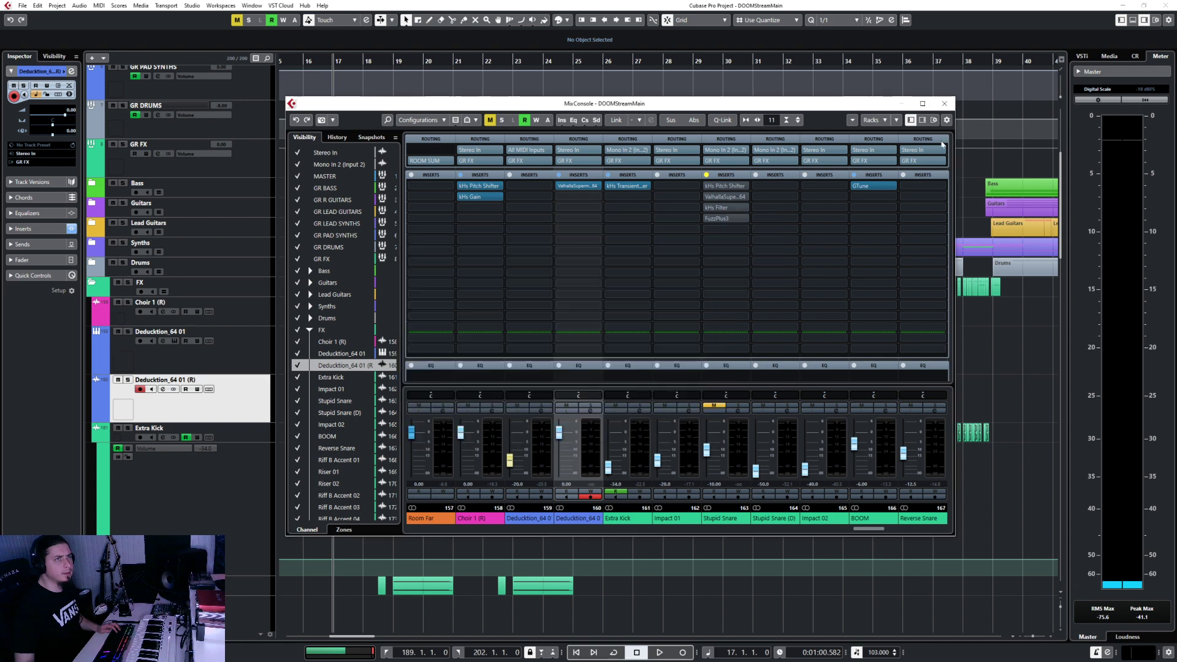
click(944, 102)
Play the arrangement from bar 19 to hear the rendered synth with its reverb in context
click(383, 61)
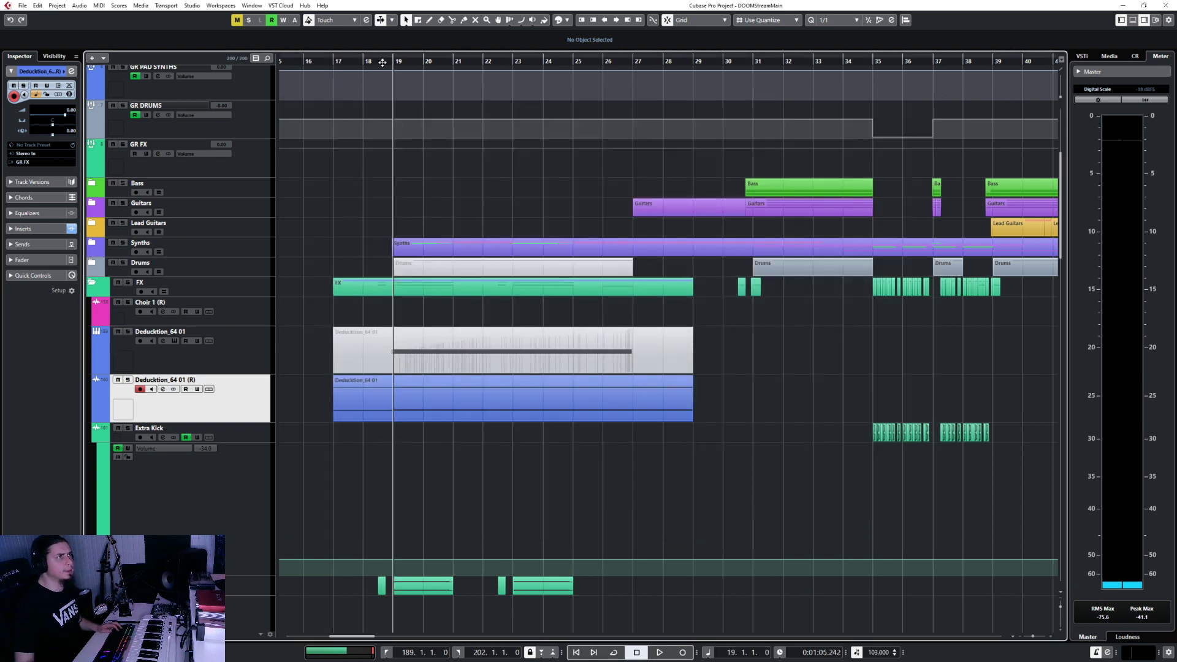
key(space)
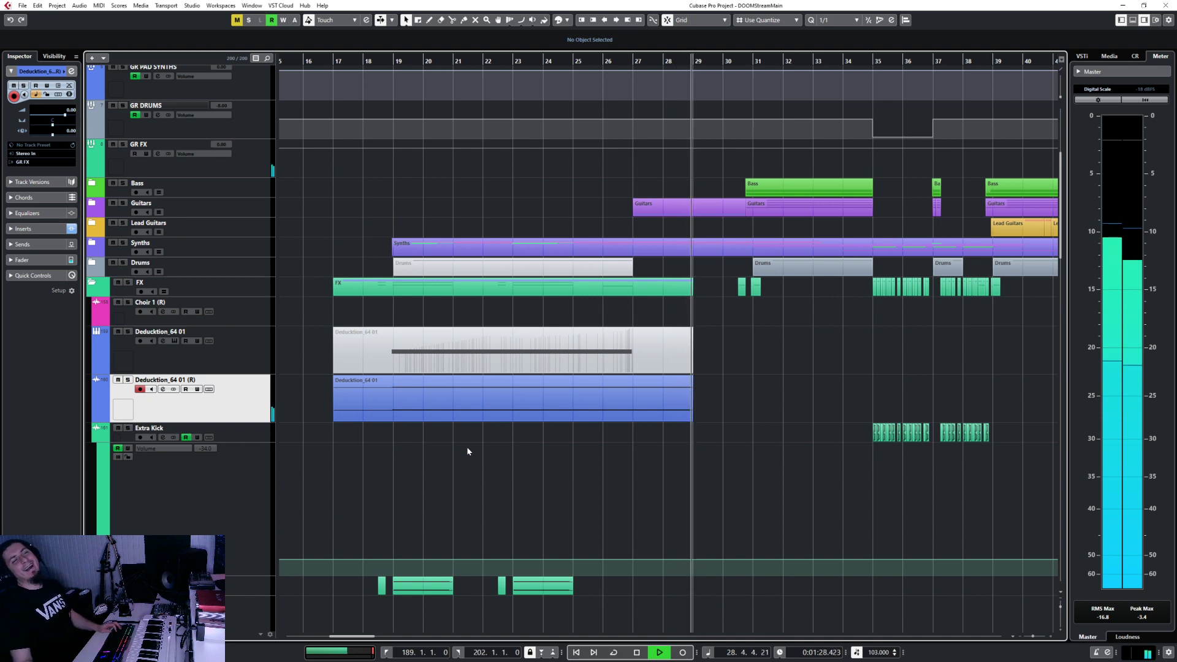
Stop playback, trim the start of the rendered Deducktion_64 01 (R) event to bar 19, and fade it in until about bar 21
key(space)
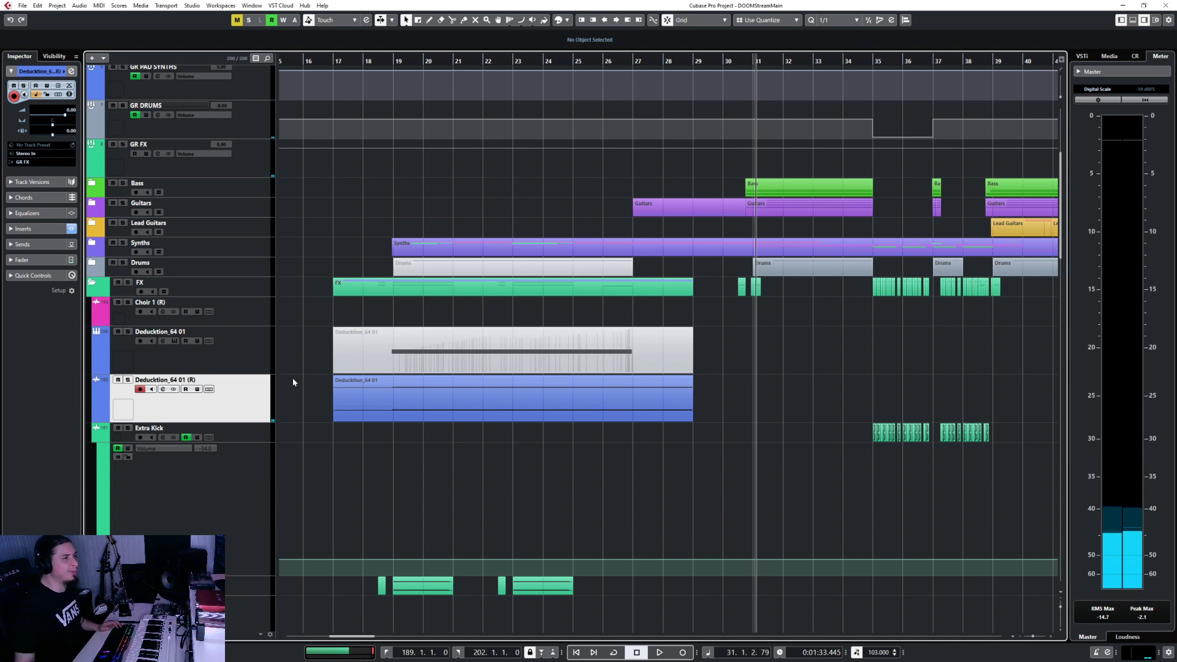
click(366, 419)
drag(334, 419, 384, 420)
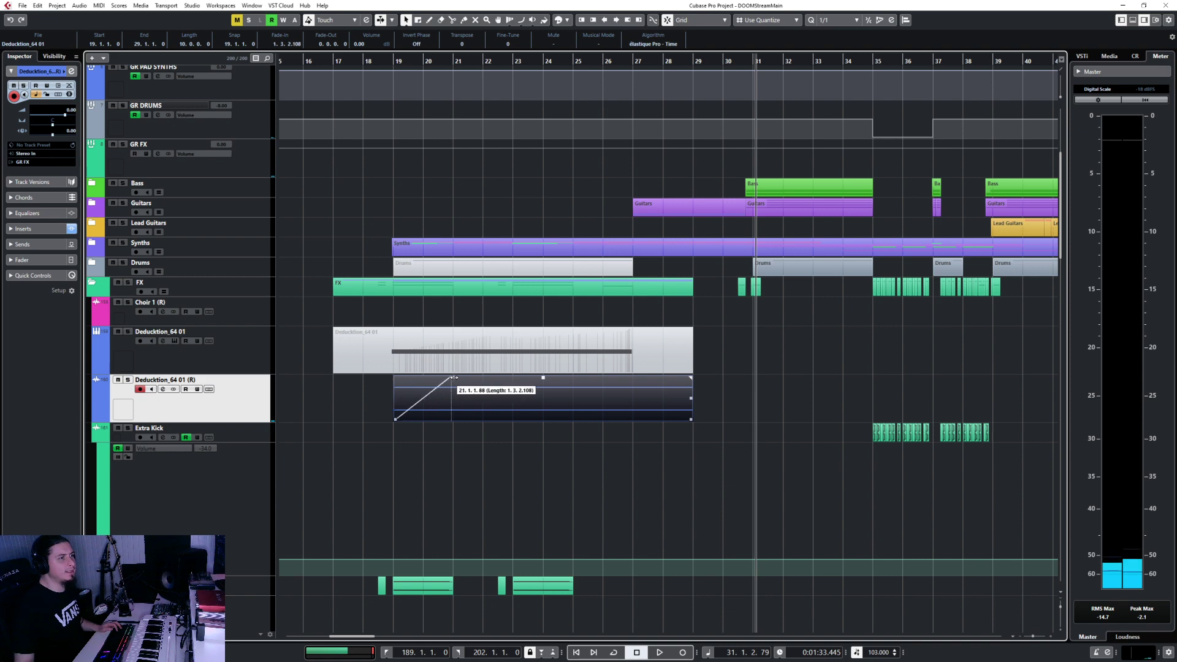
Play from bar 18 and set the Deducktion_64 01 (R) channel volume to -20 dB
click(359, 63)
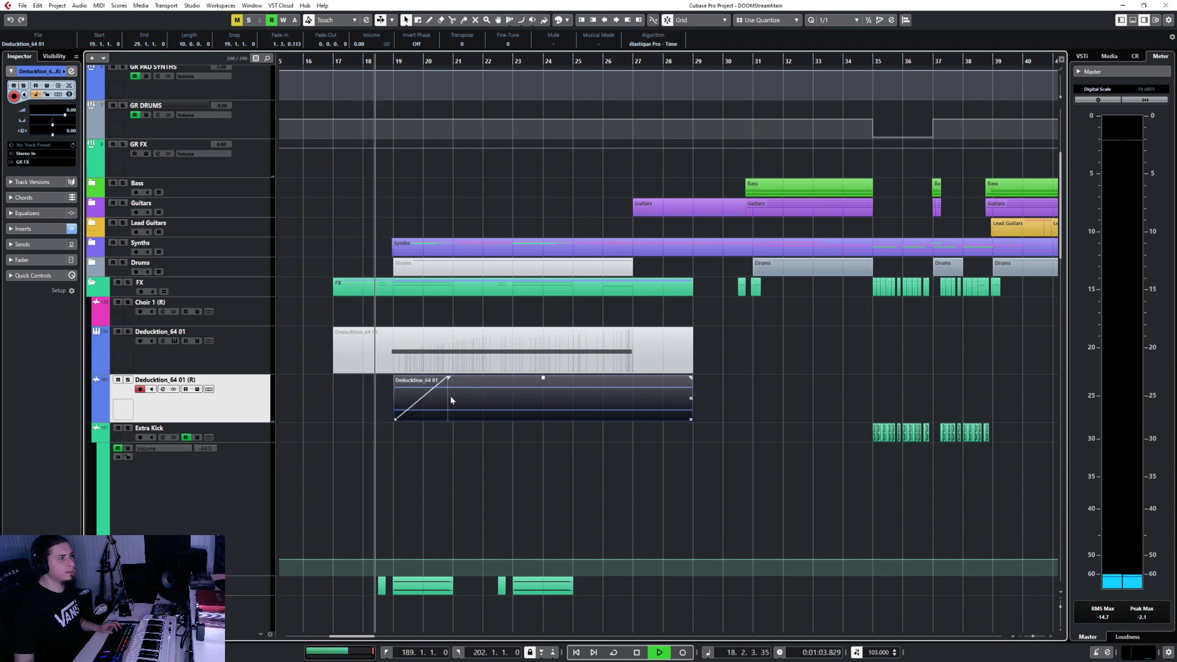
double_click(71, 111)
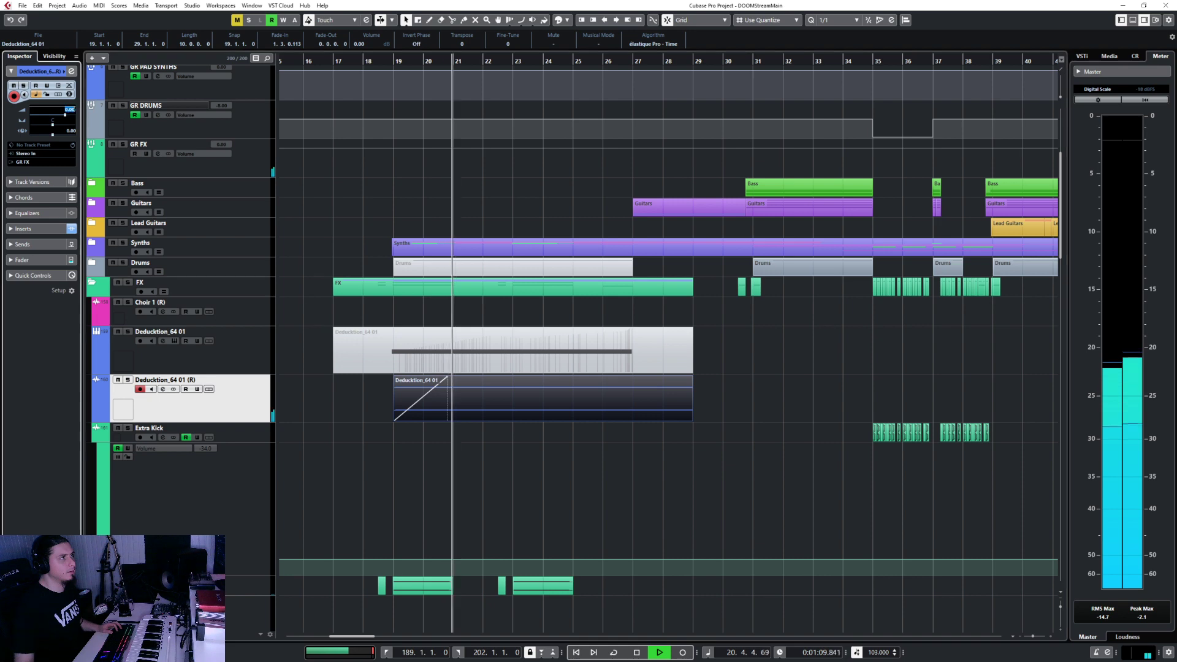
text(-20)
key(Return)
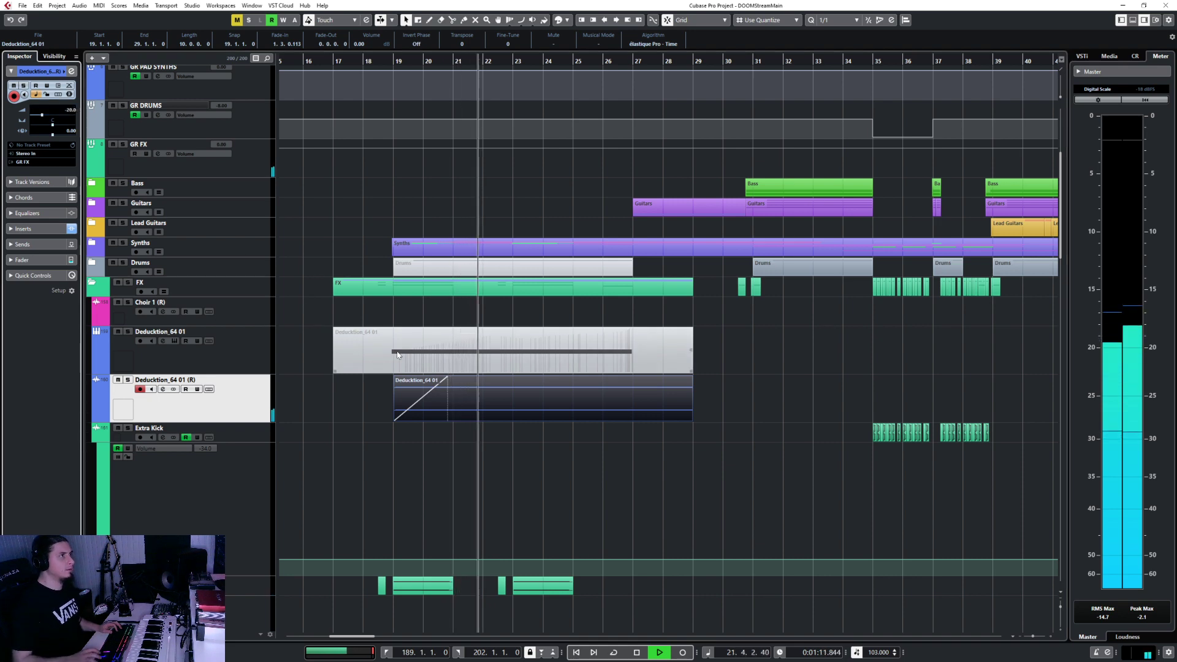
key(space)
Show the rendered track's volume automation and draw a ramp rising from silence at bar 19 to the channel level at bar 21
click(97, 419)
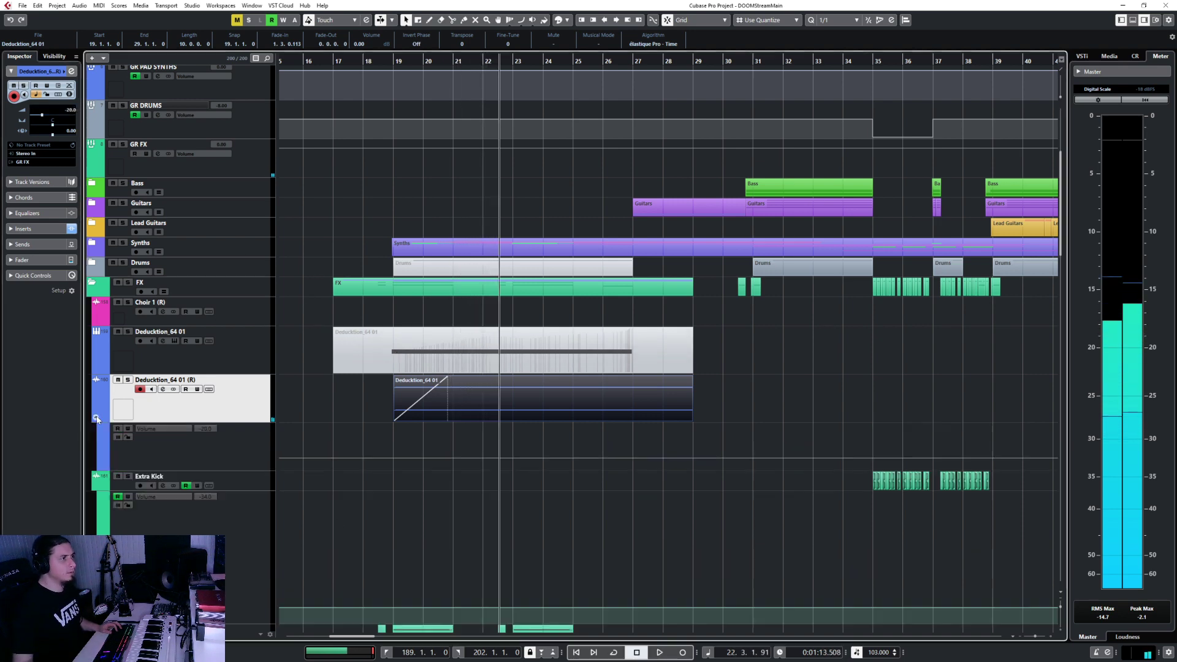
click(455, 457)
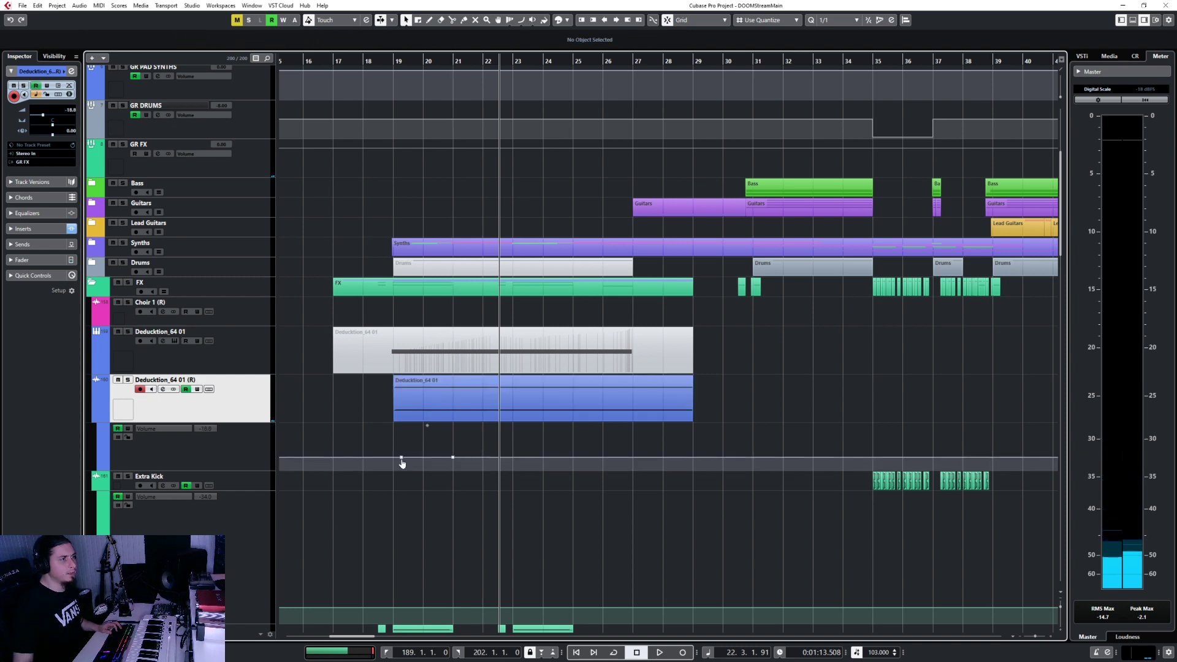
drag(402, 459, 363, 471)
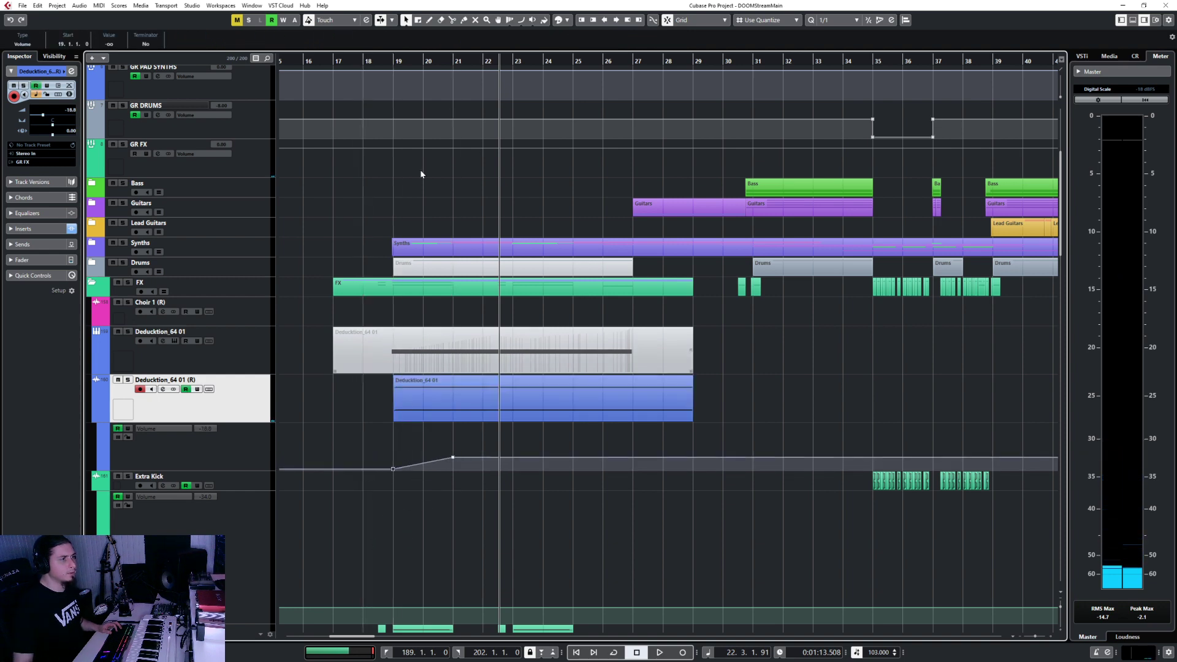
Bend the volume automation ramp between bars 19 and 21 into a curve that rises faster at first, and audition it
click(375, 62)
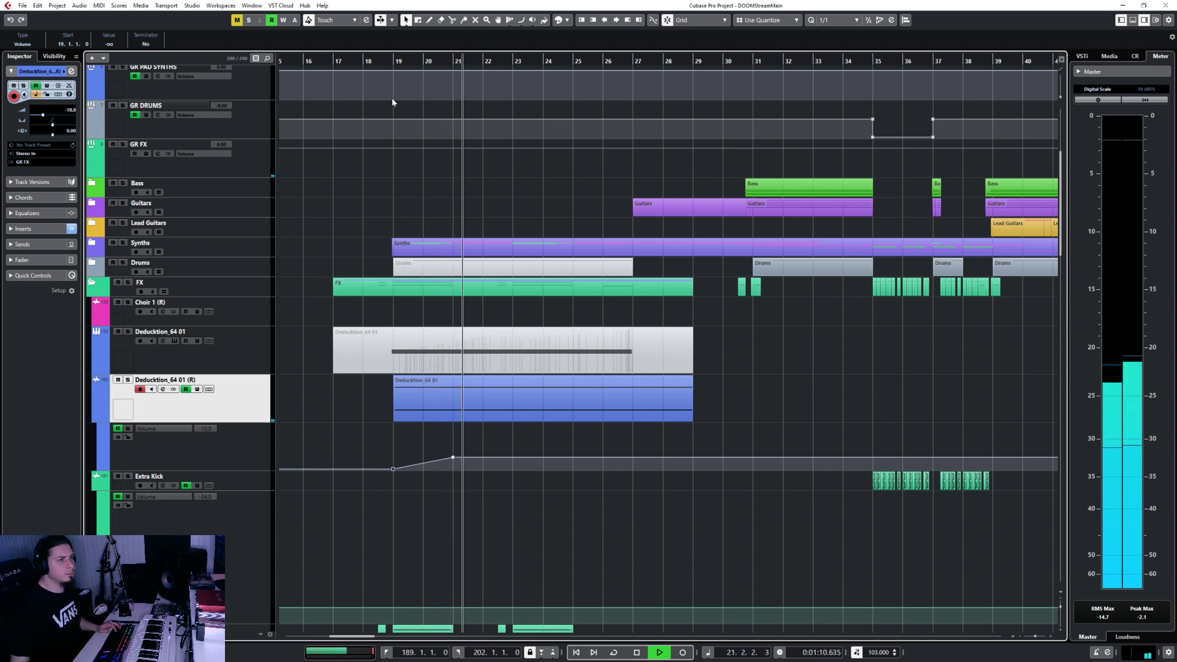
scroll(406, 483, up, 5)
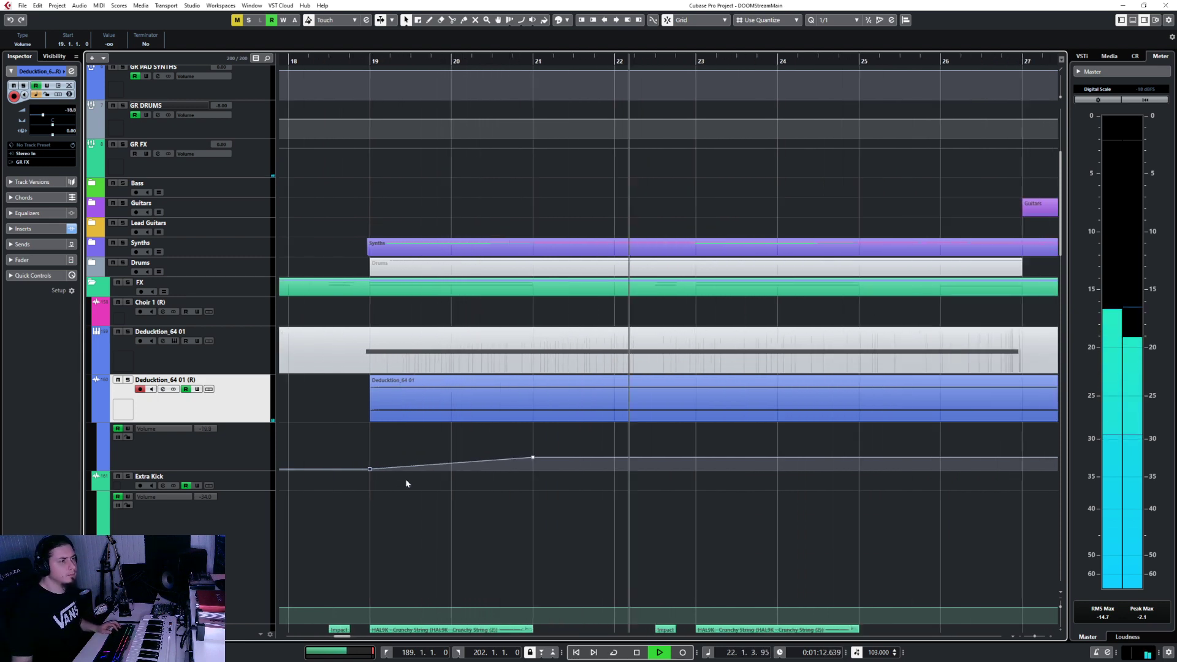
key(space)
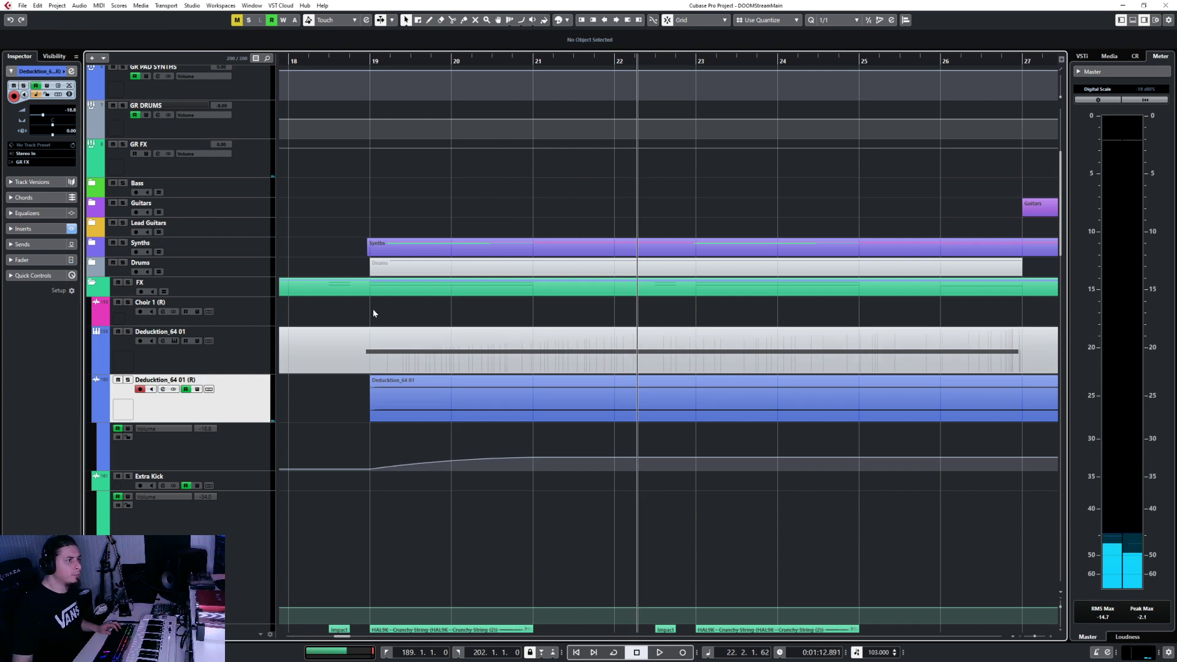
click(292, 62)
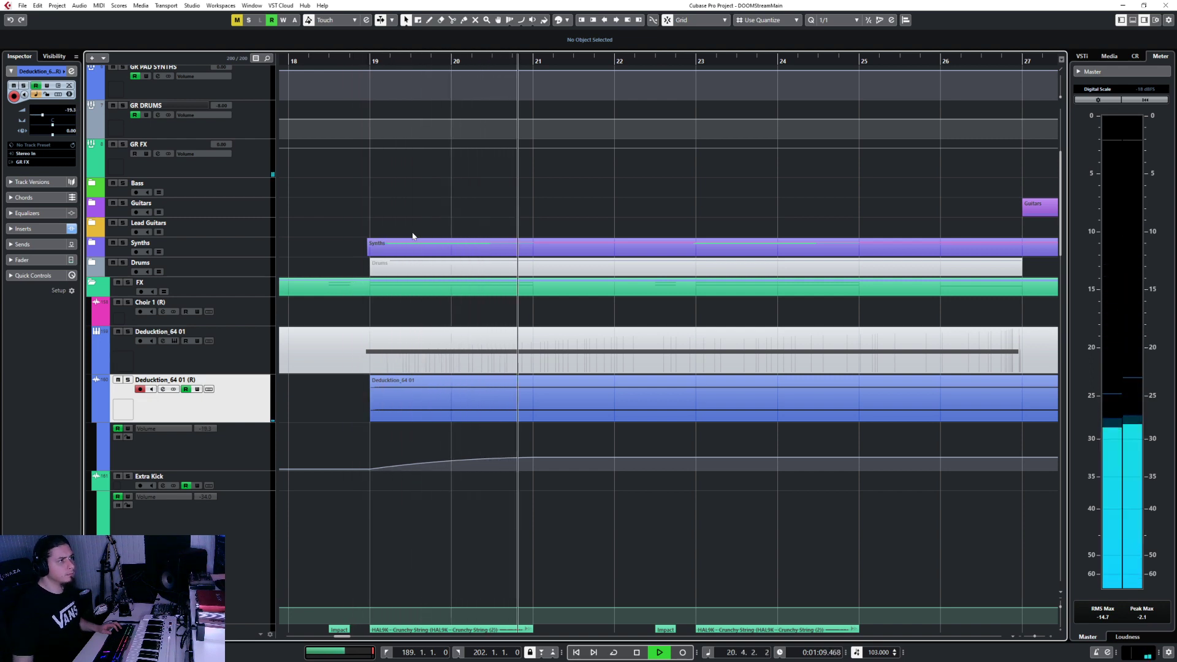
Mute the REV-TSOR1 Sub Drops 01 event on BOOM and the Crunchy String event on Impact 01 at bar 23
scroll(542, 531, down, 3)
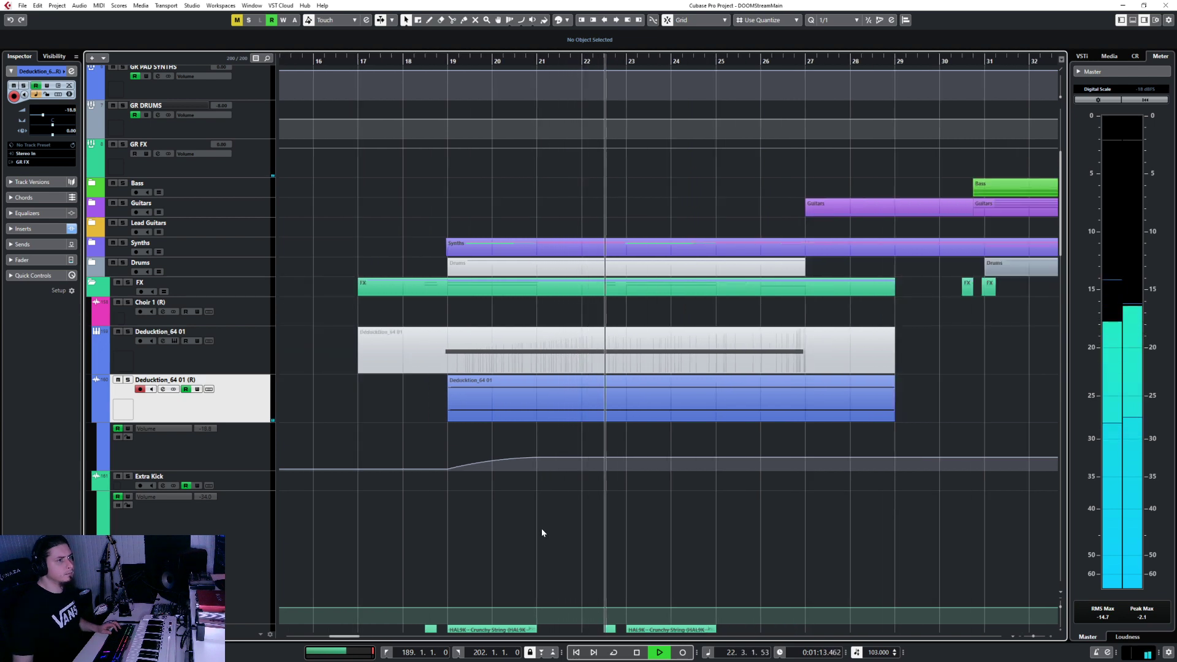
key(f)
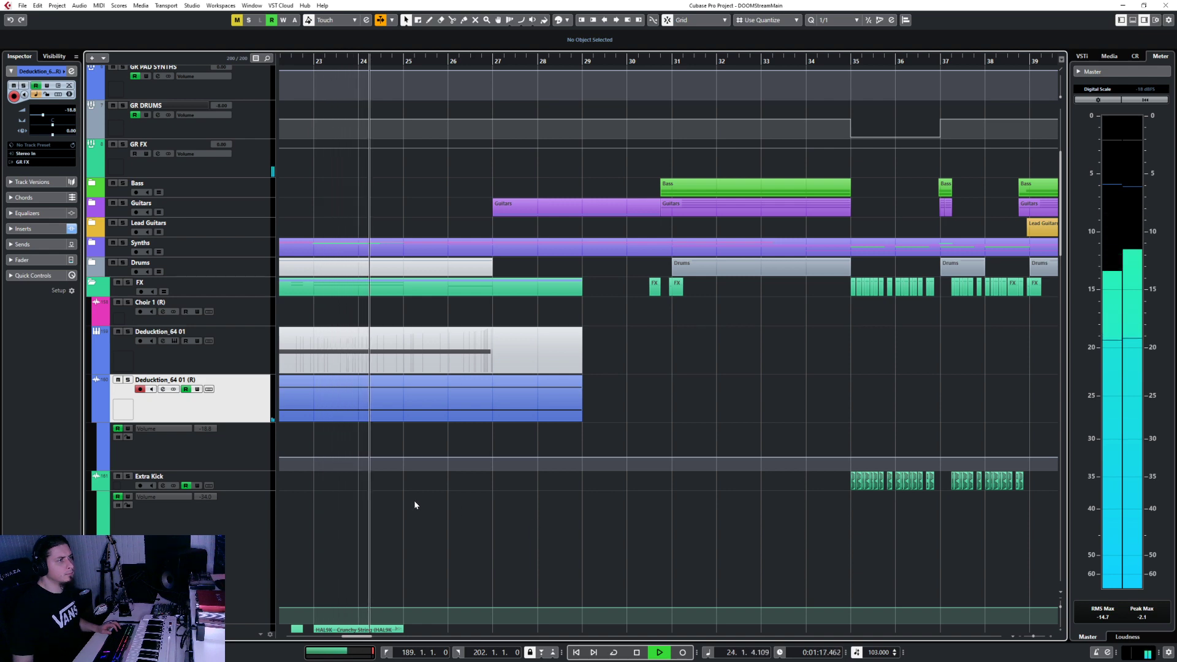
scroll(414, 500, down, 6)
key(space)
scroll(414, 478, left, 3)
drag(411, 358, 517, 450)
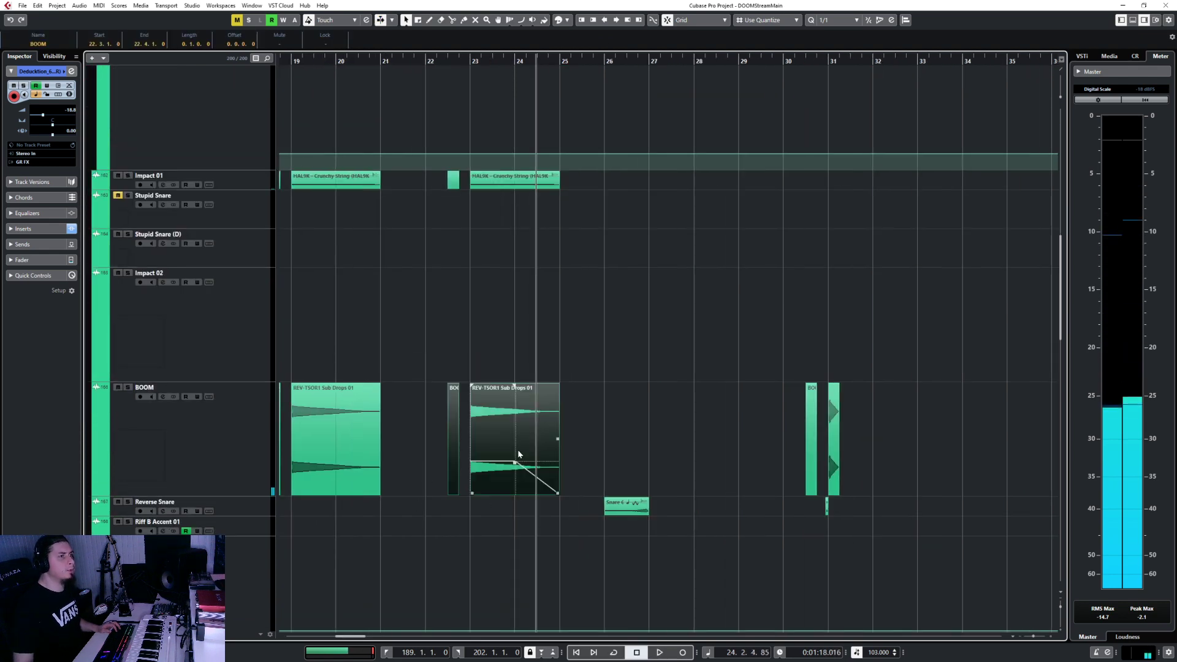
drag(427, 173, 592, 433)
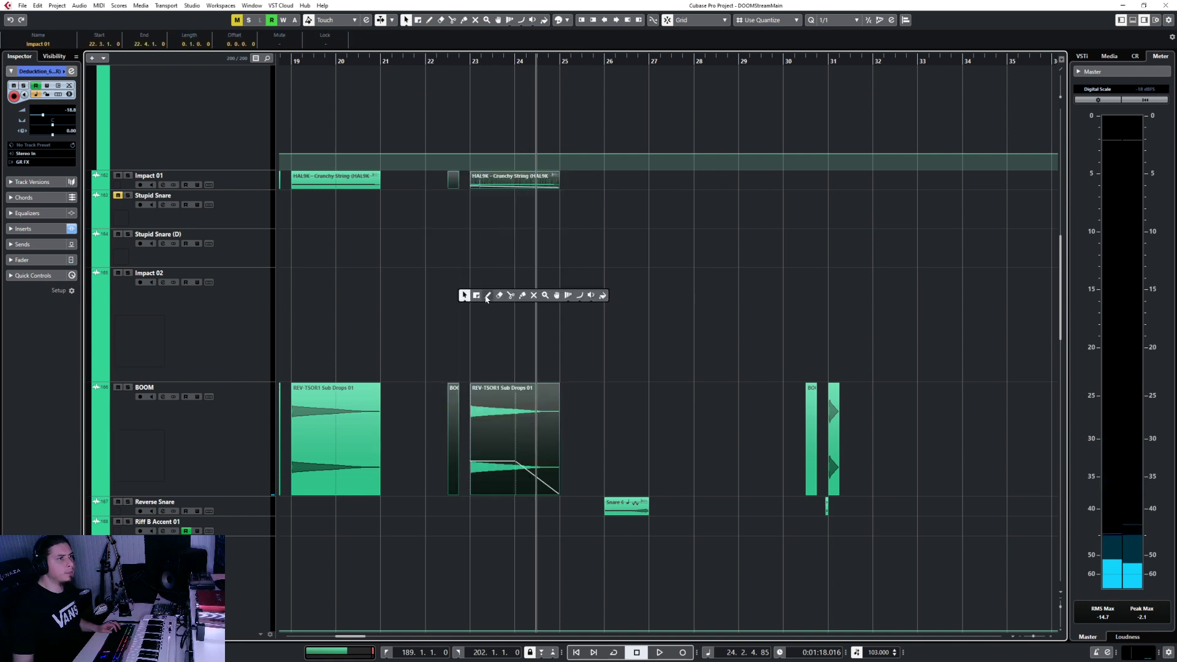
click(507, 409)
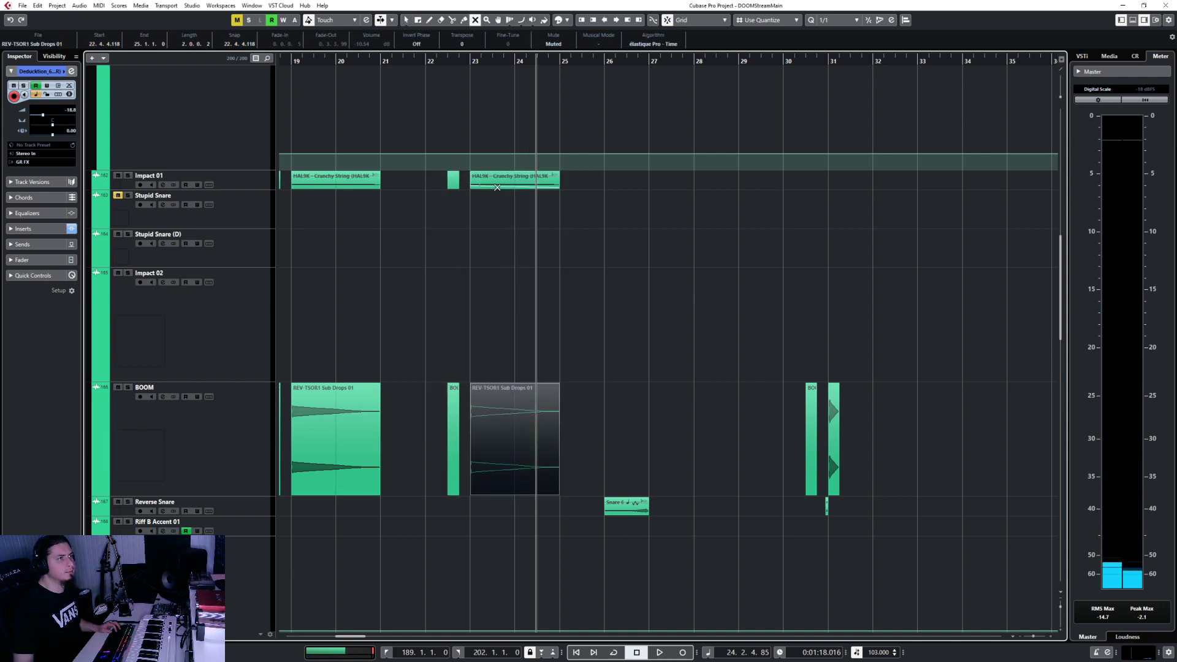
click(482, 183)
key(1)
Play from bar 22 while raising the rendered track's volume automation to -14.6 at bar 27, with an immediate drop to -20.9 there
scroll(491, 311, up, 7)
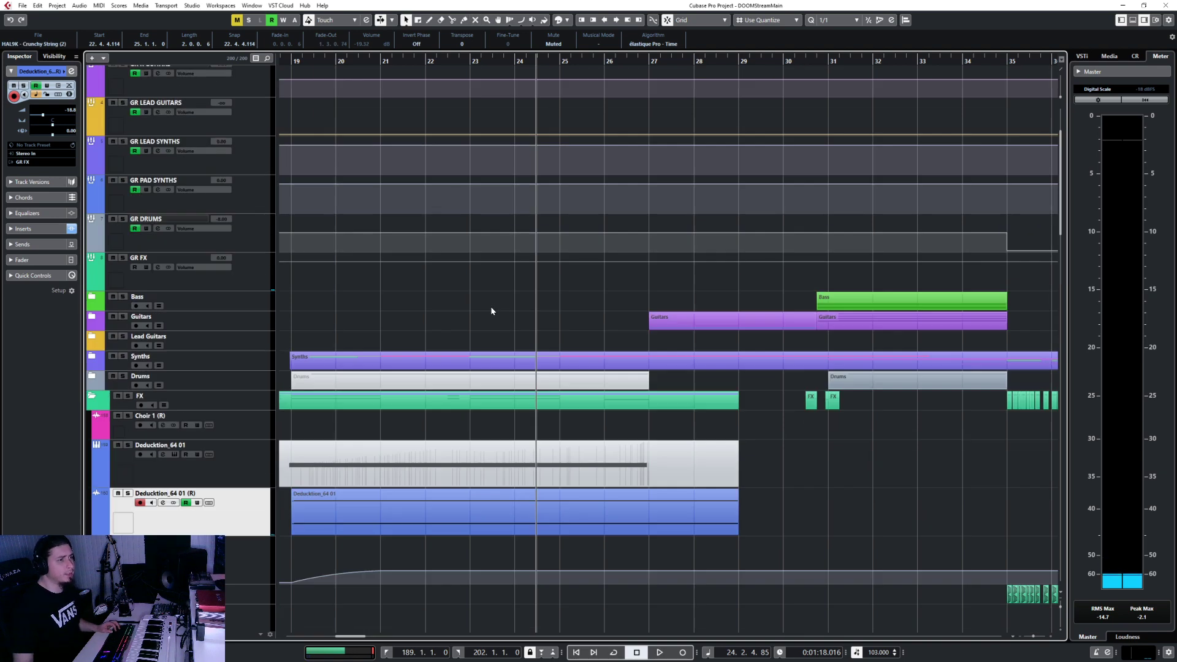
click(439, 63)
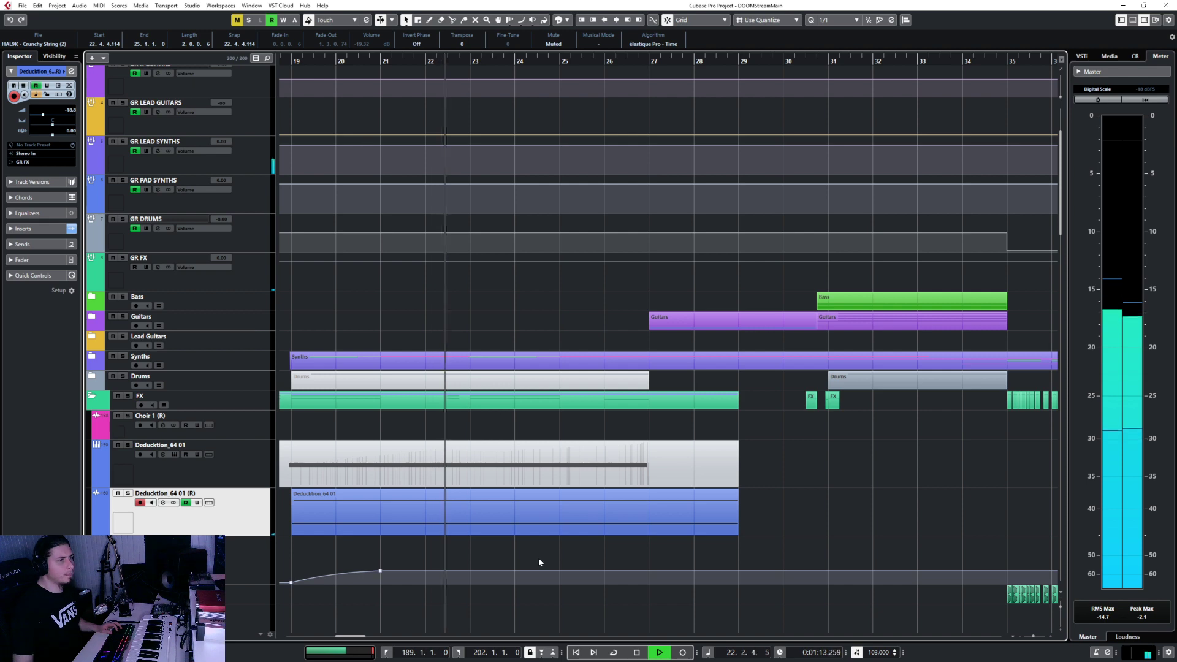
click(580, 565)
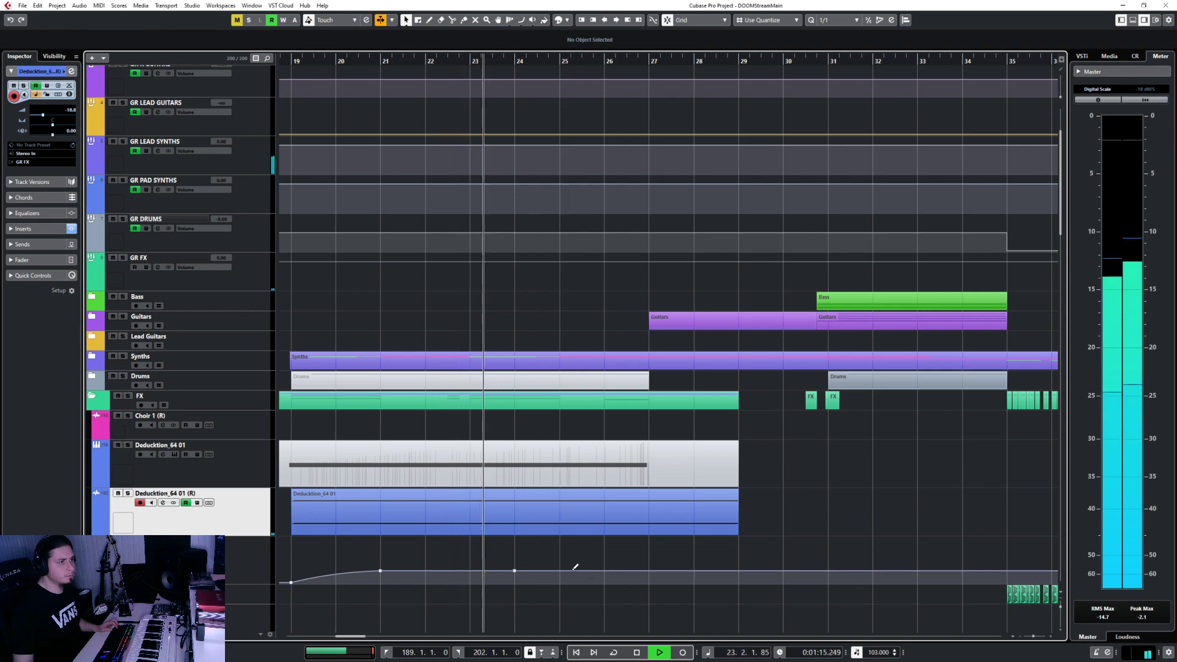
click(647, 566)
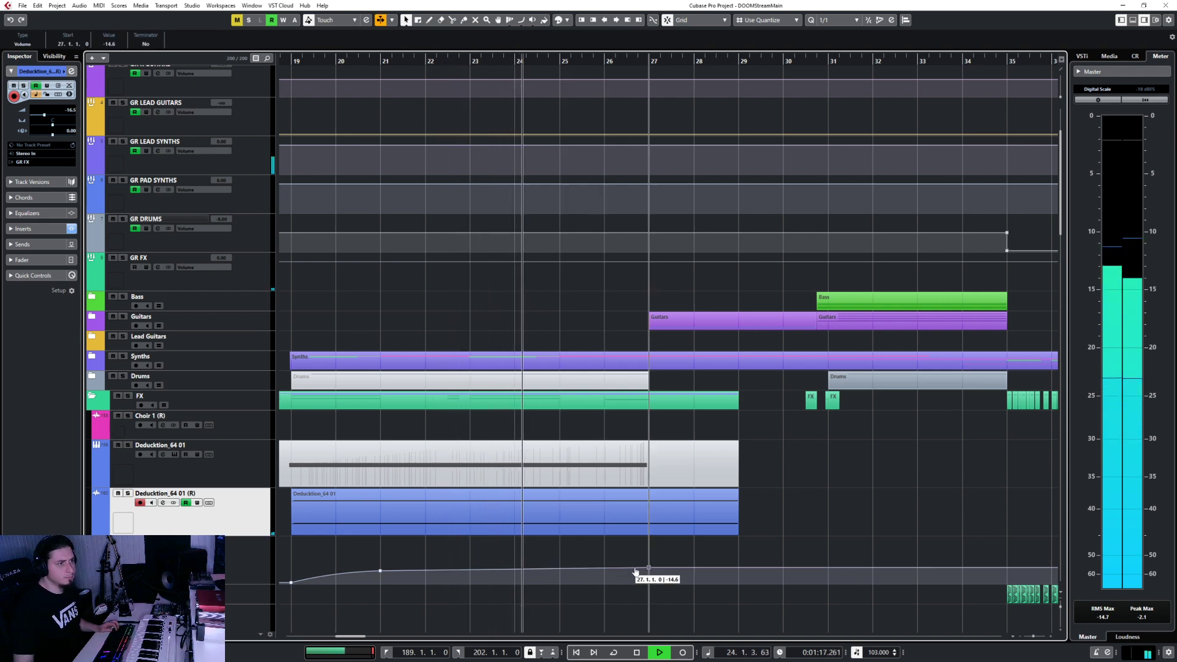
drag(649, 568, 655, 576)
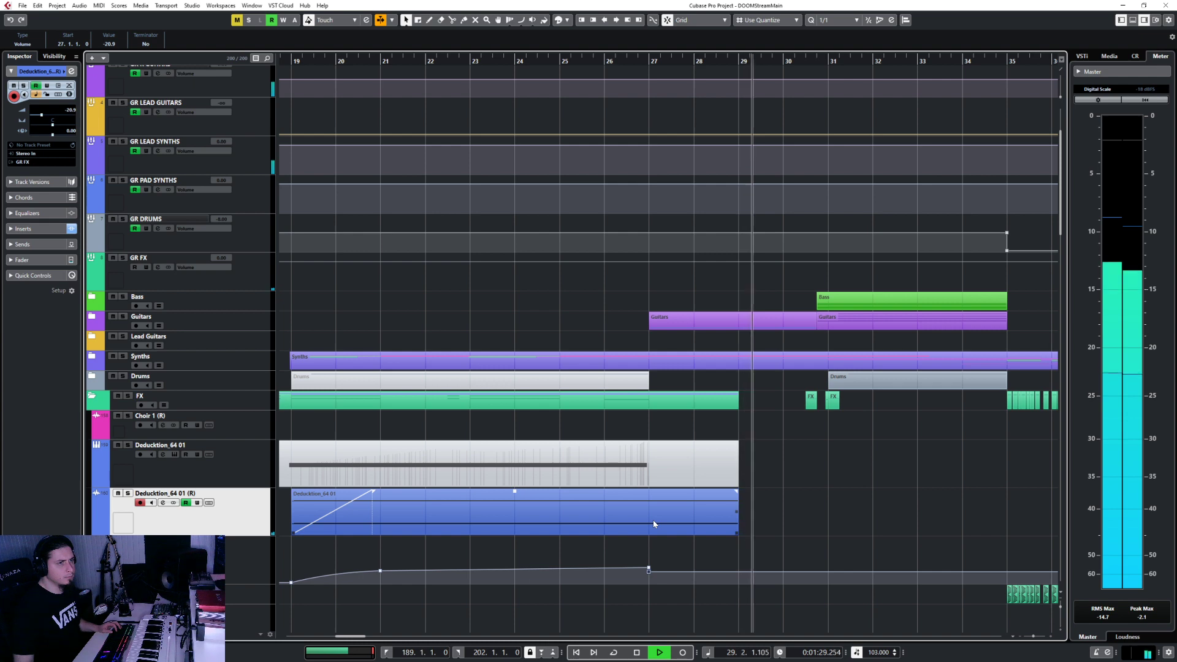
Hold the rendered track's volume automation at -20.9 until bar 31, drop it to silence there, and stop playback
click(829, 574)
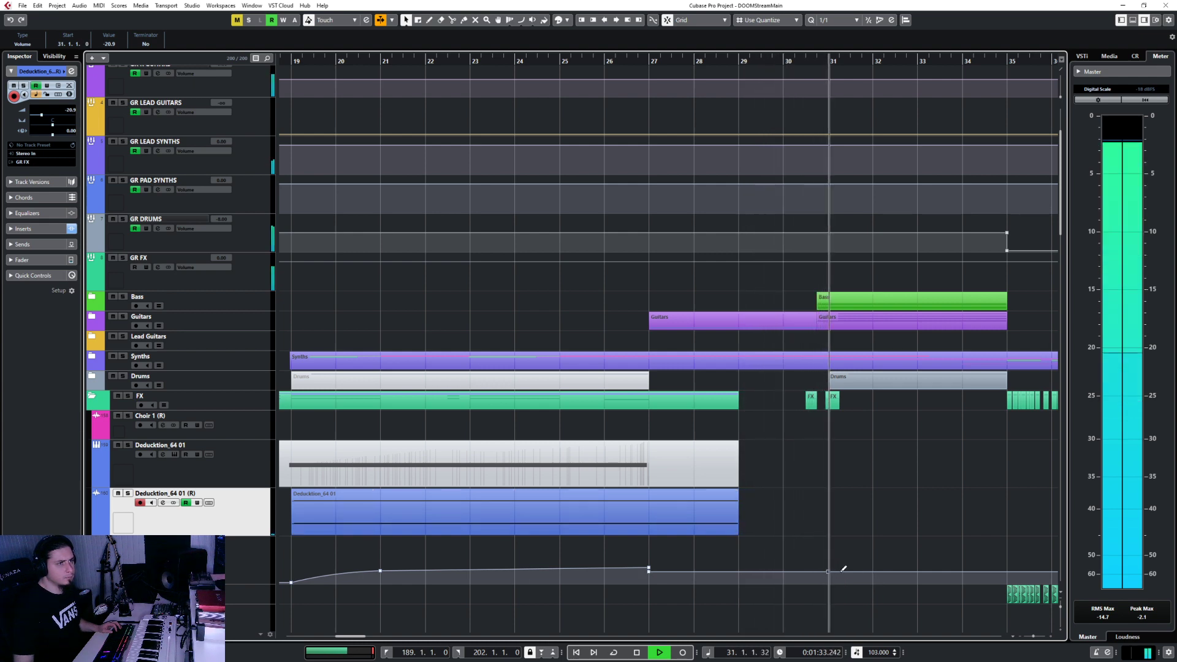
drag(841, 573, 808, 602)
key(space)
Split the rendered event at bar 27 and place a copy of its bar 27–29 section at bar 29
right_click(660, 523)
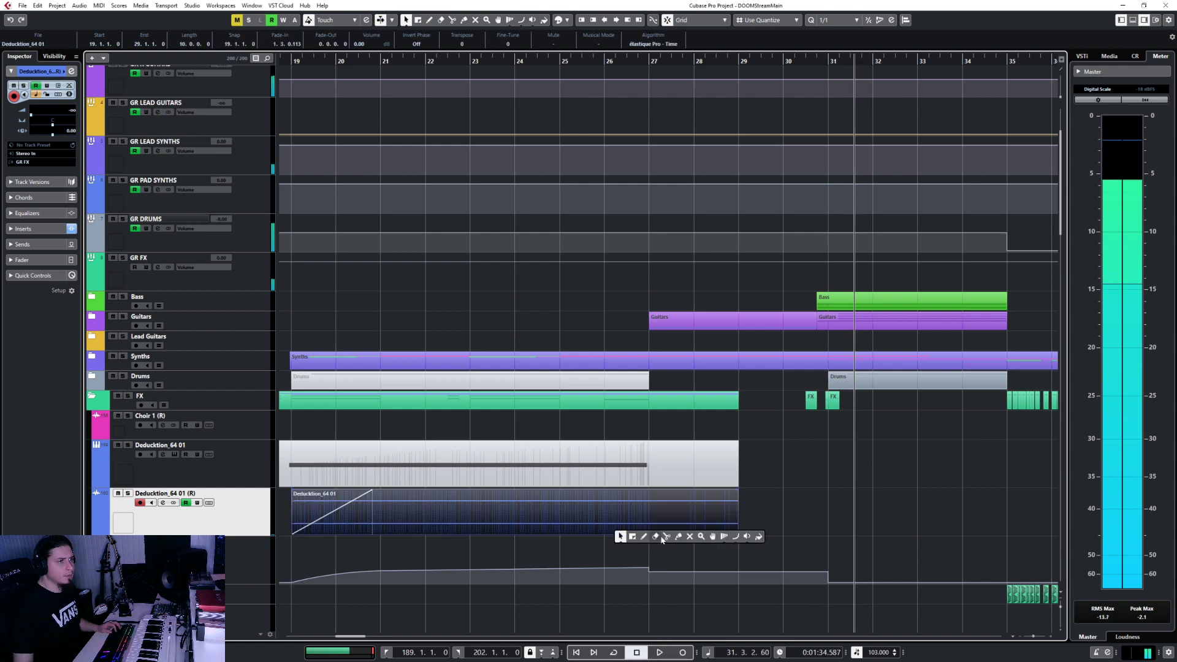
click(666, 538)
click(655, 526)
key(1)
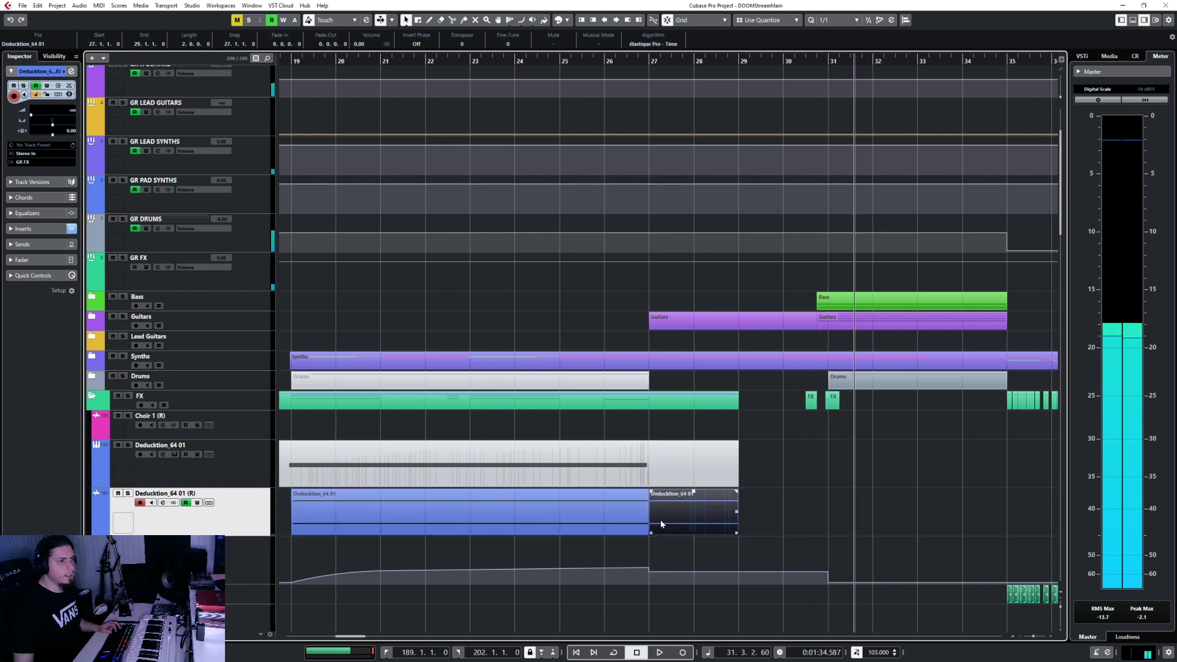
click(742, 61)
key(ctrl+d)
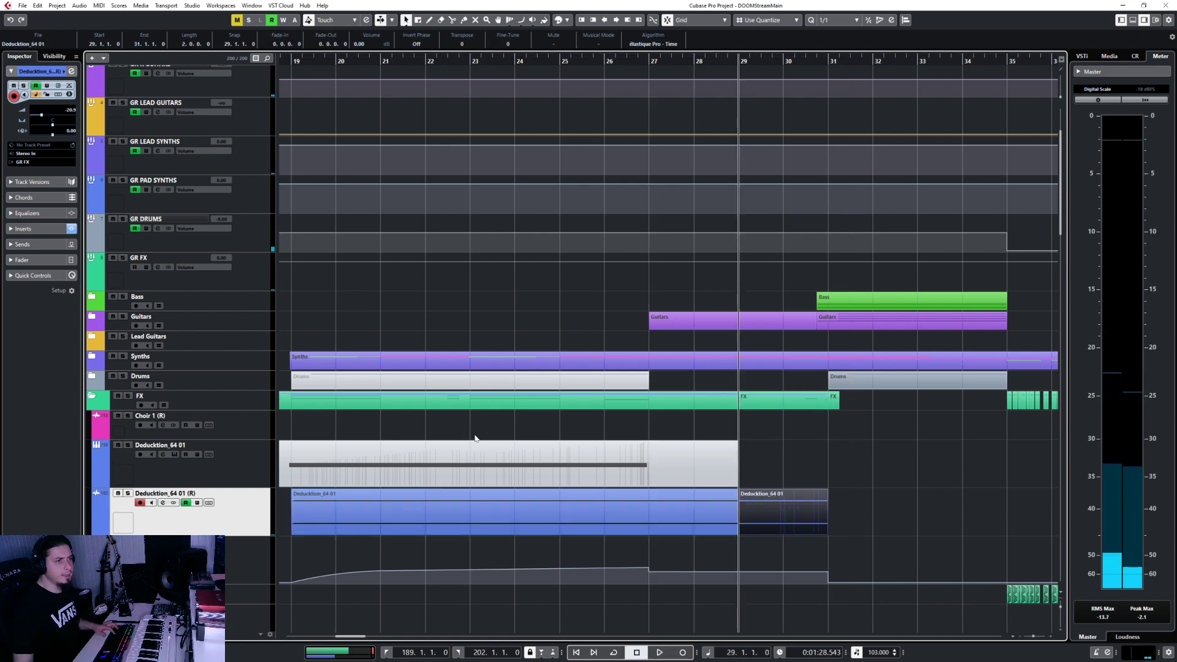
Extend the copied event slightly ahead of bar 29 and ramp the volume automation from bar 29 up to -14.6 at bar 31
drag(767, 550, 728, 530)
click(855, 522)
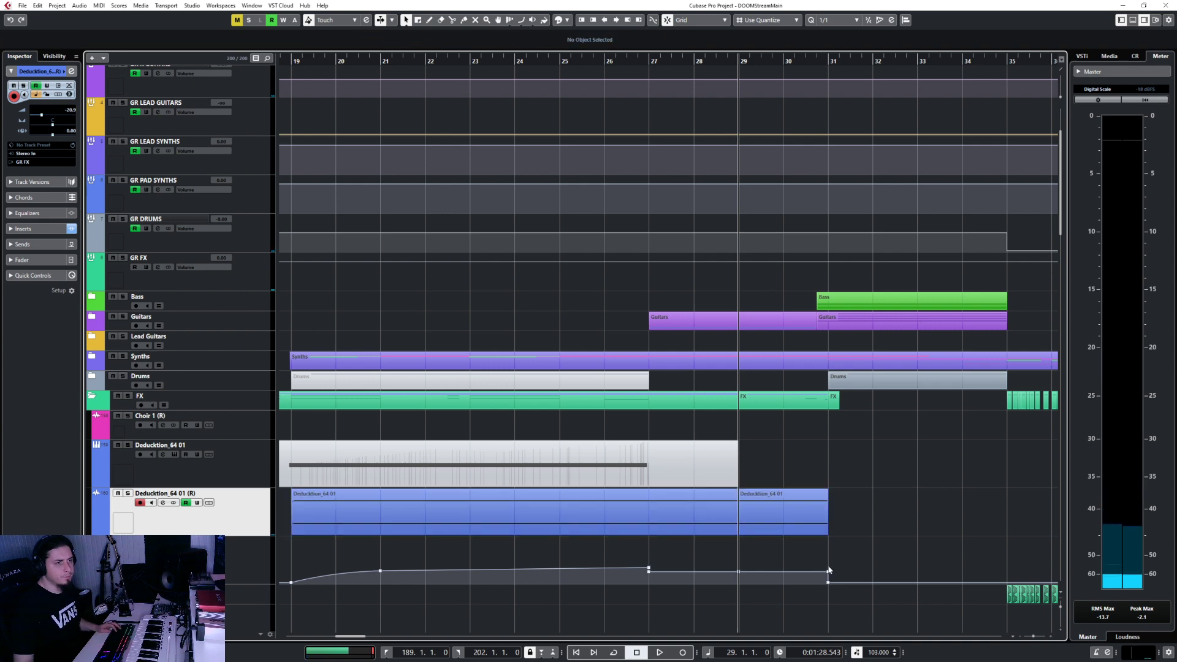
drag(829, 574, 830, 572)
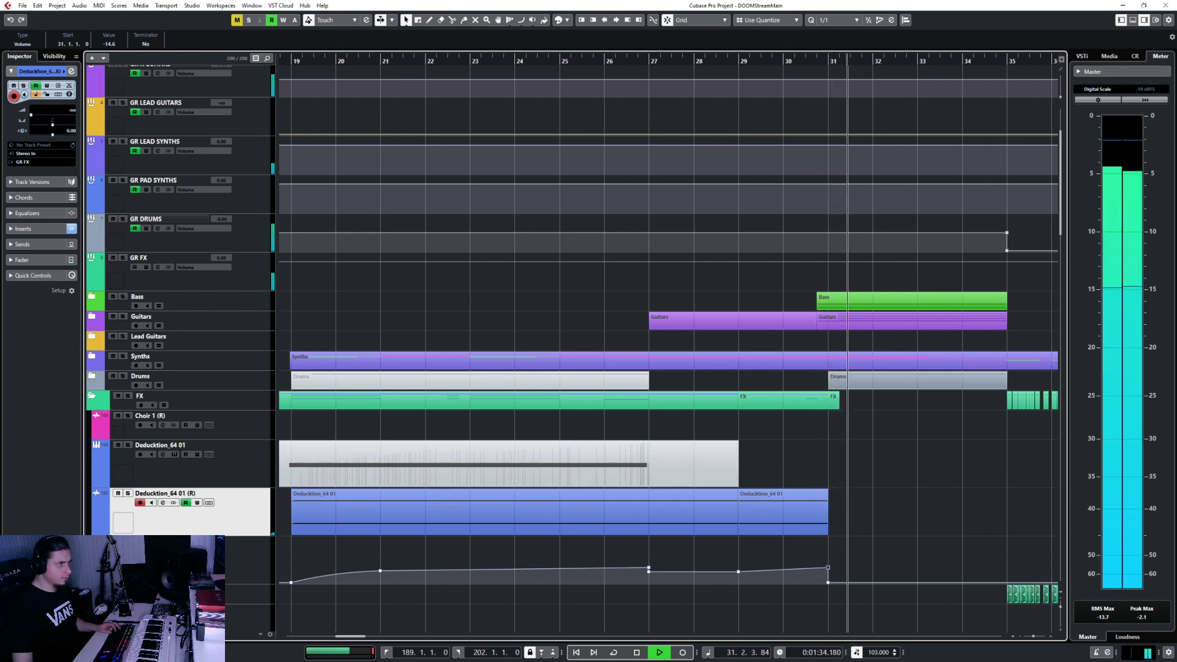
Examine the copied event's waveform in the Sample Editor, close it, and play the arrangement from bar 19
double_click(748, 517)
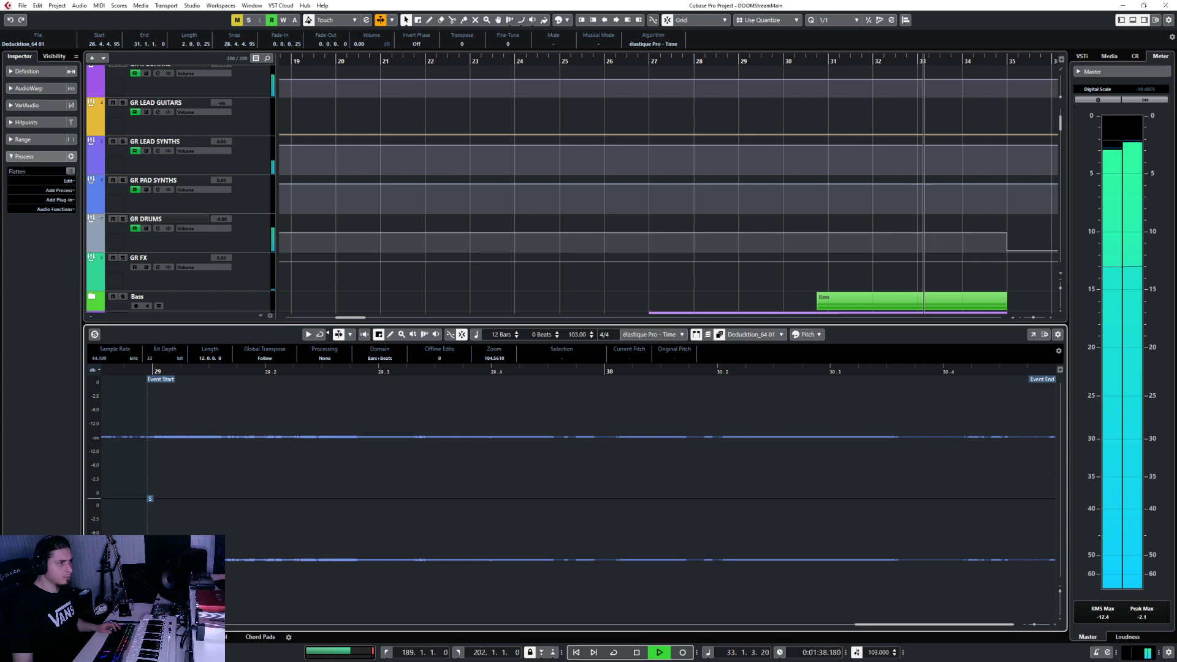
key(Escape)
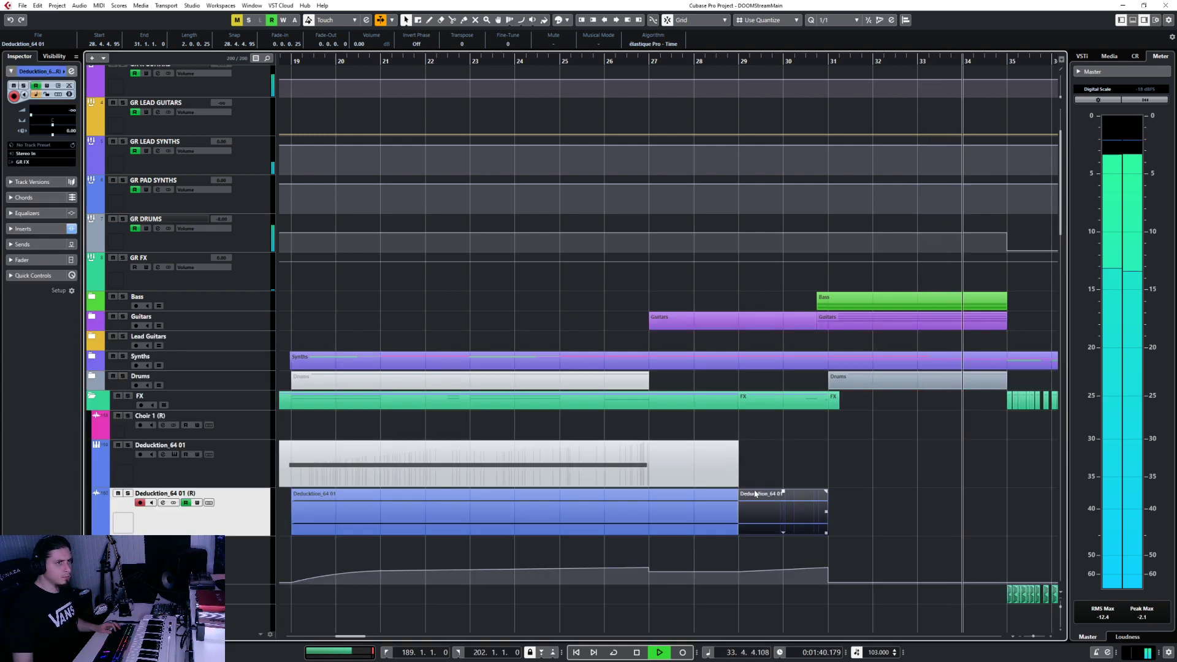
key(space)
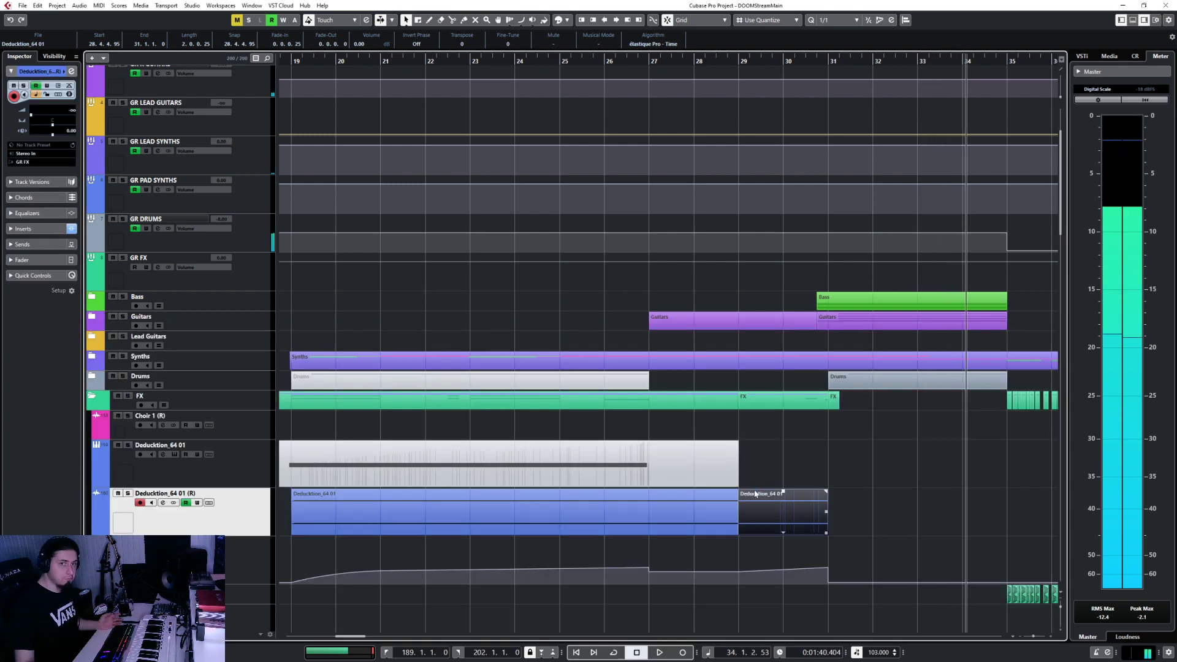
ctrl+scroll(755, 494, down, 2)
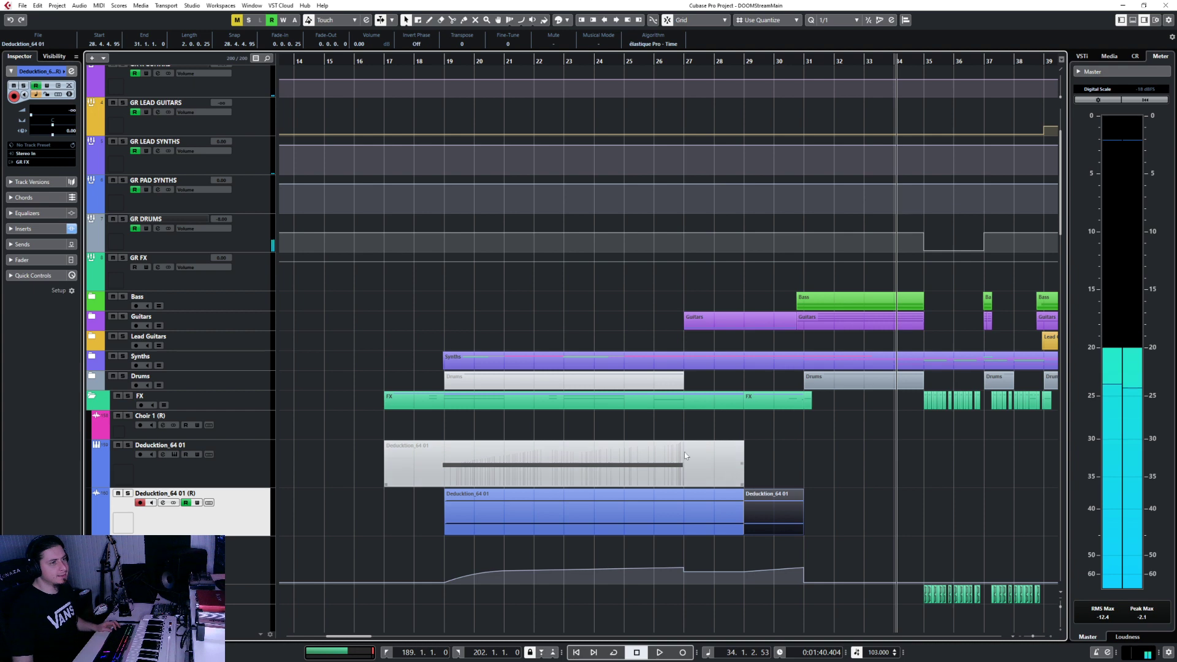
click(442, 62)
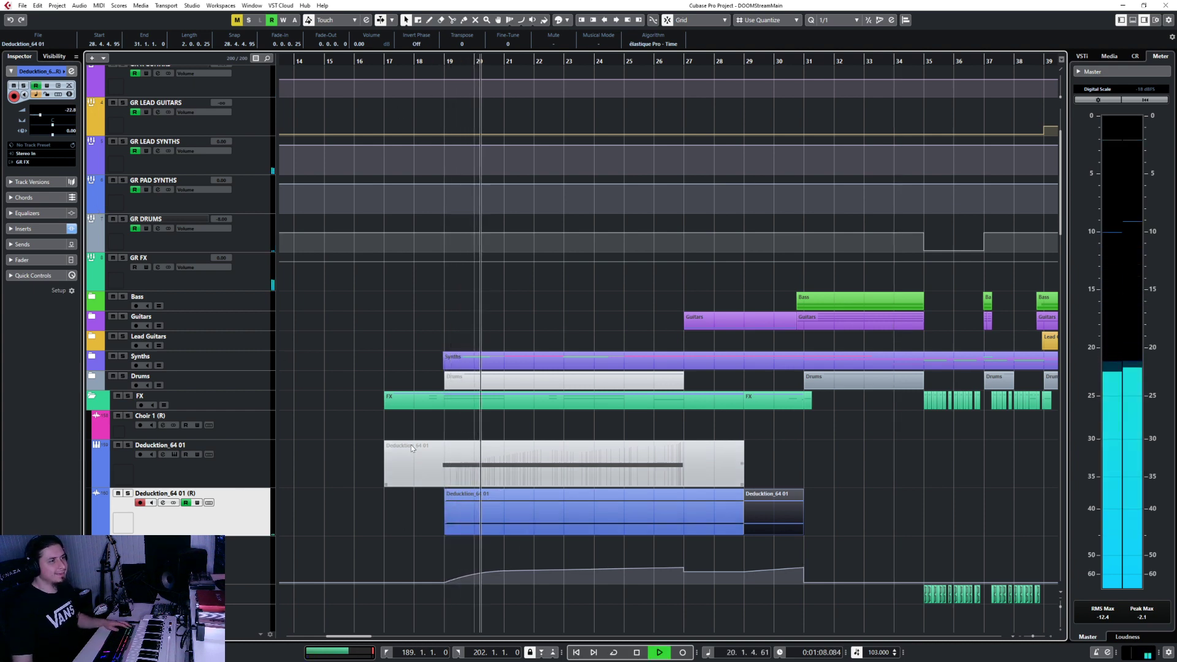
Review the ValhallaSupermassive settings on the rendered Deducktion_64 01 track during playback, close the plugin and mixer, and stop playback
key(F3)
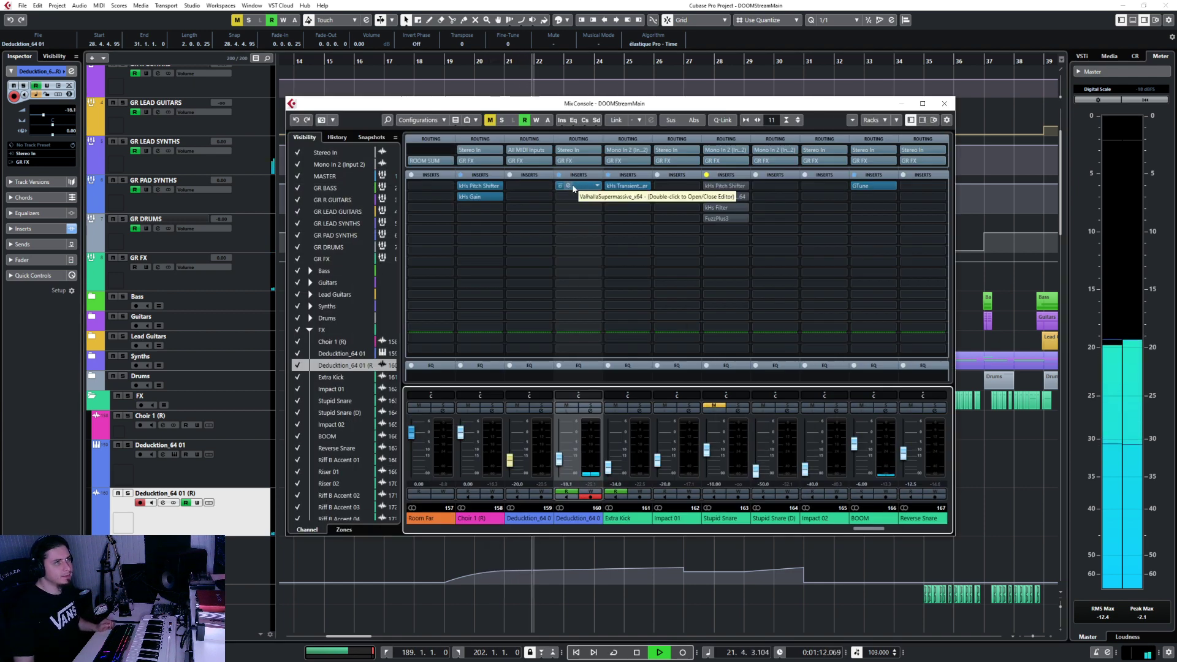
double_click(573, 186)
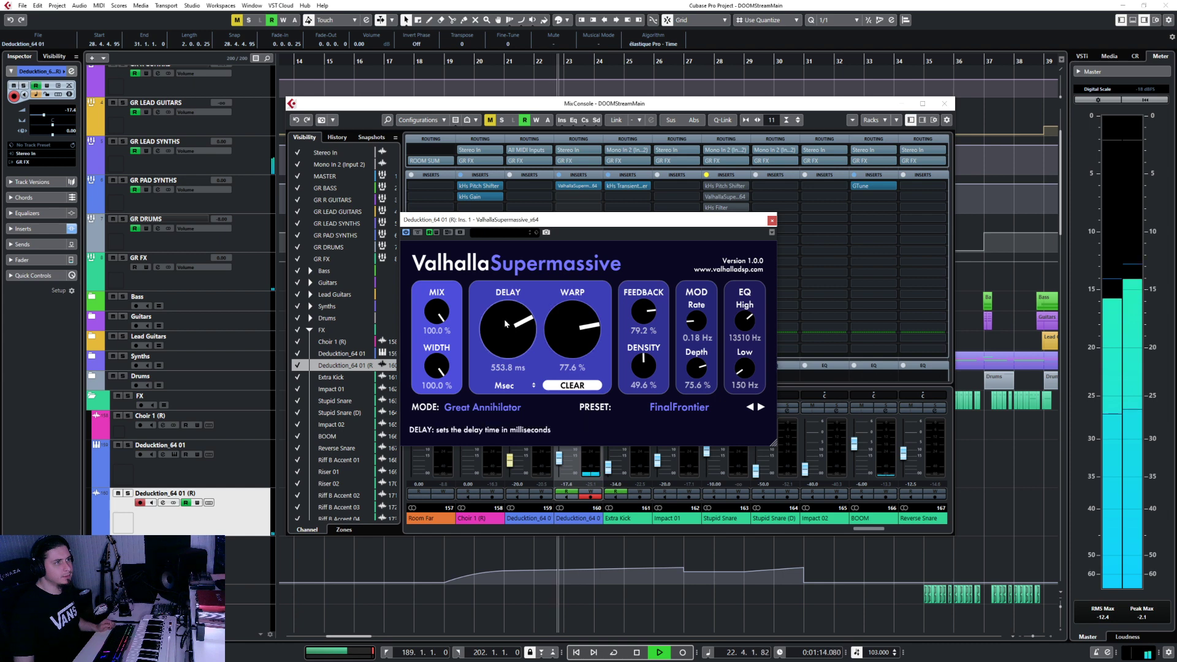
click(771, 221)
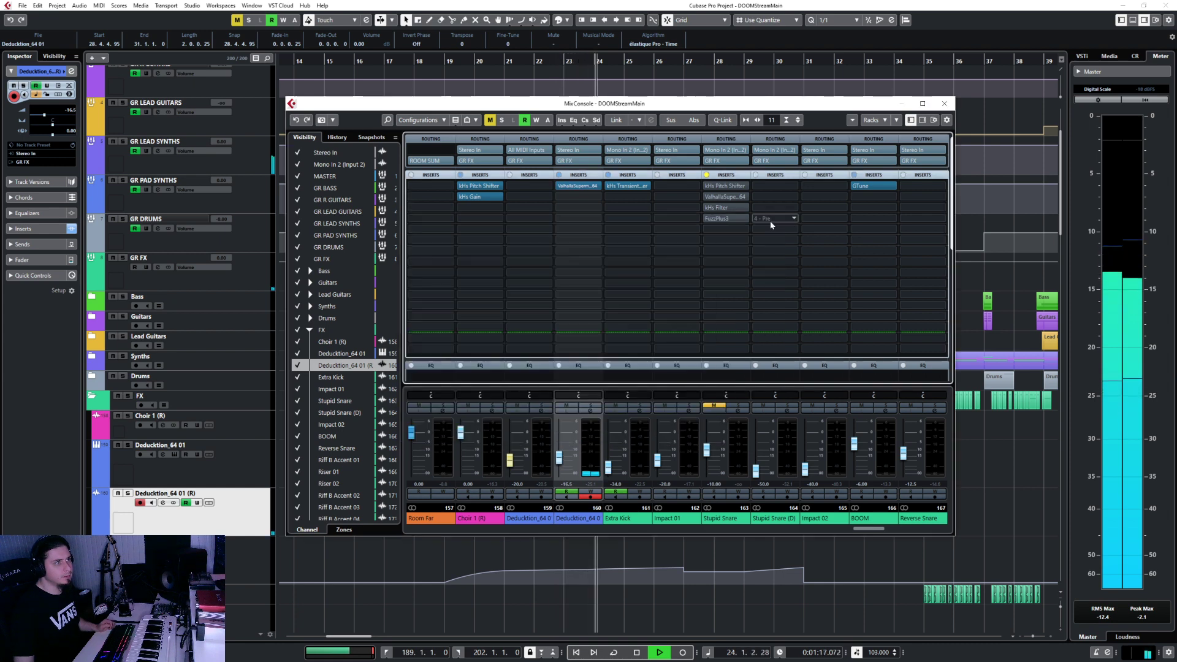
click(945, 104)
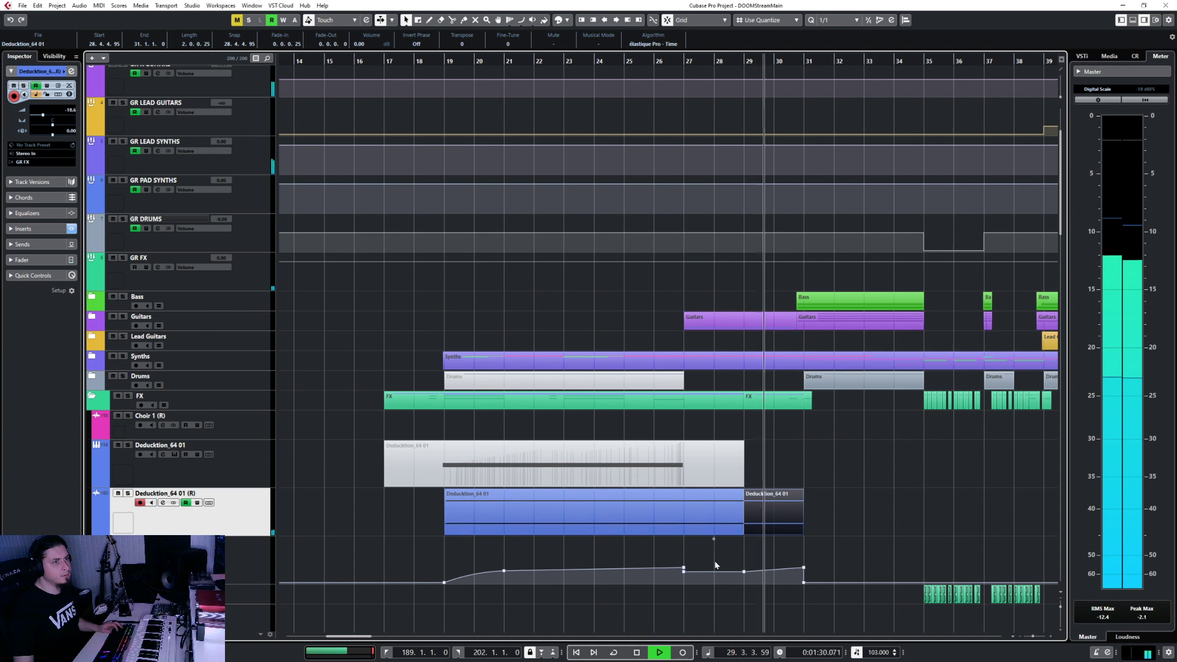
key(space)
Set the quantize grid to 1/16 for finer edits around bars 27–31
scroll(715, 564, up, 5)
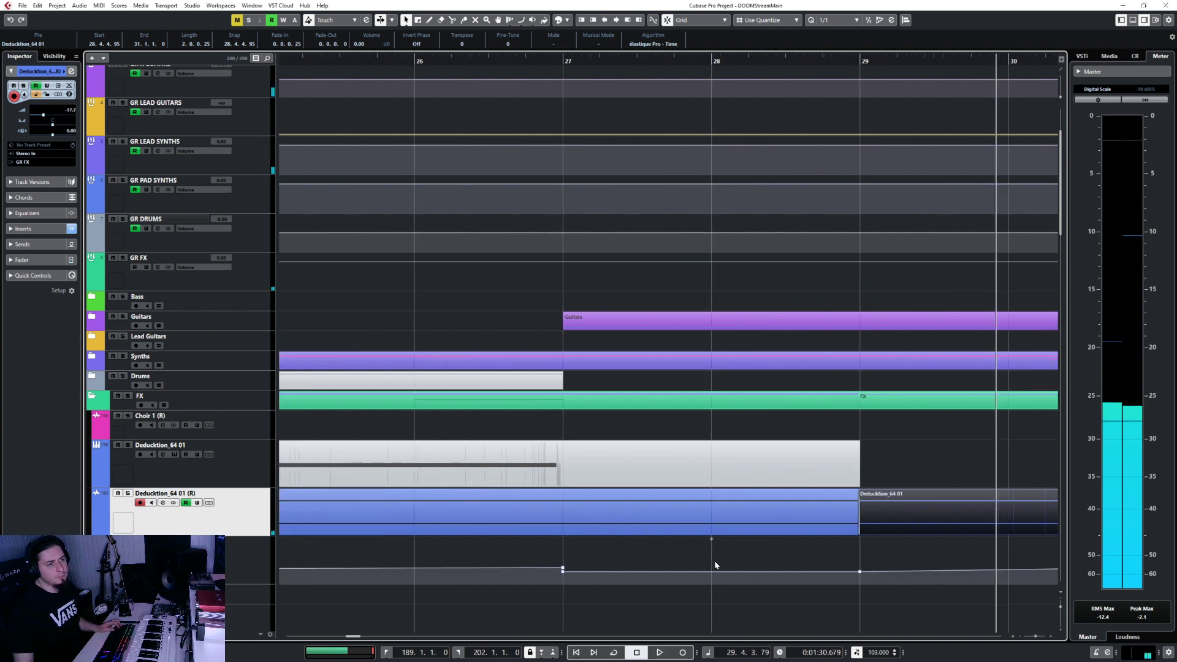
scroll(715, 560, down, 5)
scroll(810, 100, up, 5)
click(824, 23)
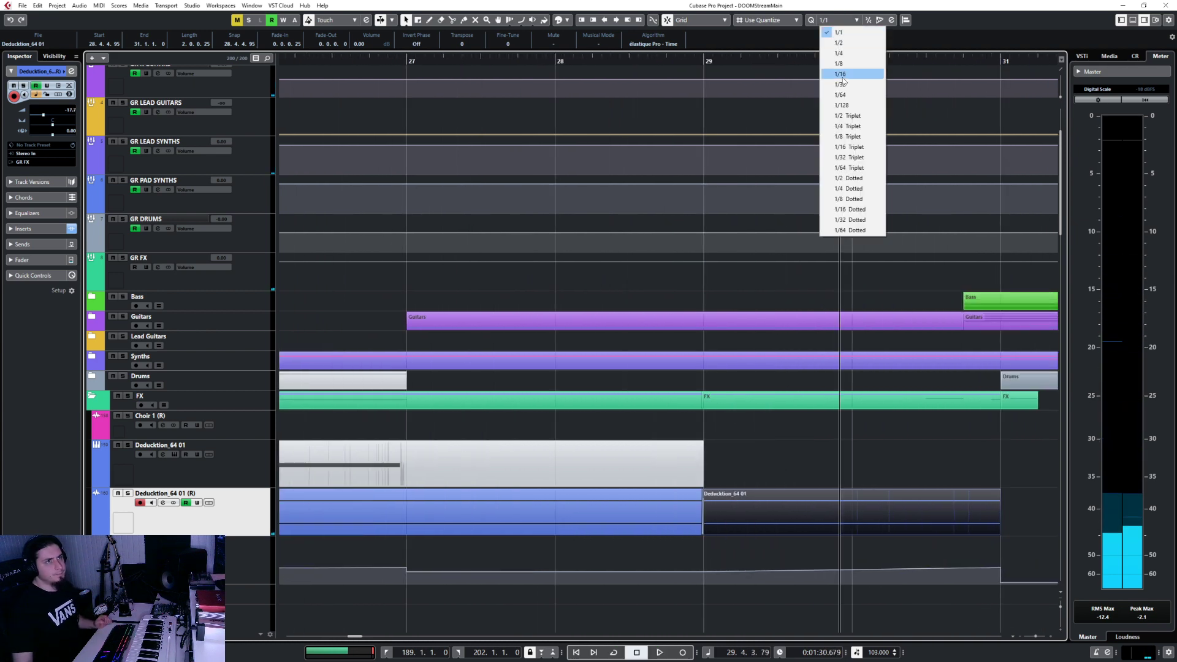
click(834, 77)
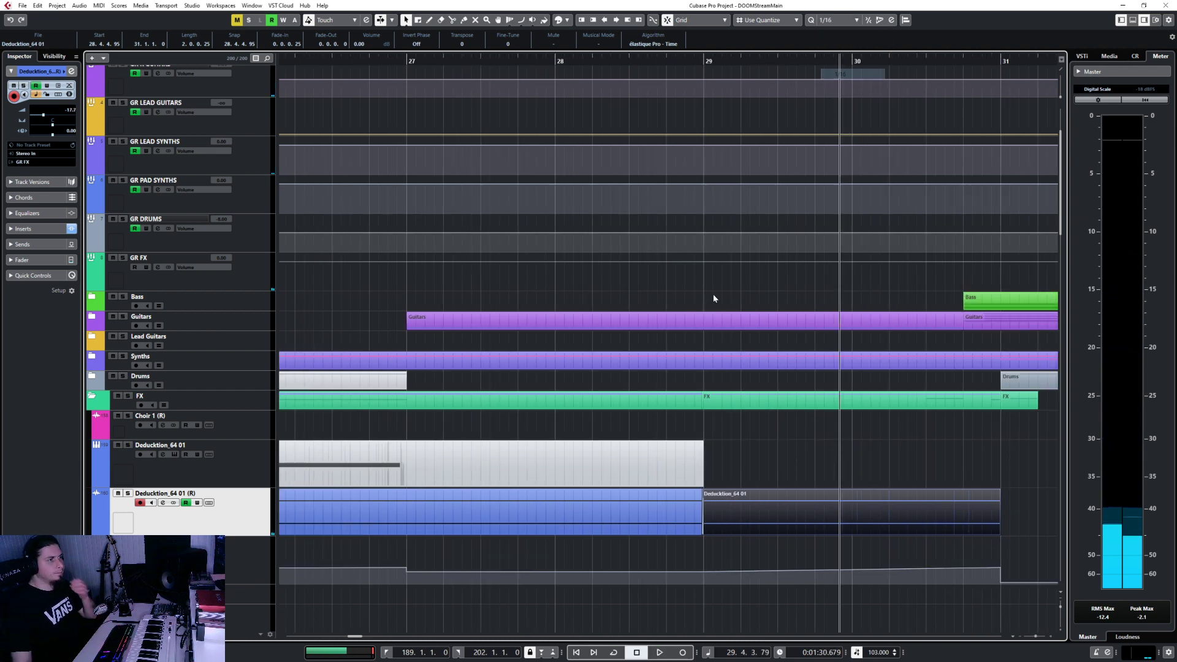
Try to shape the rendered track's volume automation with extra points at 1/16 spacing just after bar 27
click(416, 571)
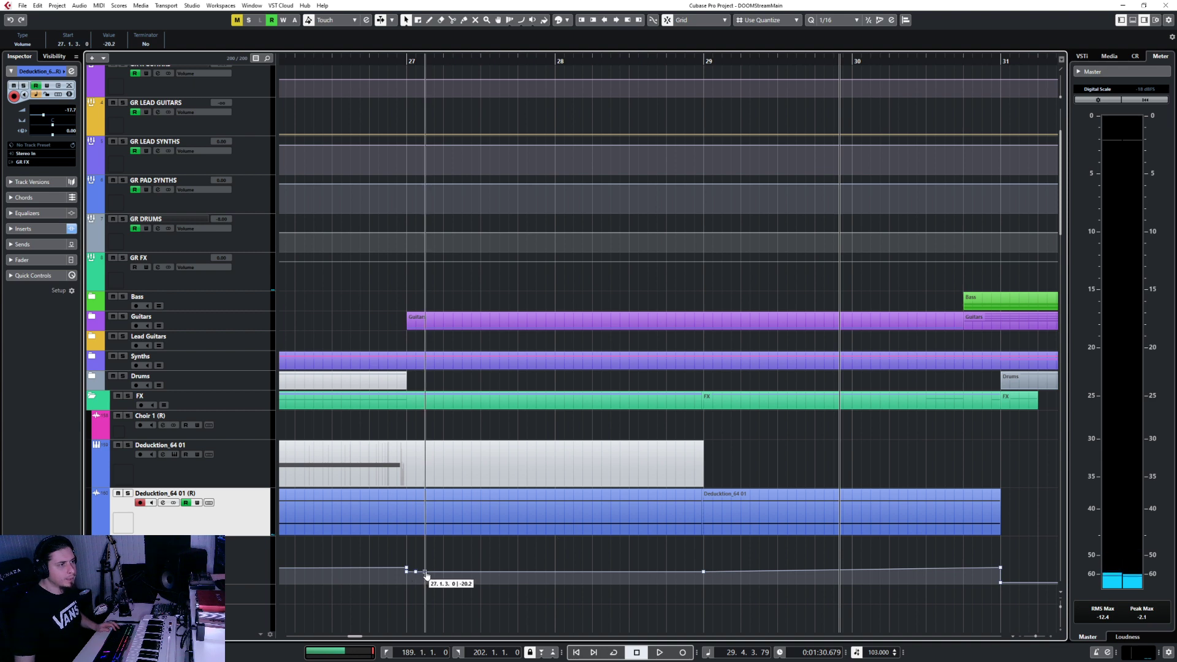
drag(427, 575, 425, 570)
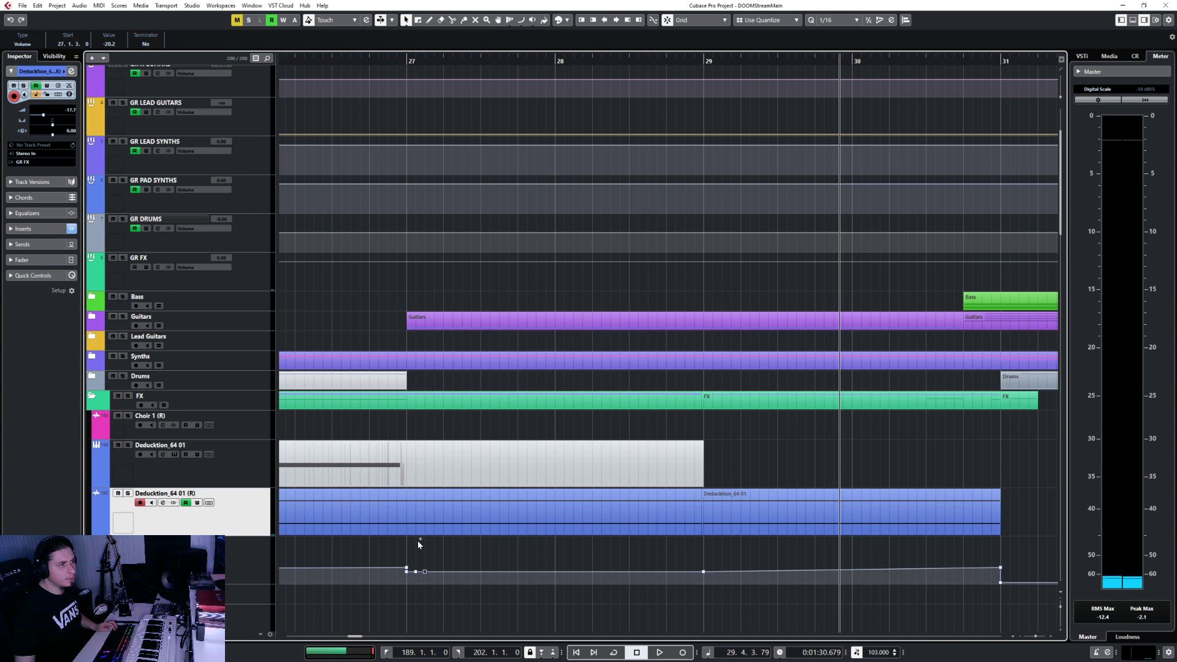
scroll(416, 577, up, 4)
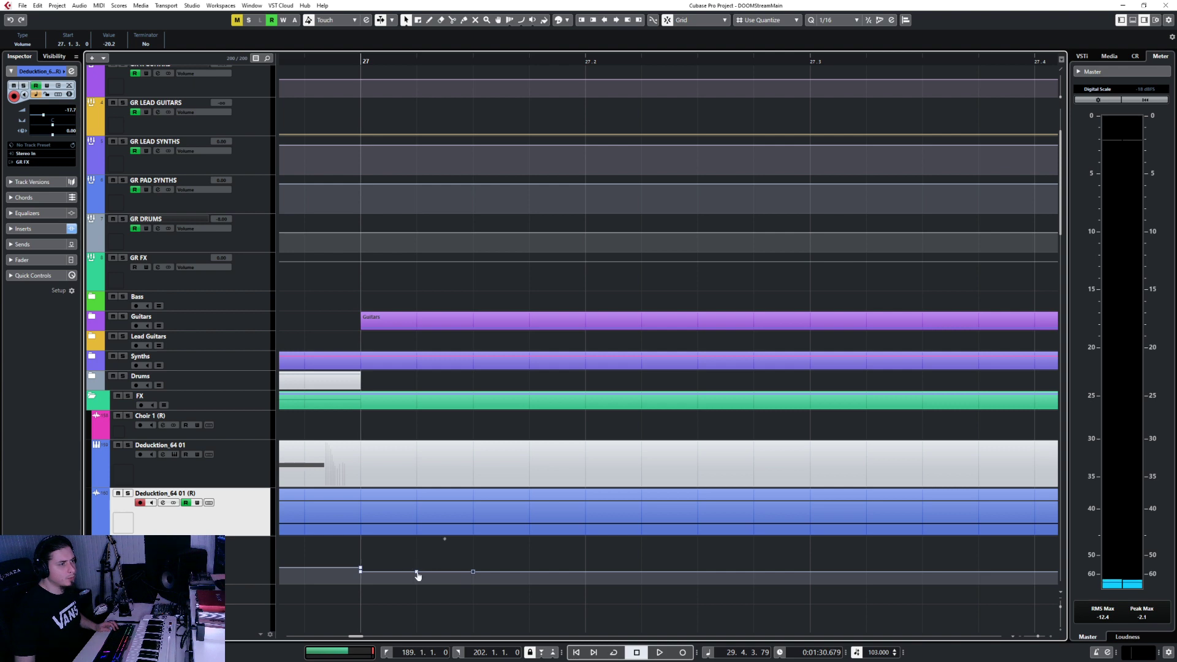
mouse_move(474, 575)
mouse_down()
mouse_move(474, 600)
mouse_move(473, 572)
mouse_up()
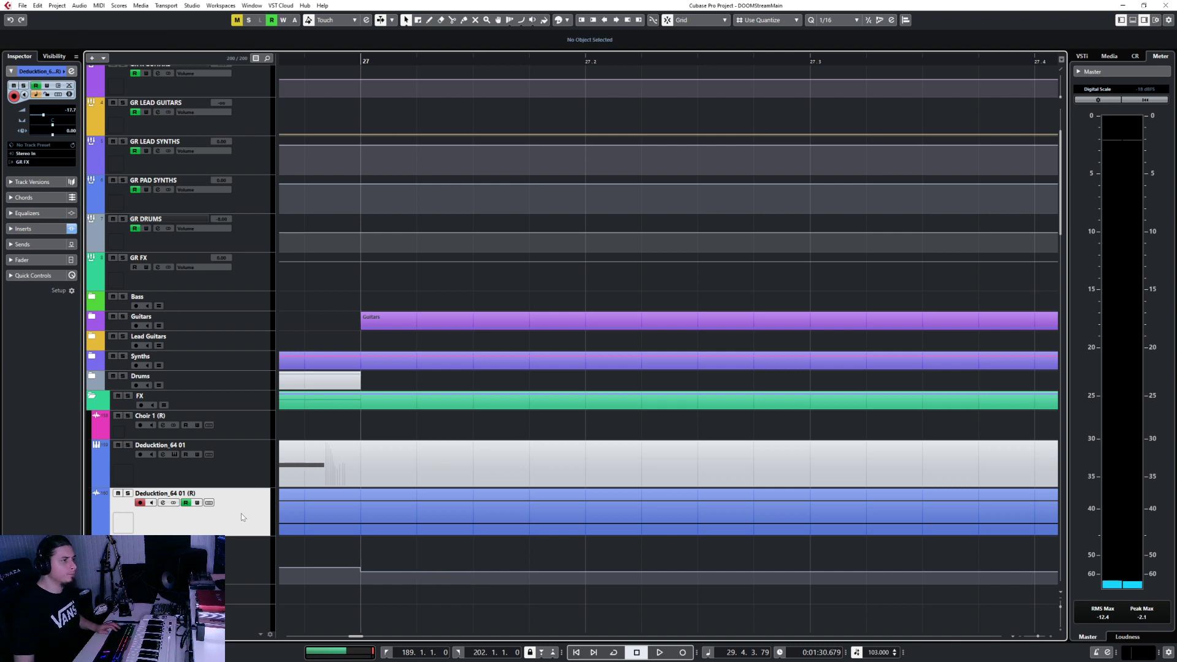
Add kHs Trance Gate in the rendered track's second insert slot, keeping its defaults, and close the plugin and mixer
key(F3)
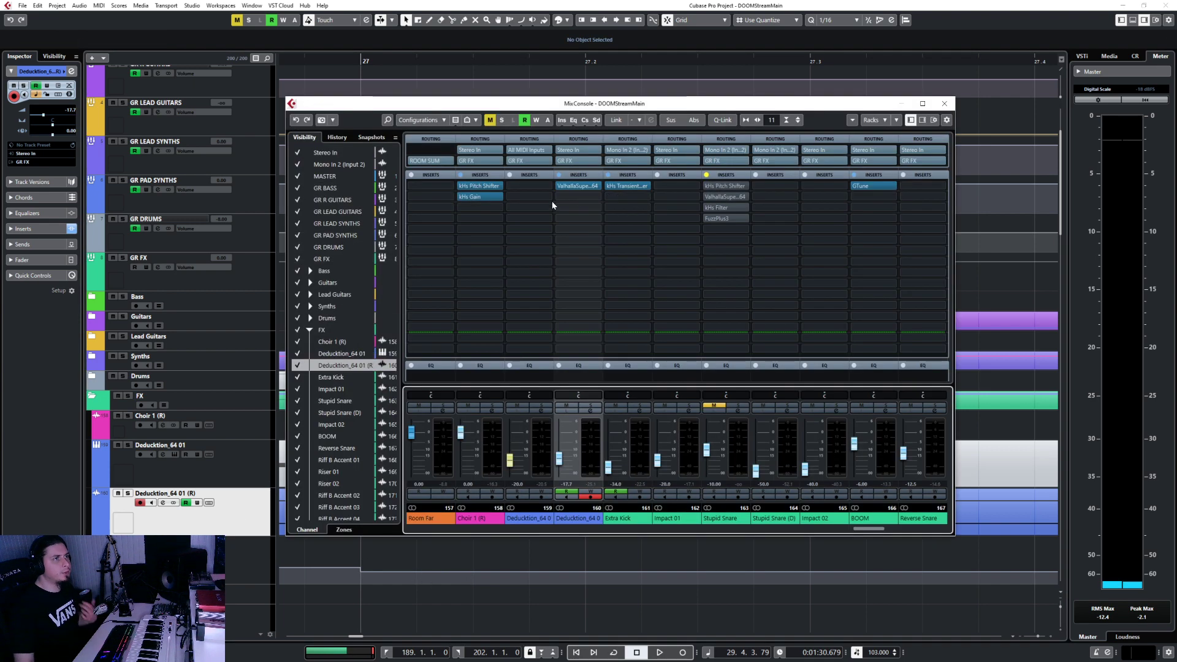
click(586, 197)
text(trance)
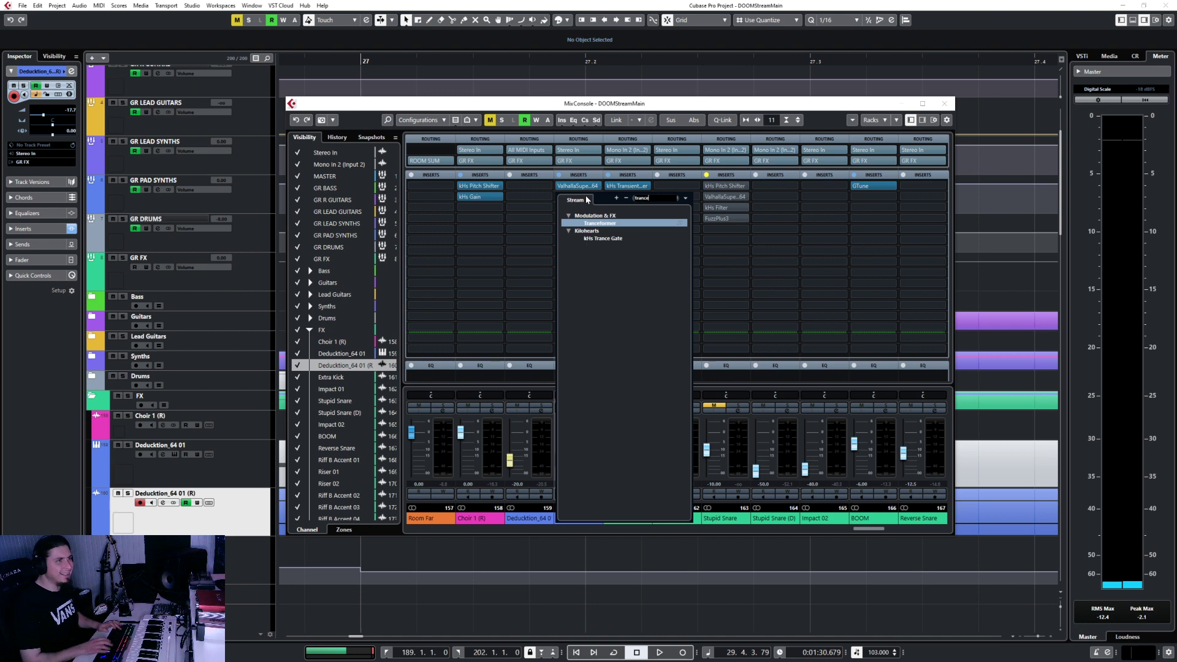
click(586, 239)
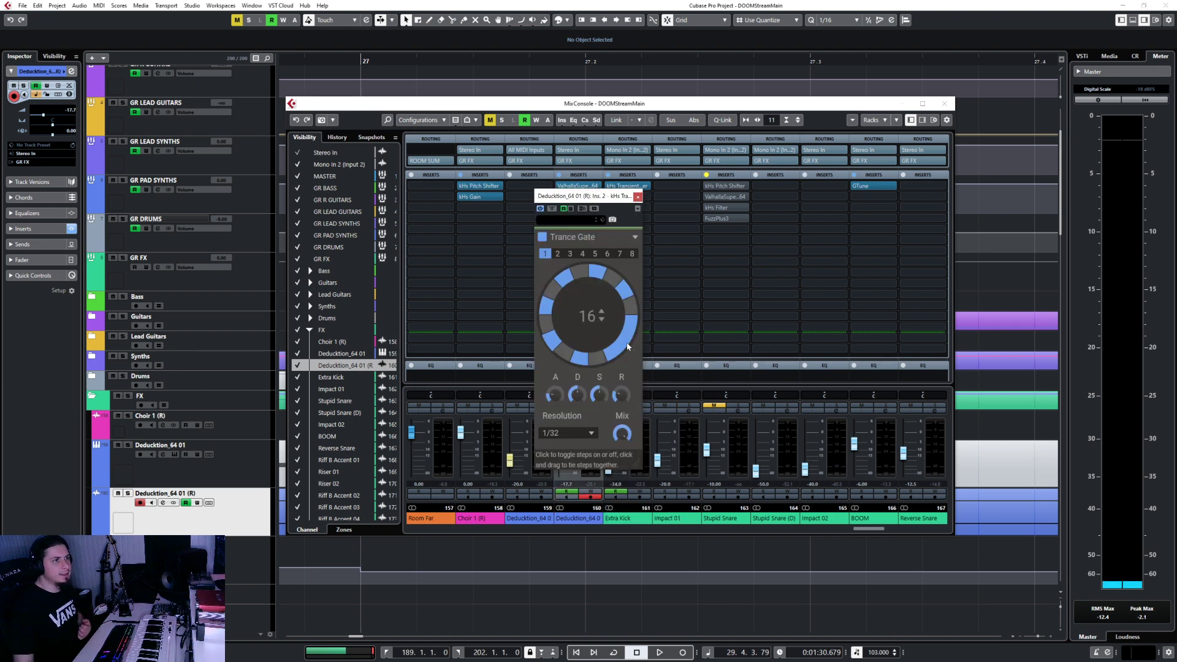
click(638, 197)
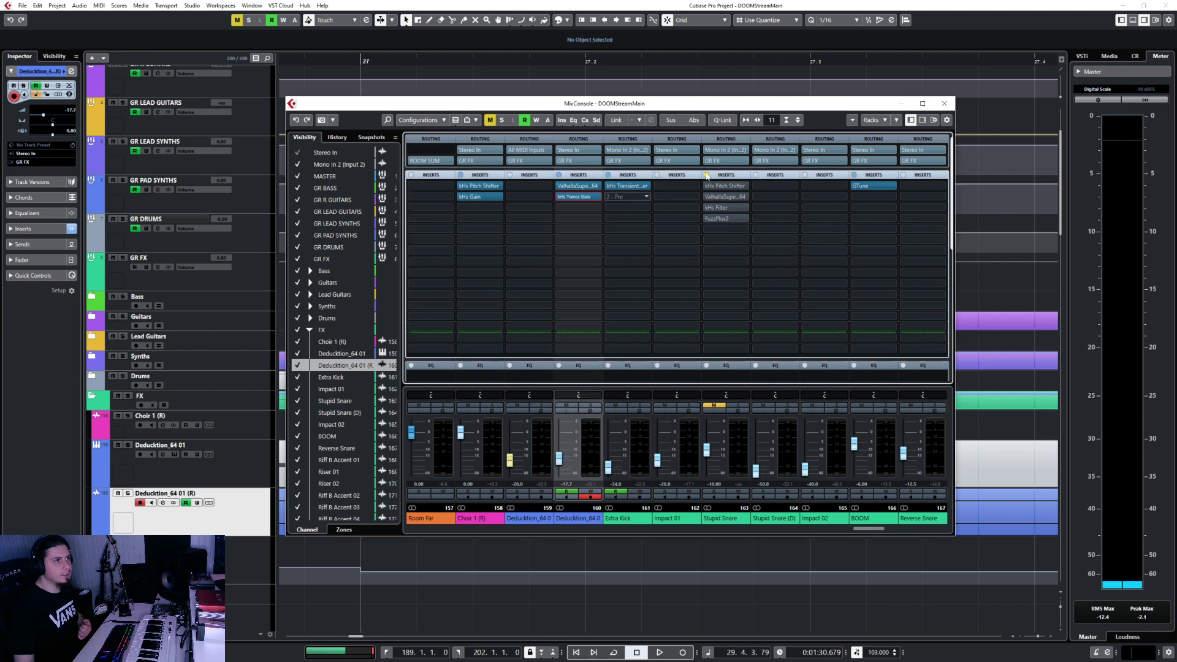
click(945, 104)
Solo the rendered track and audition the trance-gated sound from bar 27 to about bar 31
key(g)
key(g)
key(g)
key(g)
key(s)
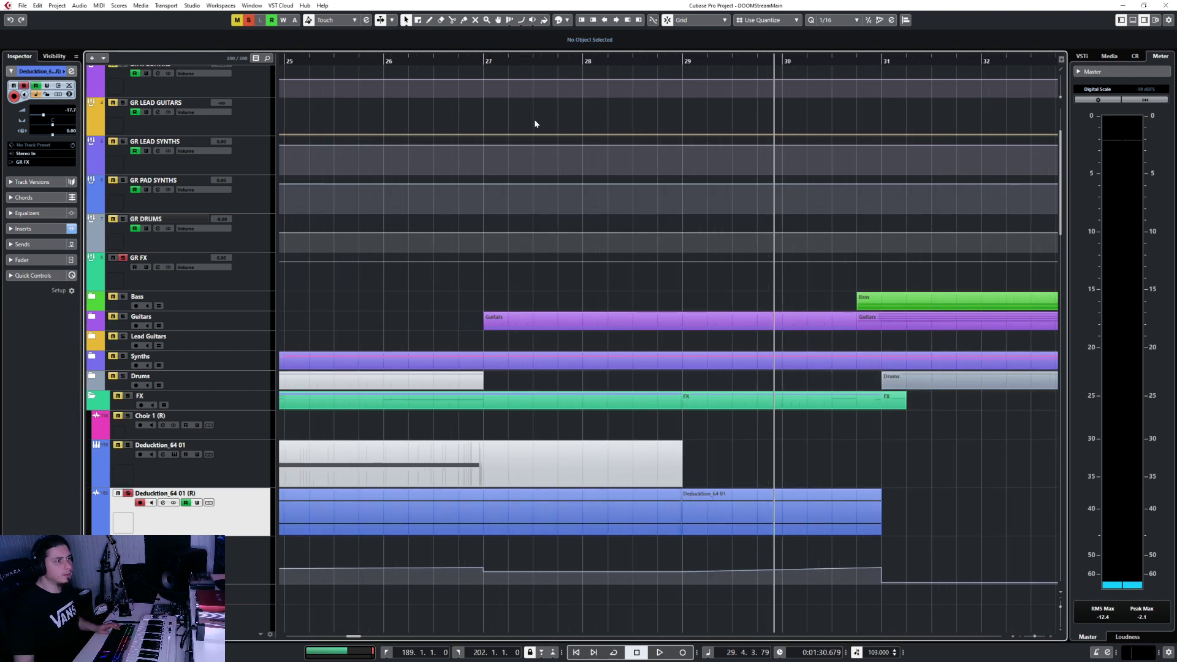
click(487, 64)
key(space)
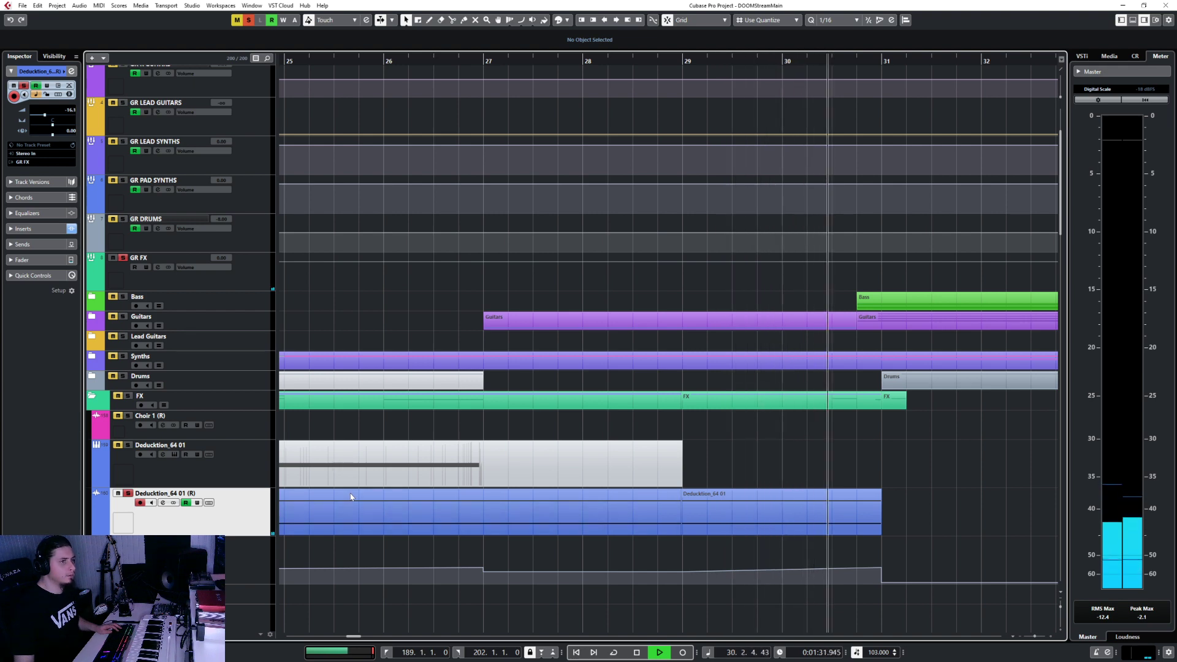
key(space)
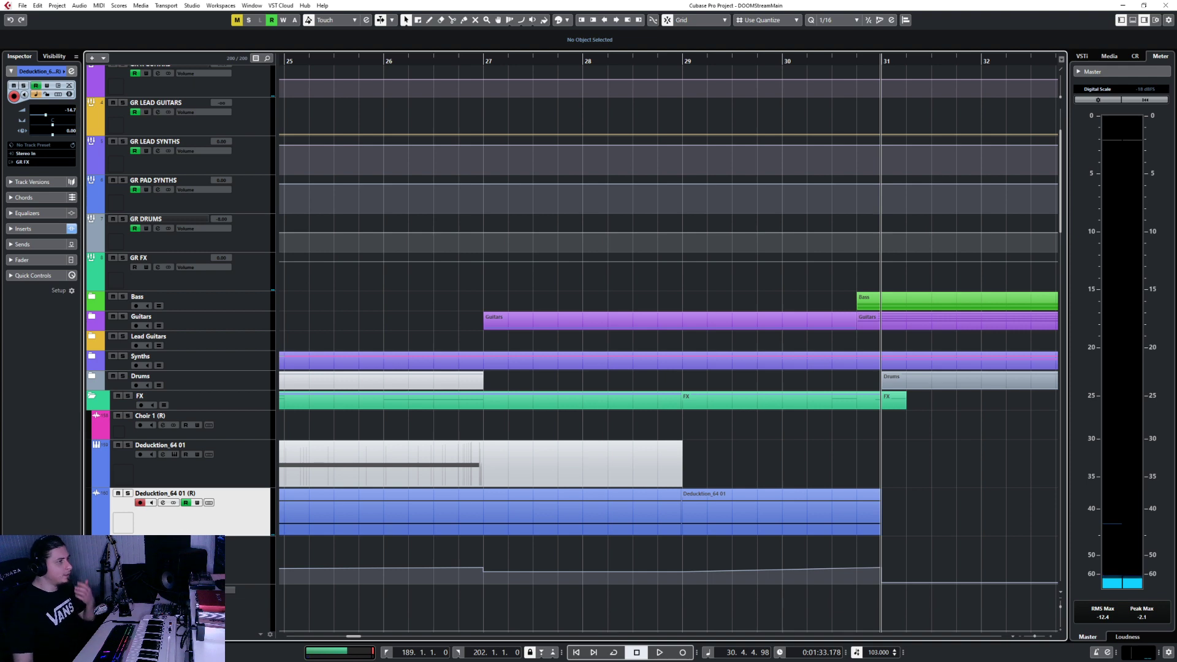
Add an automation lane for the Trance Gate's Enabled parameter, keeping it off before bar 27 and on from bar 27
click(196, 590)
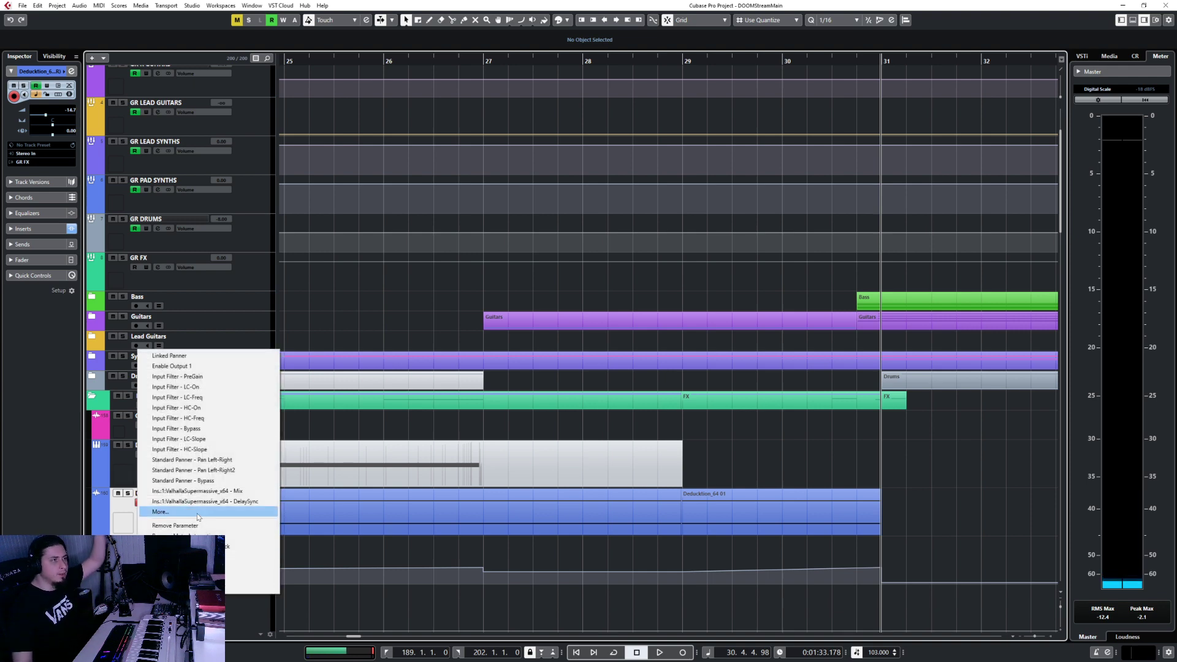
click(198, 512)
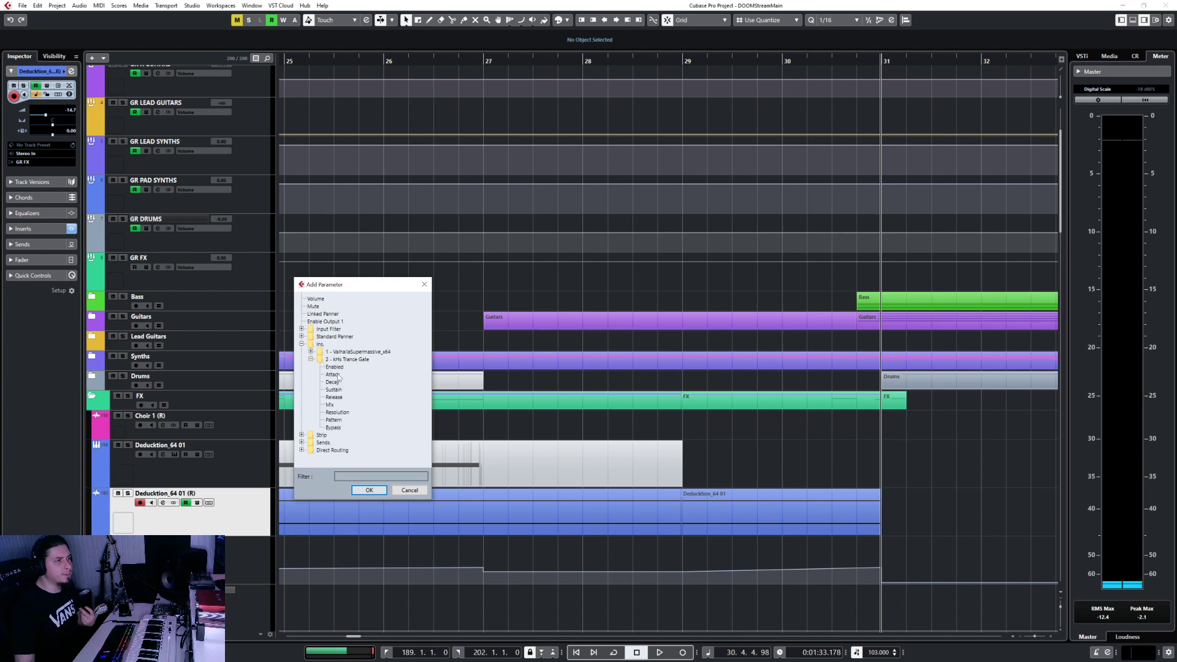
double_click(342, 373)
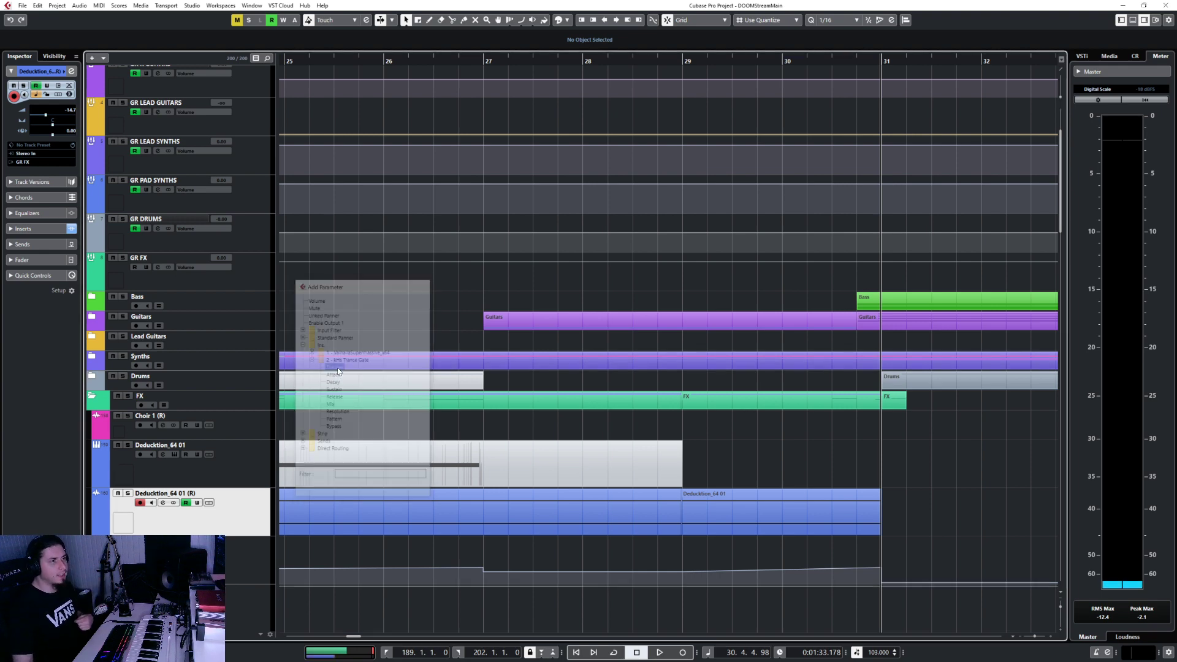
scroll(506, 488, down, 3)
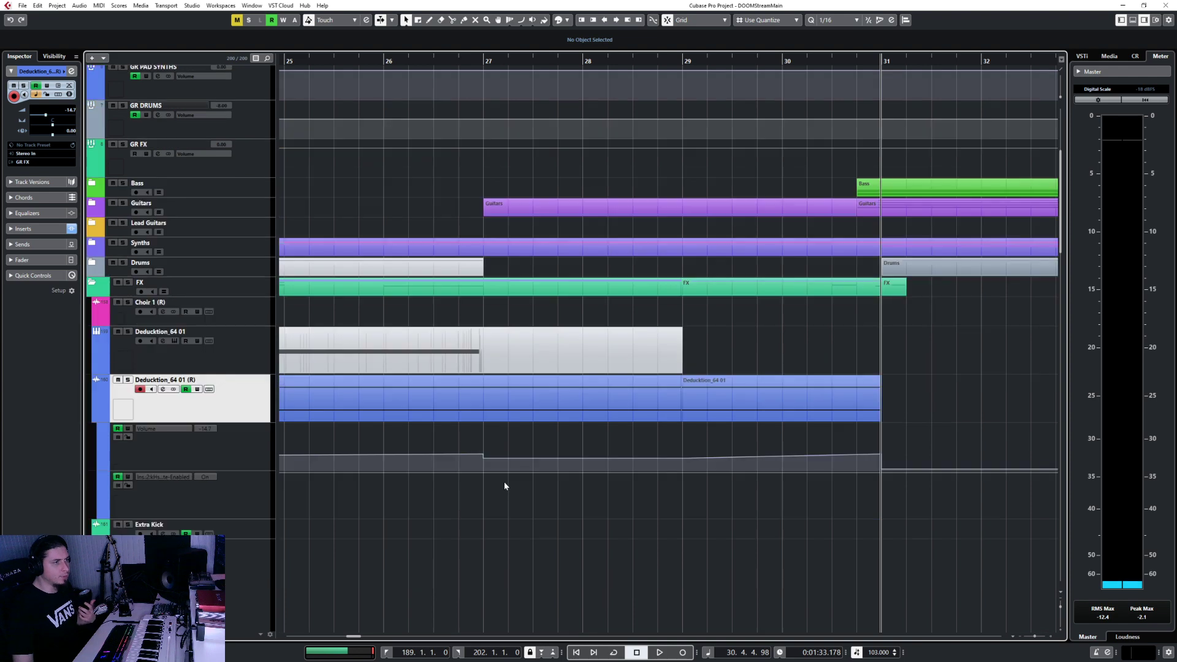
drag(488, 487, 483, 428)
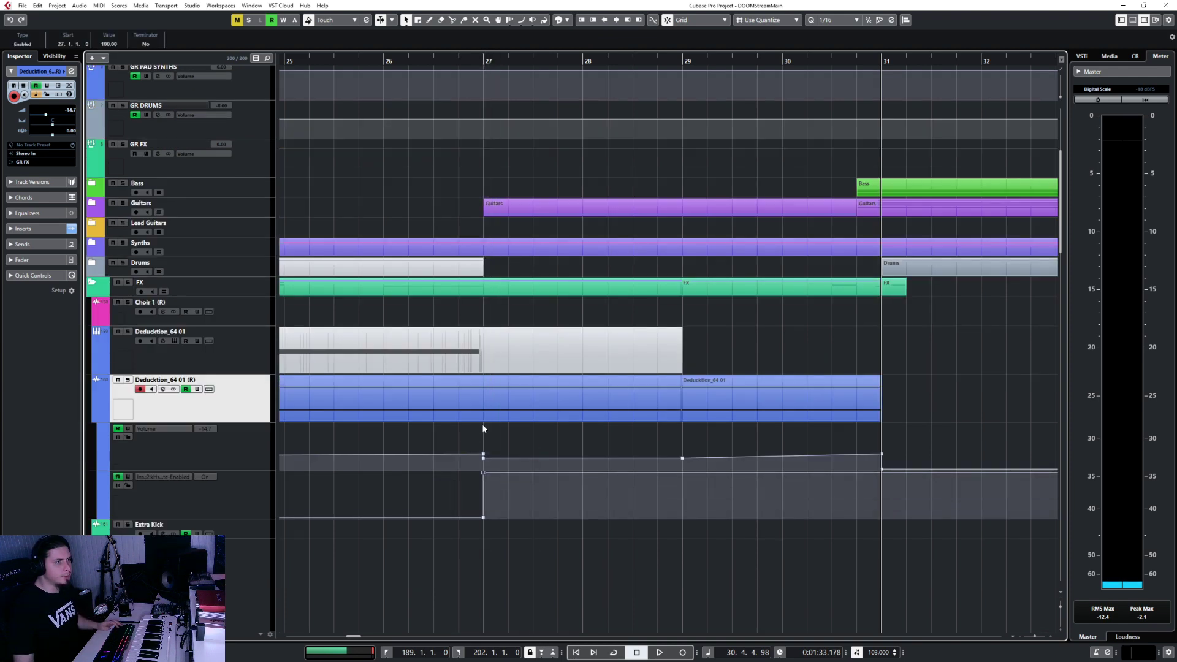
Play the full arrangement from about bar 26 past bar 31 to check the gate coming in, and stop playback
click(377, 61)
key(space)
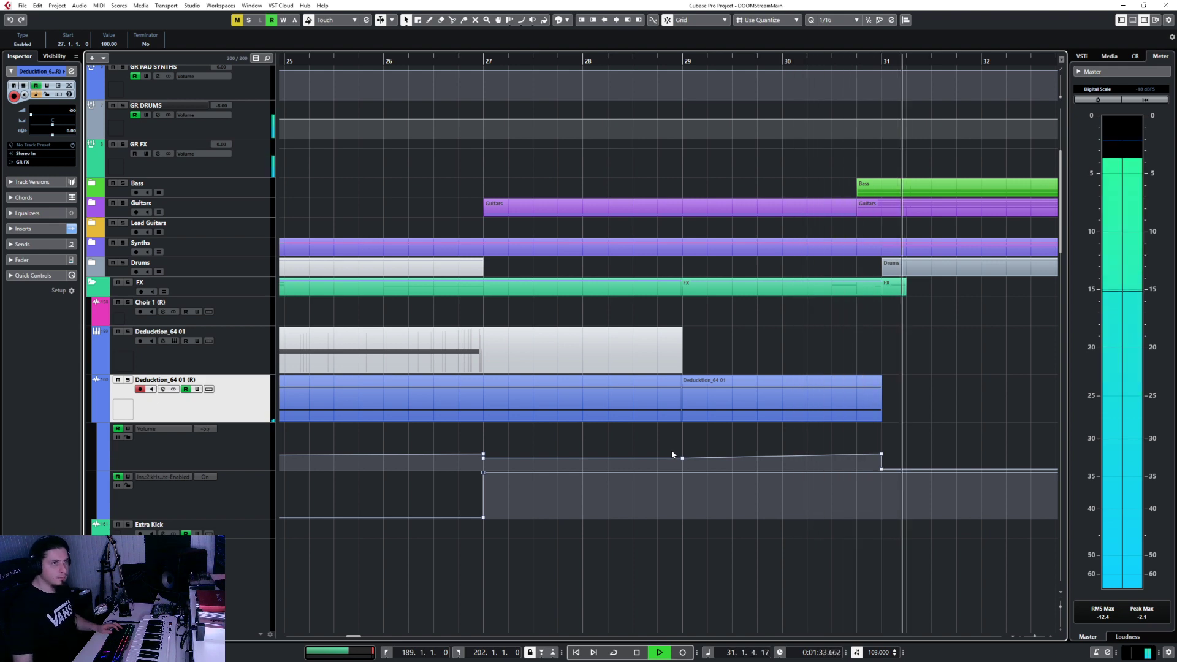
key(space)
Raise the rendered track's volume automation to -10.4 just before bar 31, where the bass enters, and drop it to silence there
click(879, 414)
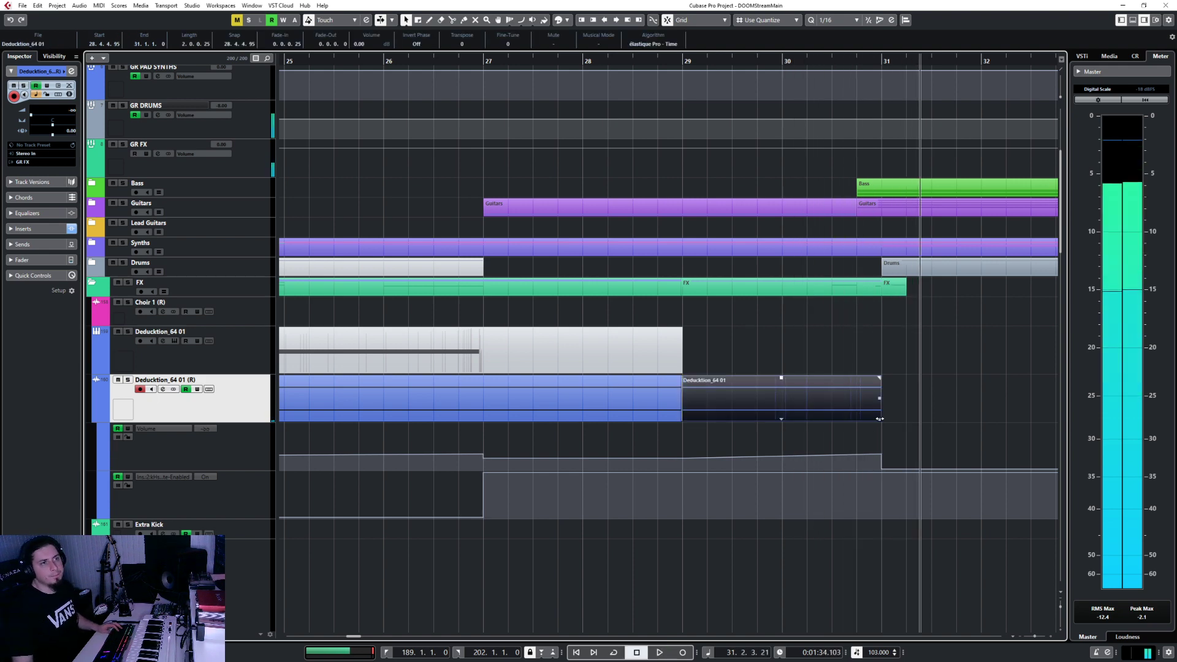
click(857, 450)
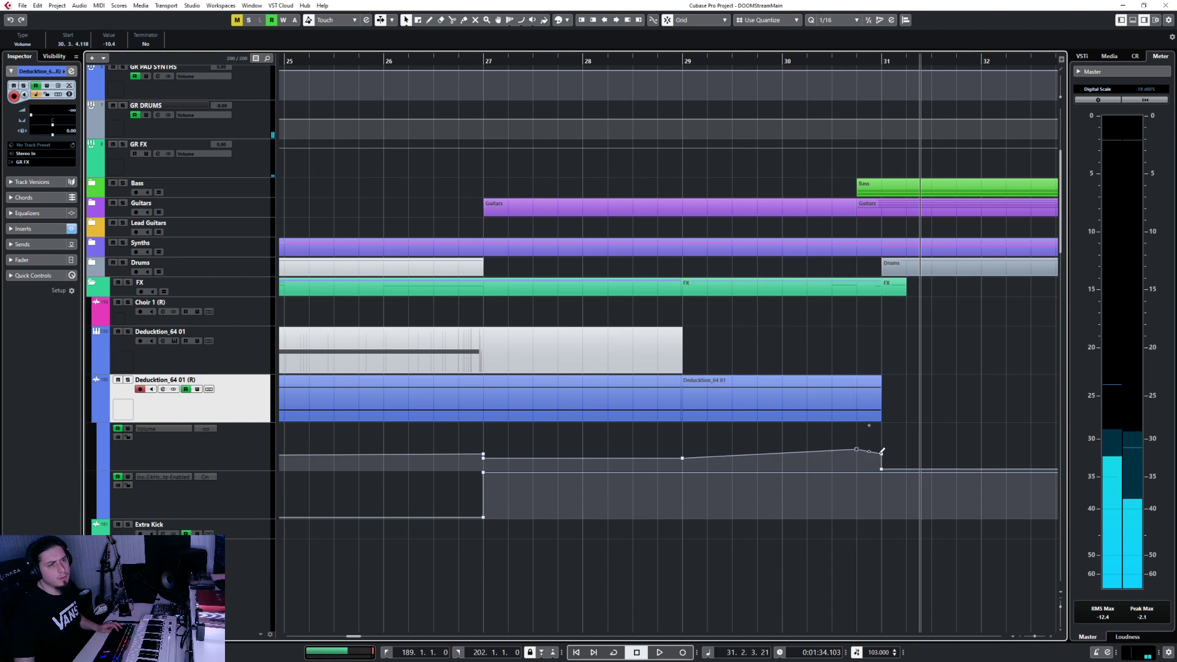
drag(882, 451, 857, 484)
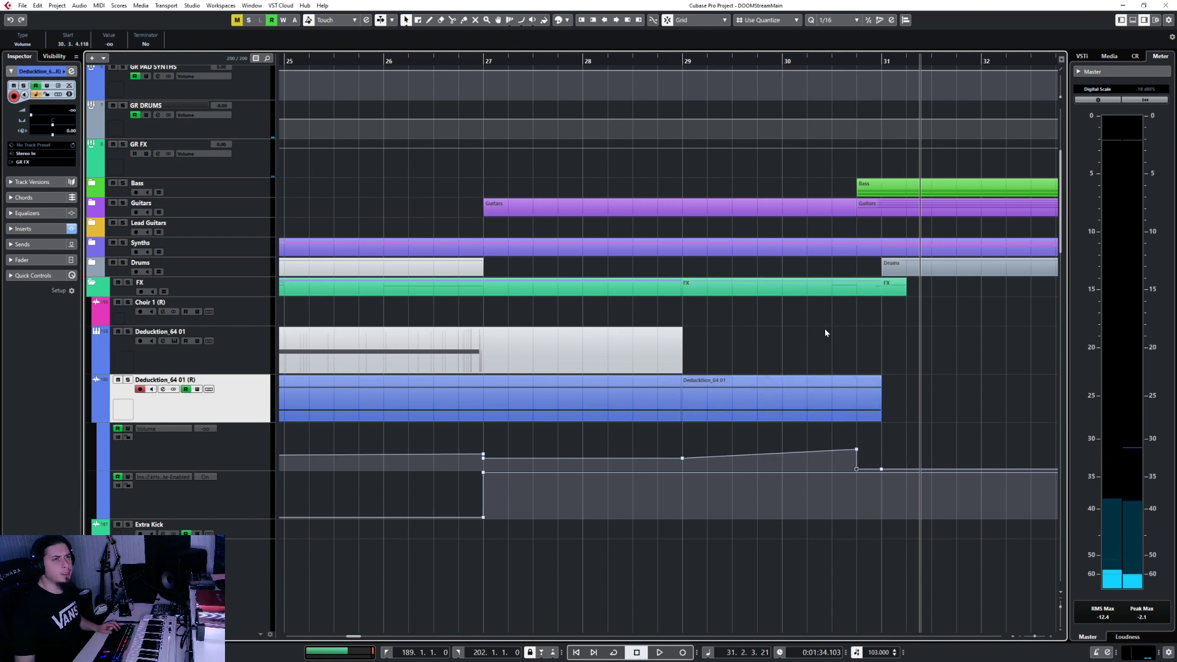
Examine the tracks in the Synths and Lead Synths folders around bars 25–32, including the contents of the Riff A Glitch 01 folder
scroll(932, 416, down, 10)
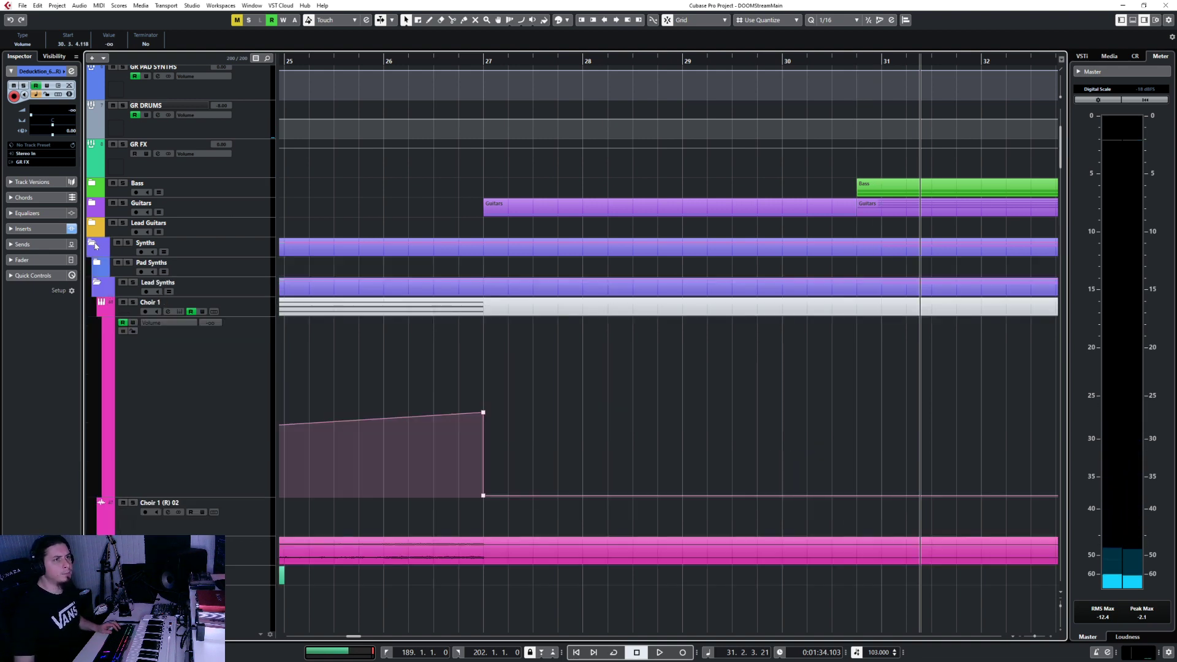
scroll(932, 417, down, 15)
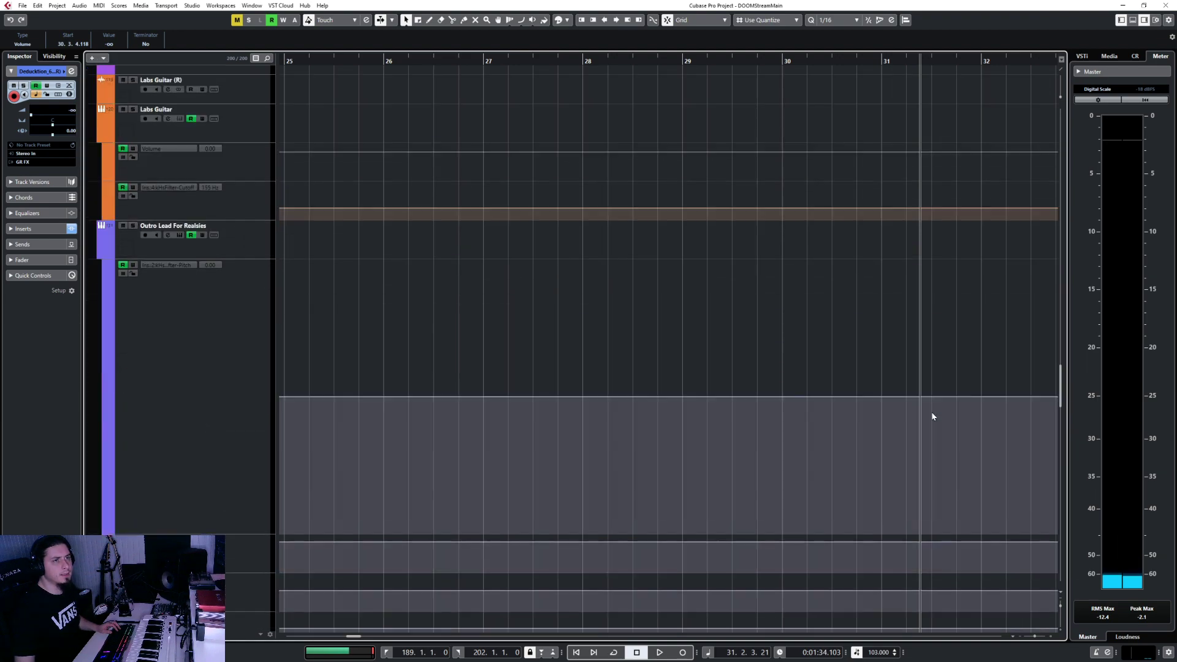
scroll(932, 417, up, 20)
scroll(932, 416, up, 10)
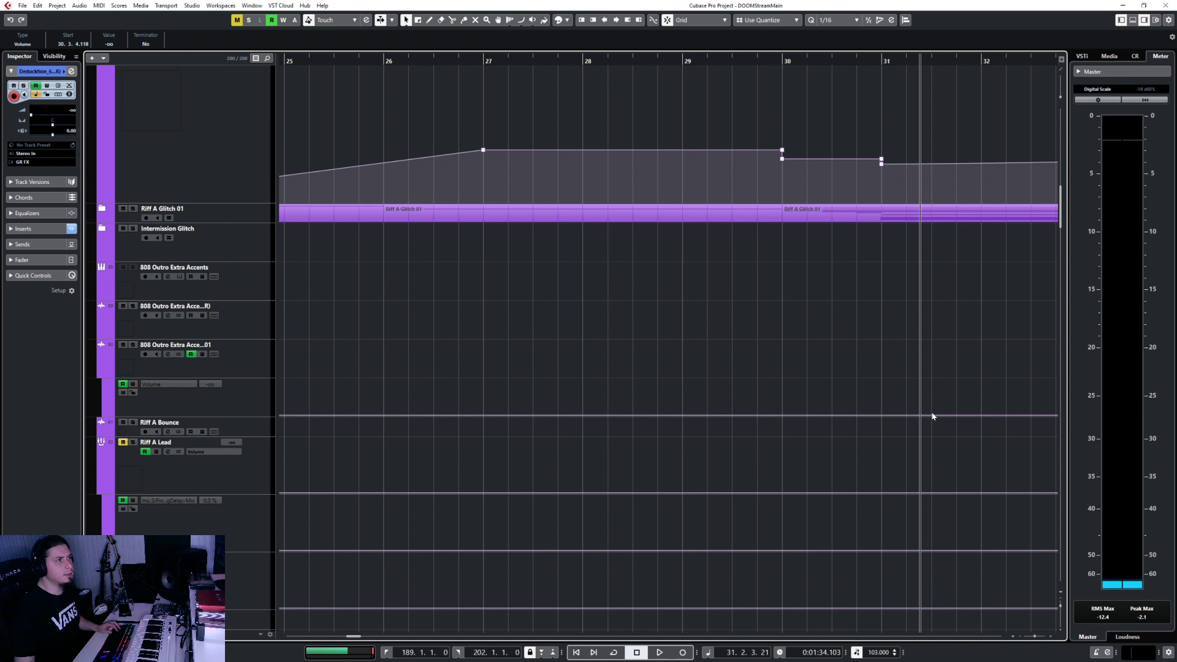
scroll(932, 417, up, 2)
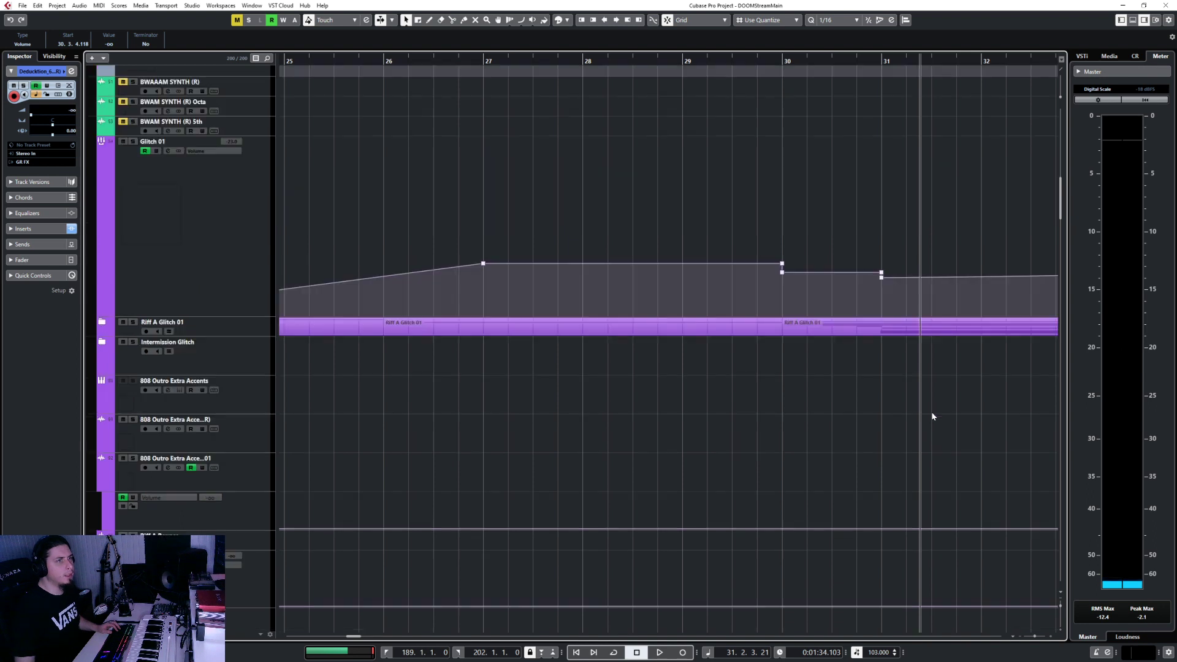
click(102, 323)
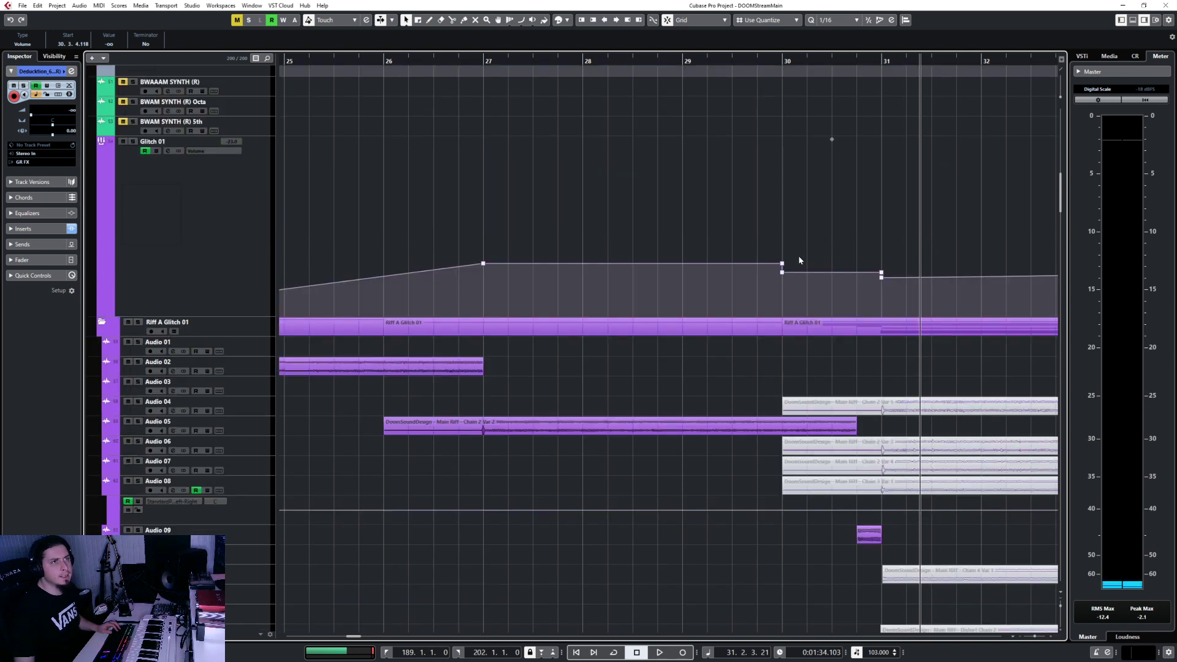
click(102, 323)
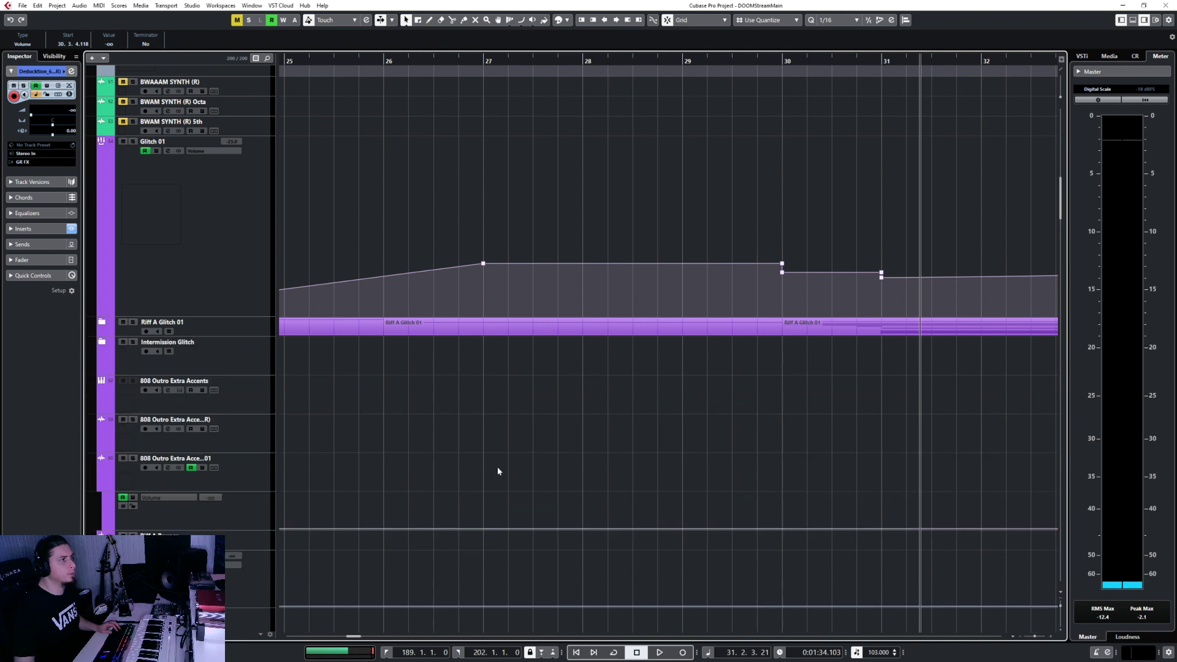
scroll(523, 414, up, 5)
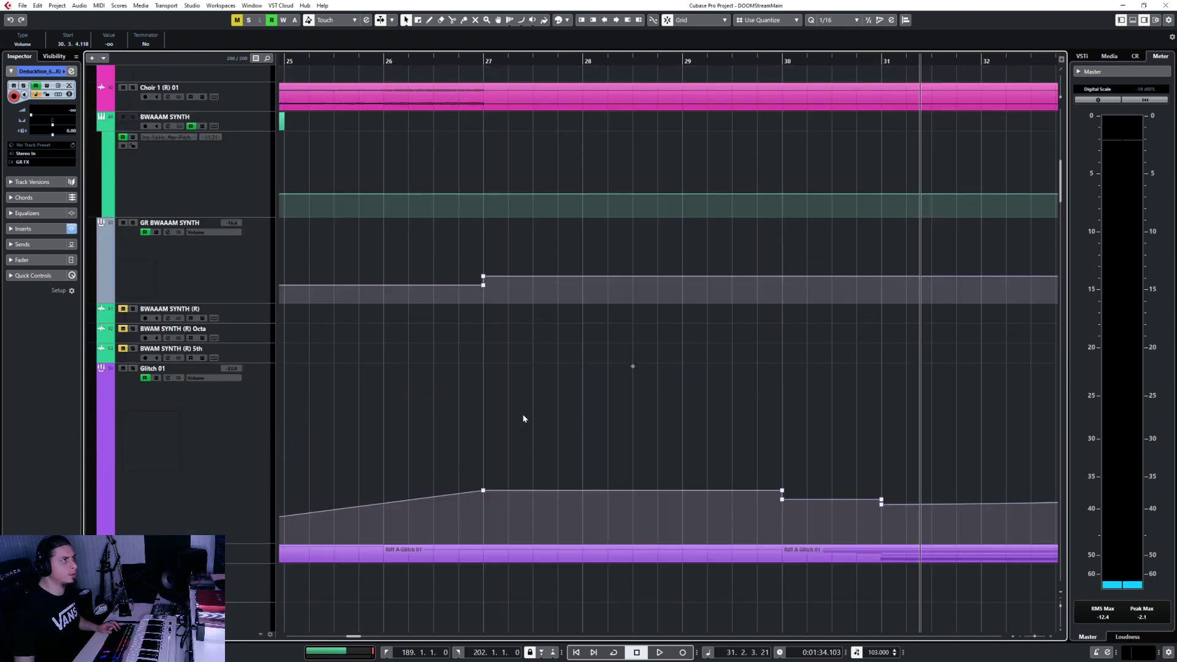
scroll(524, 419, up, 8)
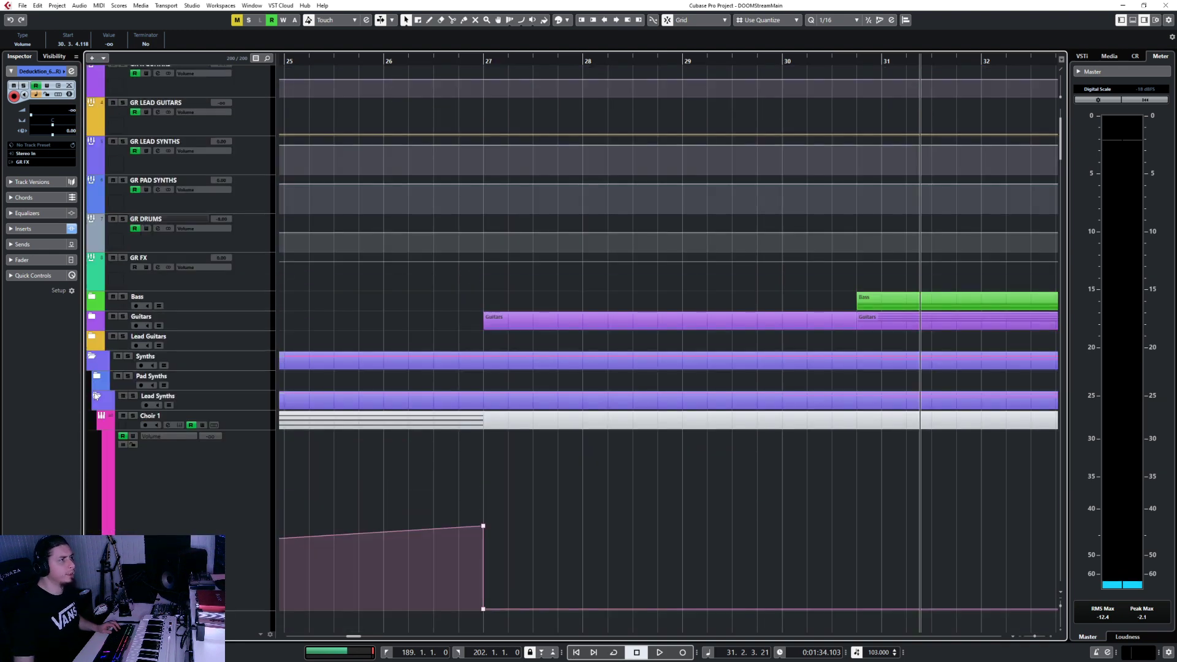
Collapse the Lead Synths folder and play the arrangement from about bar 26.5 past bar 31 to check the rendered track's volume drop
click(96, 395)
scroll(645, 432, down, 4)
ctrl+scroll(870, 379, up, 5)
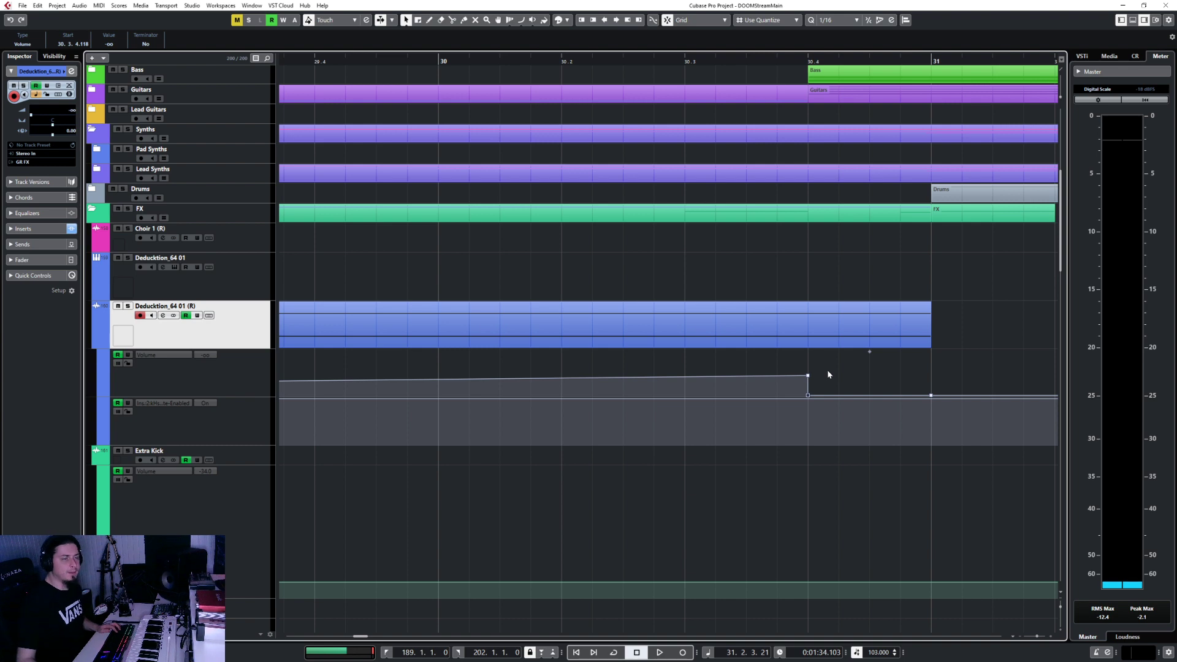
ctrl+scroll(658, 385, down, 4)
scroll(599, 384, left, 3)
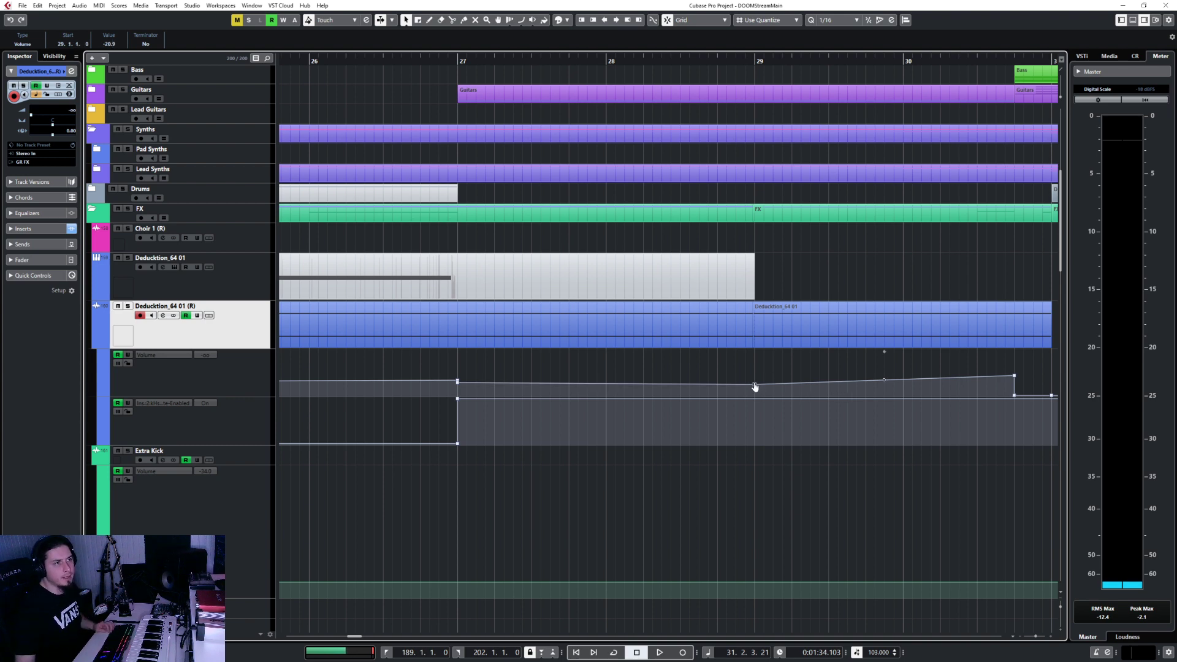
click(392, 60)
key(space)
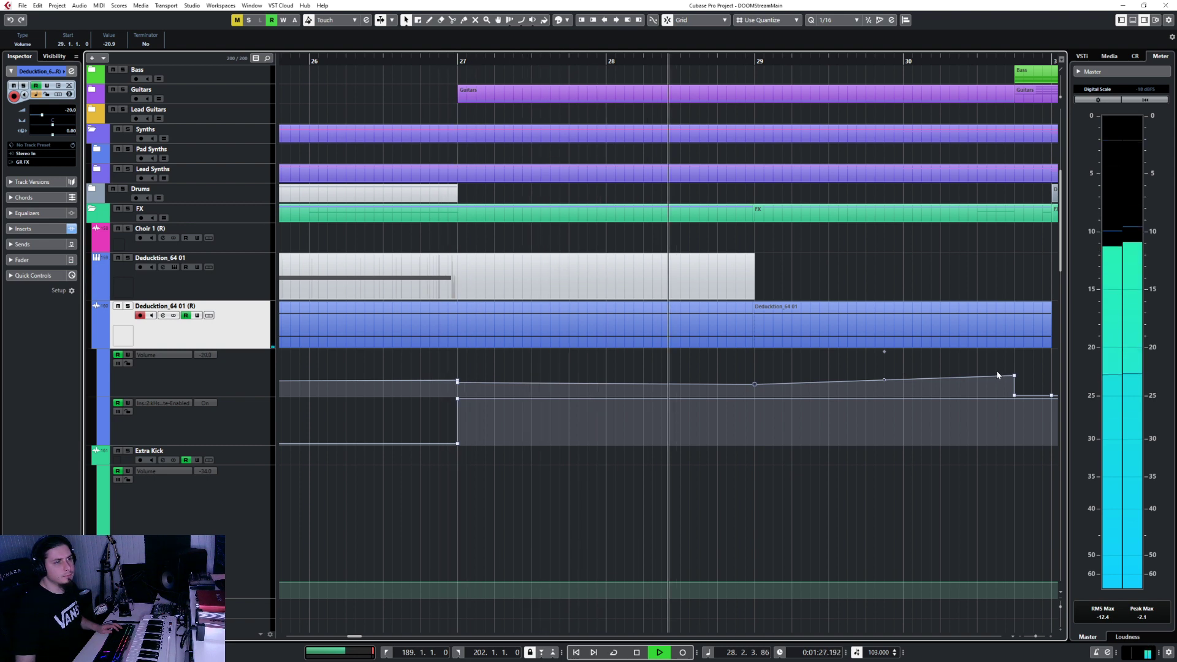
key(f)
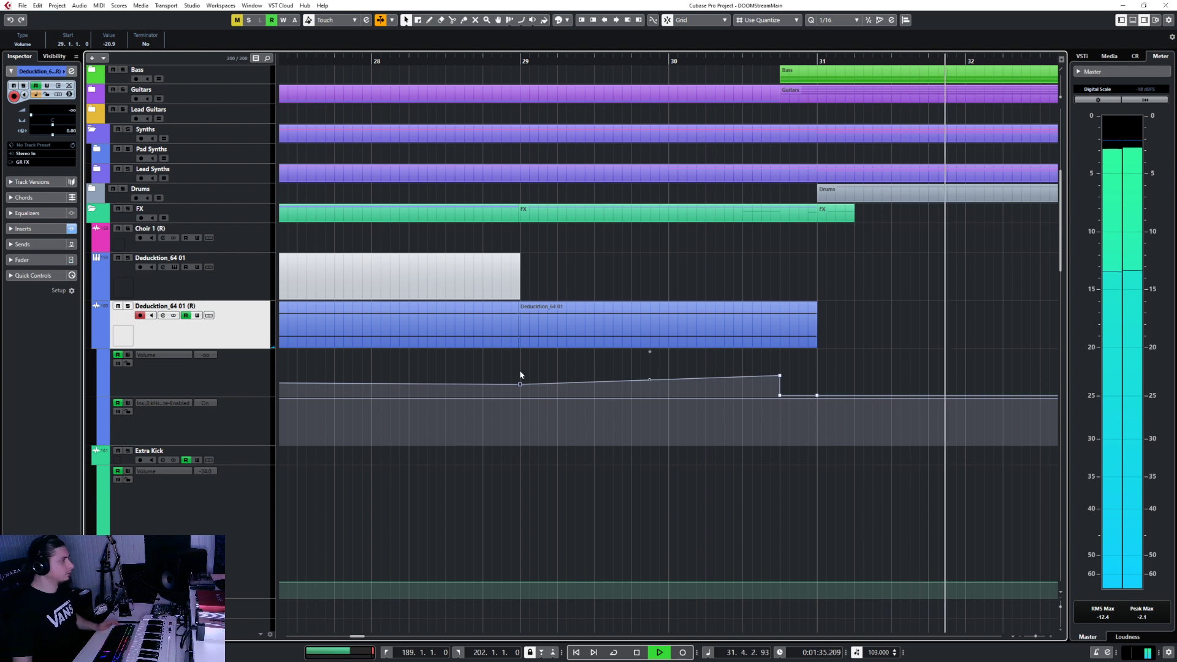
key(space)
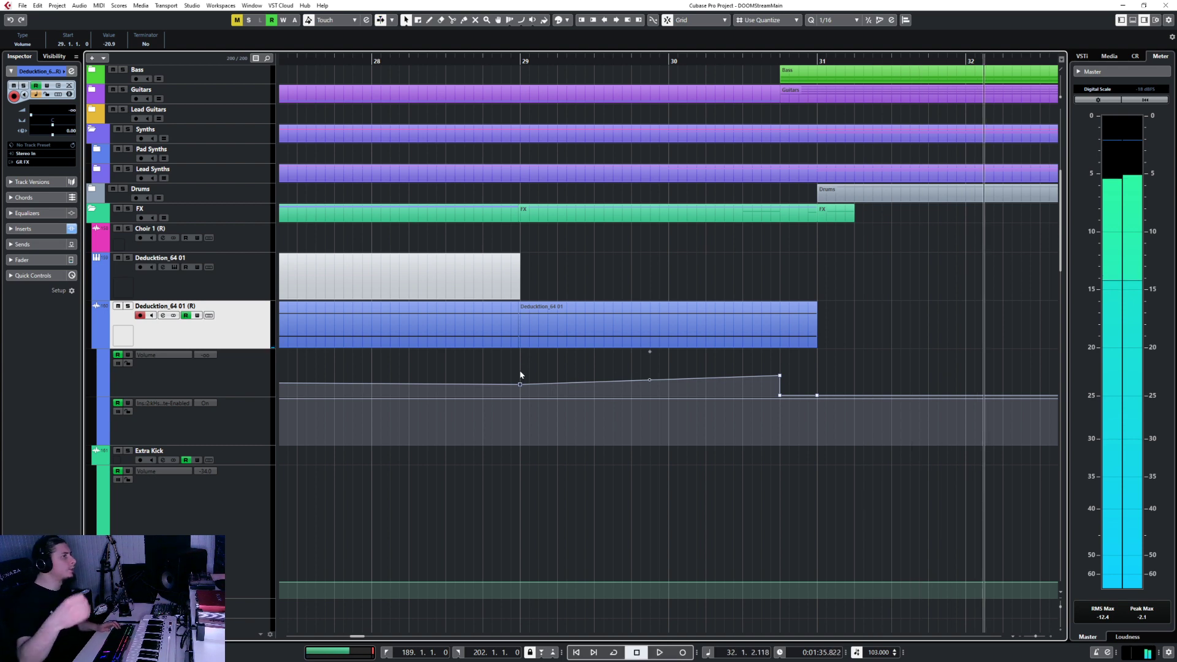
Play the intro from bar 19 to about bar 26 to review the FX layer, and select both rendered synth events
scroll(520, 370, down, 4)
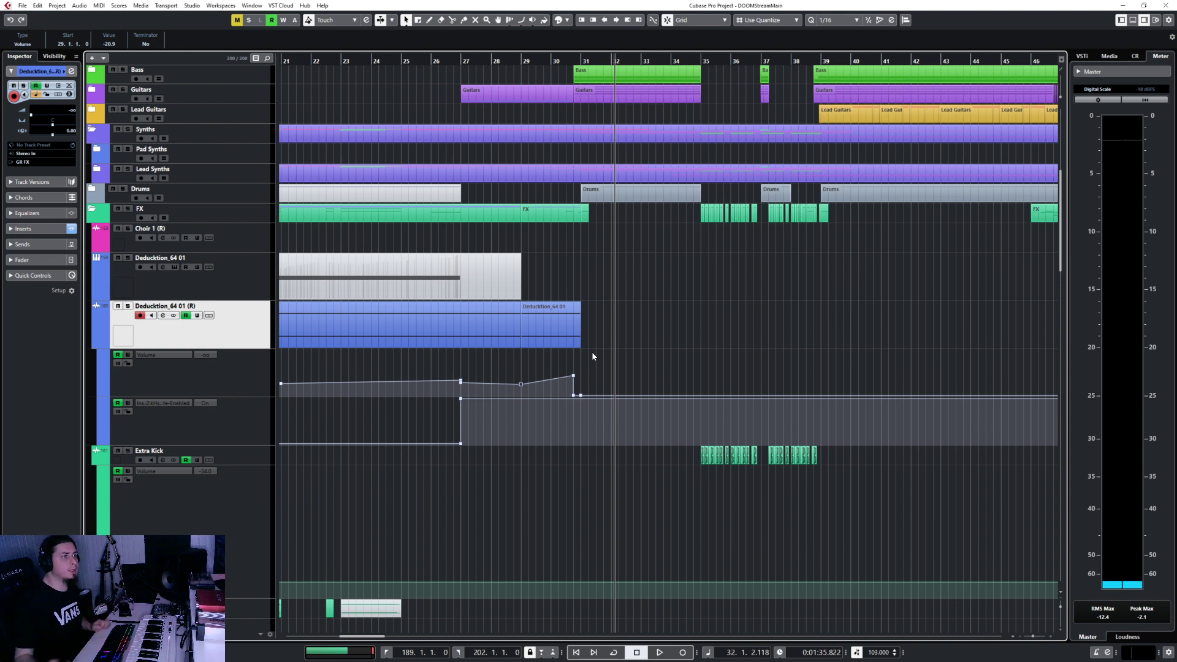
scroll(594, 353, down, 4)
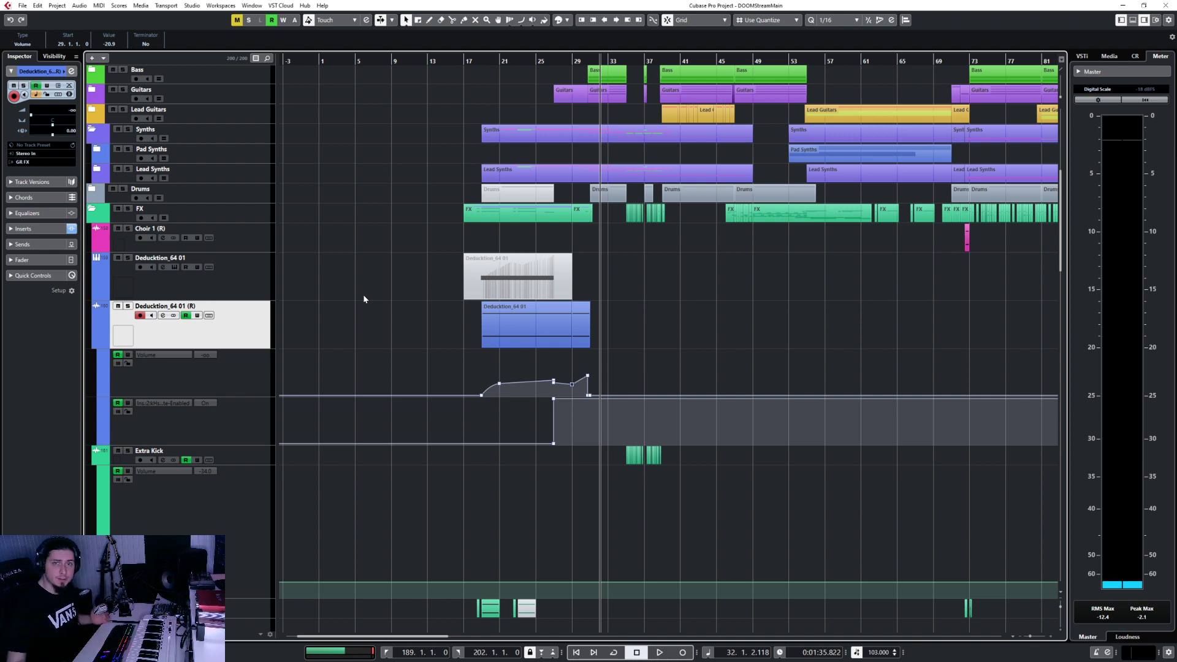
scroll(567, 299, up, 5)
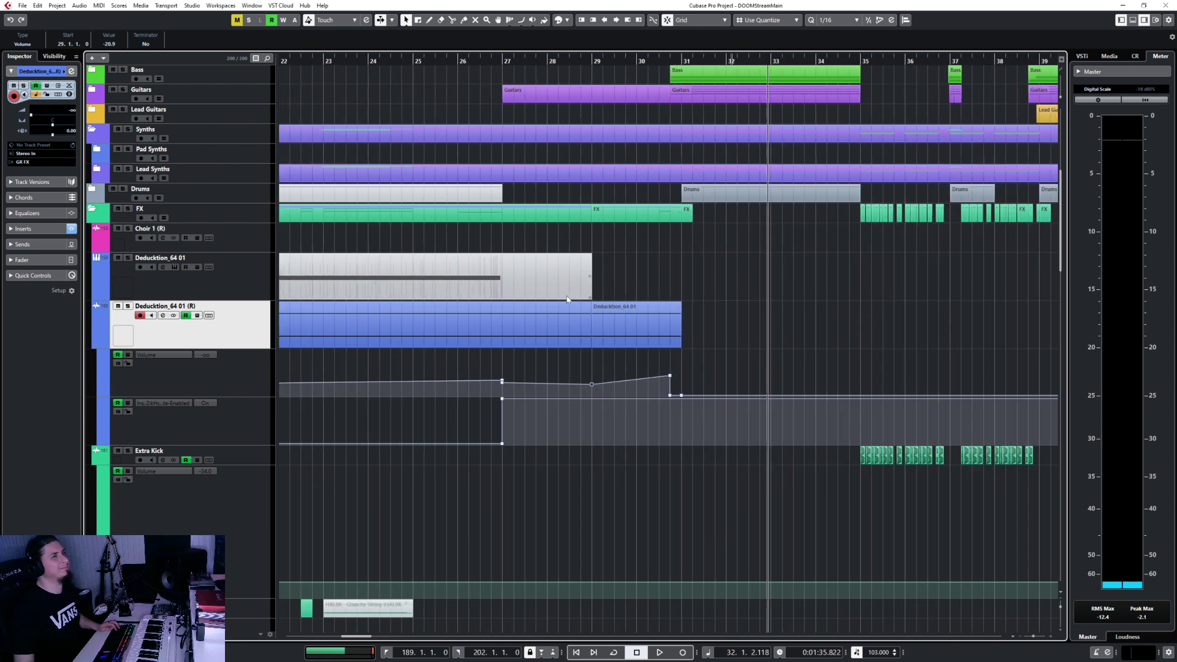
scroll(567, 299, down, 3)
click(376, 61)
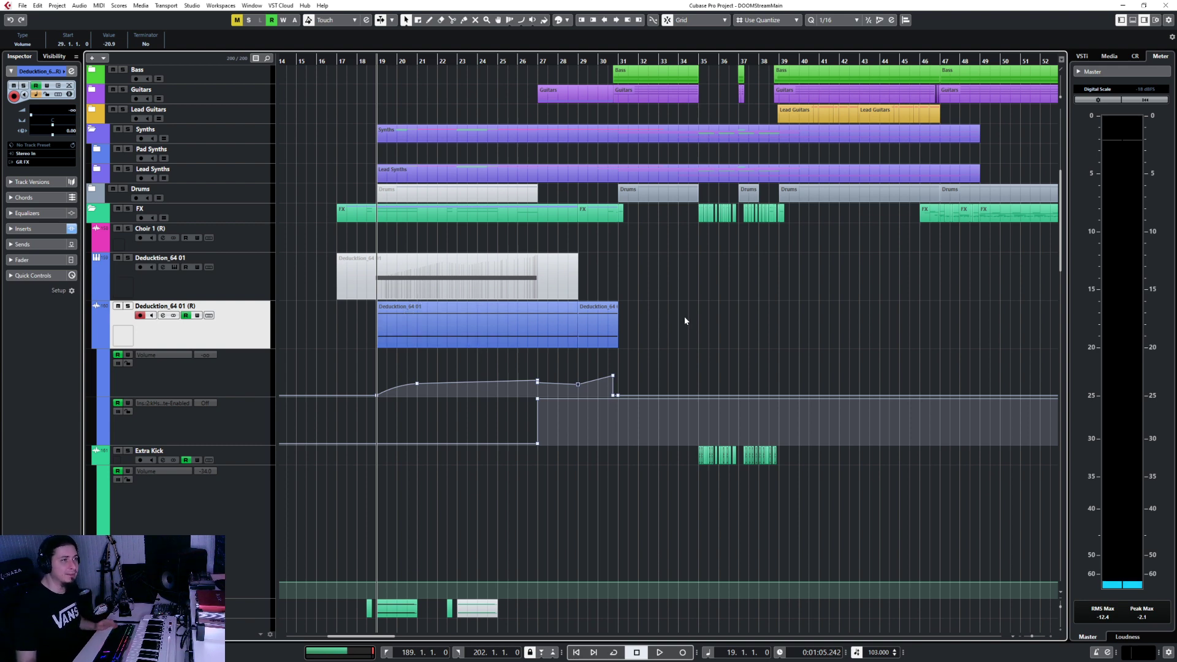
key(space)
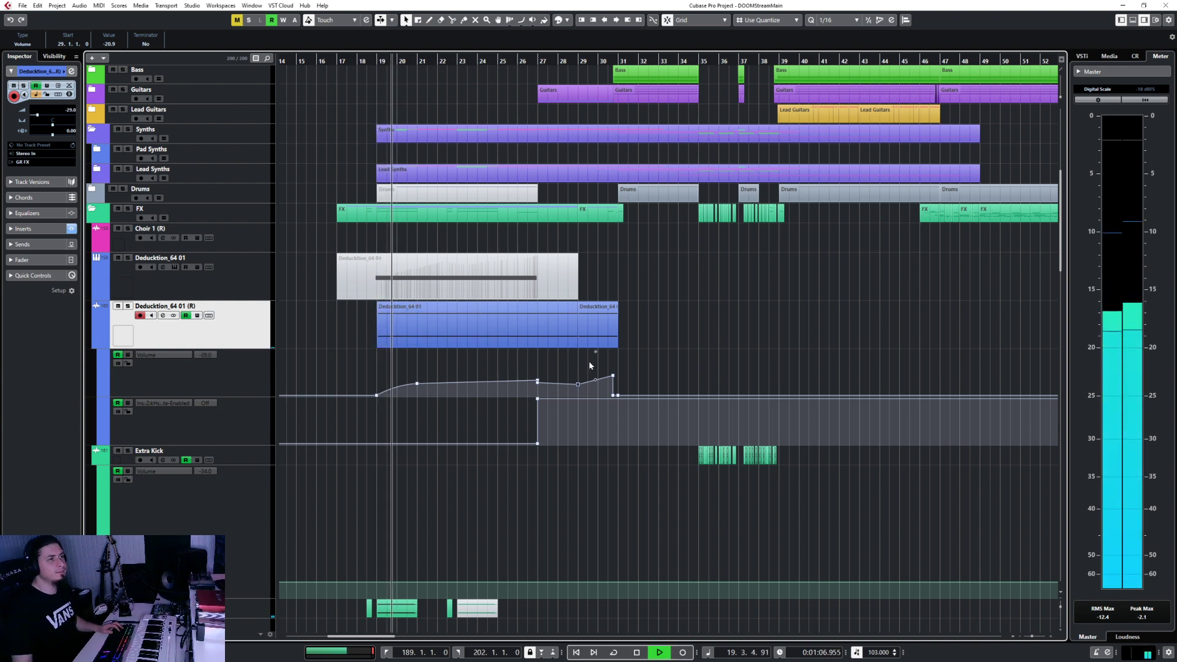
click(368, 332)
drag(369, 332, 623, 340)
click(629, 325)
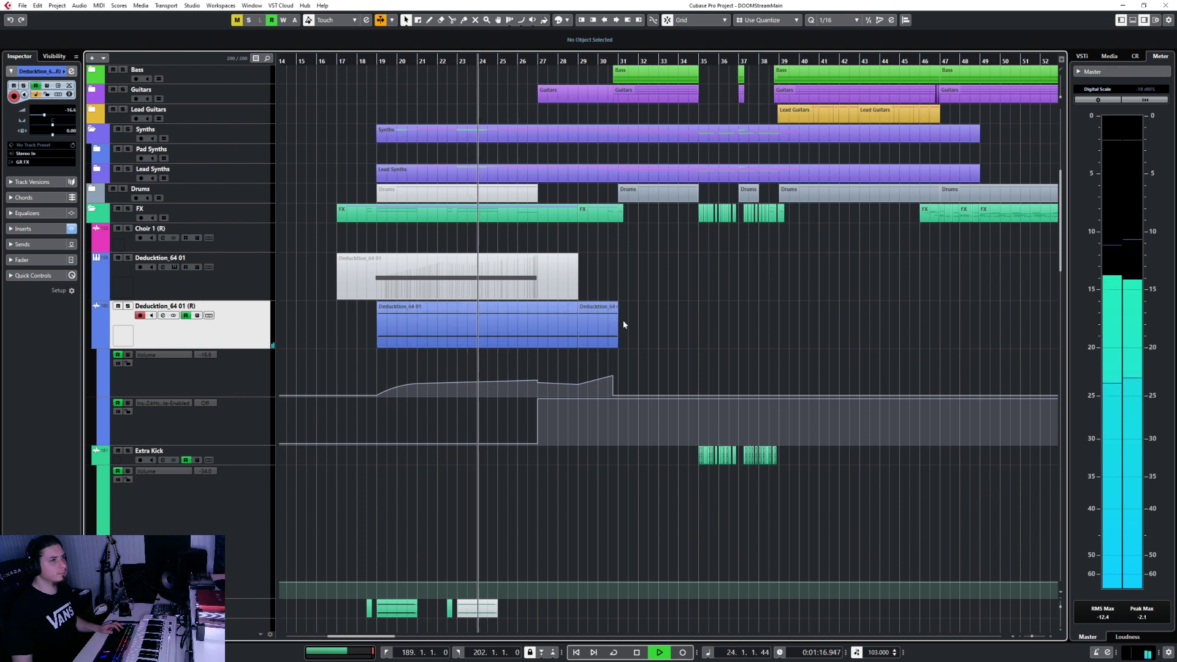
drag(653, 314, 338, 343)
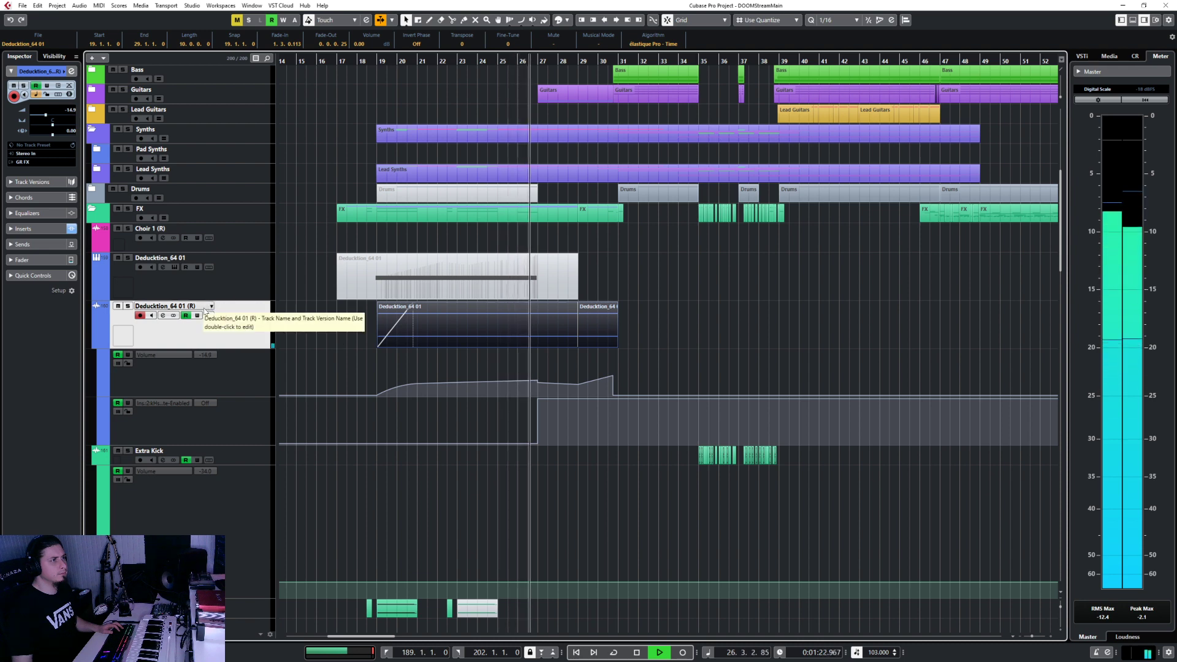
key(space)
Rename the Deducktion_64 01 instrument track to Intro Whistle and set its output to No VST Instrument
double_click(184, 258)
text(Intro Whistle)
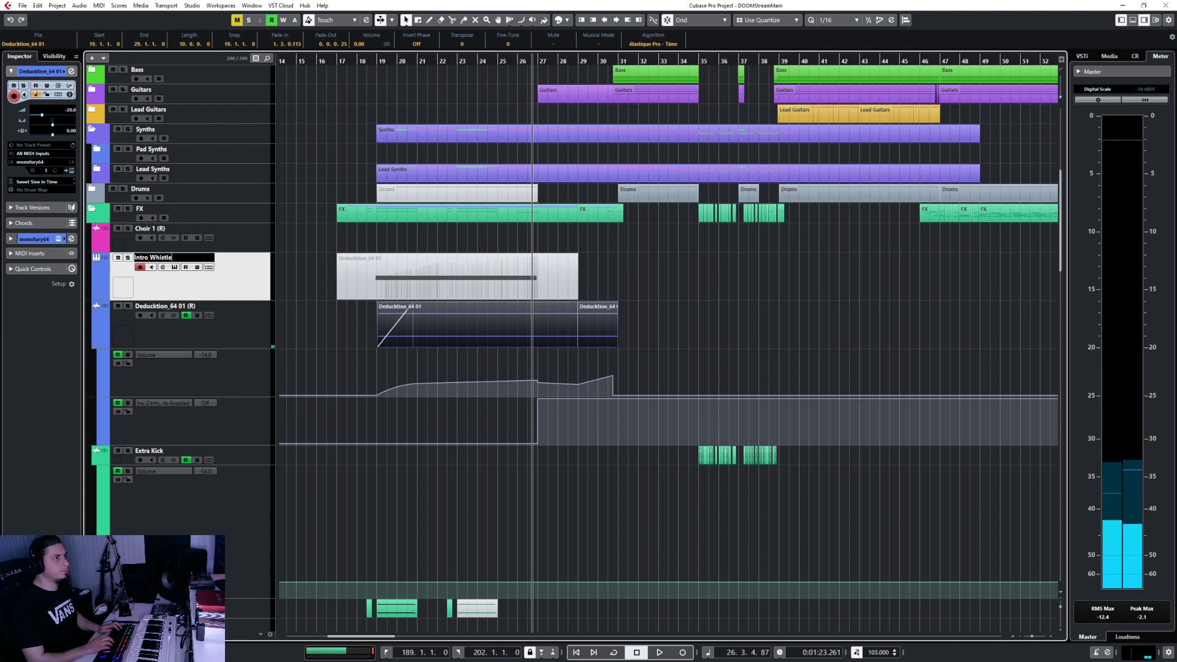
key(Return)
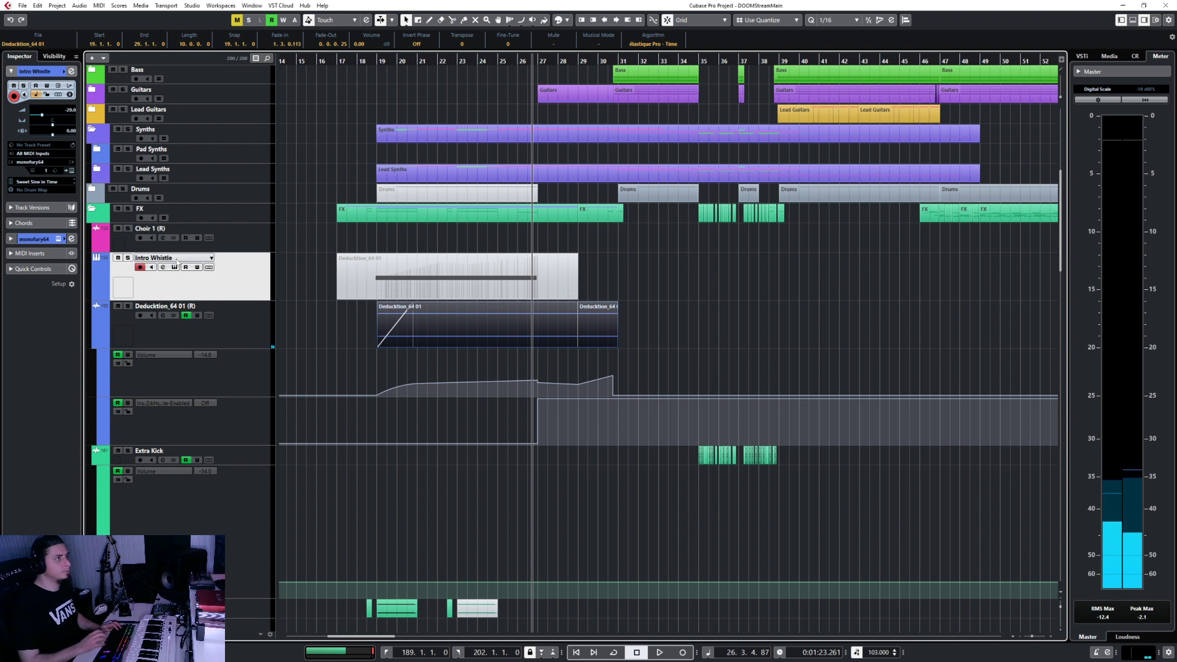
click(39, 162)
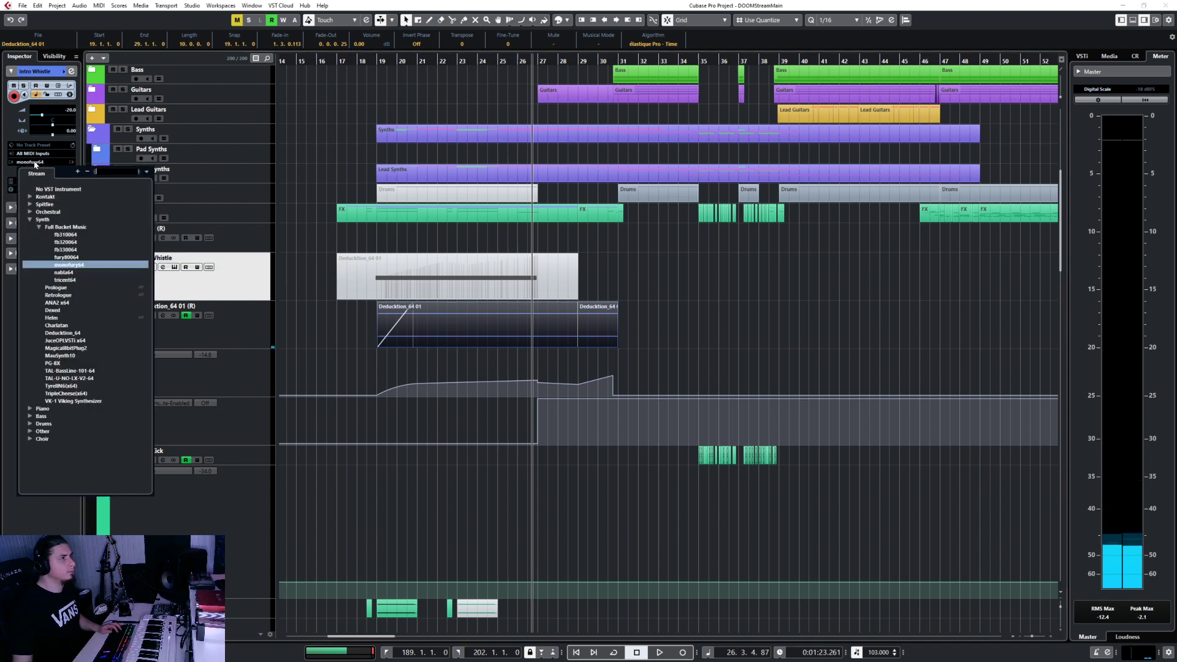
click(44, 188)
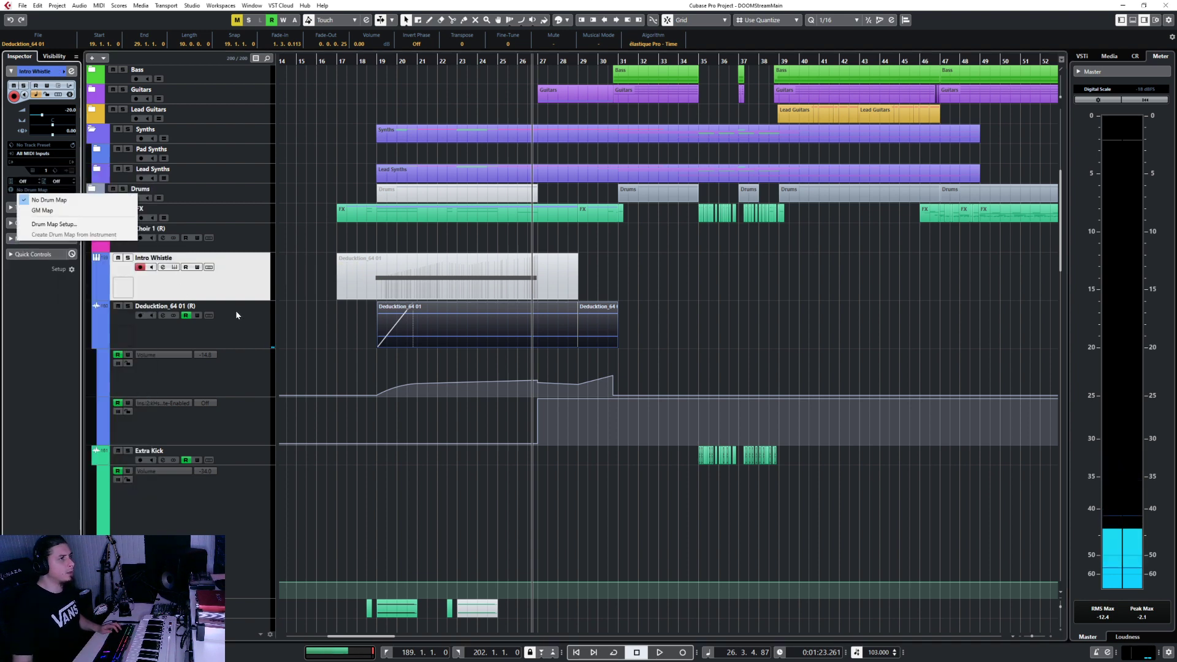
Rename the rendered audio track Deducktion_64 01 (R) to Intro Whistle R1
click(232, 329)
double_click(160, 305)
text(Intro Wh)
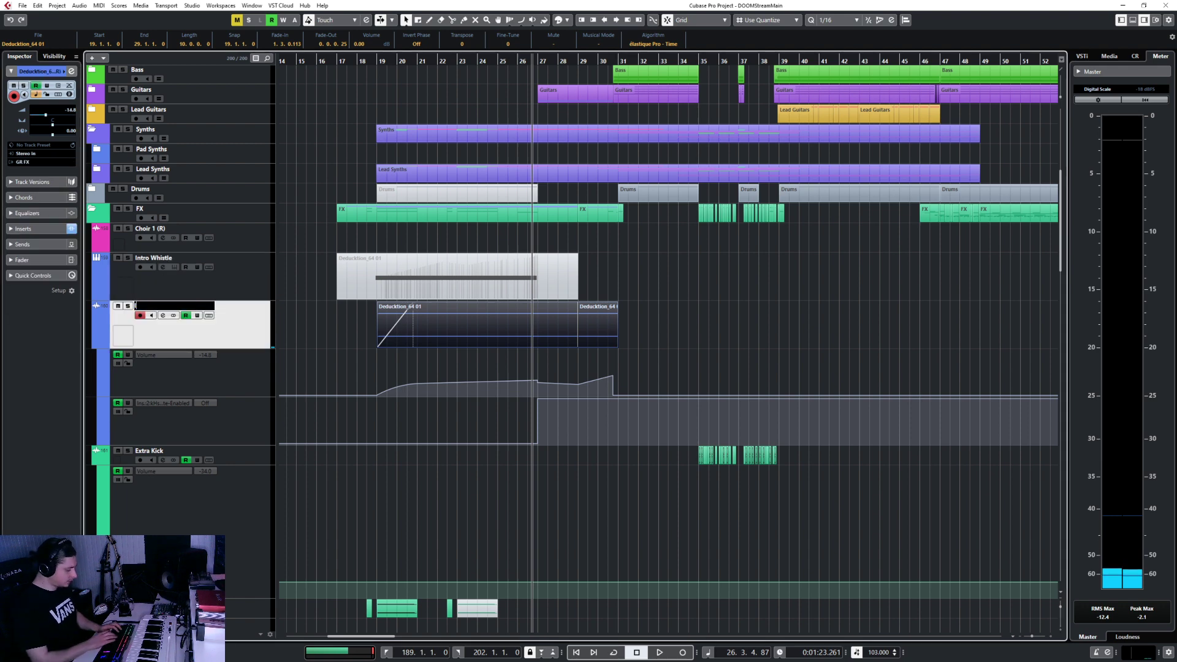
text(istle R)
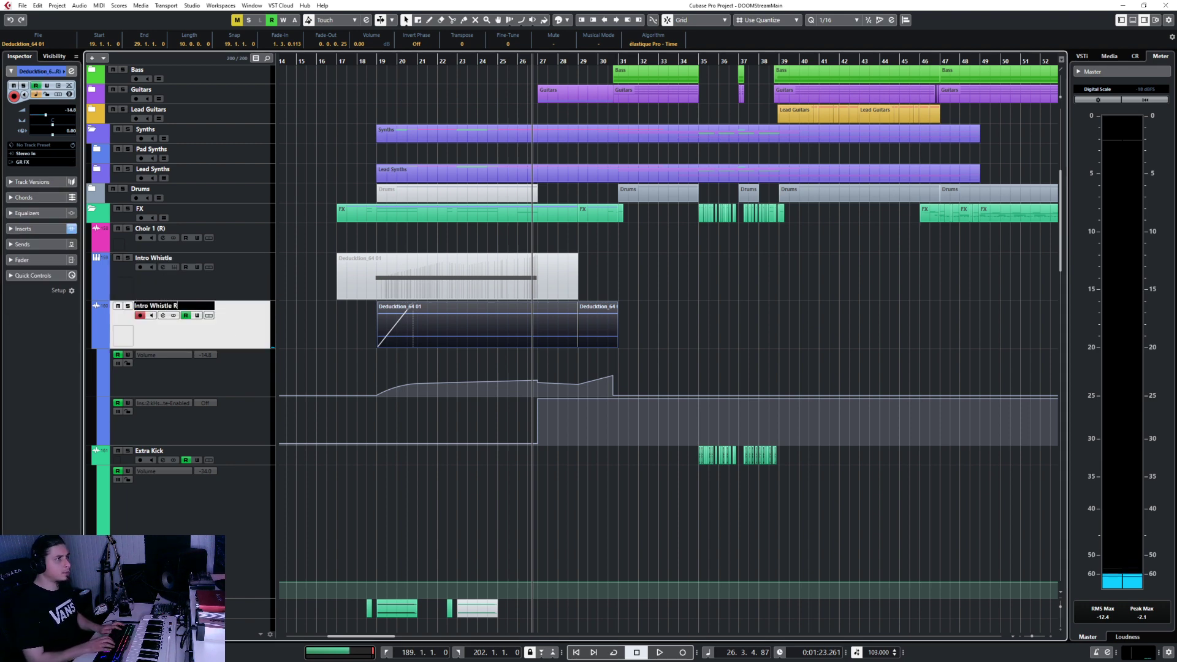
text(1)
key(Return)
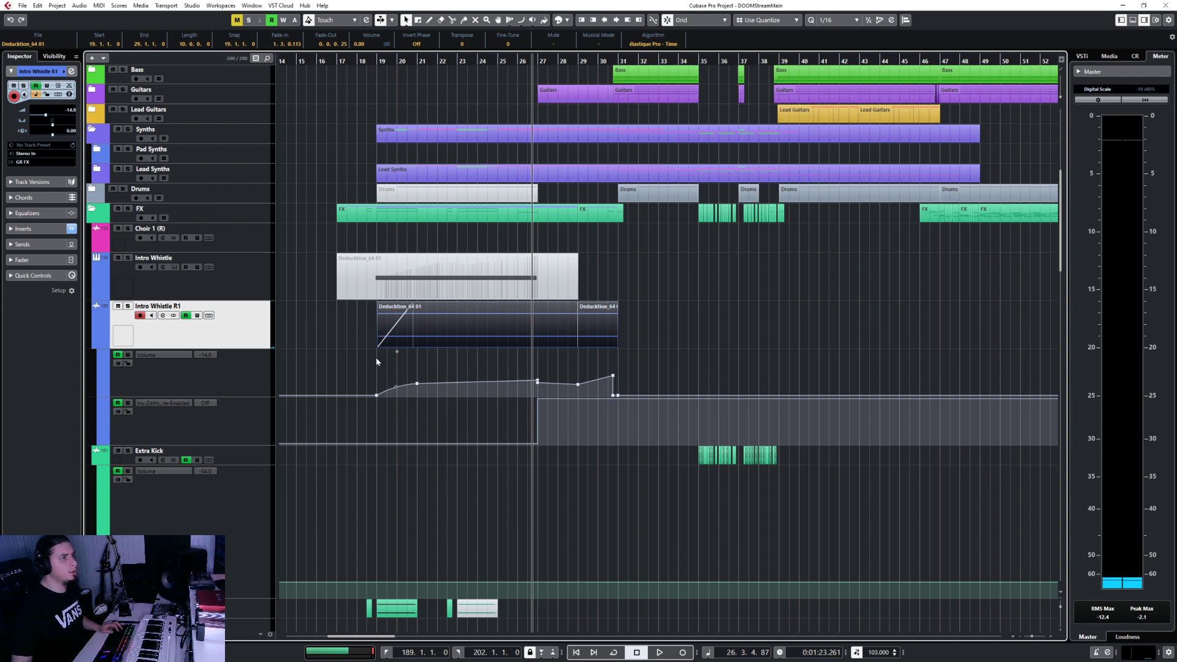
Render both audio events on the Intro Whistle R1 track in place to a new audio track
drag(358, 361, 634, 356)
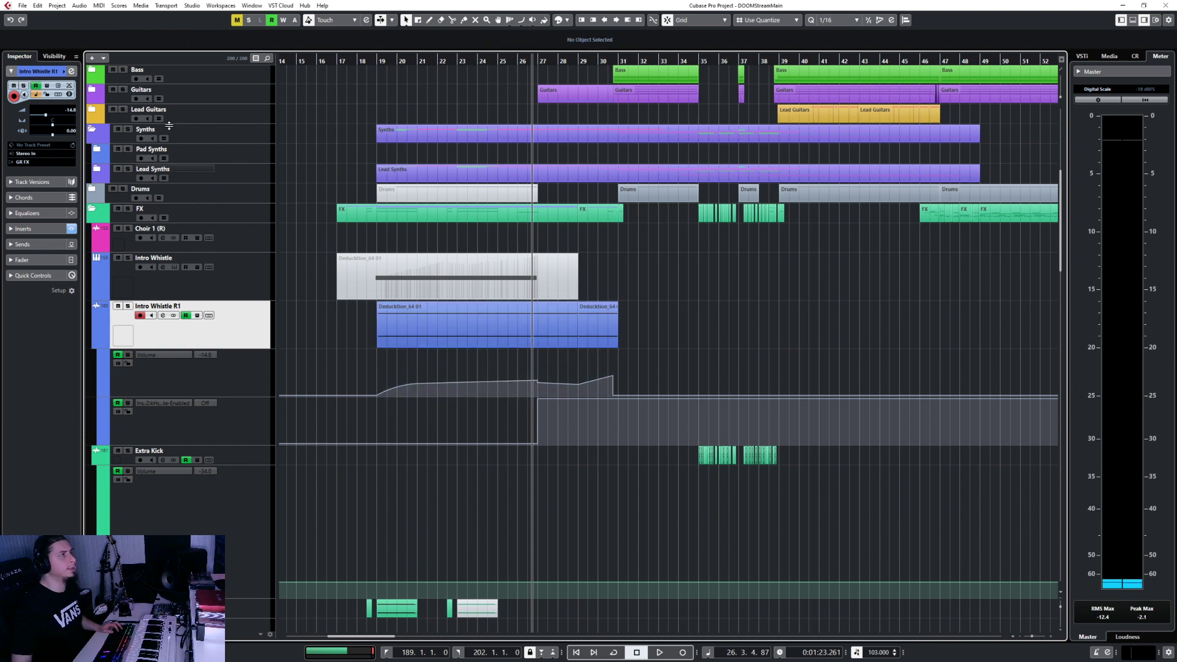
click(22, 6)
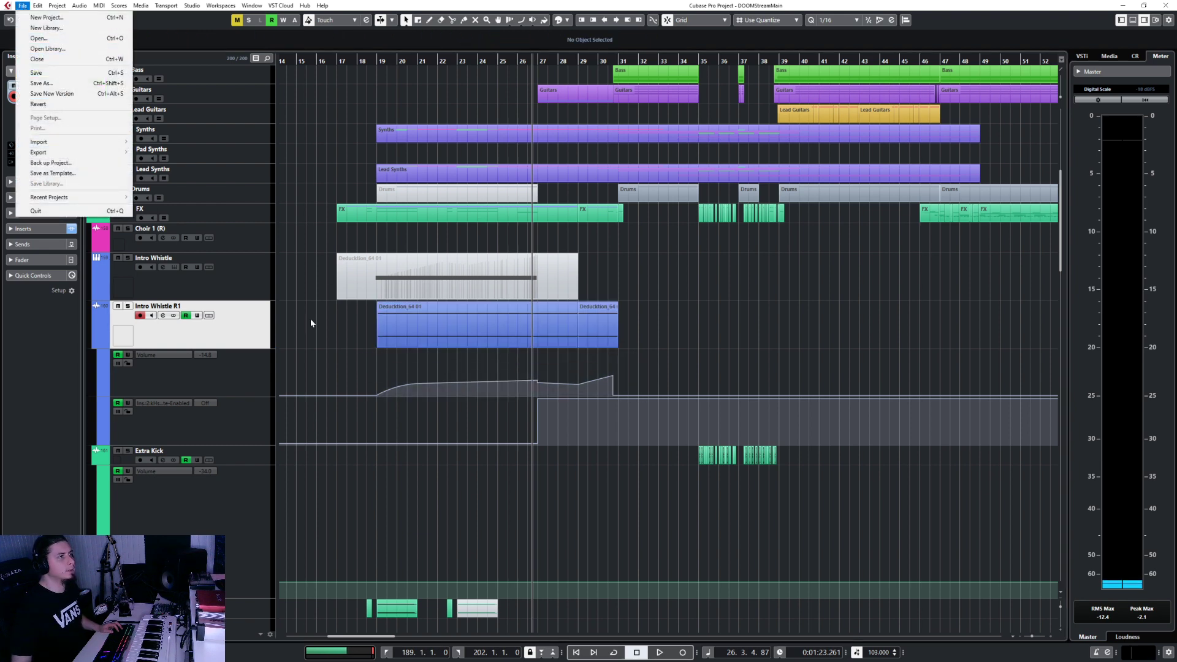
drag(311, 324, 754, 319)
click(38, 6)
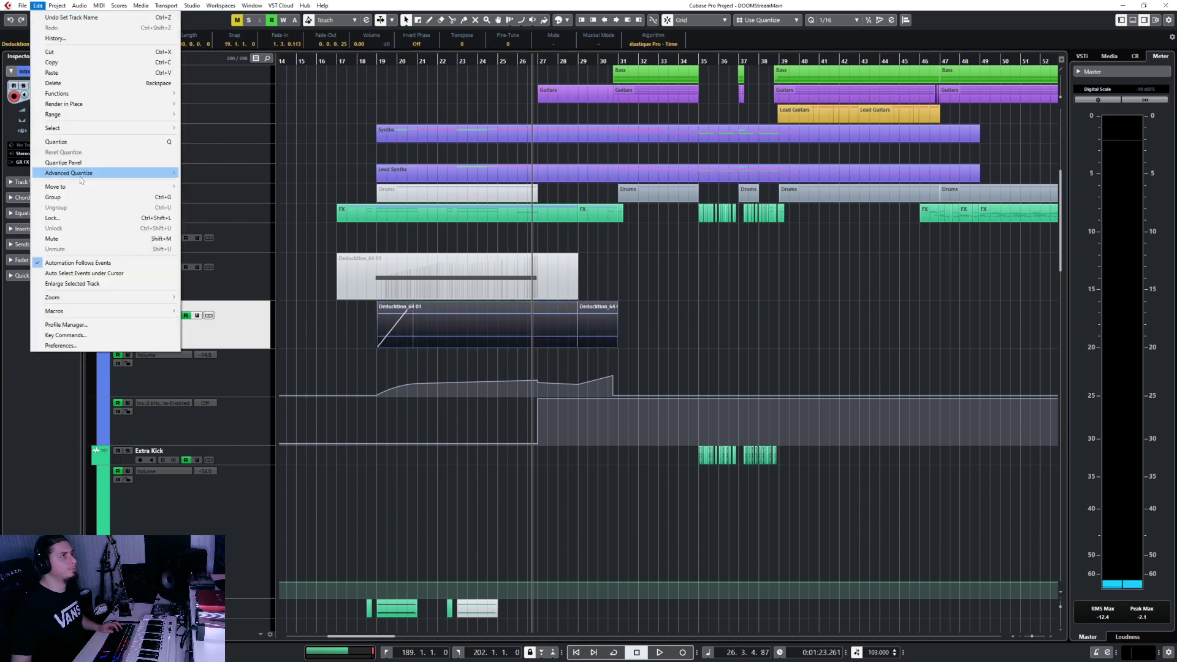
mouse_move(92, 104)
click(208, 104)
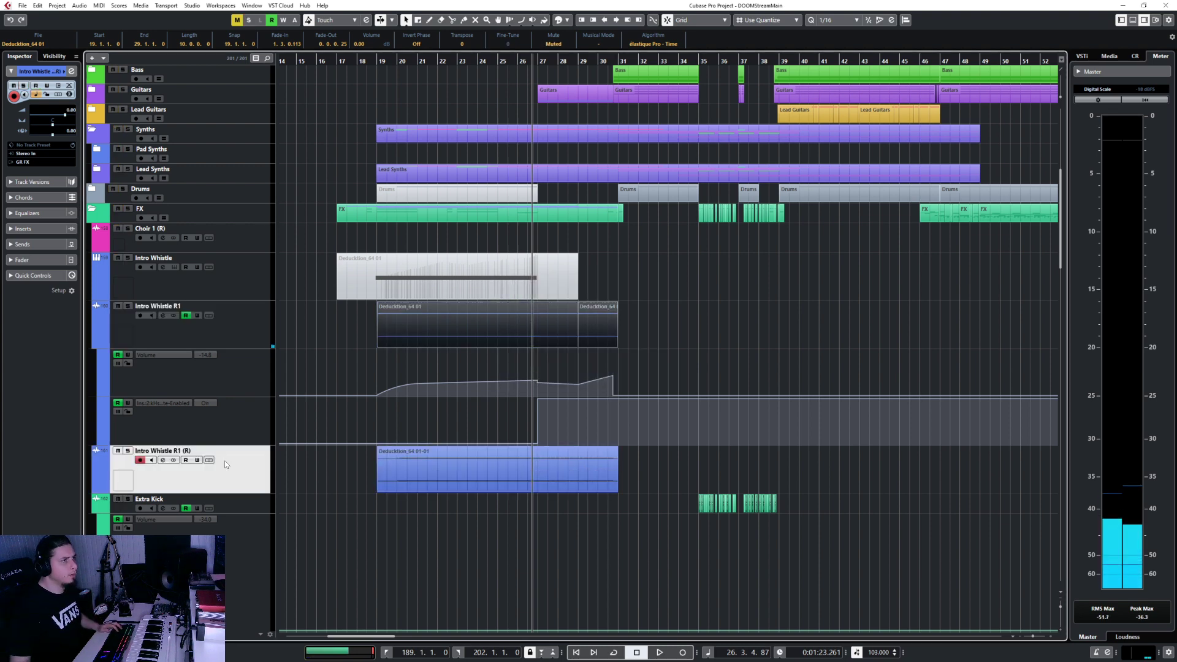
Bypass the inserts of Intro Whistle R1 and mute it, and move the new Intro Whistle R1 (R) track above Intro Whistle
click(191, 341)
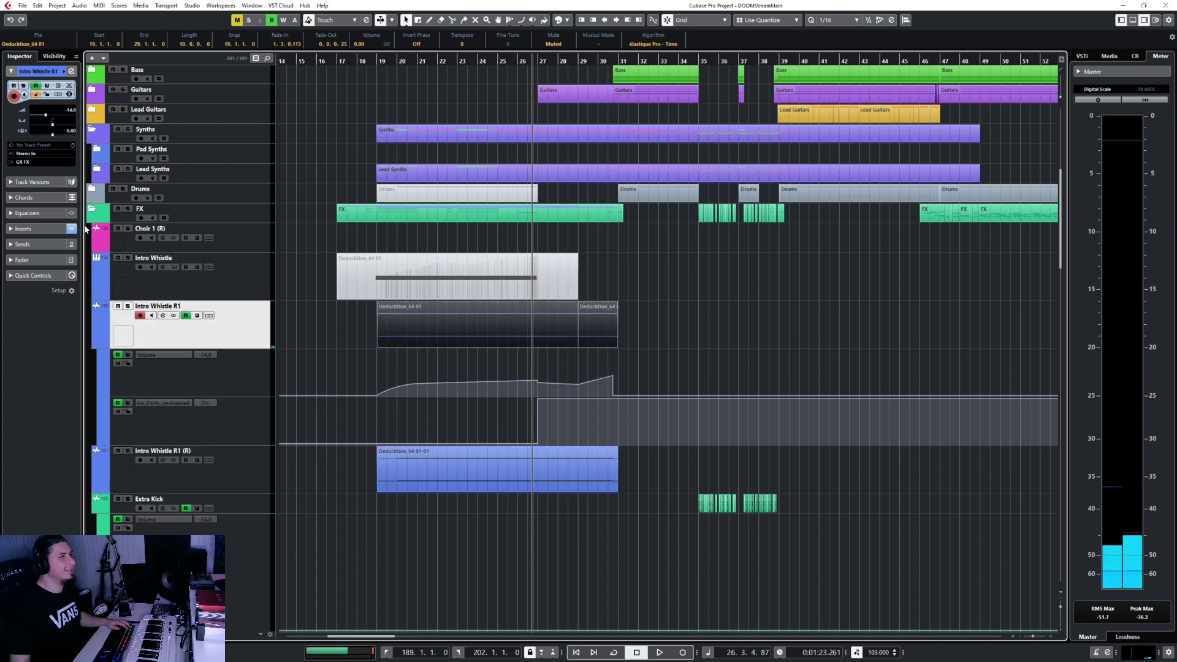
click(117, 306)
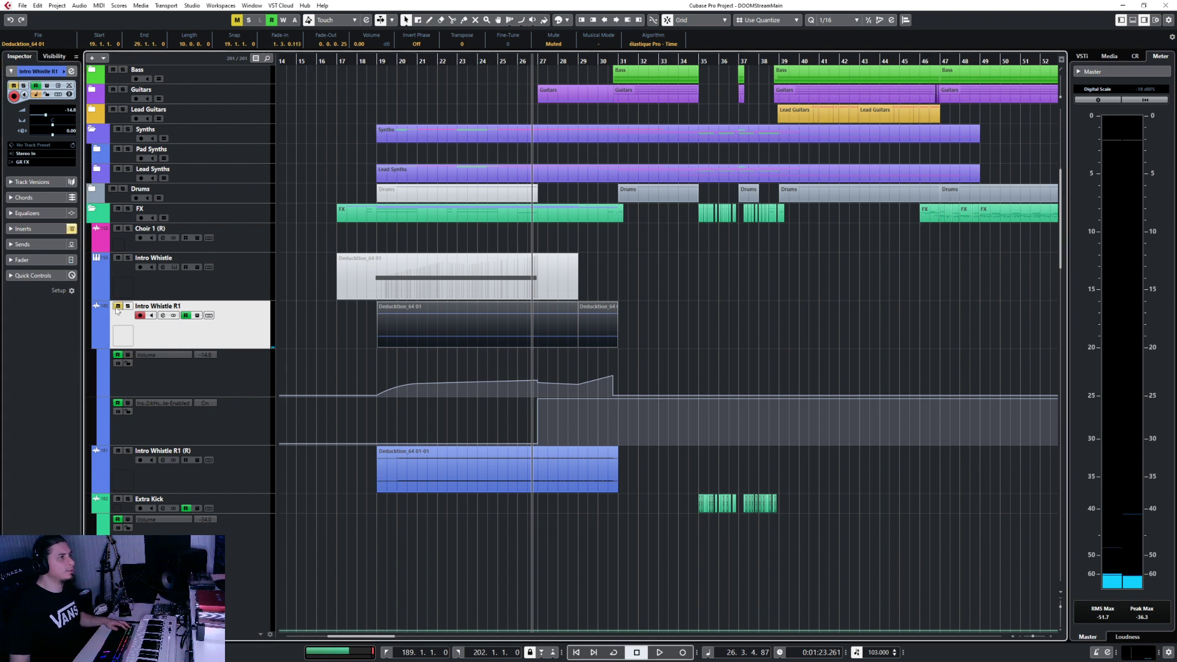
drag(243, 461, 281, 270)
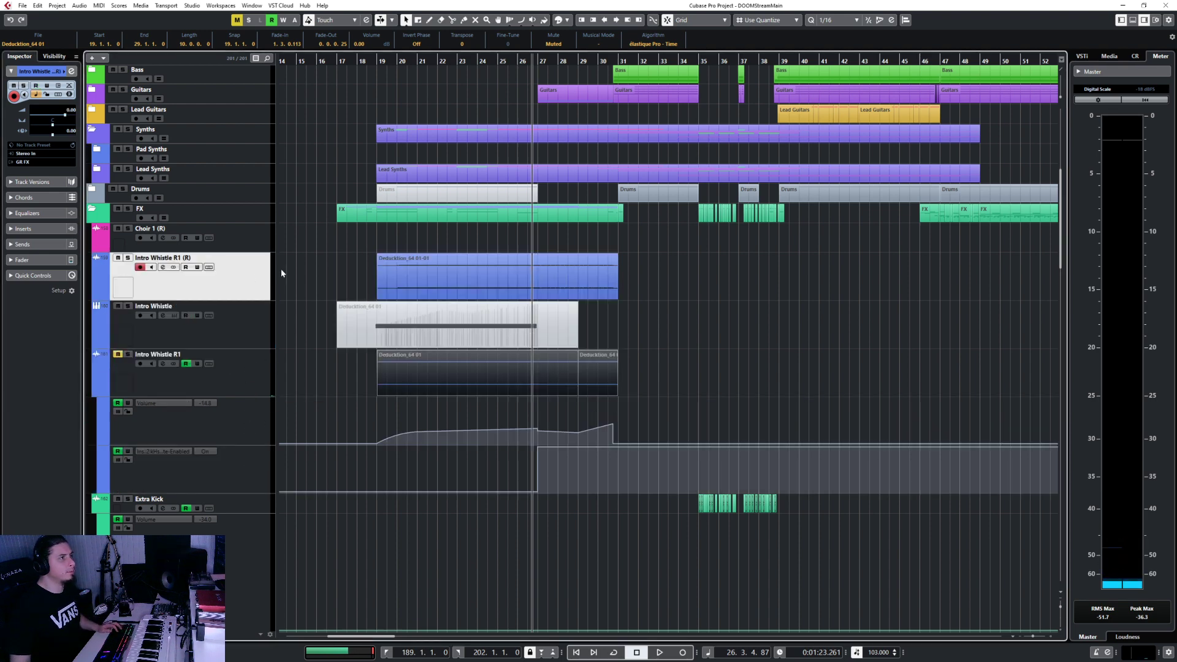
click(129, 311)
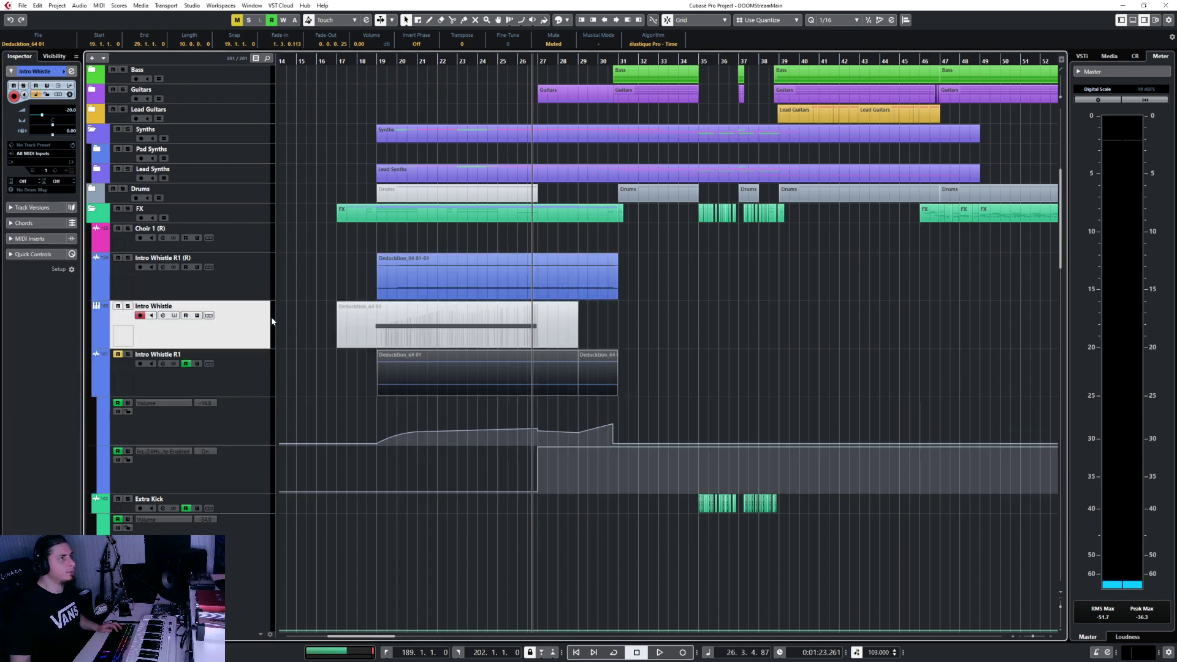
Play from bar 19 and raise the event volume on Intro Whistle R1 (R) to 0.52
click(384, 61)
key(space)
click(492, 270)
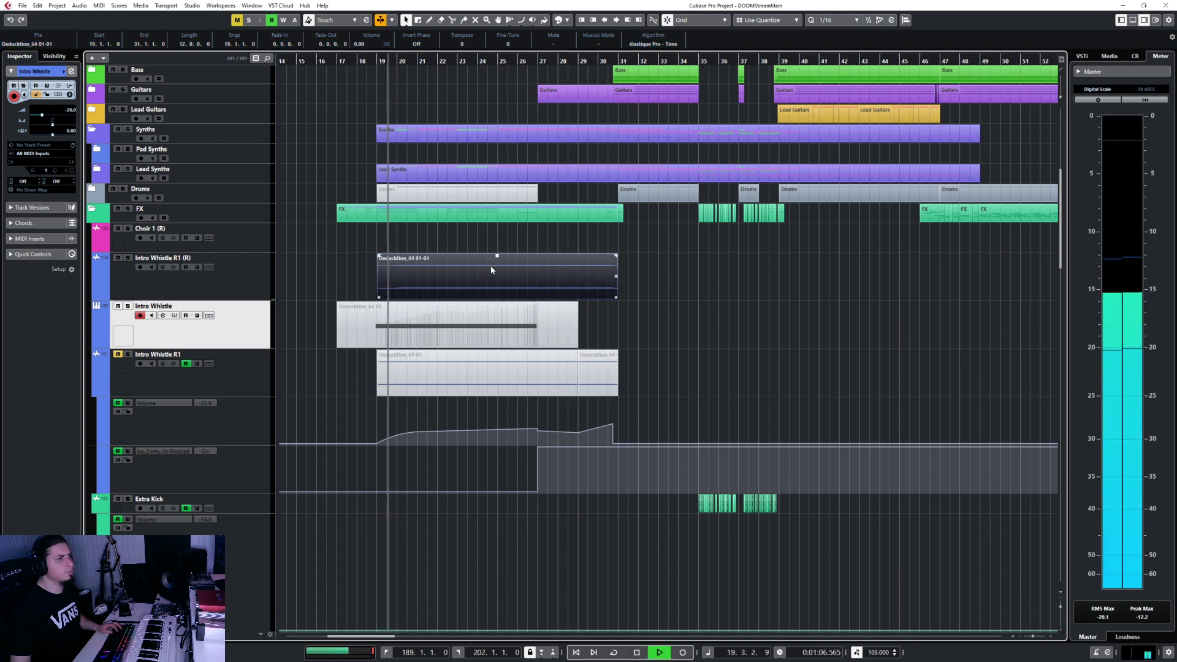
drag(497, 256, 497, 254)
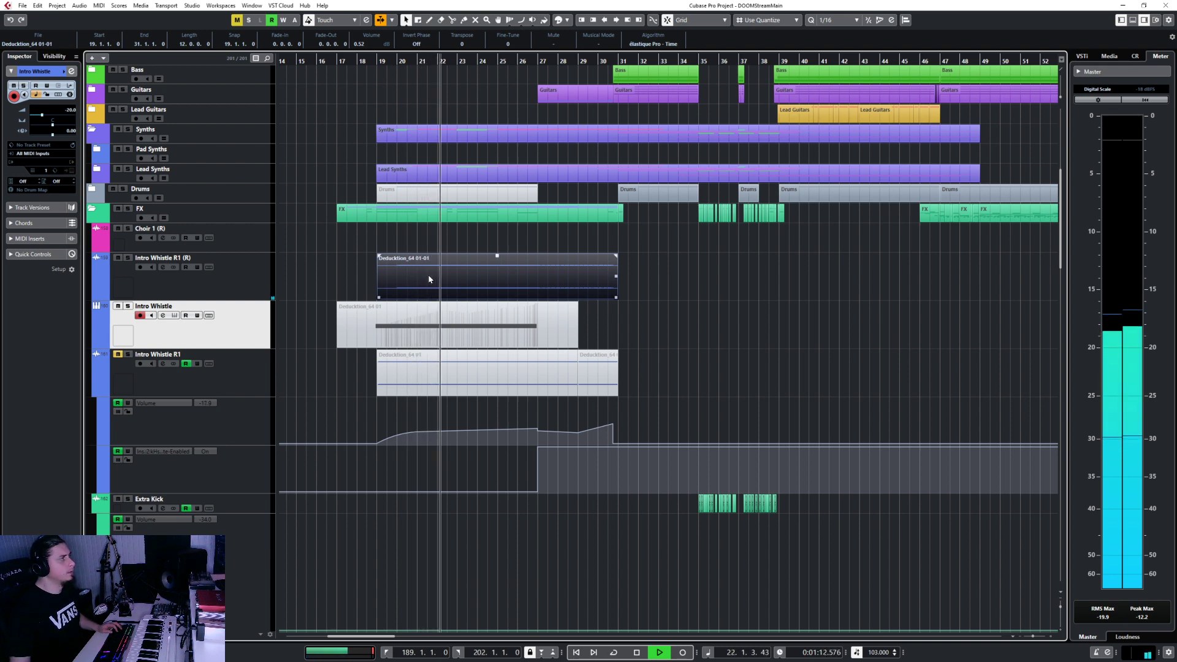
Listen to the Intro Whistle R1 (R) render in the mix through to bar 31, and stop playback
click(250, 278)
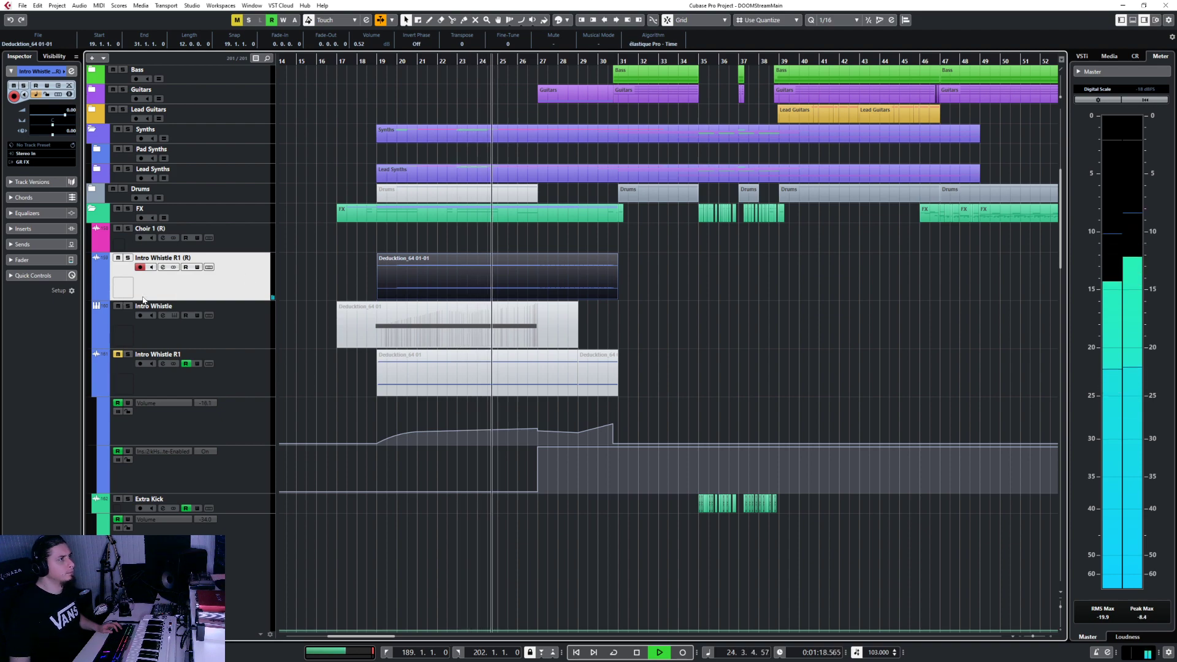
scroll(598, 275, up, 10)
scroll(490, 288, down, 4)
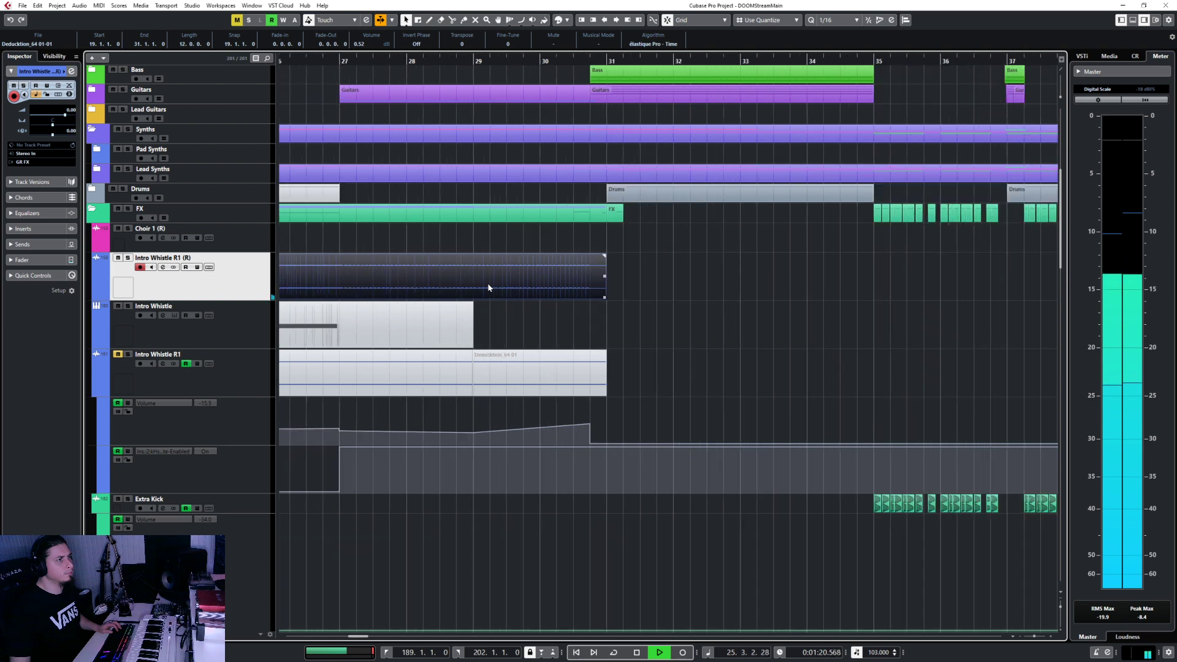
scroll(489, 288, down, 3)
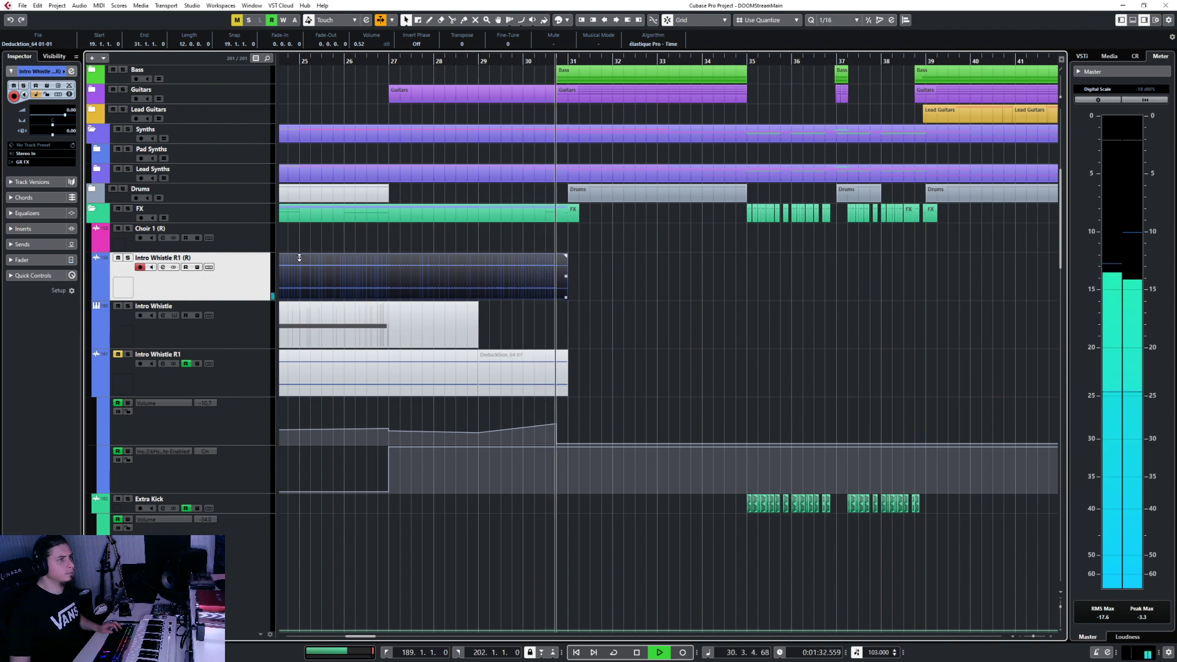
scroll(547, 306, down, 5)
key(space)
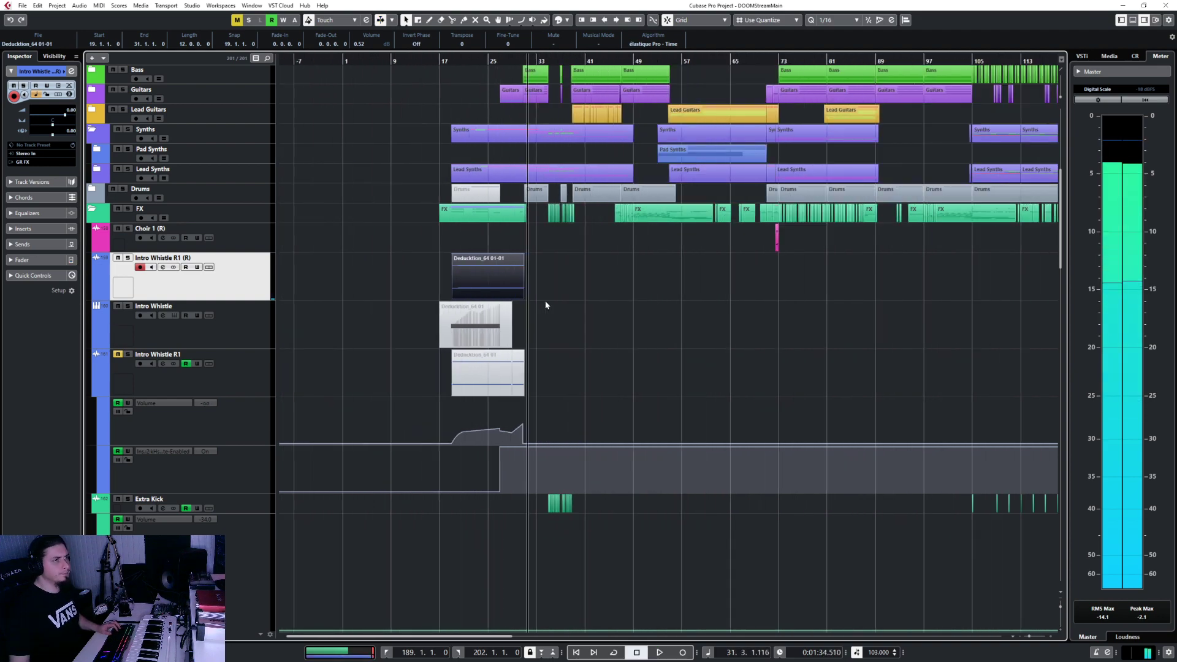
Collapse the FX folder and place the playhead at bar 30, beat 3, just before the bass entry
scroll(545, 301, up, 4)
scroll(545, 301, up, 5)
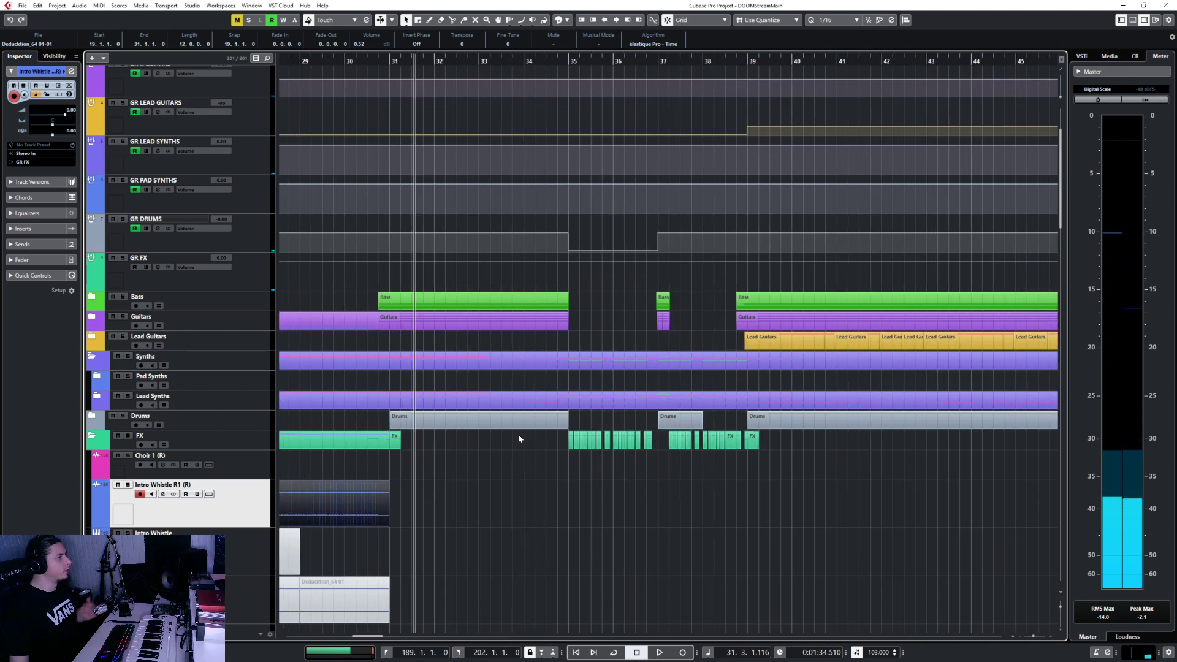
click(91, 439)
click(367, 61)
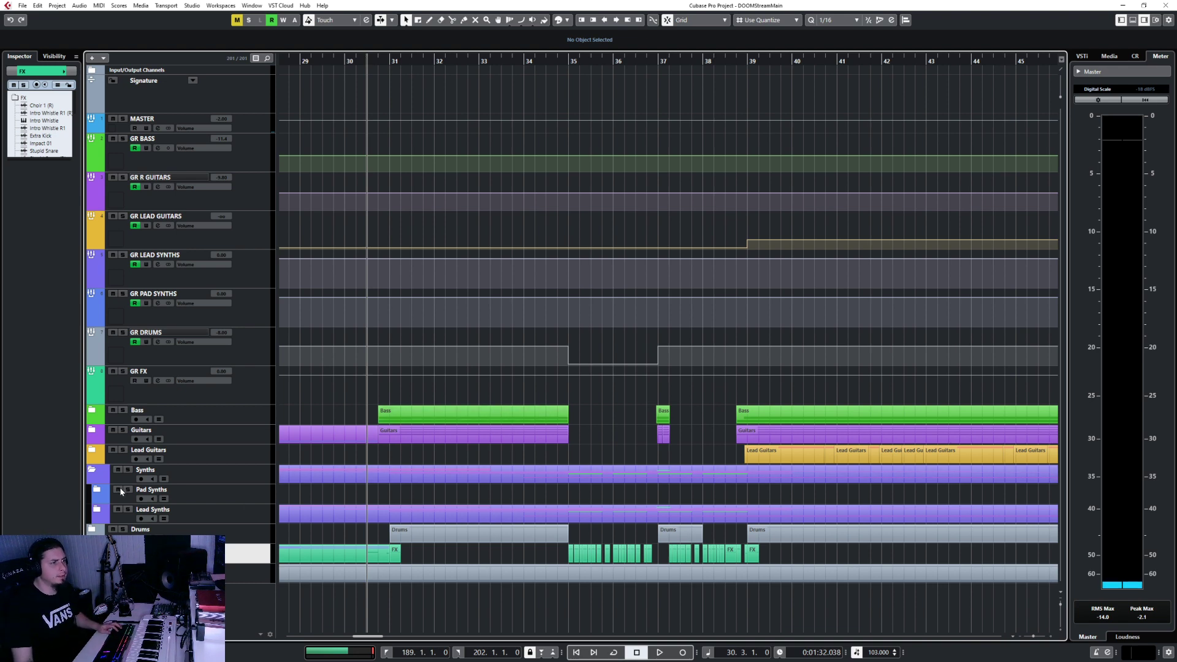
In the Lead Synths folder, shorten the rendered Choir 1-01 event to end at bar 27, beat 2, and collapse the folder
click(96, 509)
scroll(452, 500, down, 10)
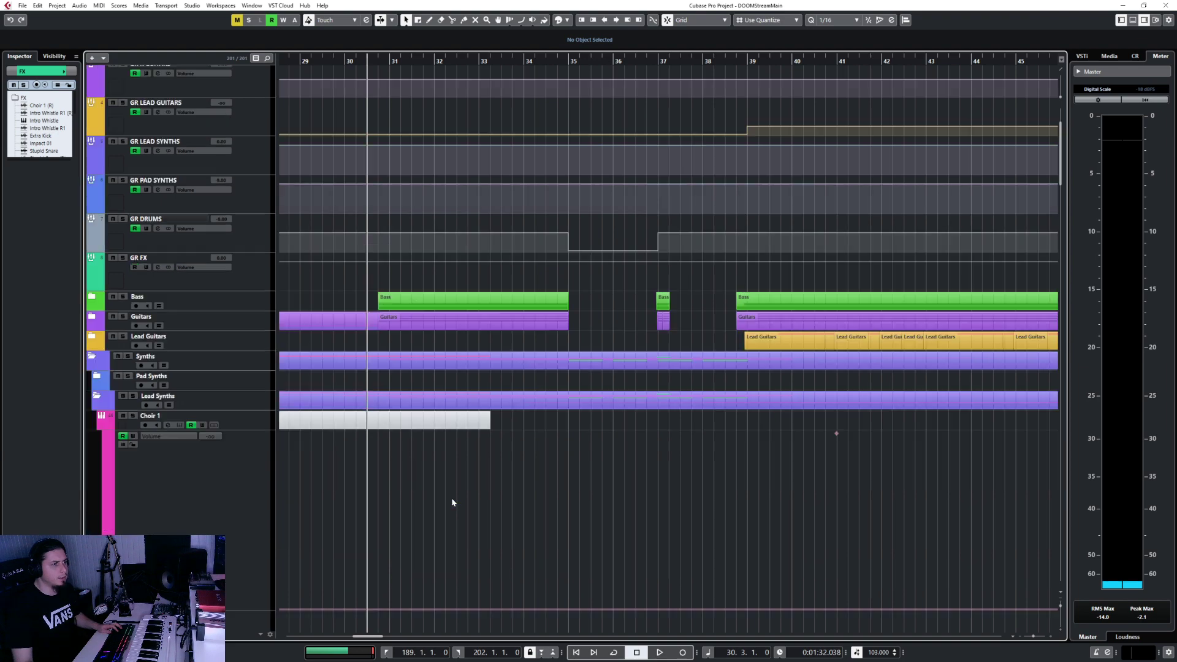
scroll(452, 499, up, 10)
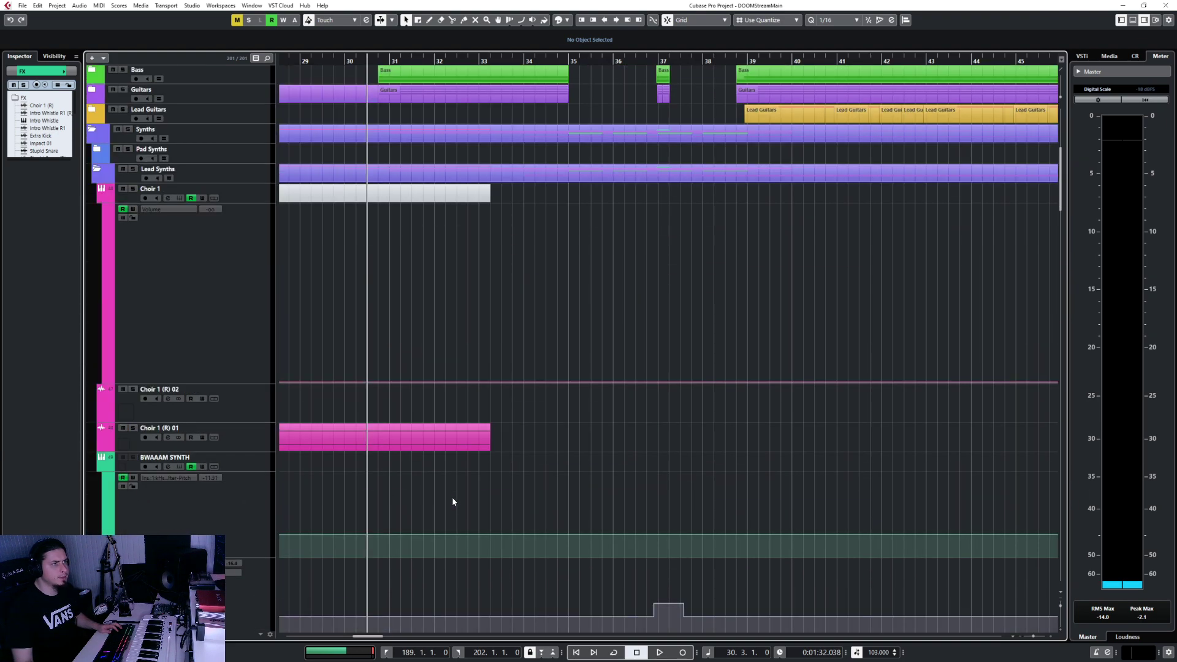
scroll(396, 450, down, 3)
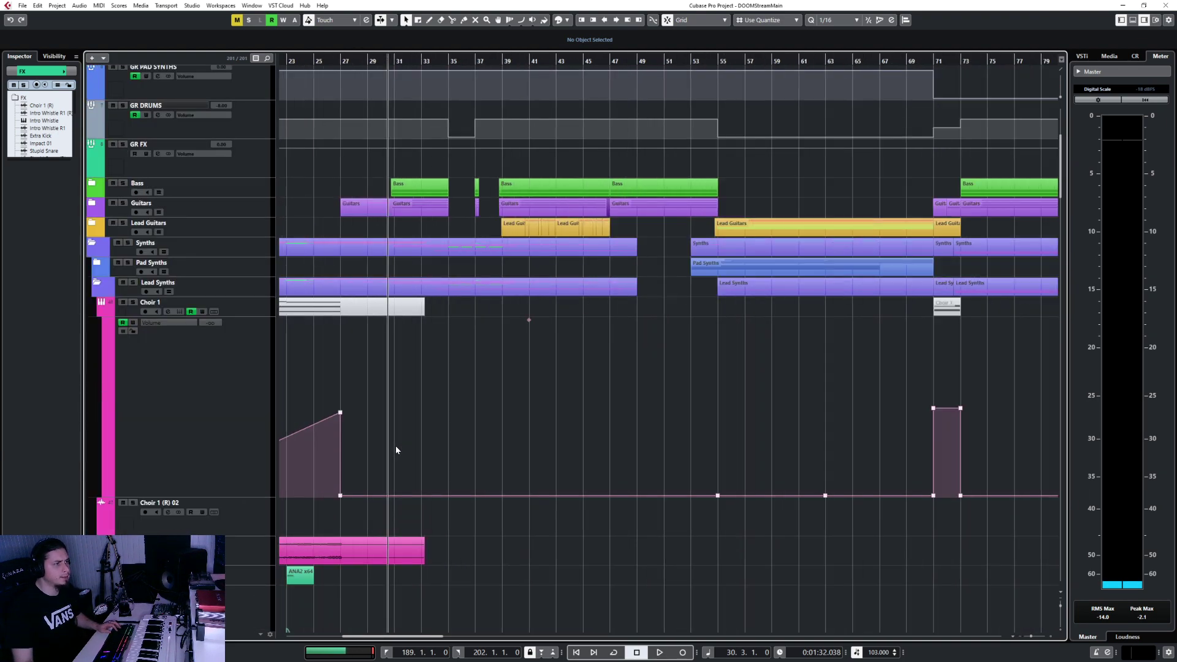
scroll(396, 450, left, 6)
scroll(748, 572, right, 4)
click(552, 554)
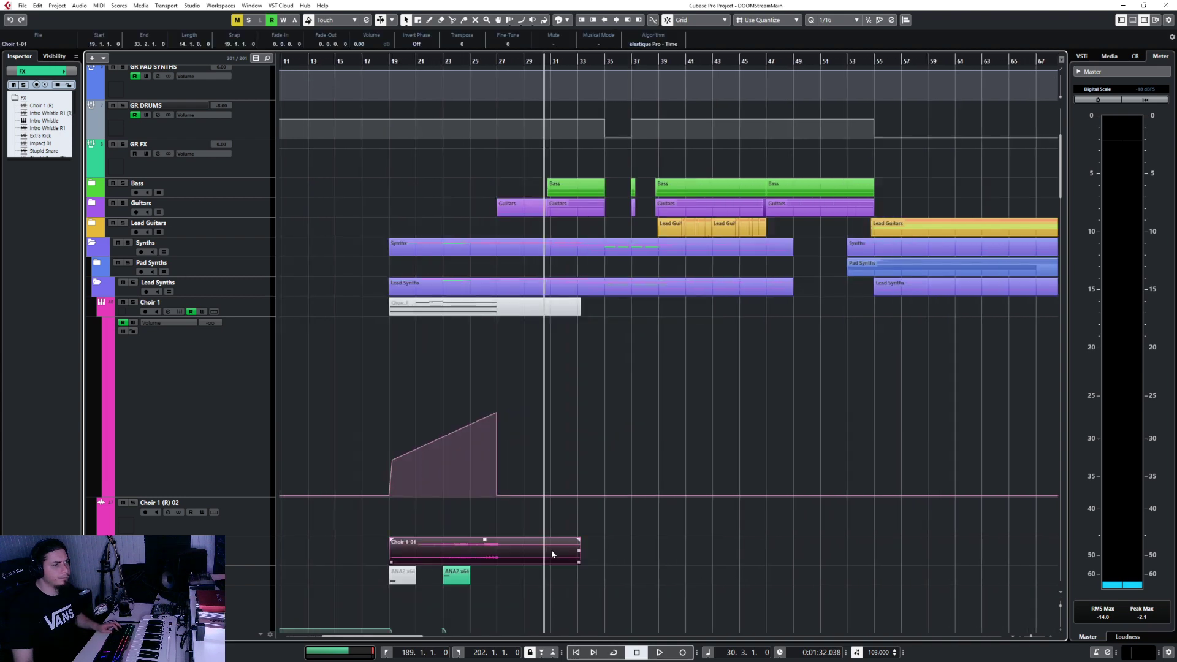
drag(579, 563, 498, 568)
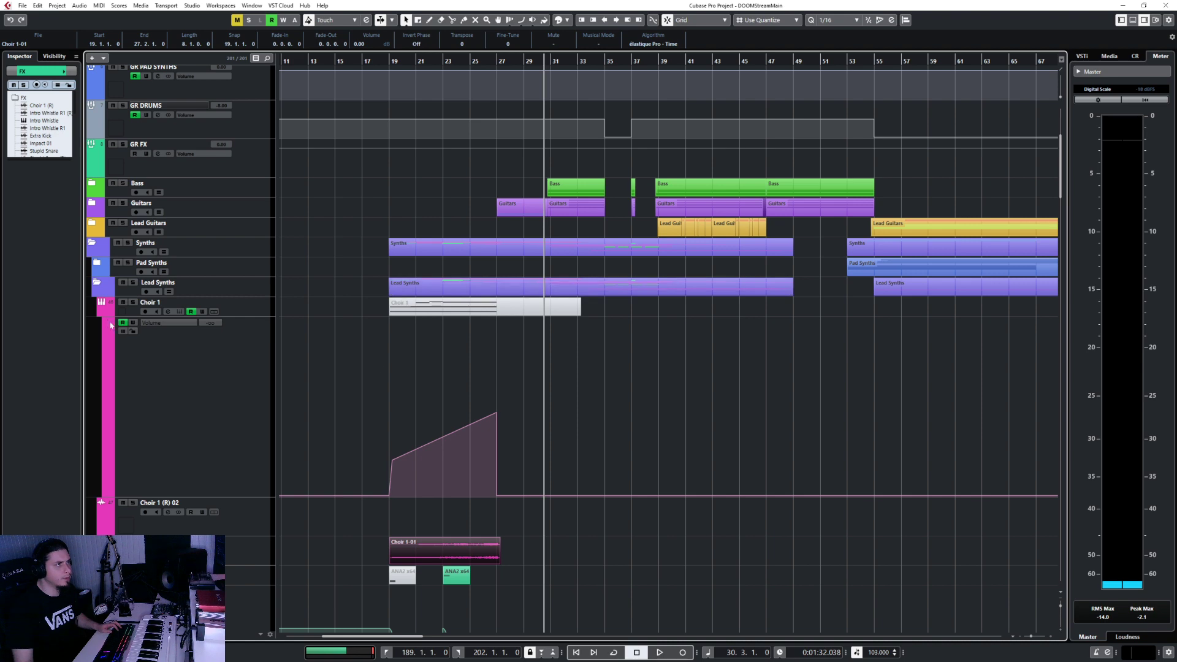
click(97, 285)
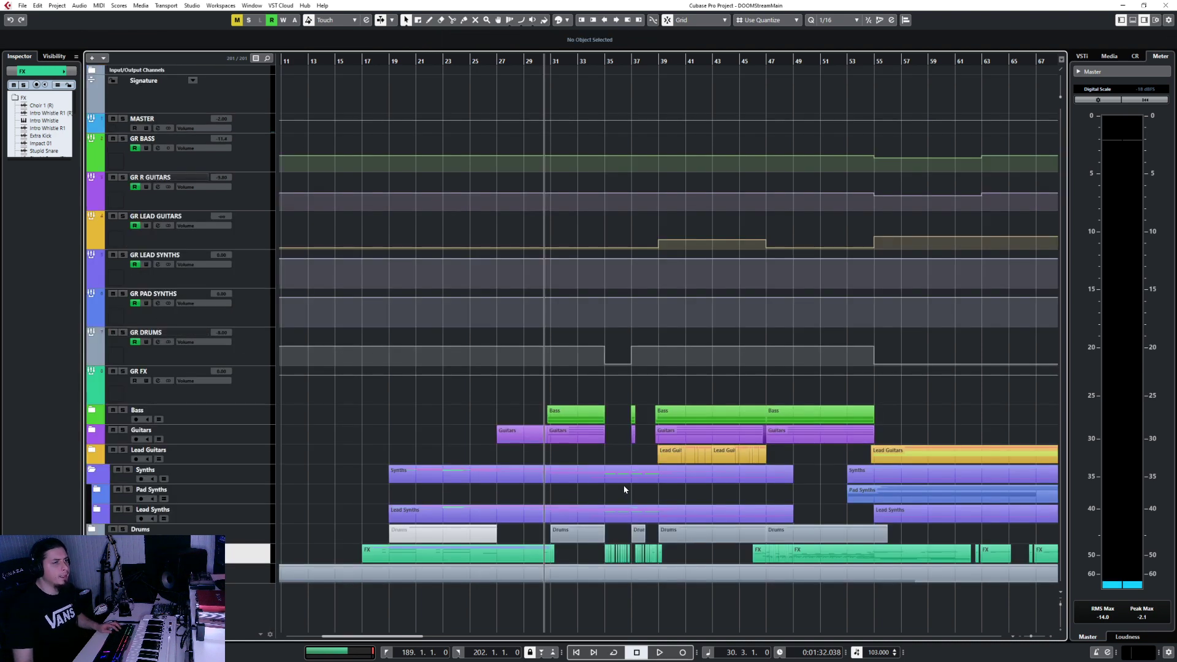
Play the arrangement from bar 30, beat 3, through the bass and drum entry to bar 35, and stop playback
scroll(602, 483, up, 6)
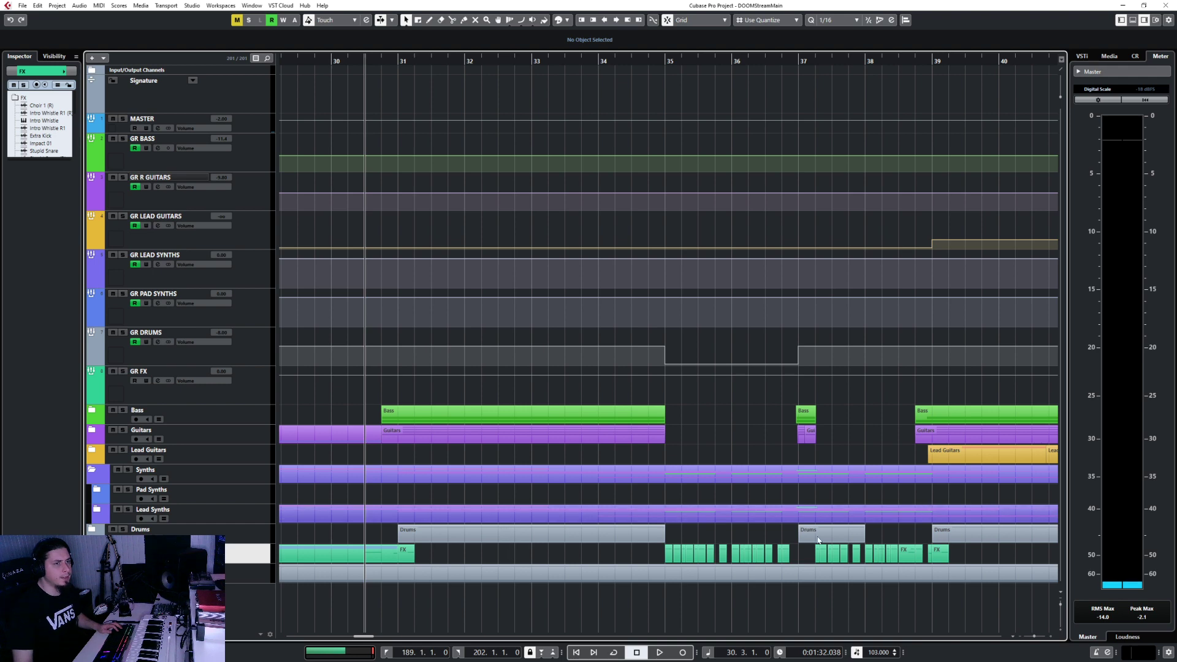
scroll(605, 452, left, 6)
scroll(480, 532, right, 5)
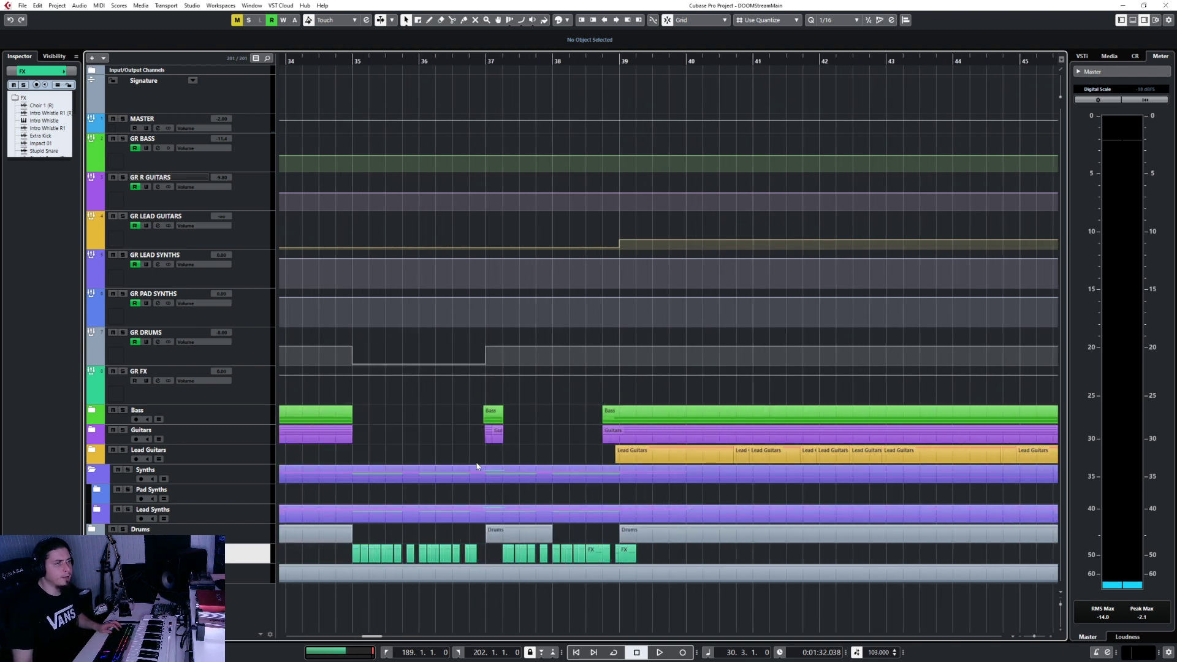
scroll(475, 463, left, 4)
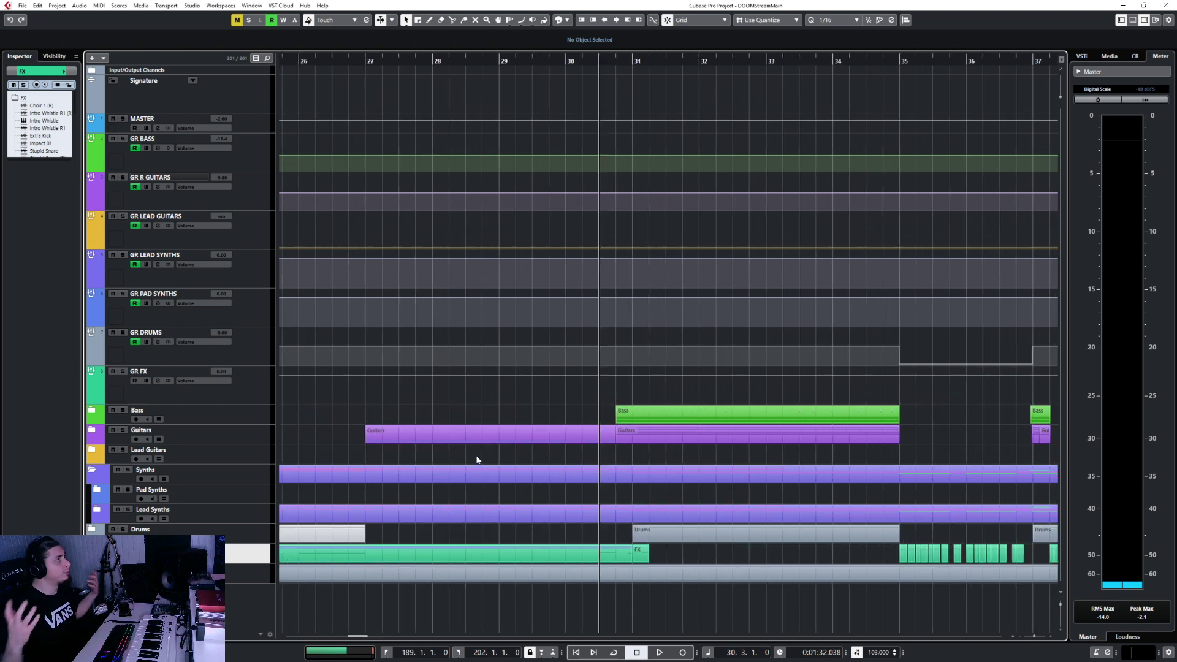
key(space)
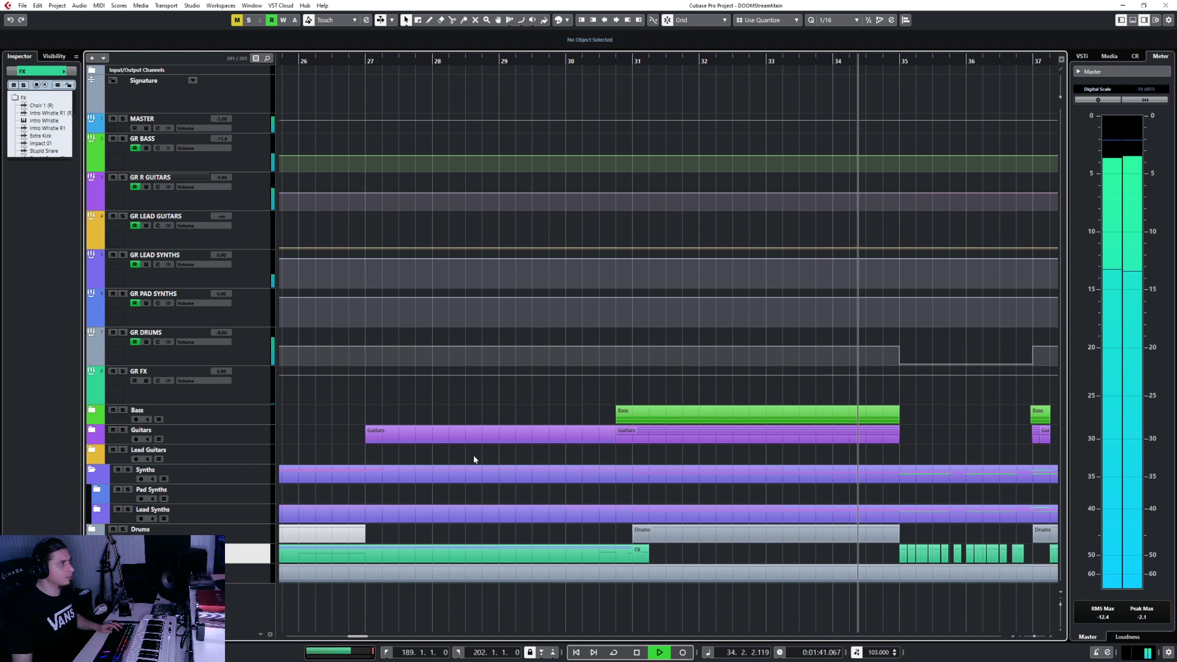
key(space)
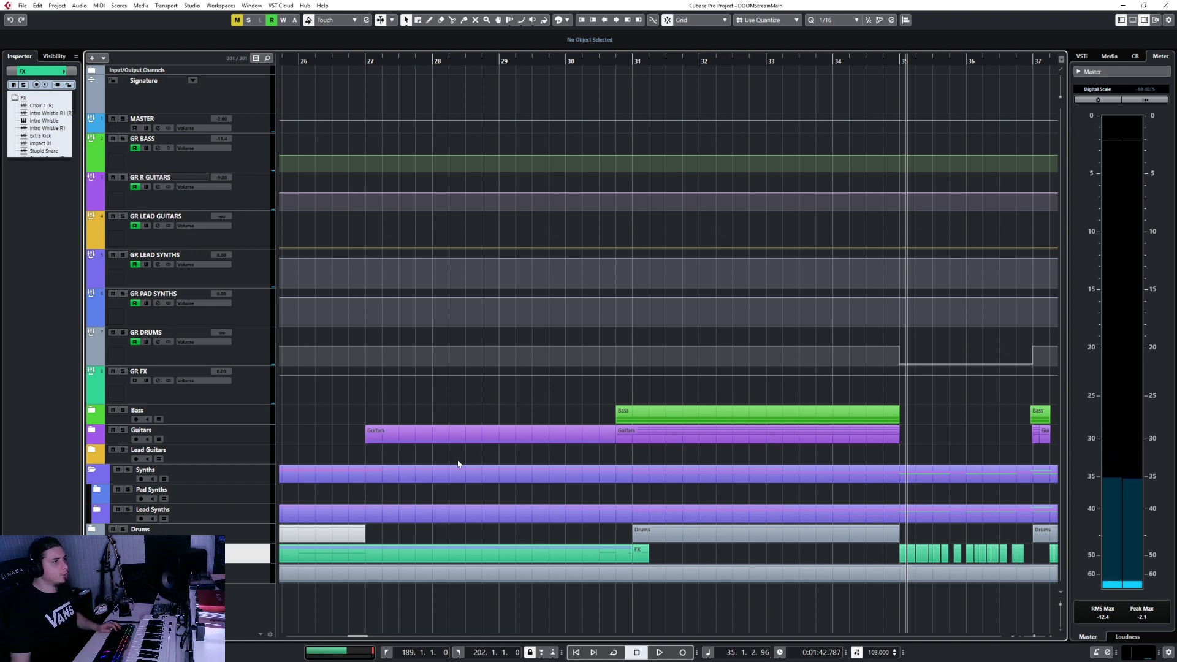
Select the Lead Synths folder and listen to the intro from bar 18 up to the guitar entry at bar 27
click(264, 529)
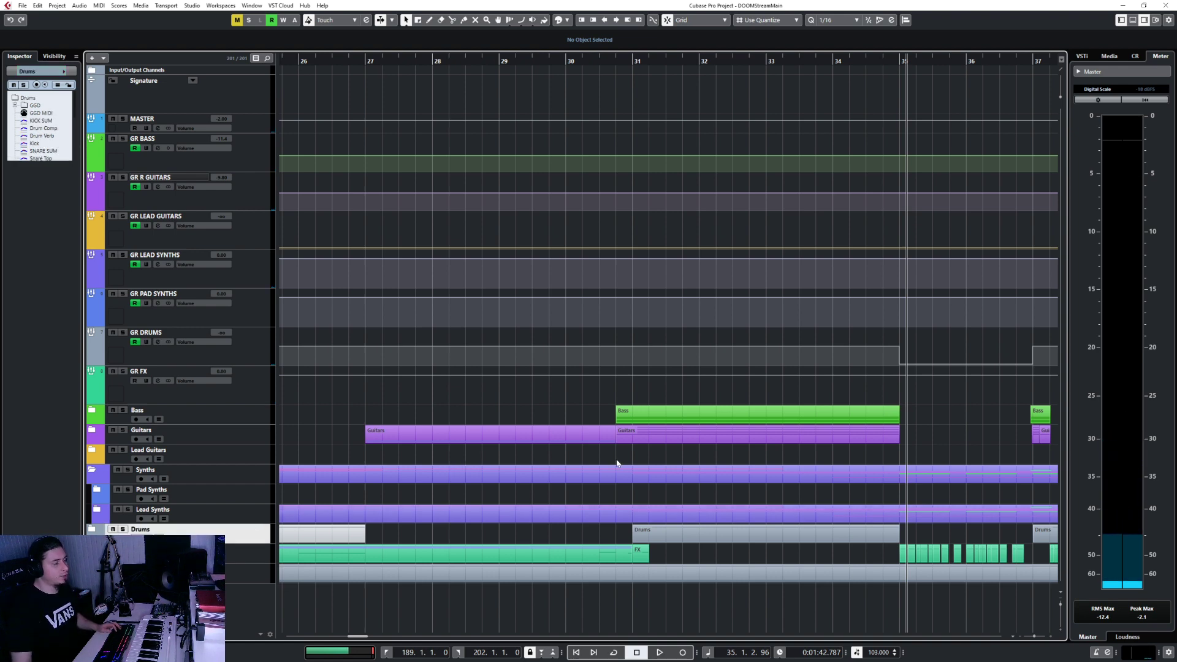
scroll(617, 464, left, 10)
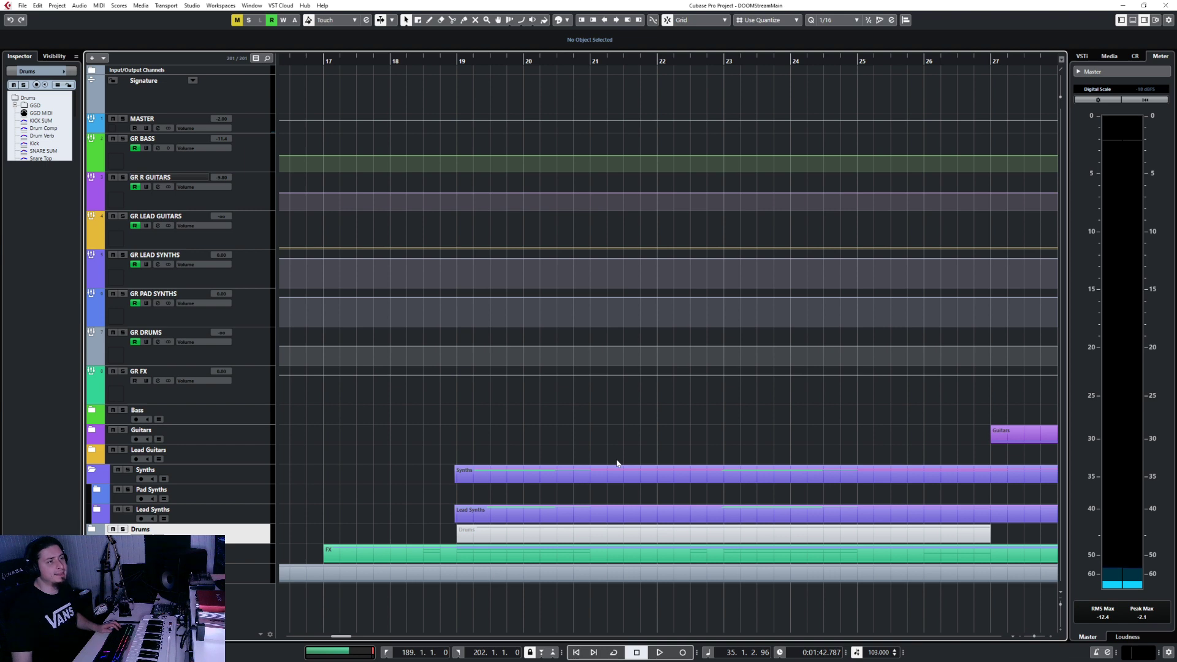
scroll(617, 463, down, 6)
scroll(615, 464, right, 4)
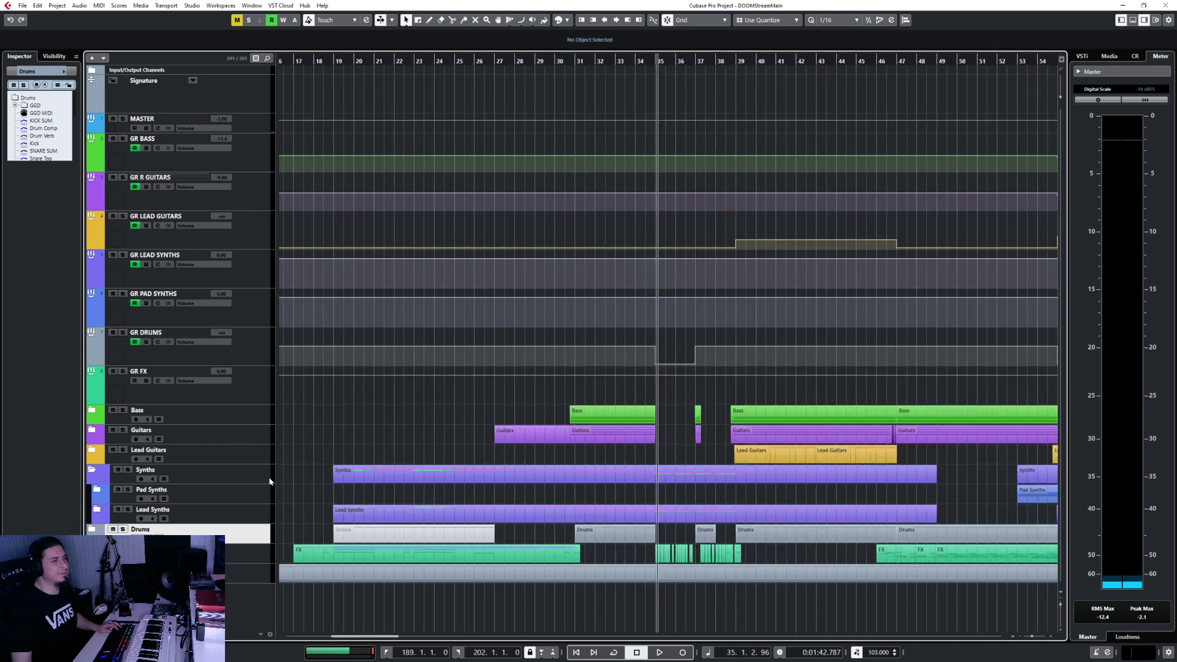
click(233, 513)
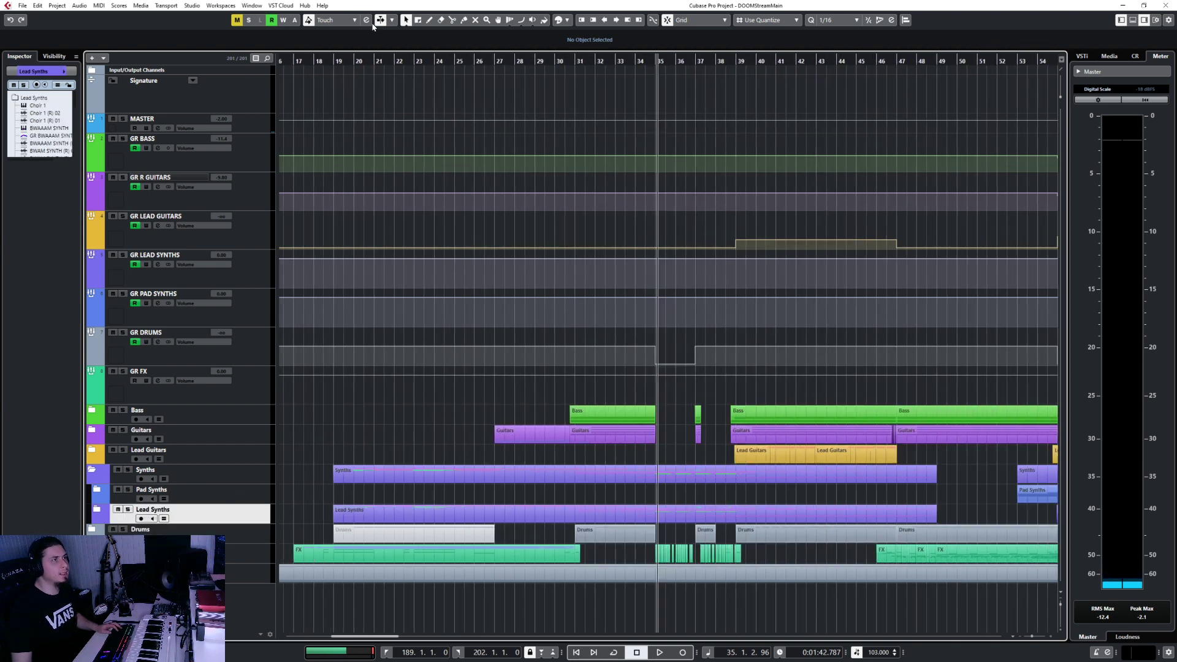
click(322, 62)
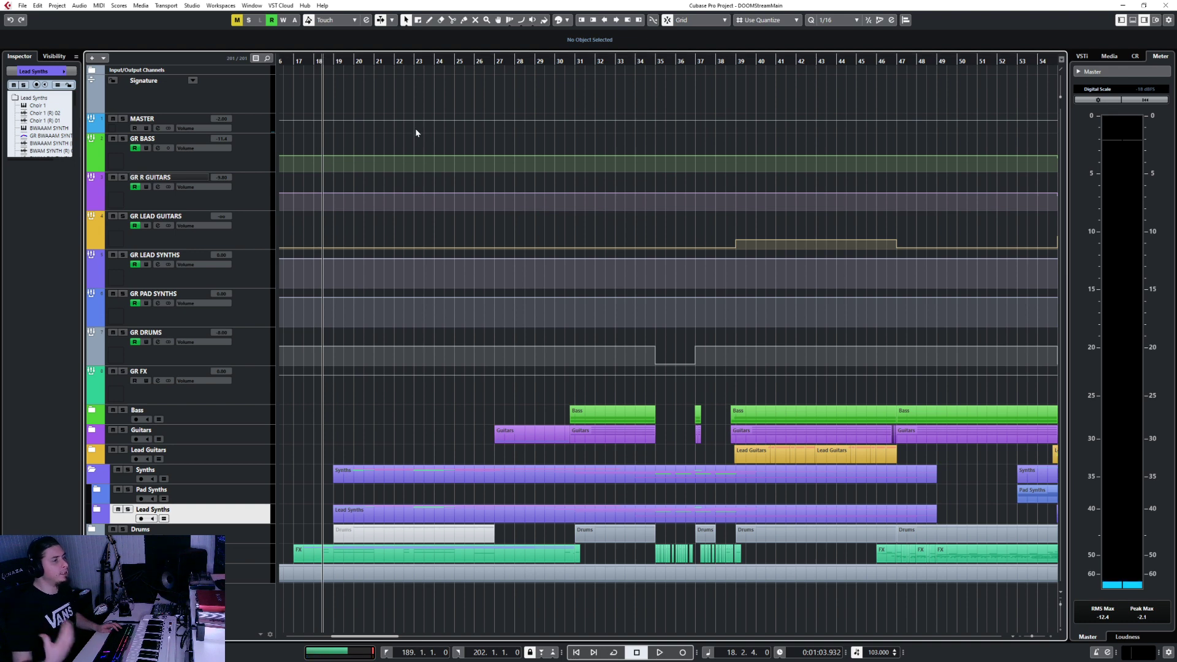
key(space)
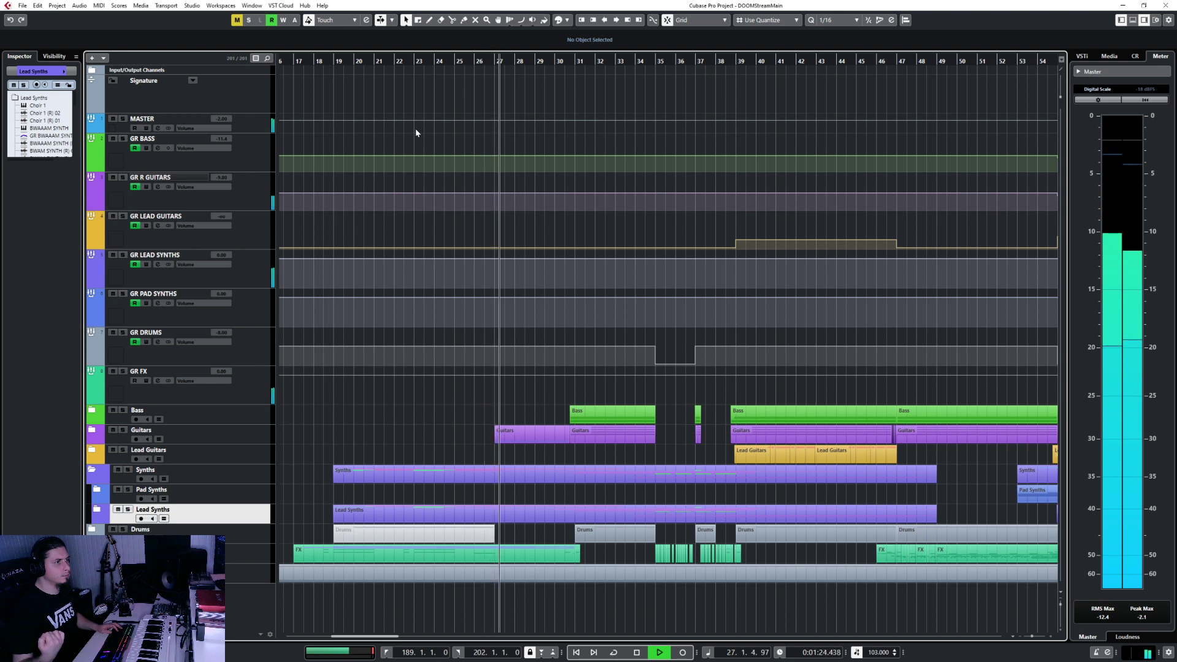
key(space)
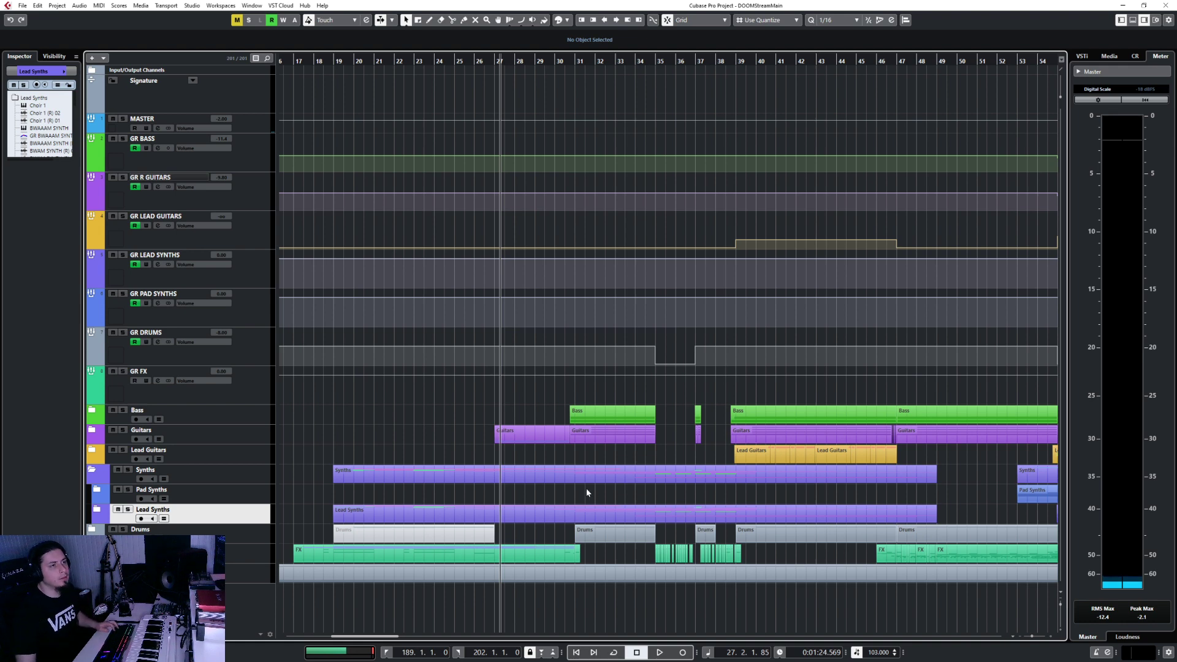
Listen to the guitar section from bar 27 through the bass and drum entry at bar 31, and stop playback
scroll(586, 490, up, 2)
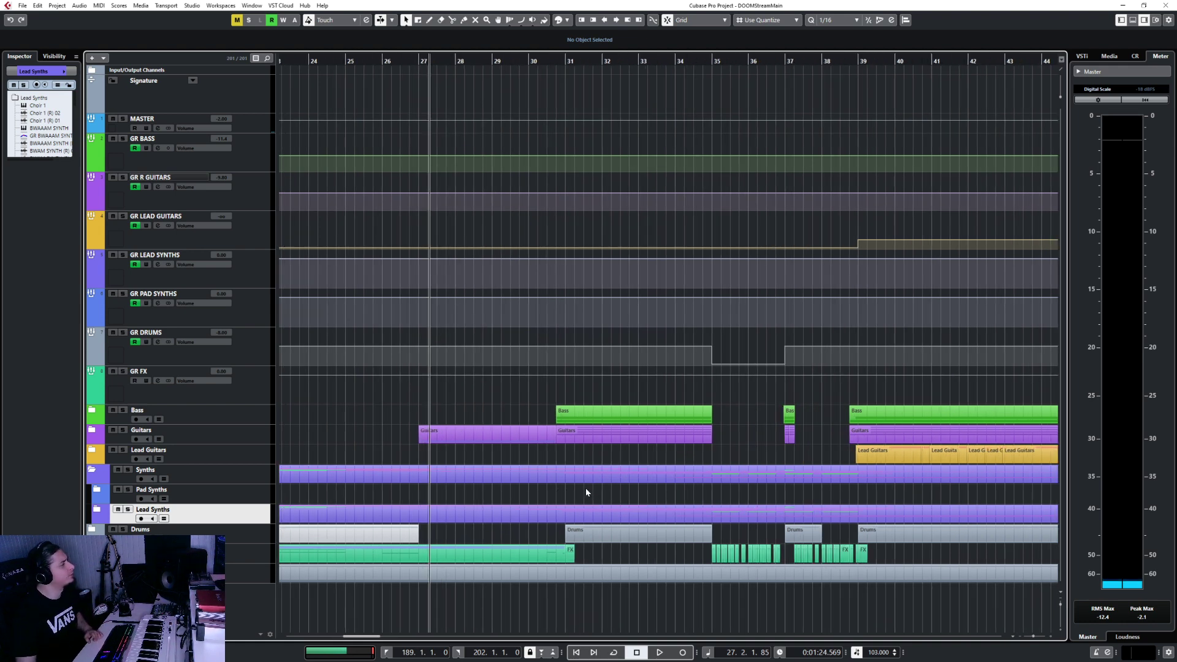
scroll(586, 489, down, 3)
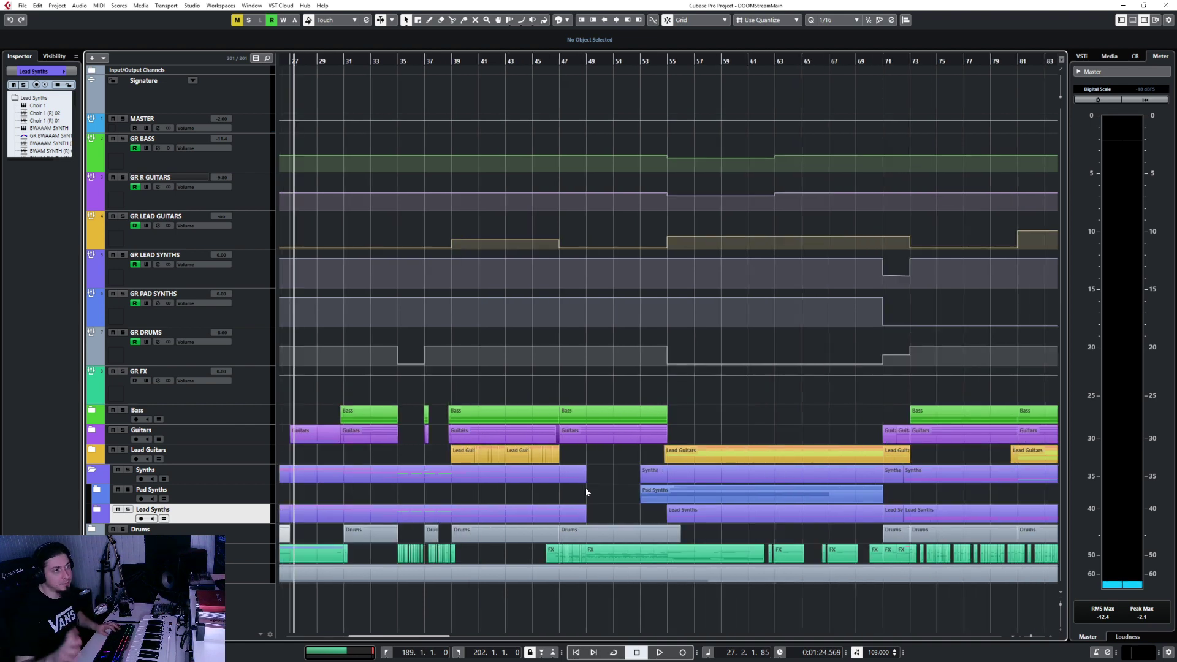
scroll(407, 553, up, 4)
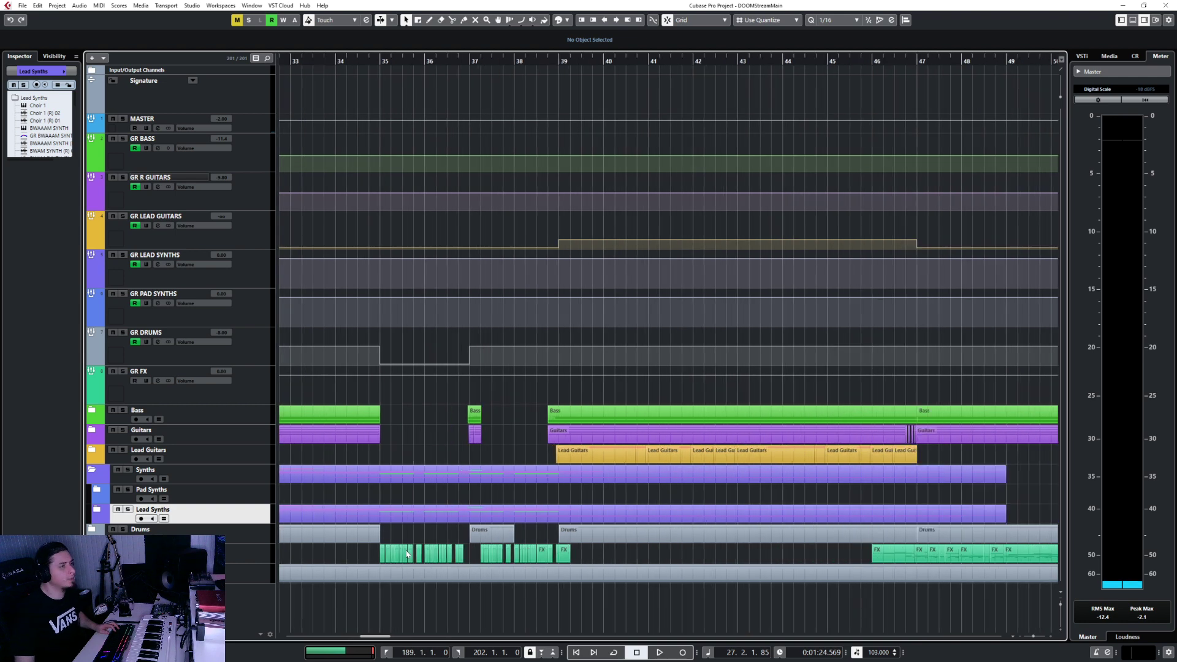
scroll(407, 552, left, 5)
key(space)
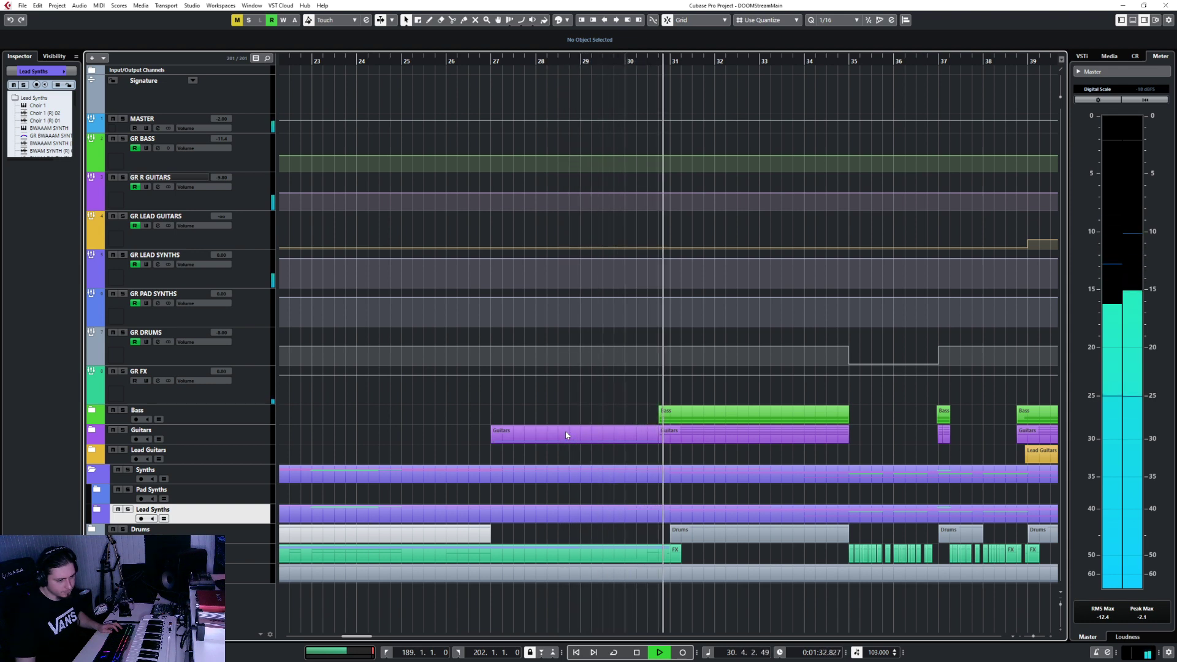
key(space)
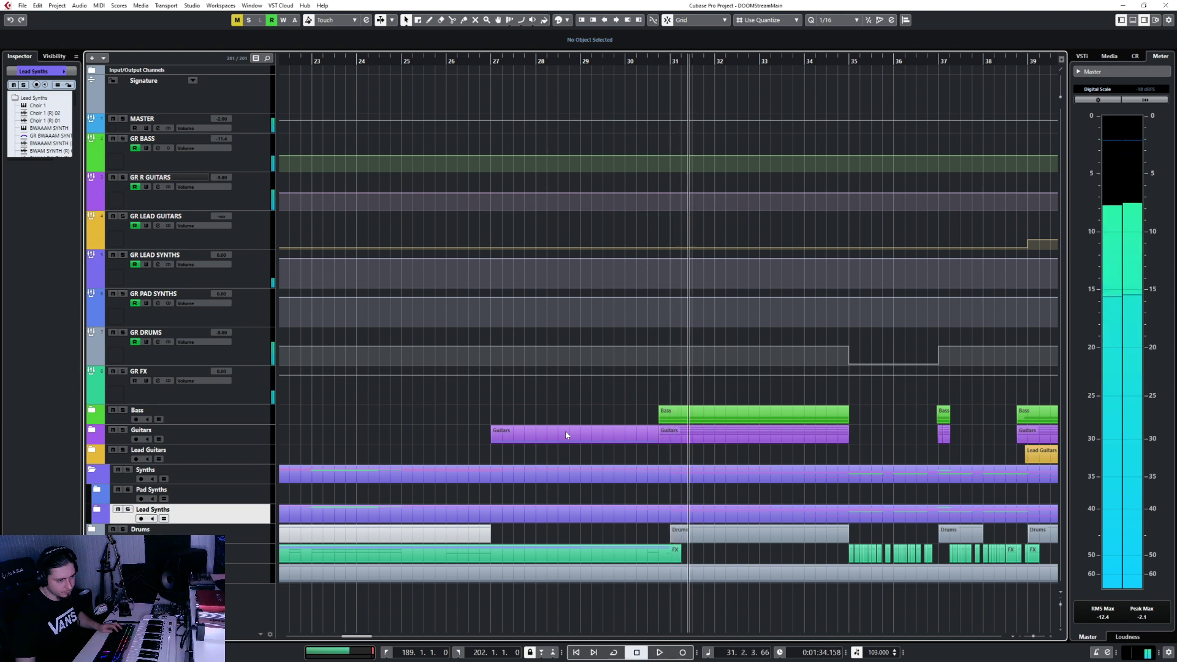
Expand the Lead Synths folder and look through its tracks around the intro, from Choir 1 to the Riff E leads
scroll(449, 505, left, 5)
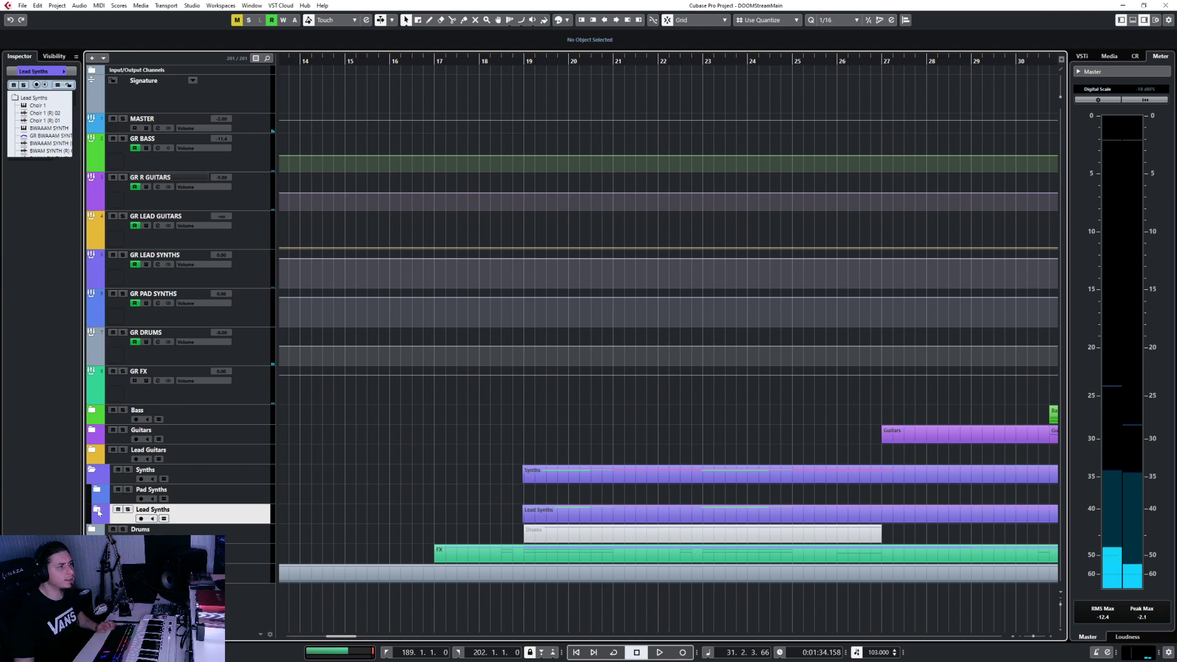
click(97, 510)
scroll(267, 499, down, 15)
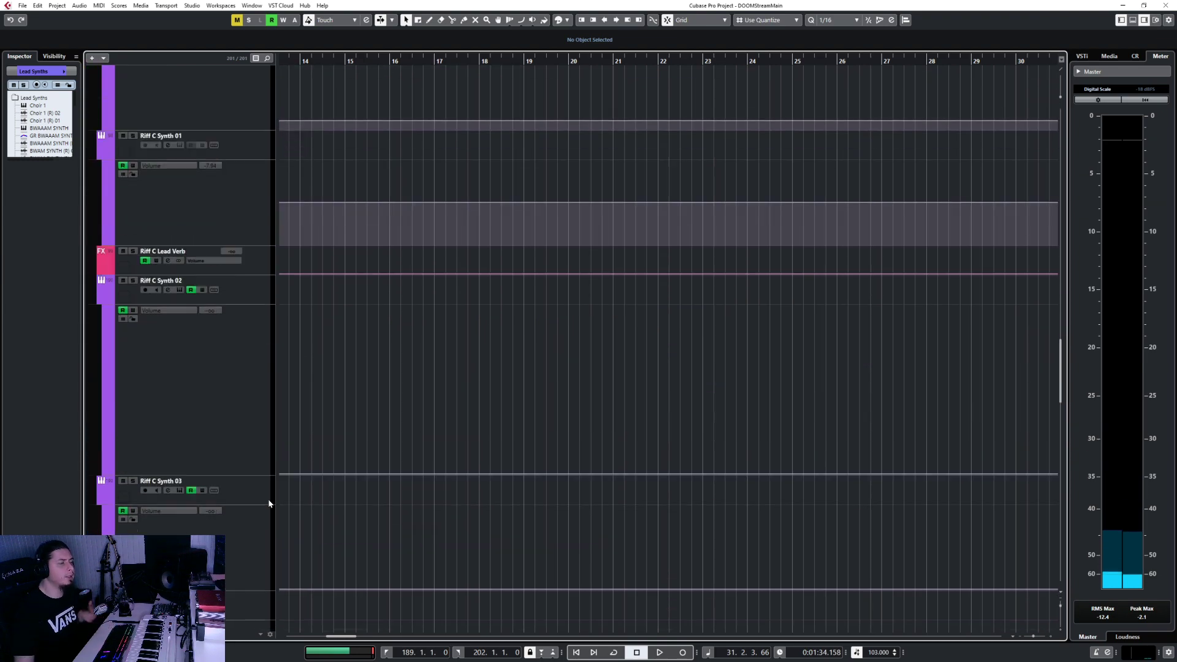
scroll(269, 504, down, 10)
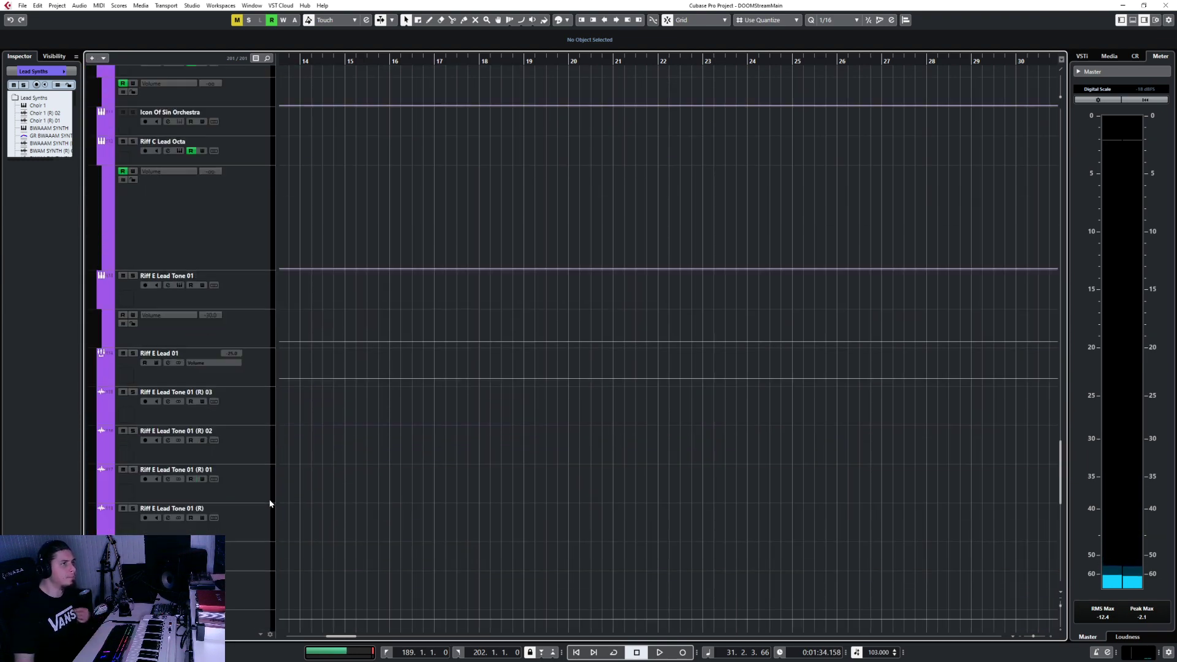
scroll(270, 504, up, 15)
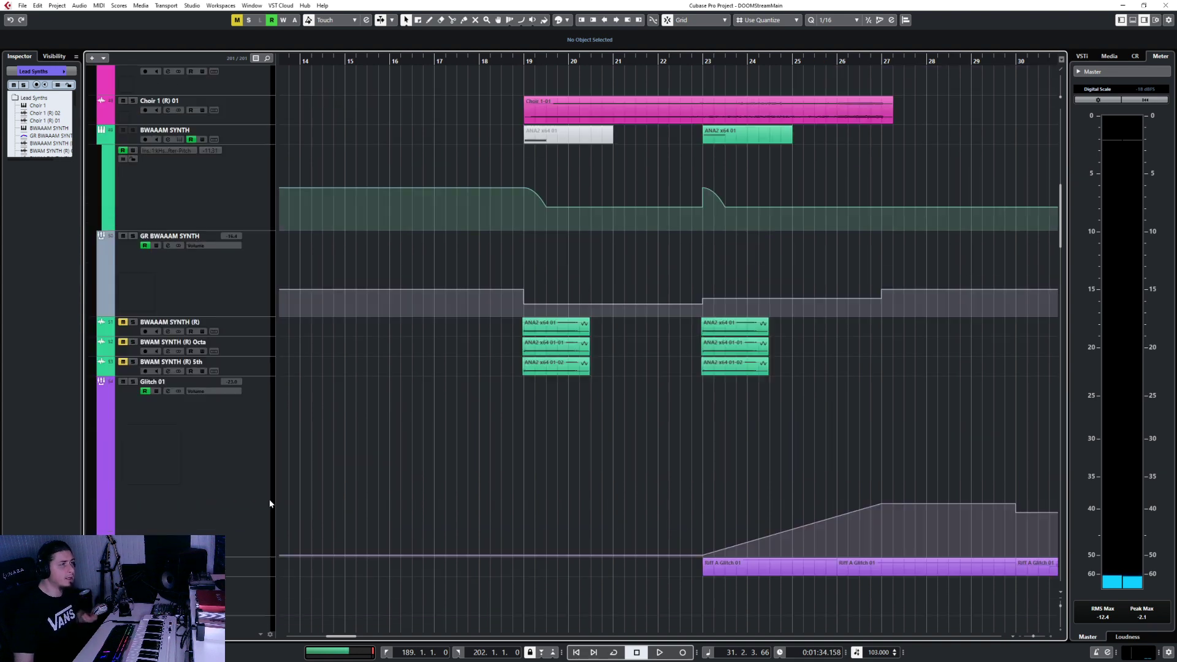
scroll(270, 504, up, 10)
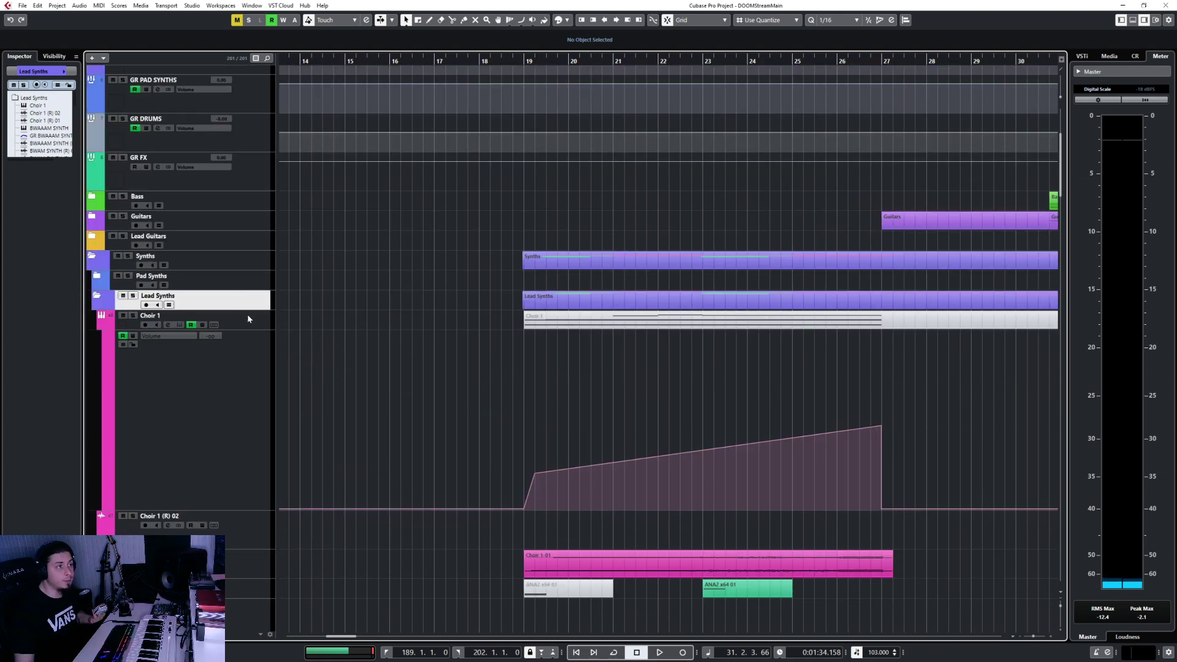
right_click(242, 309)
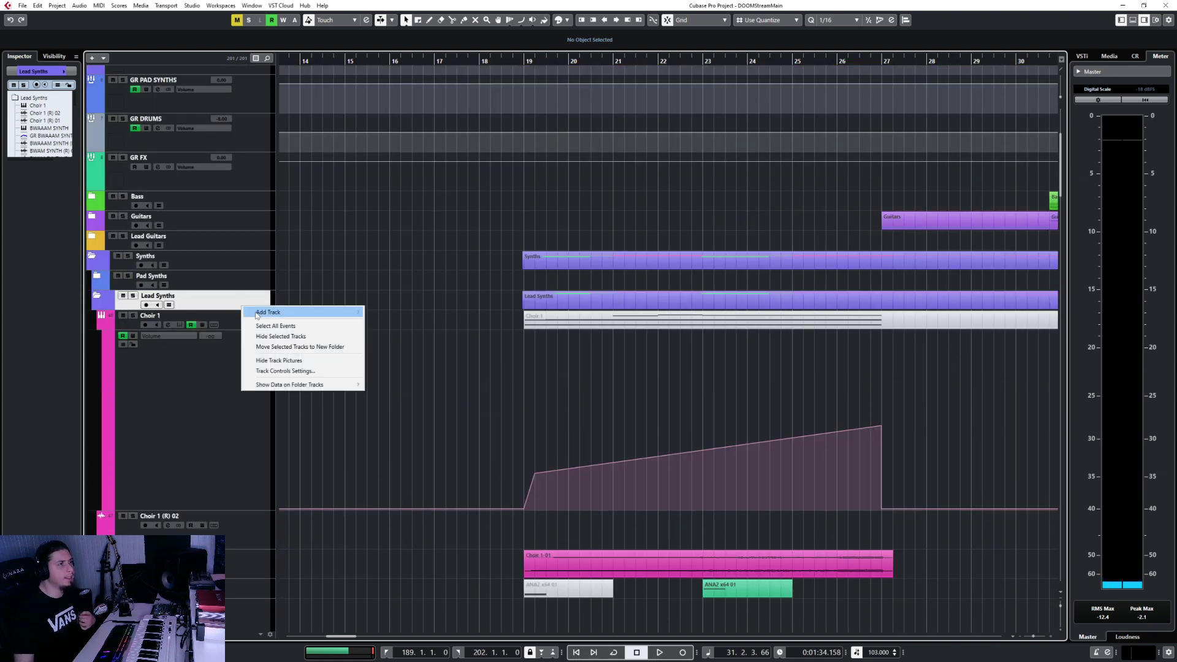
mouse_move(256, 314)
click(417, 322)
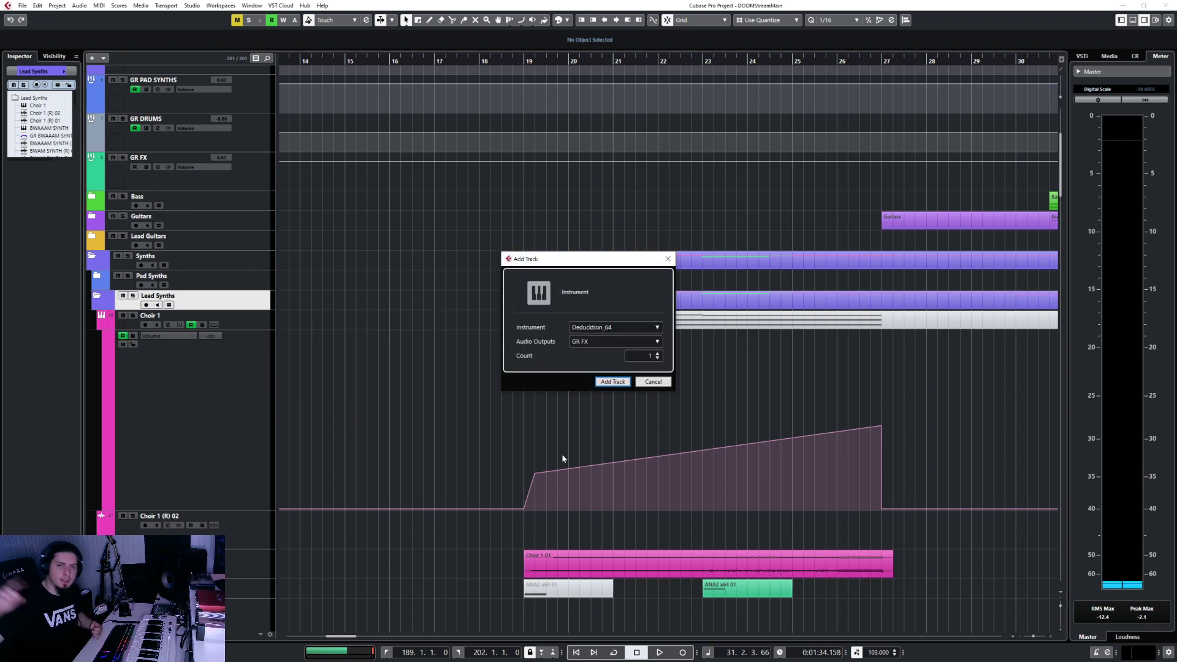
click(600, 328)
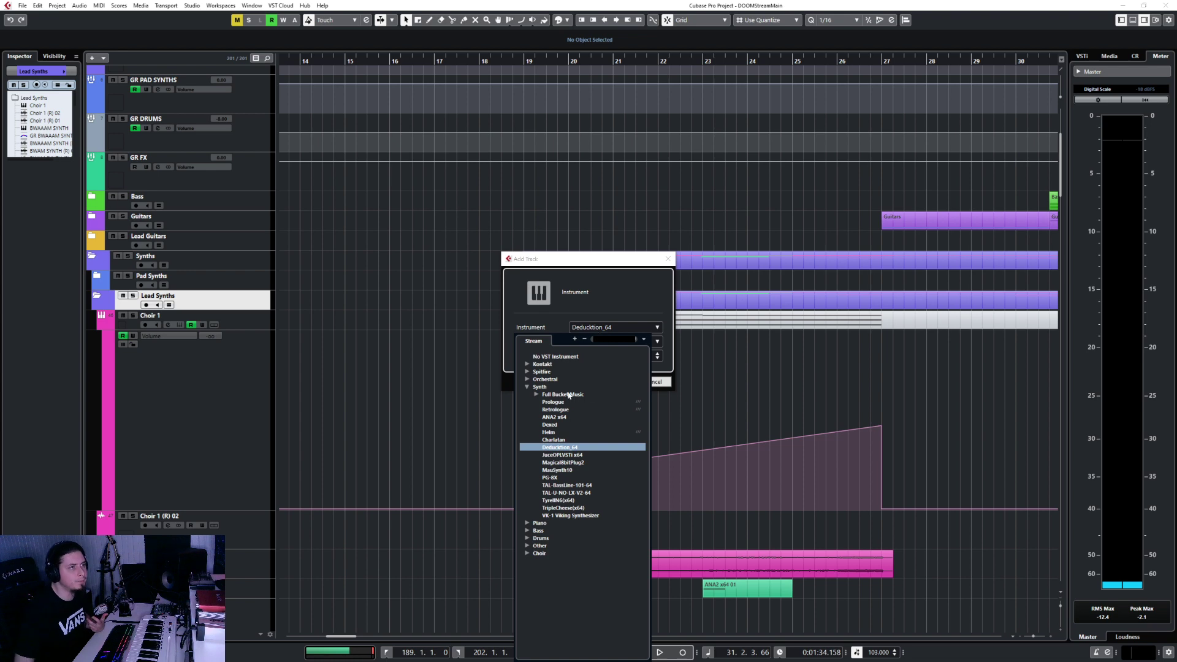
click(527, 387)
click(527, 380)
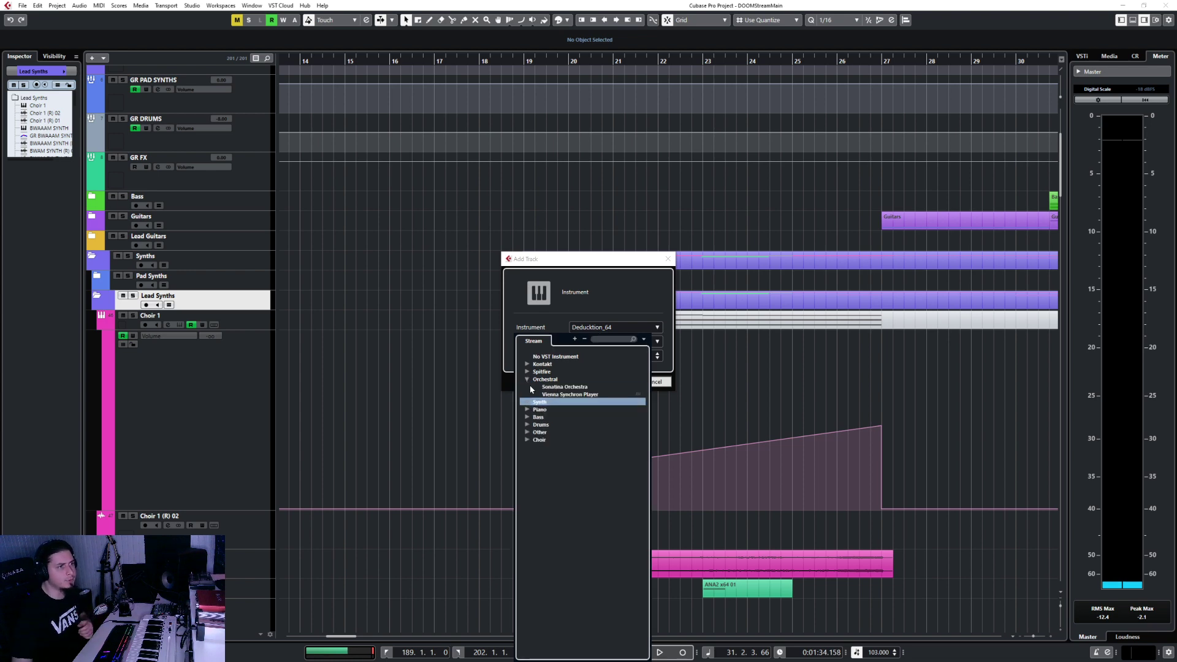
click(569, 394)
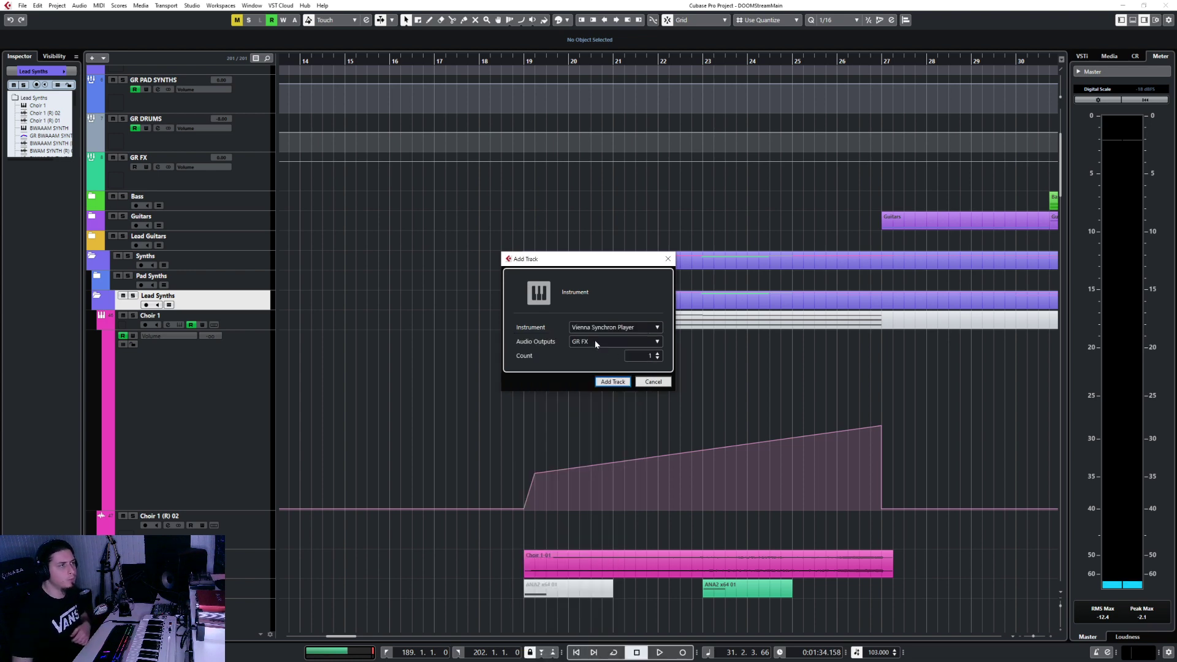
click(654, 382)
scroll(559, 410, down, 8)
scroll(559, 410, up, 2)
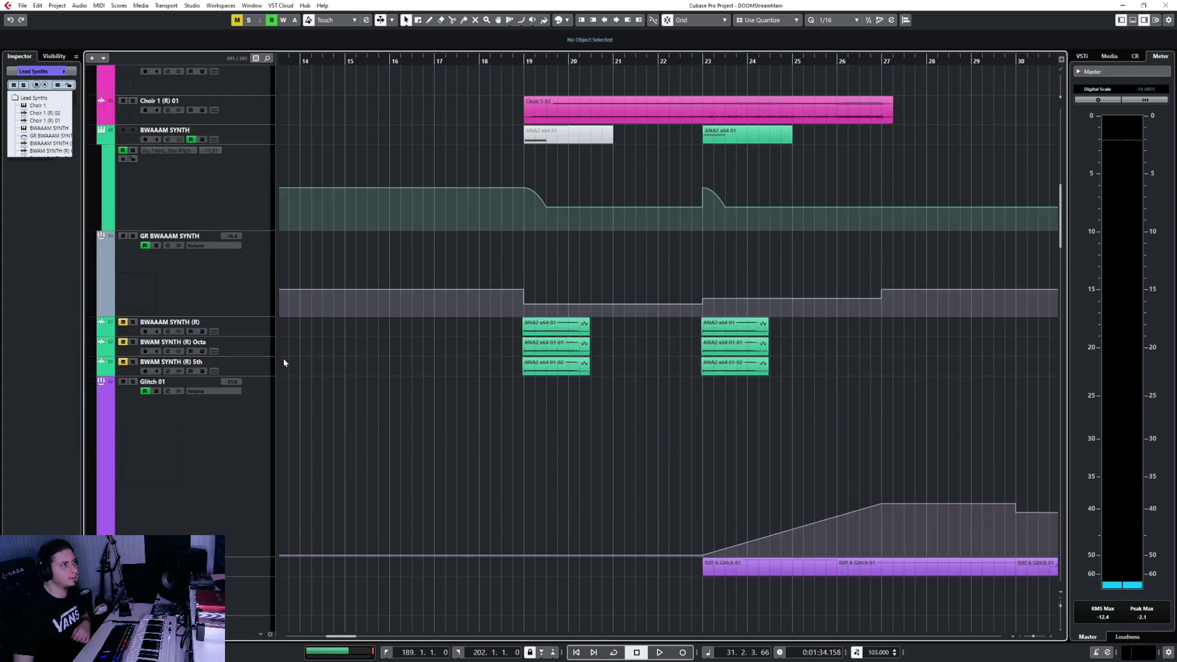
scroll(458, 363, down, 2)
scroll(457, 363, up, 8)
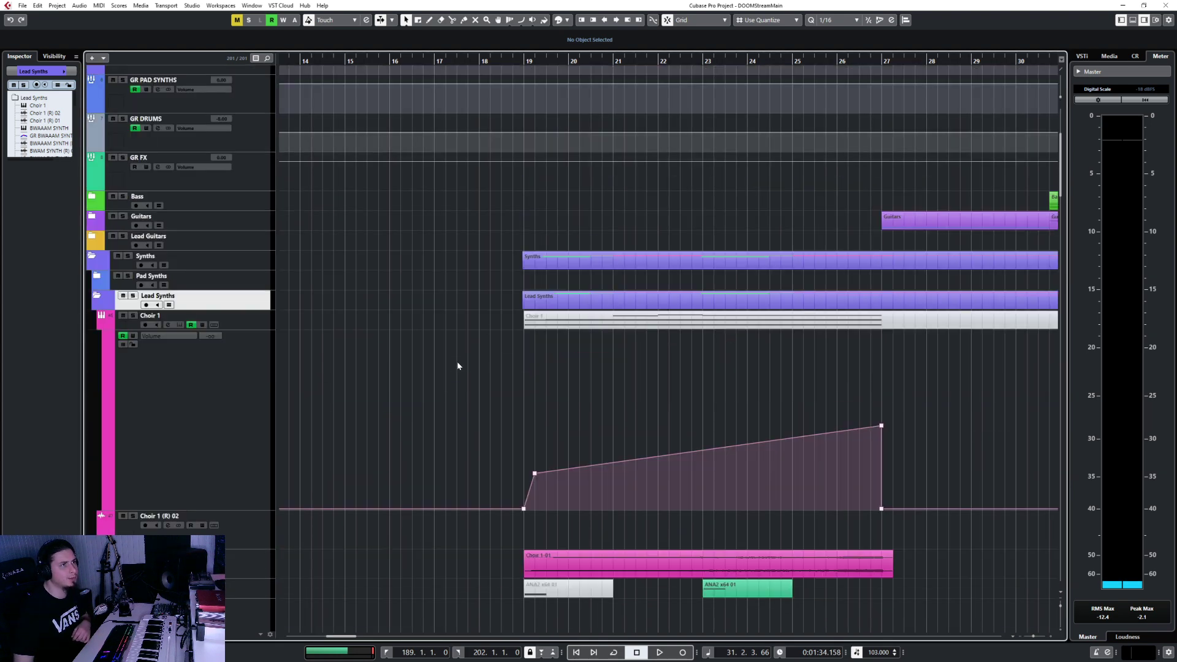
Collapse the Lead Synths folder and expand the FX folder to show its tracks
scroll(458, 365, down, 15)
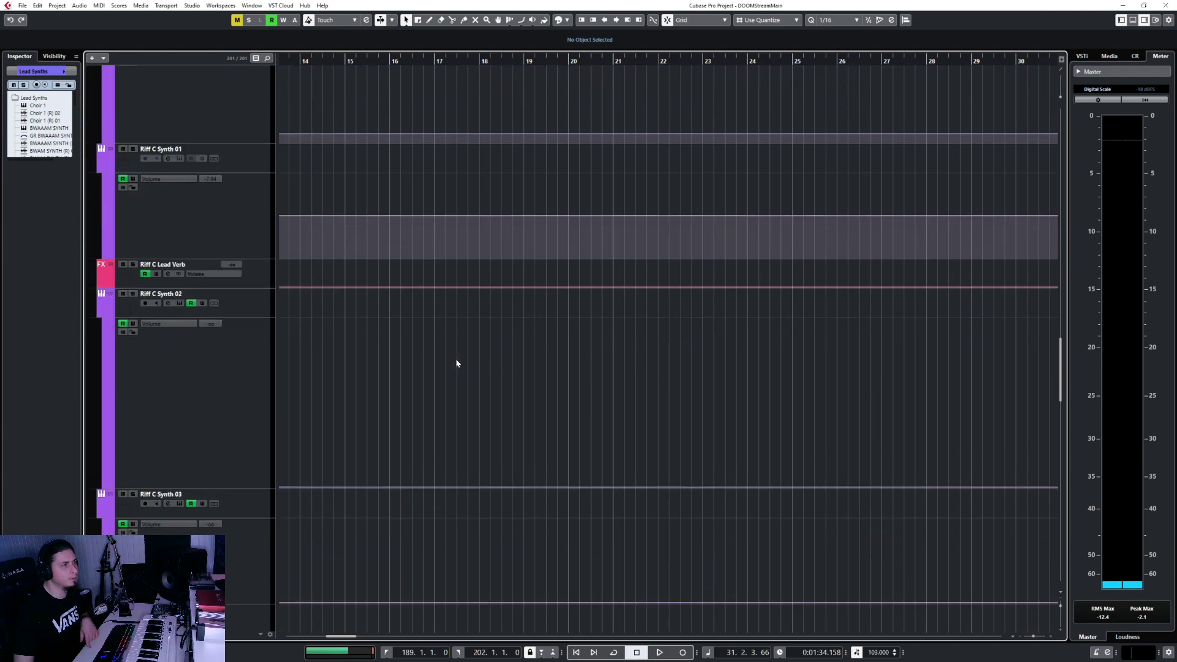
scroll(457, 363, up, 15)
scroll(430, 400, up, 5)
scroll(409, 350, up, 5)
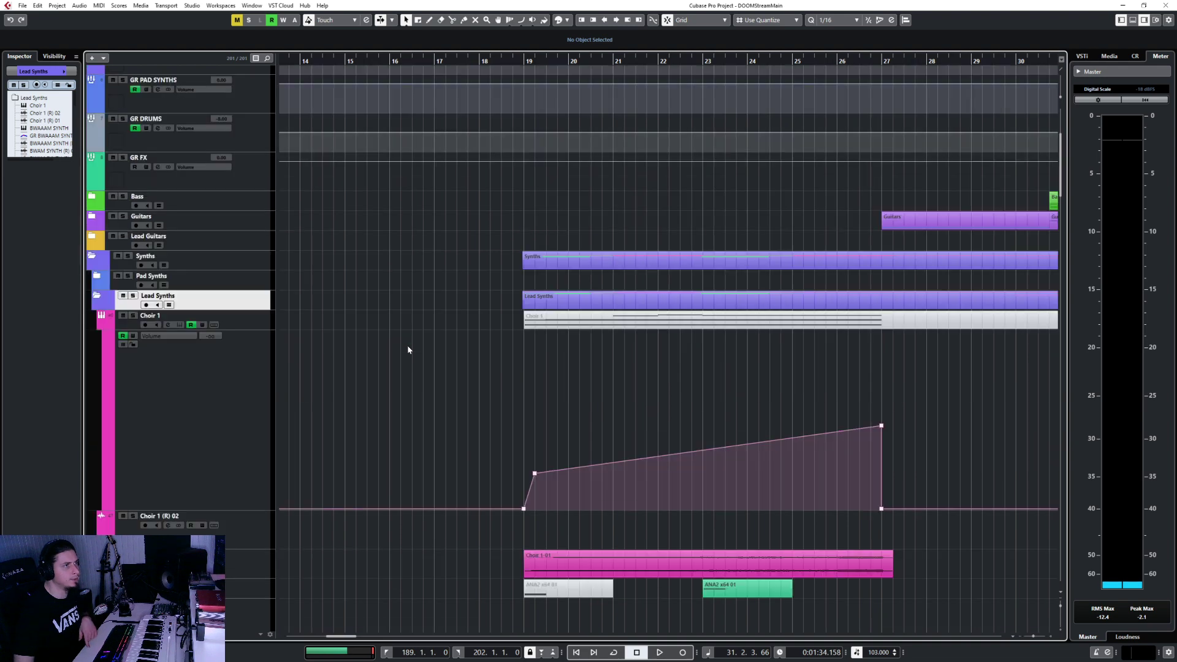
click(97, 296)
scroll(389, 344, up, 4)
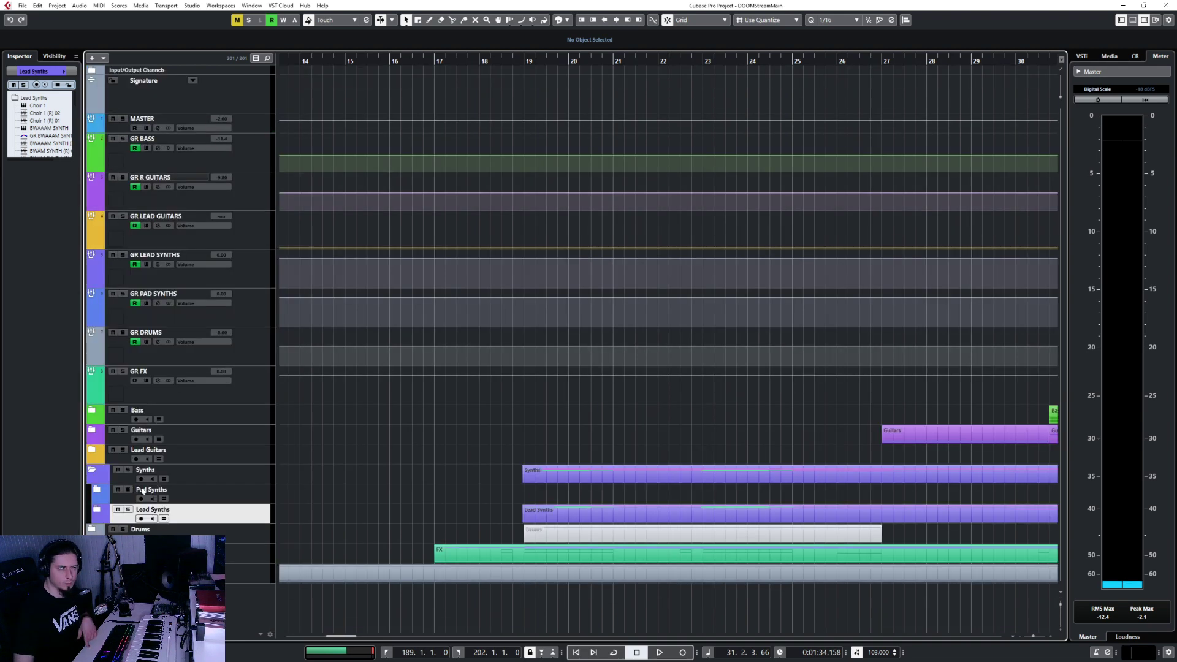
click(147, 551)
click(92, 549)
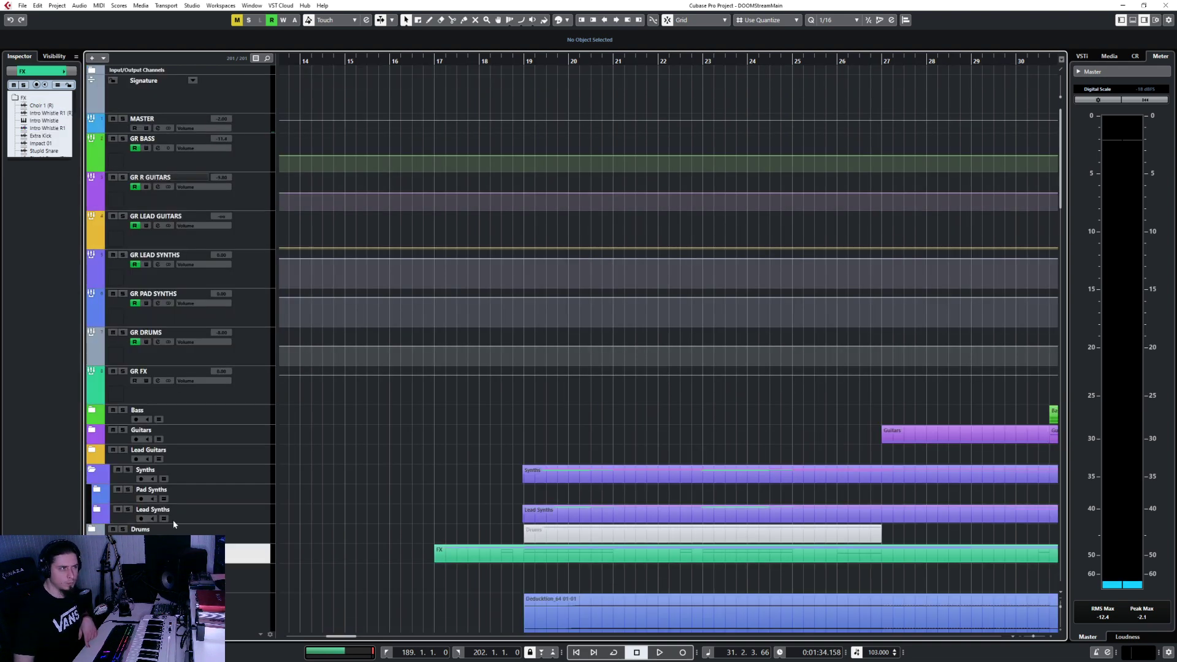
scroll(465, 426, down, 4)
scroll(466, 427, up, 1)
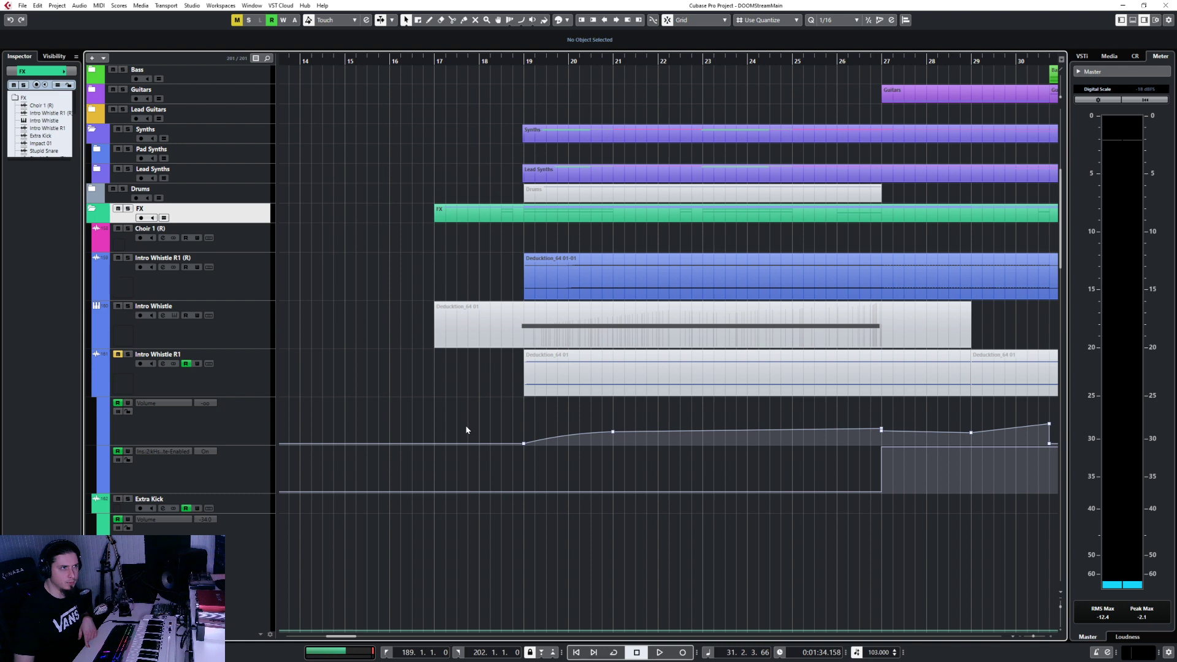
Add one Vienna Synchron Player instrument track below Choir 1 (R), with its audio output routed to GR FX
click(245, 267)
click(259, 332)
click(240, 251)
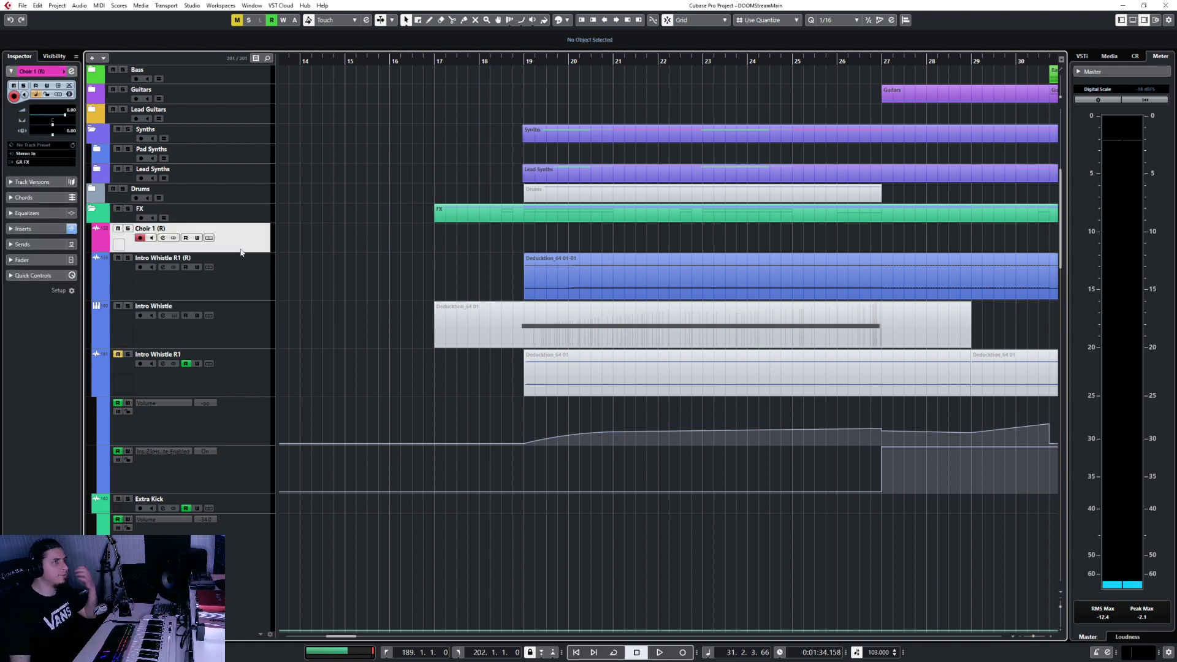
right_click(240, 251)
mouse_move(276, 255)
click(471, 268)
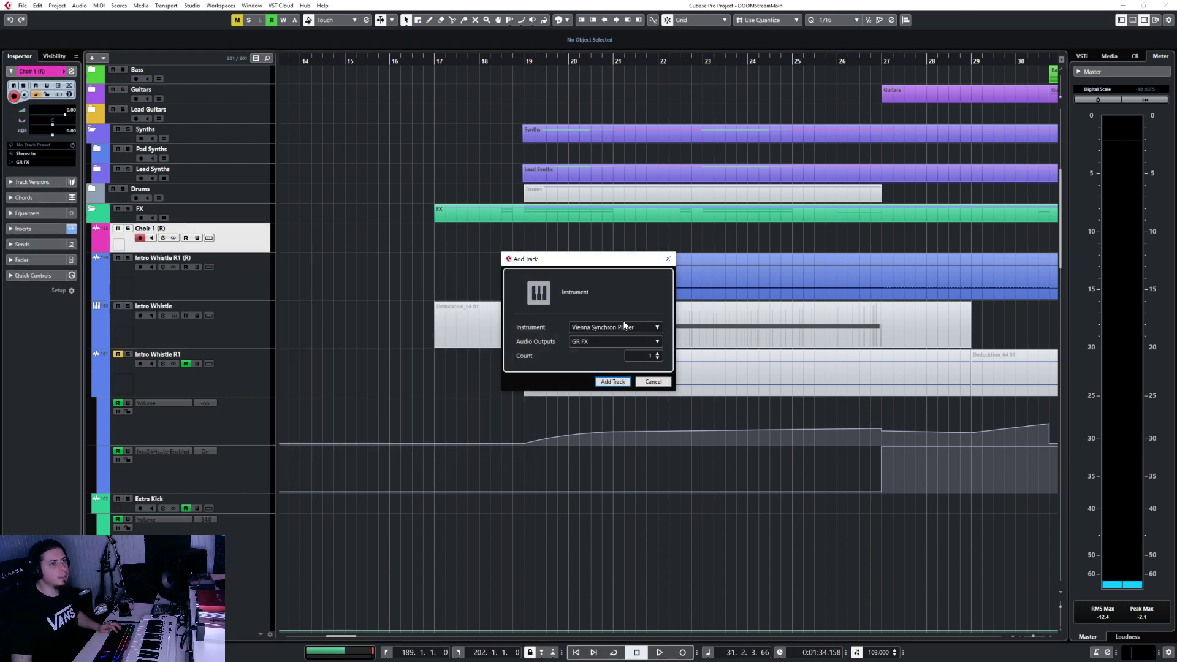
click(601, 345)
click(601, 345)
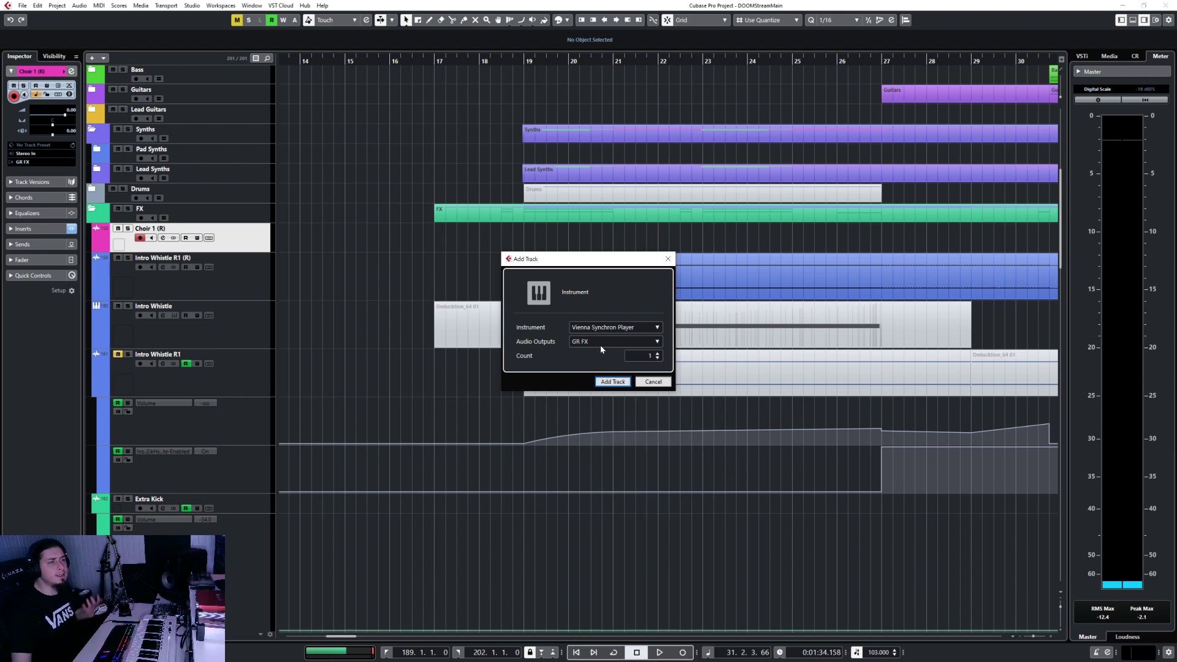
click(613, 380)
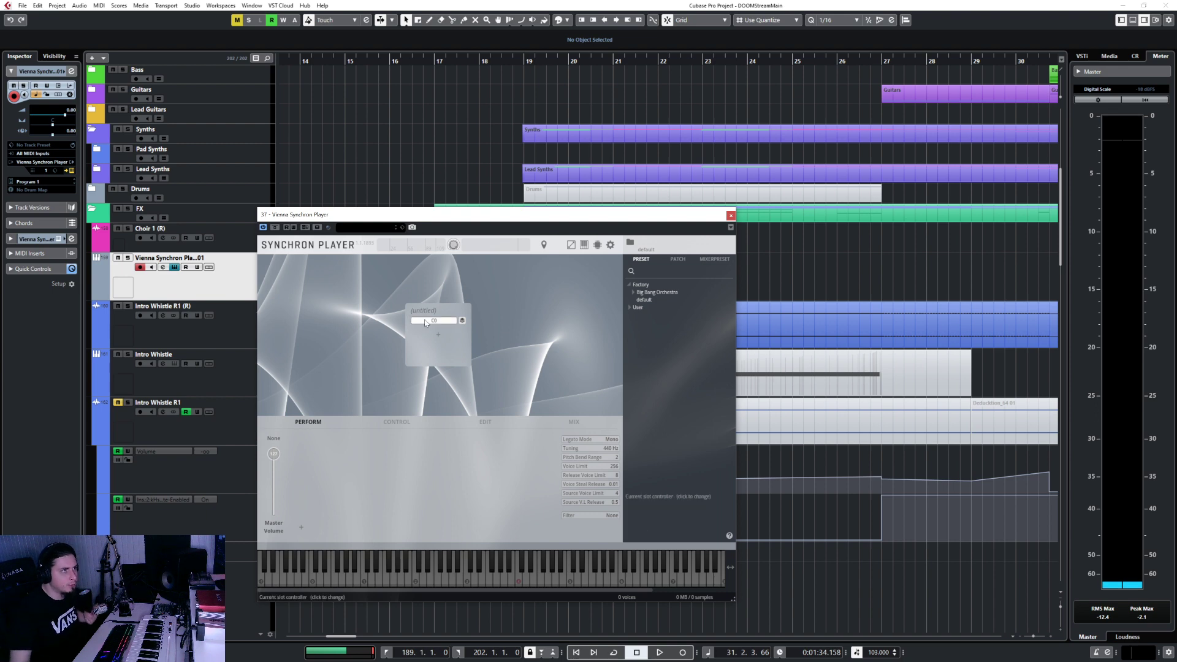
Load the Big Bang Orchestra preset in the Synchron Player, choose the Fast runs articulation, and close the plug-in
click(636, 300)
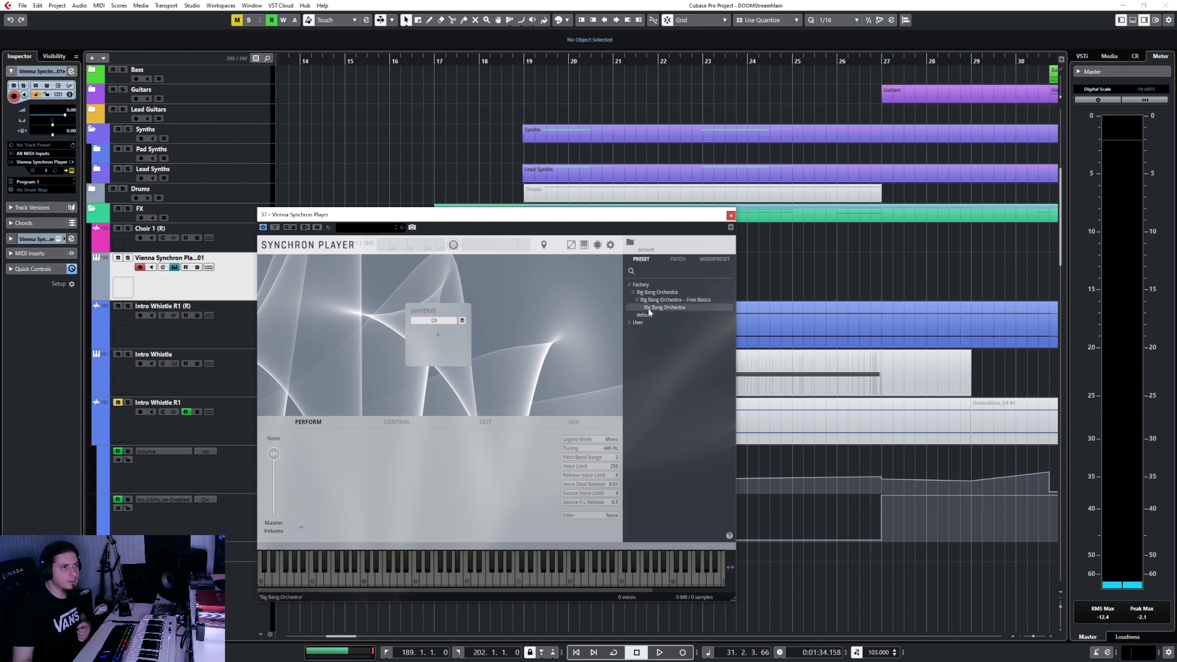
double_click(650, 309)
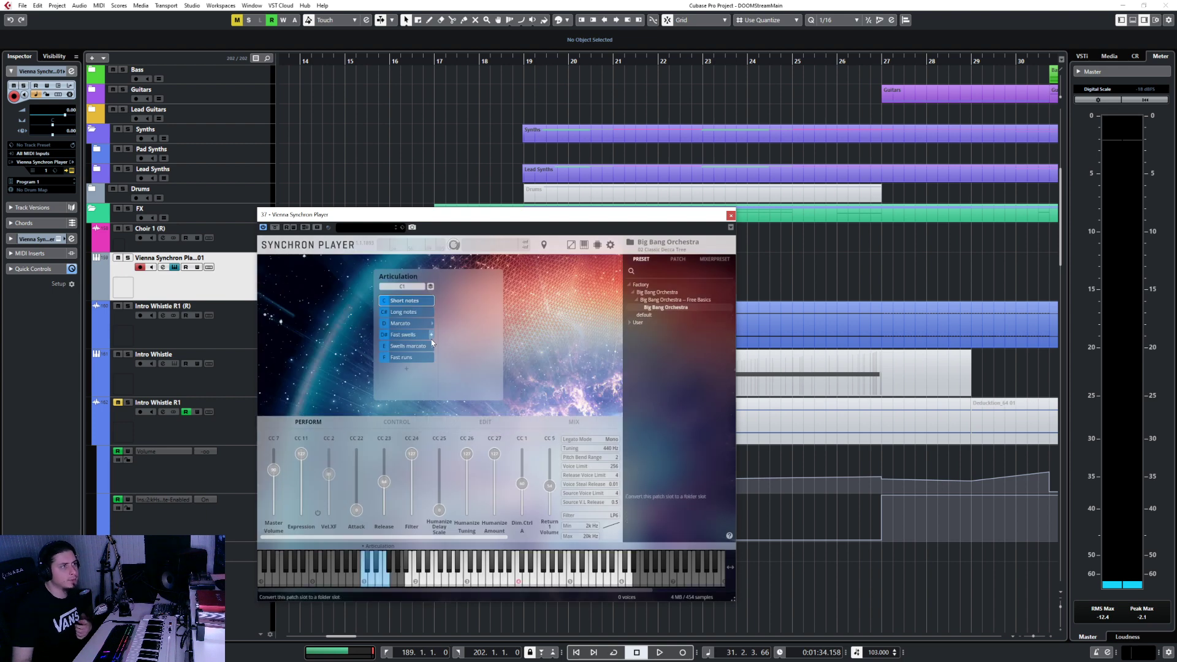
click(427, 357)
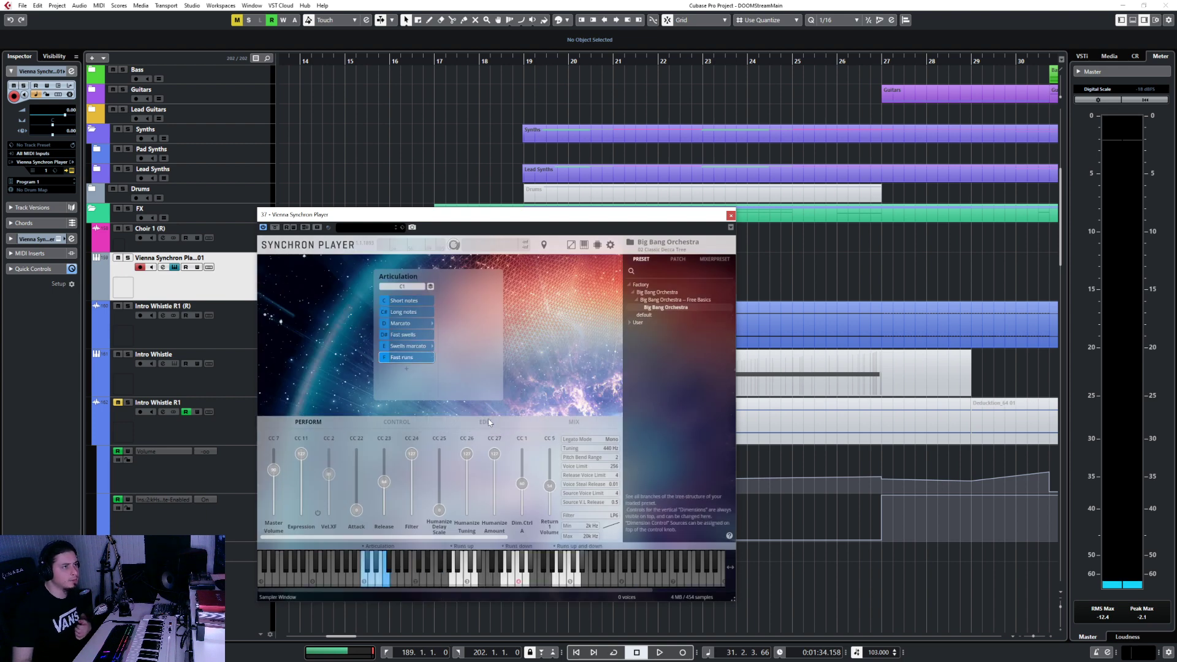
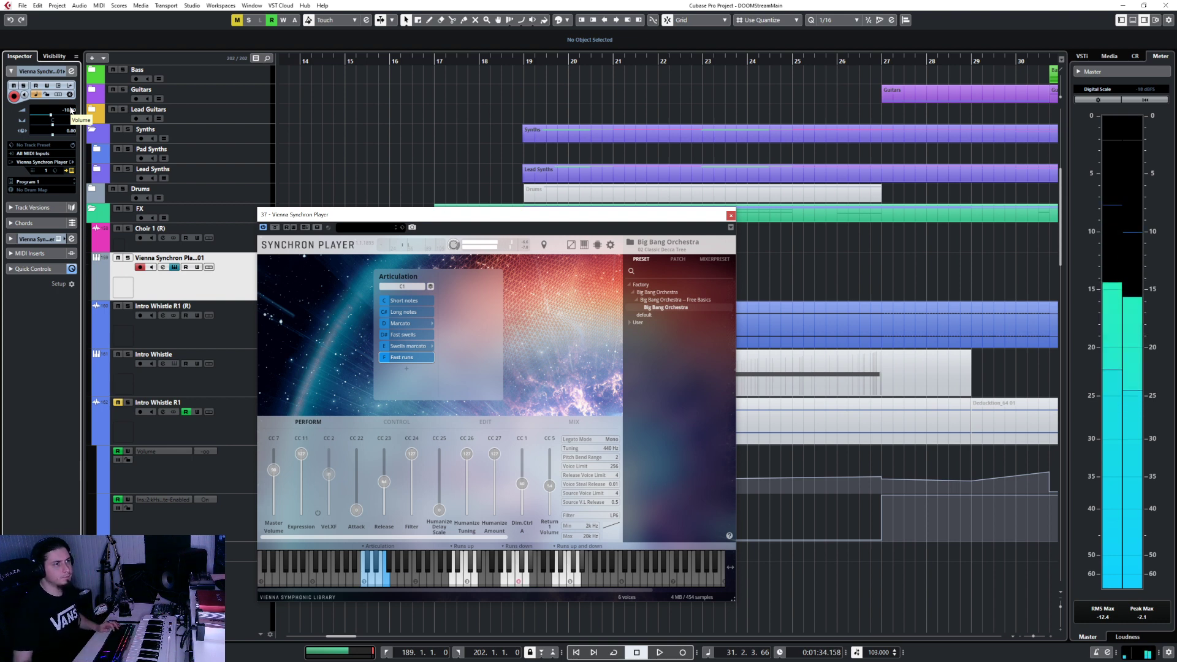
click(731, 215)
Record an orchestral run on the Vienna Synchron Player track from bar 17 to just past bar 20
click(444, 58)
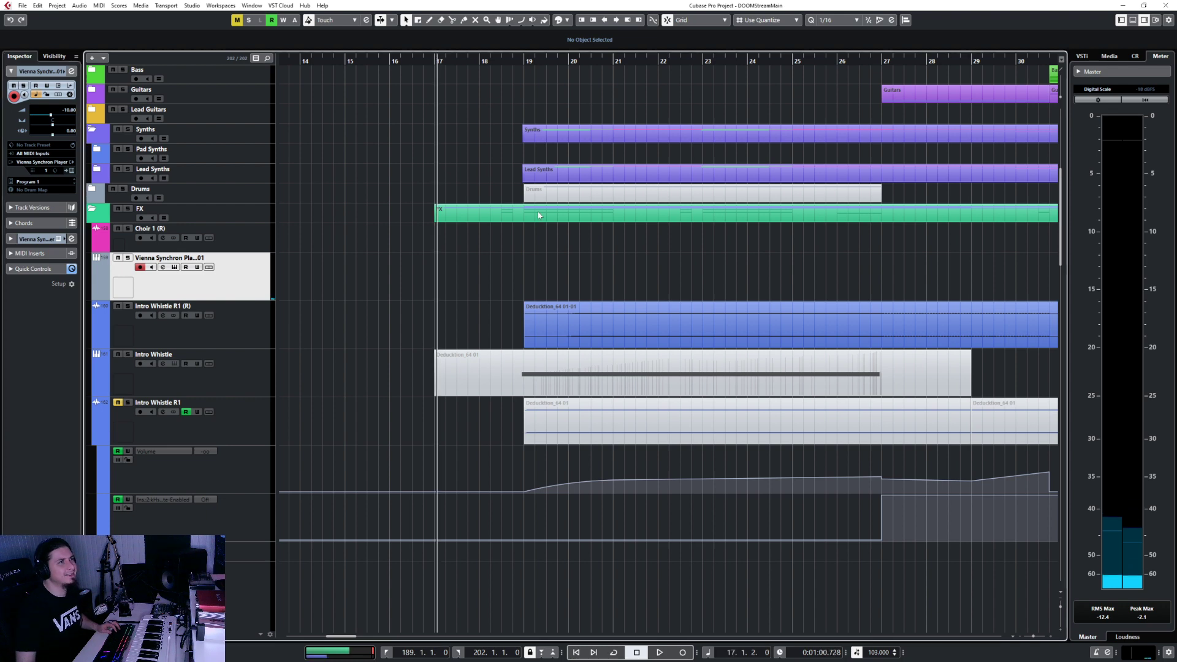
key(KP_Multiply)
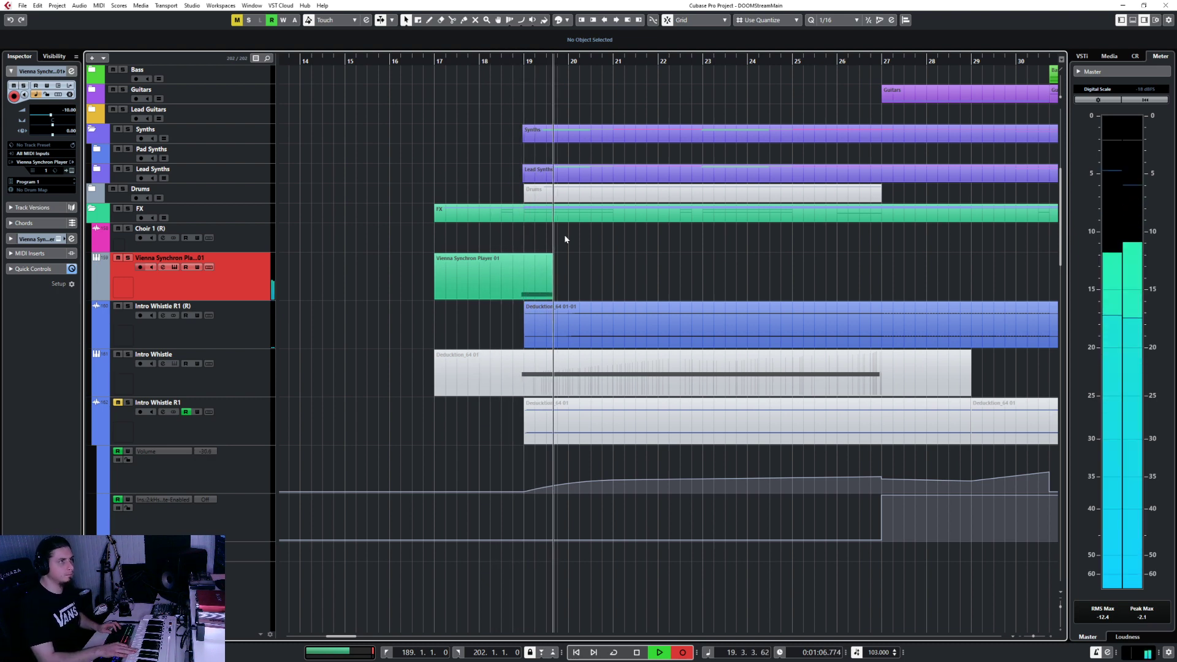
key(space)
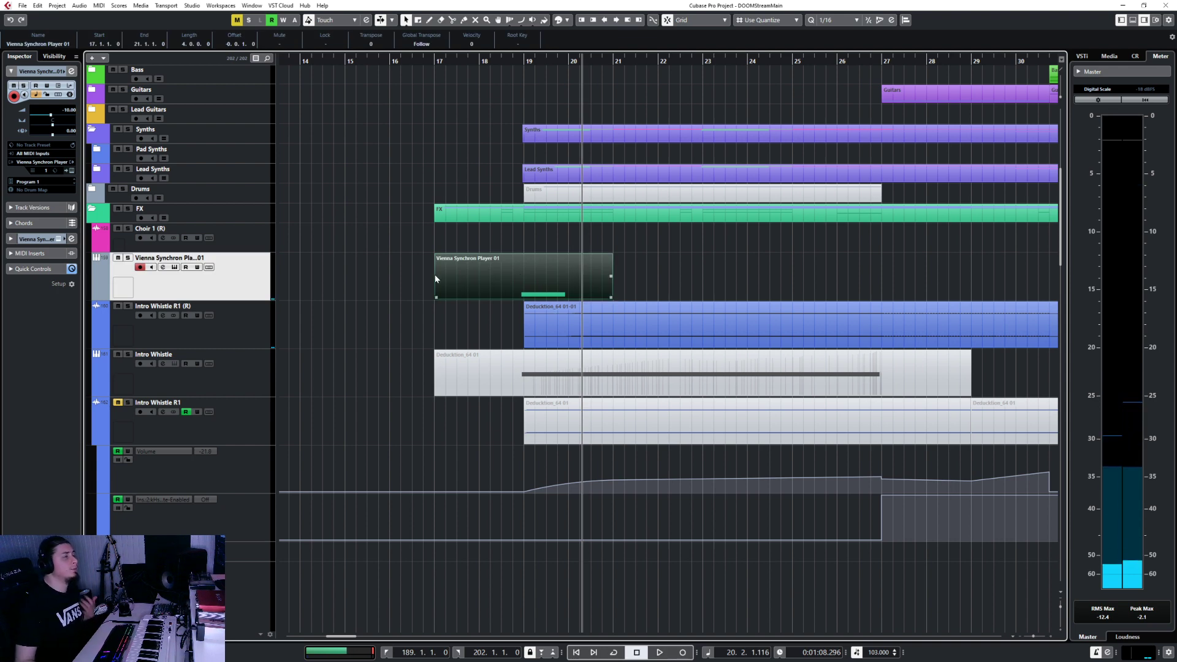
Render the recorded Vienna Synchron Player part in place with the current settings
click(60, 8)
mouse_move(40, 7)
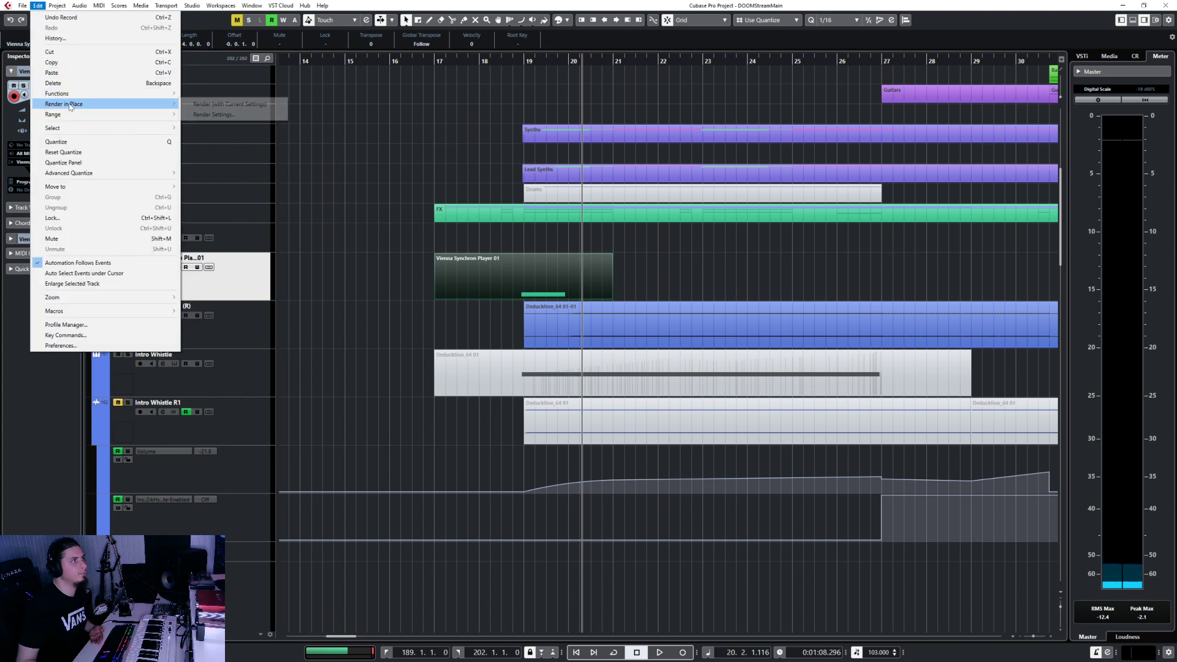
click(190, 105)
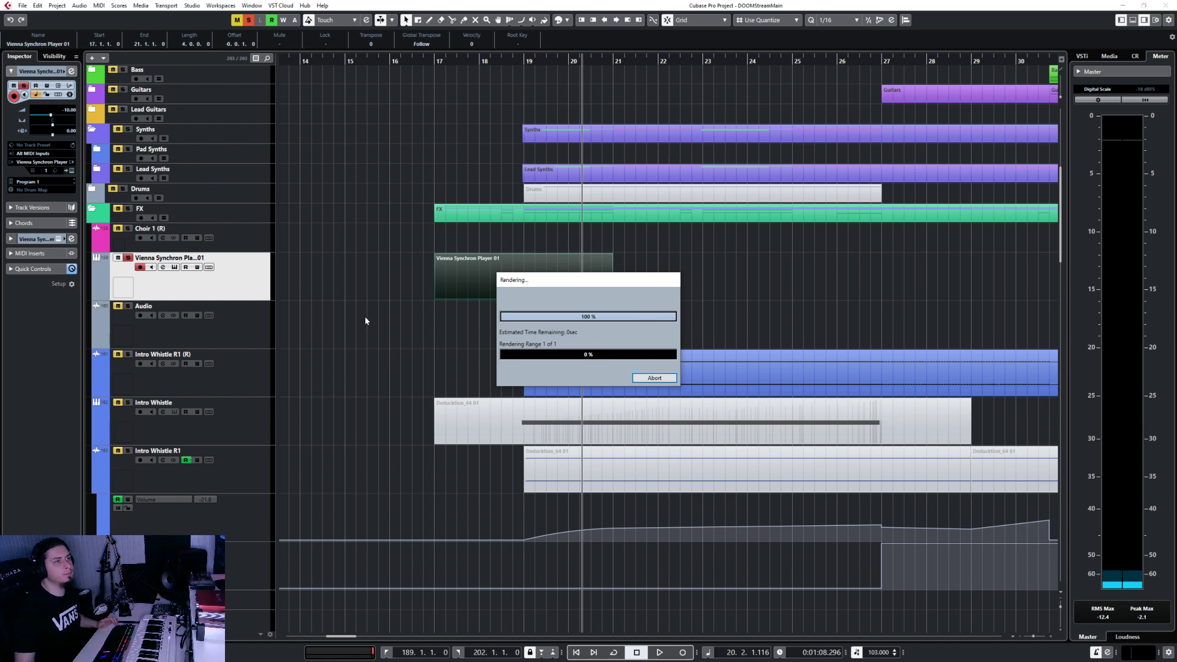
Shift the rendered audio event slightly earlier, off the grid, to start at 16.4.4.117 so the run lines up with bar 19
click(546, 336)
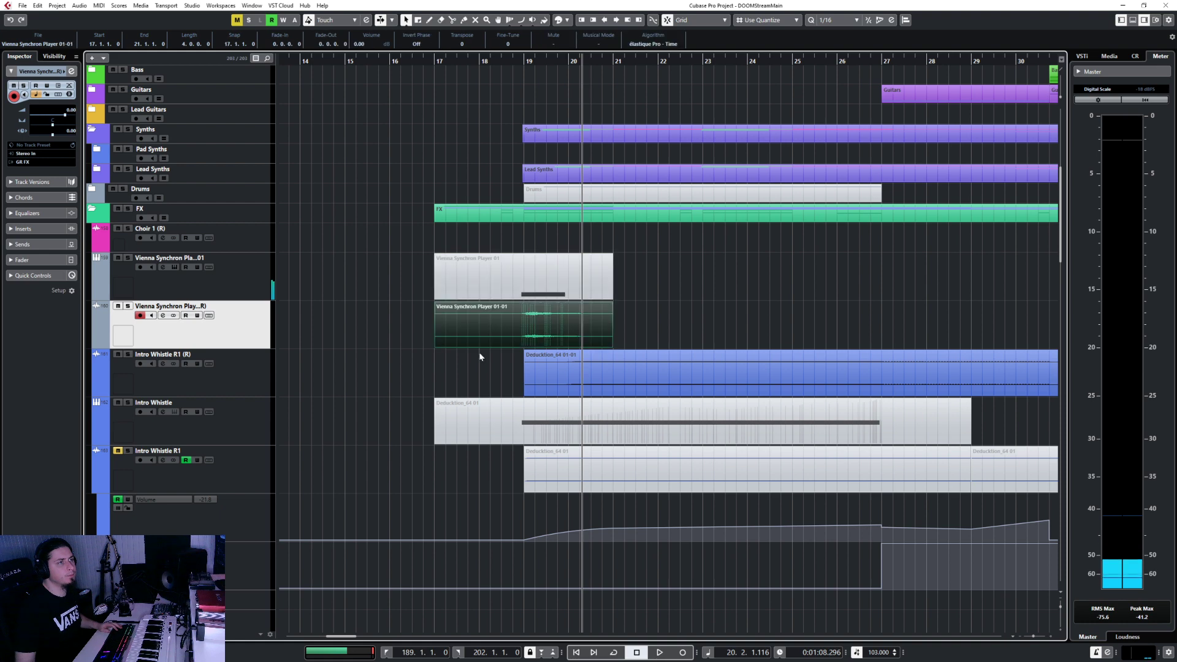
ctrl+scroll(508, 330, up, 5)
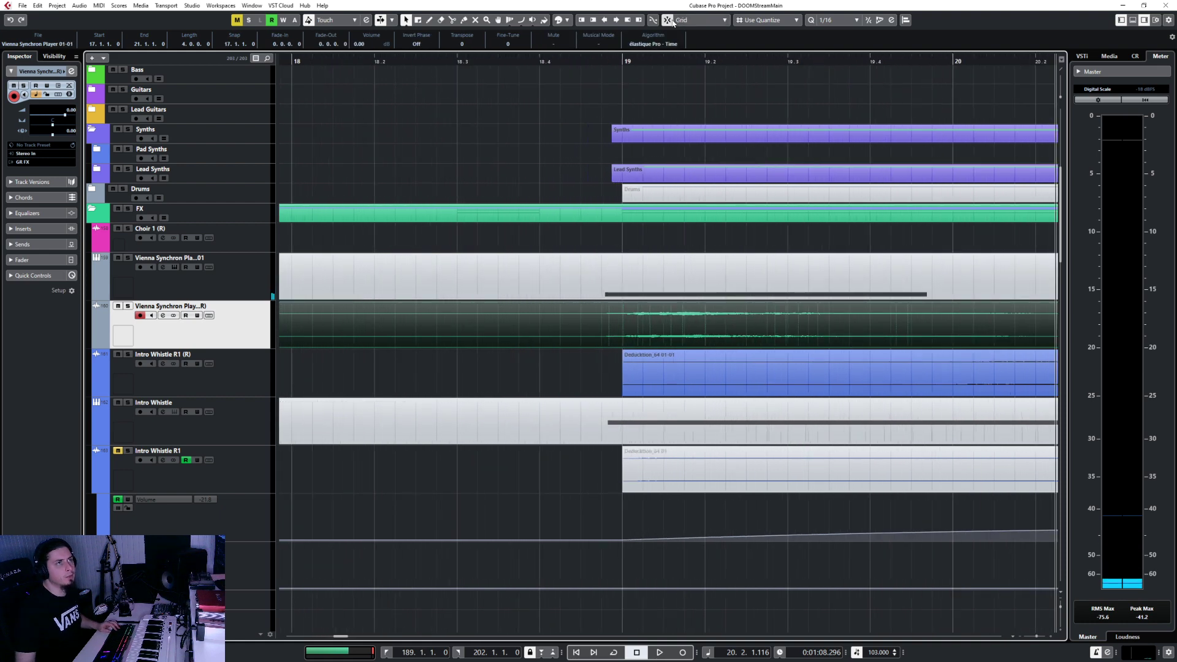
drag(663, 311, 641, 328)
ctrl+scroll(642, 331, down, 5)
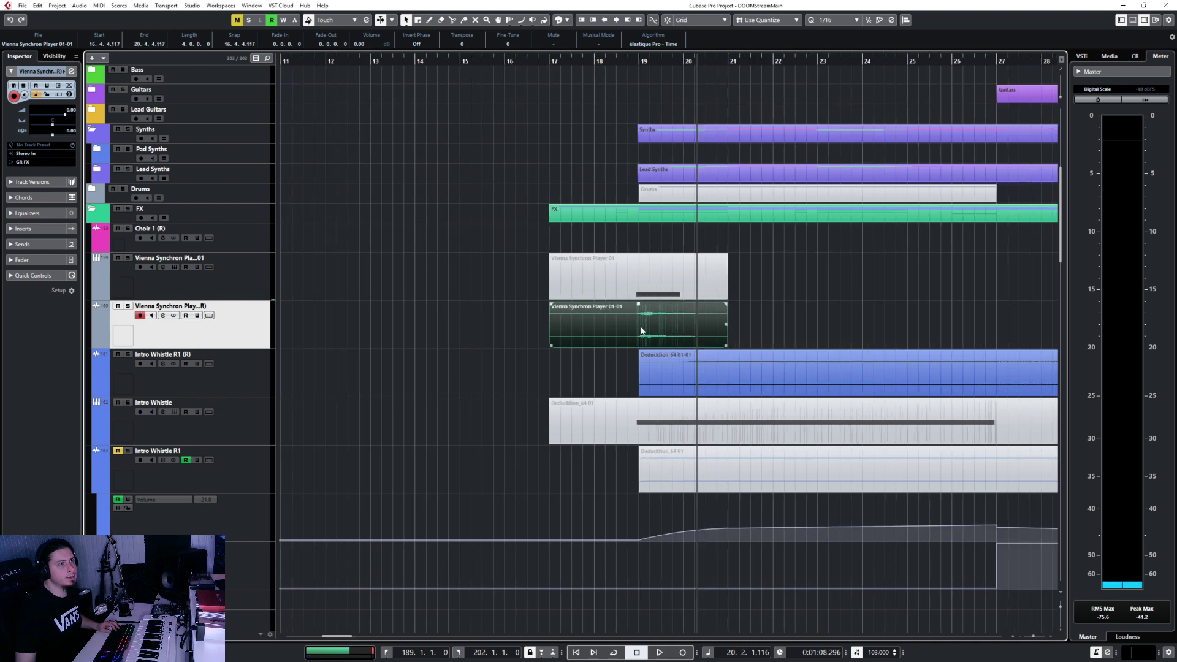
Unload the instrument from the Vienna Synchron Player track, discarding its changes, and remove the original MIDI track
click(248, 287)
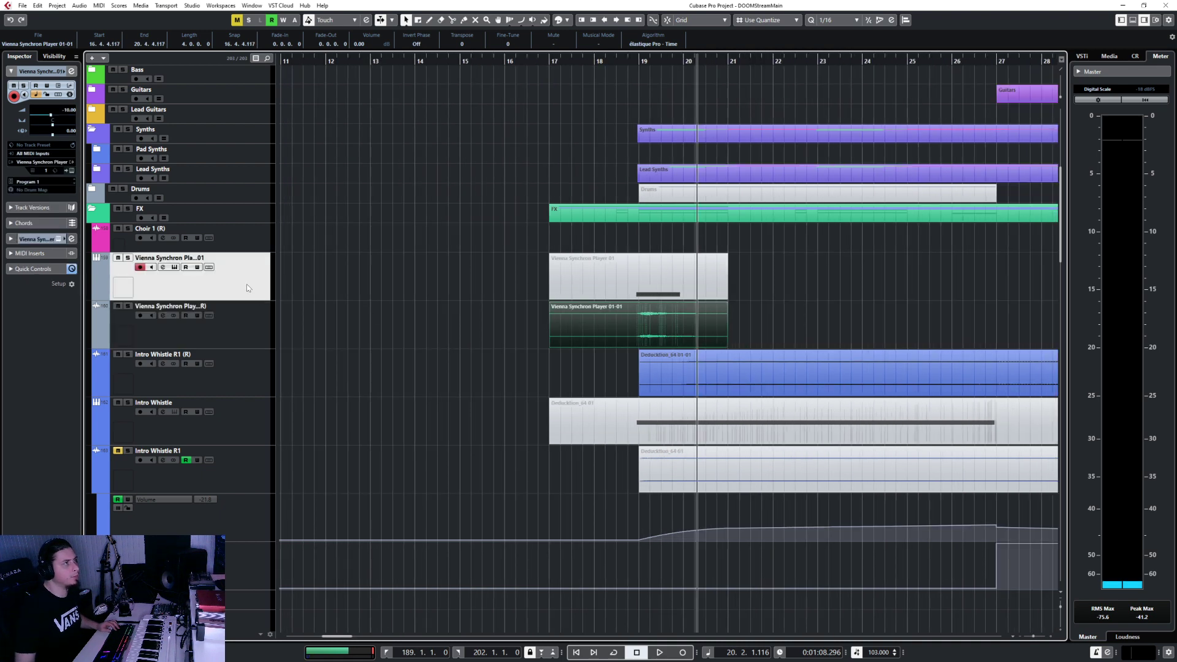
click(45, 166)
click(50, 187)
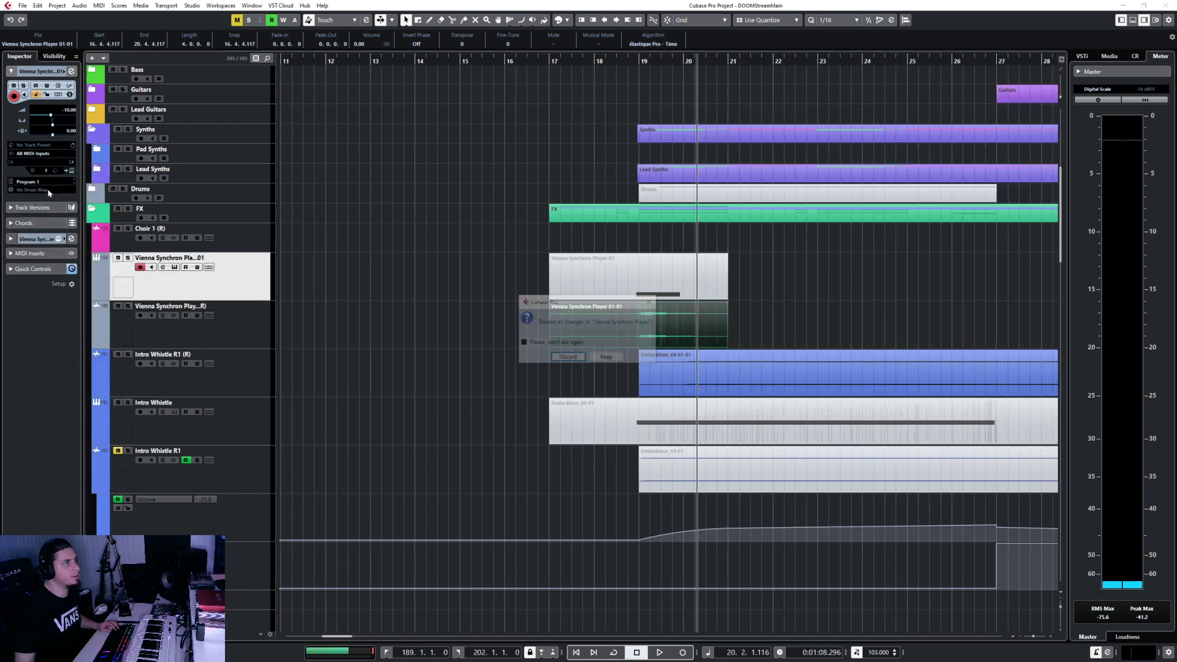
click(567, 358)
right_click(250, 291)
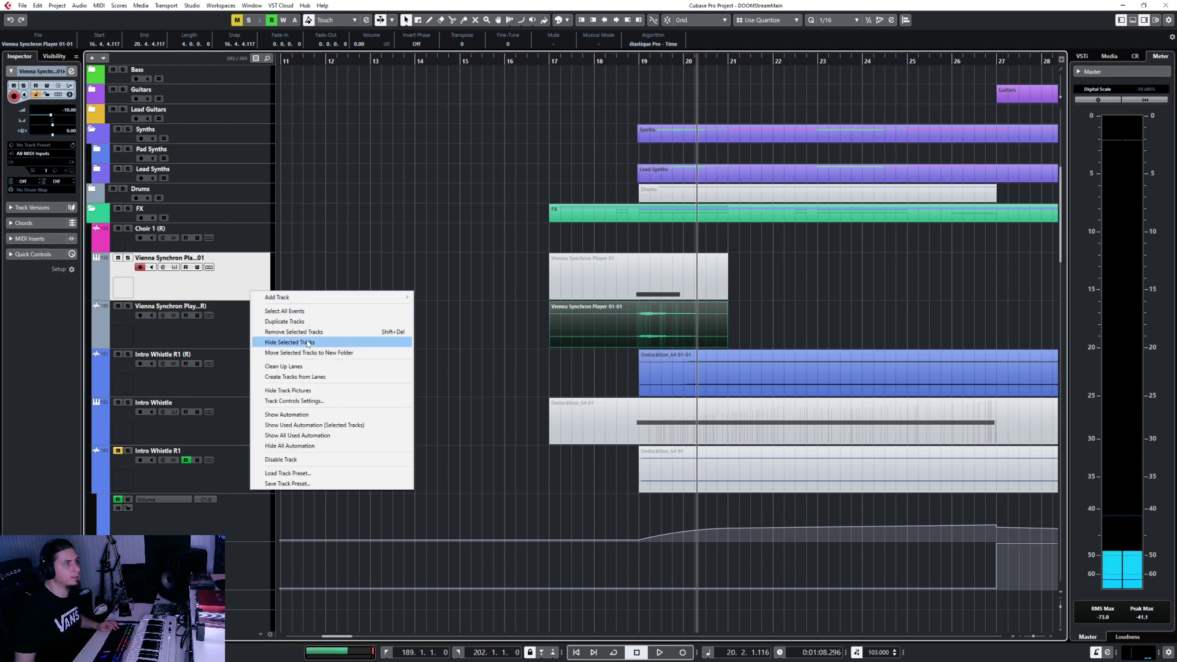
click(307, 332)
click(569, 358)
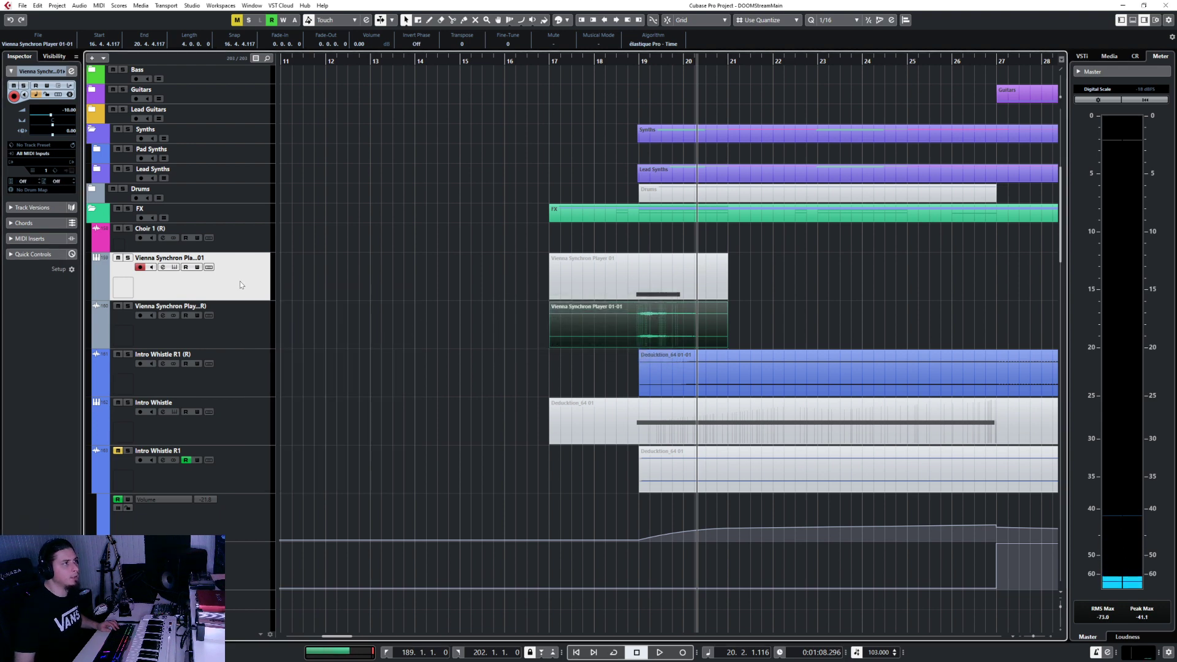
Rename the rendered audio track as Big Bang Orc Descend and colour it turquoise
double_click(171, 258)
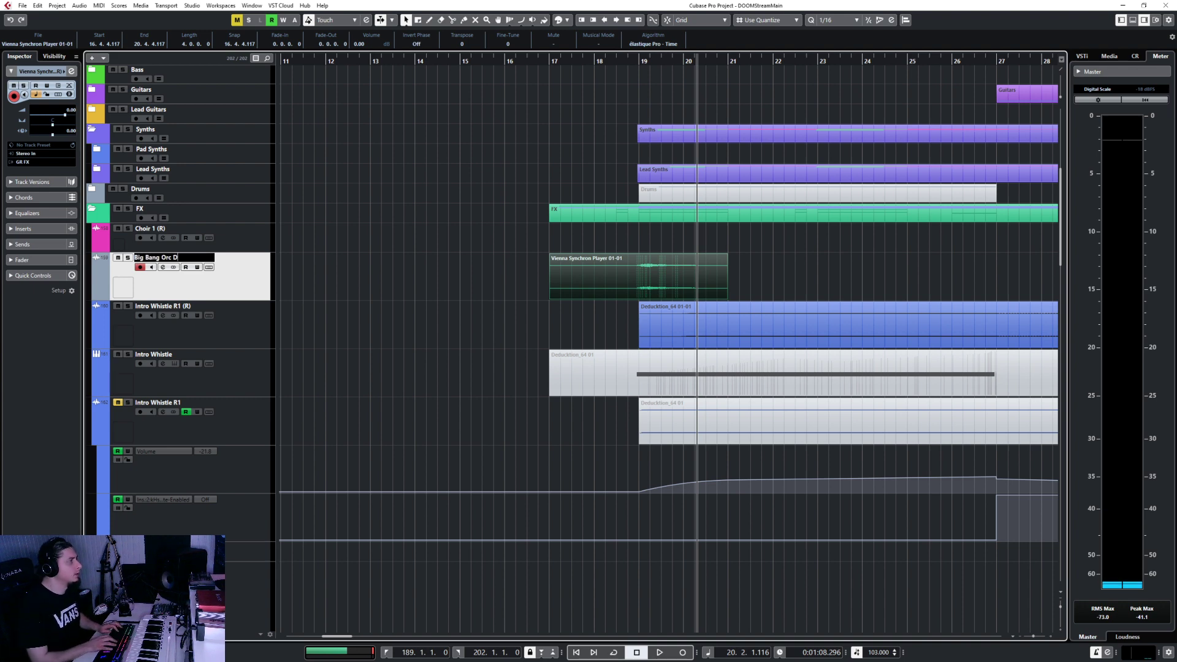
click(92, 299)
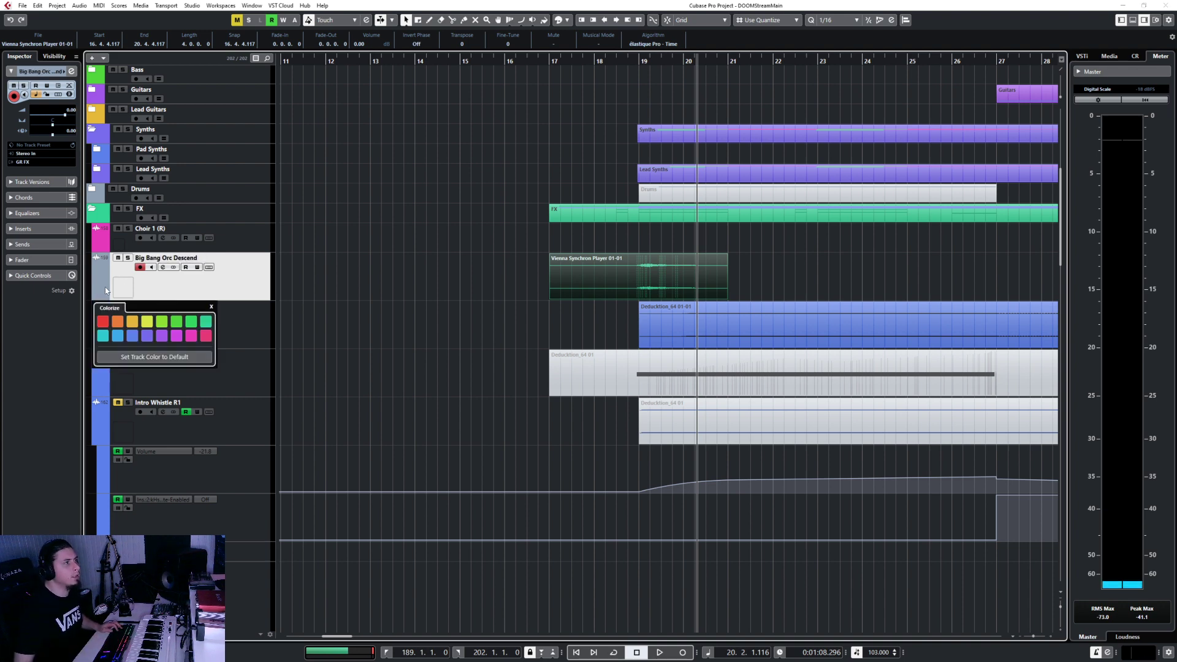
Trim the silent start of the orchestral audio event to 18.4.4.0 and add a short fade-in
click(694, 277)
scroll(675, 277, up, 3)
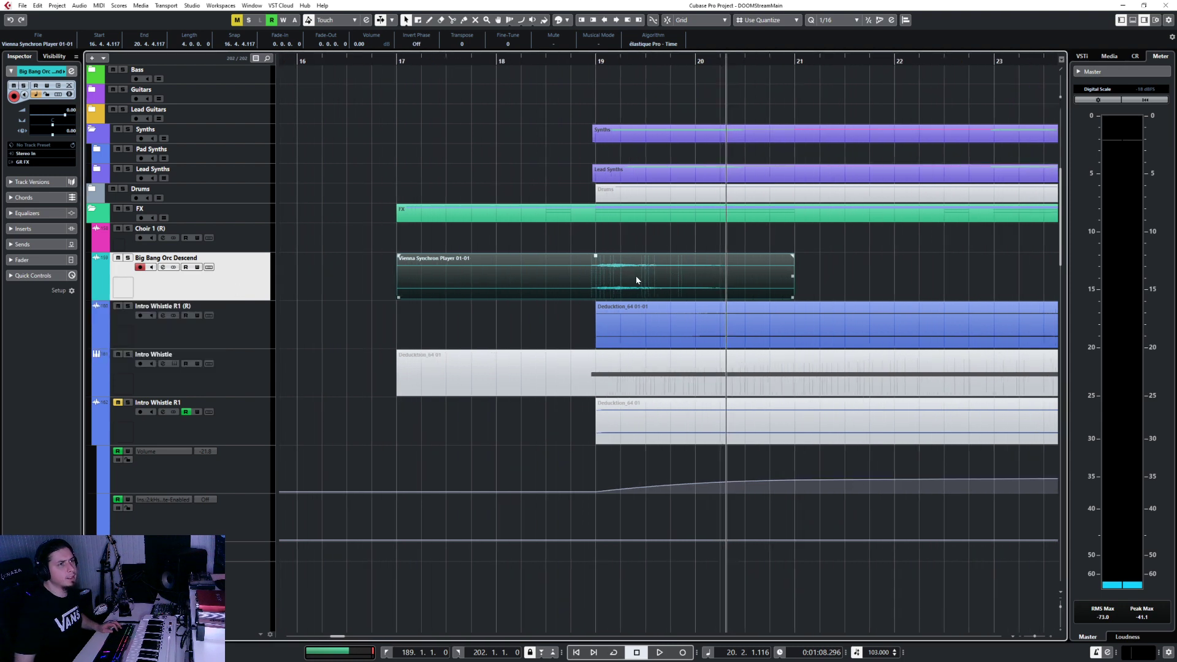
scroll(553, 281, up, 4)
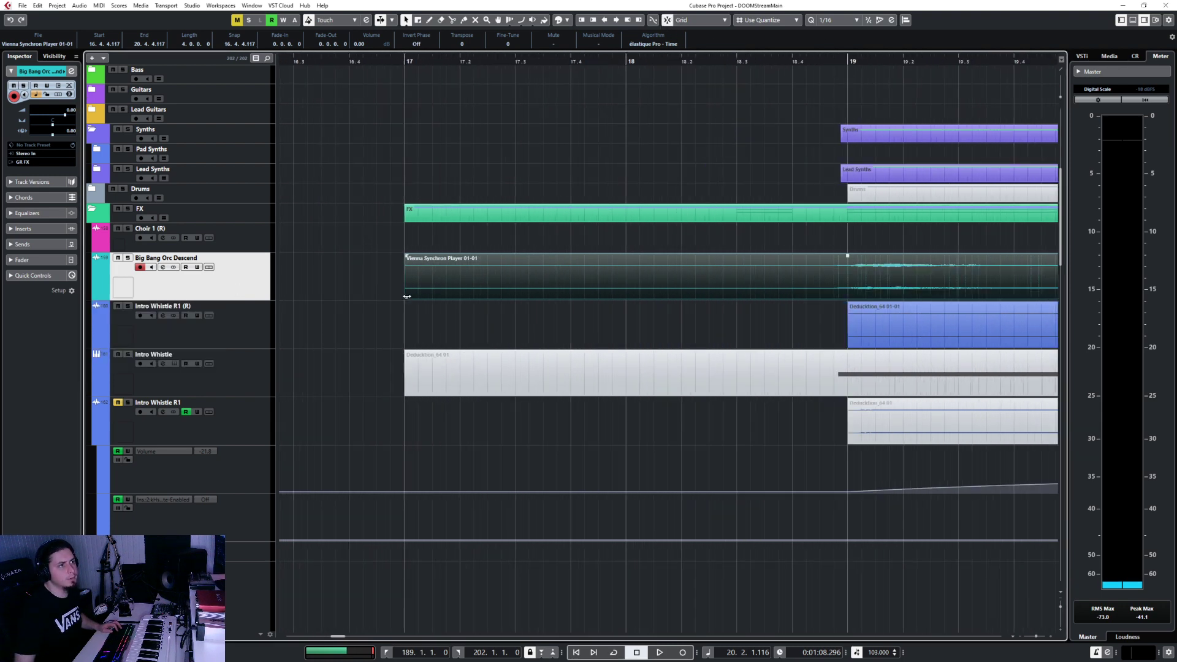
drag(405, 296, 836, 296)
drag(836, 256, 847, 256)
Trim the end of the orchestral audio event to 20.2.2.0
scroll(709, 305, down, 5)
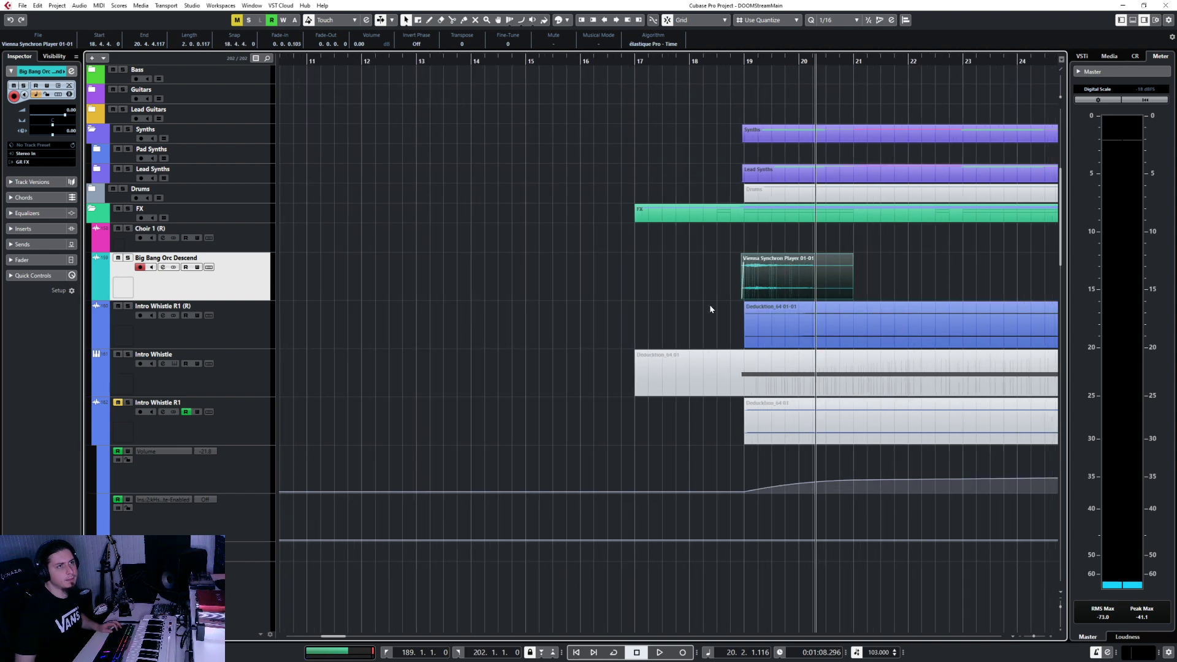
scroll(708, 306, right, 4)
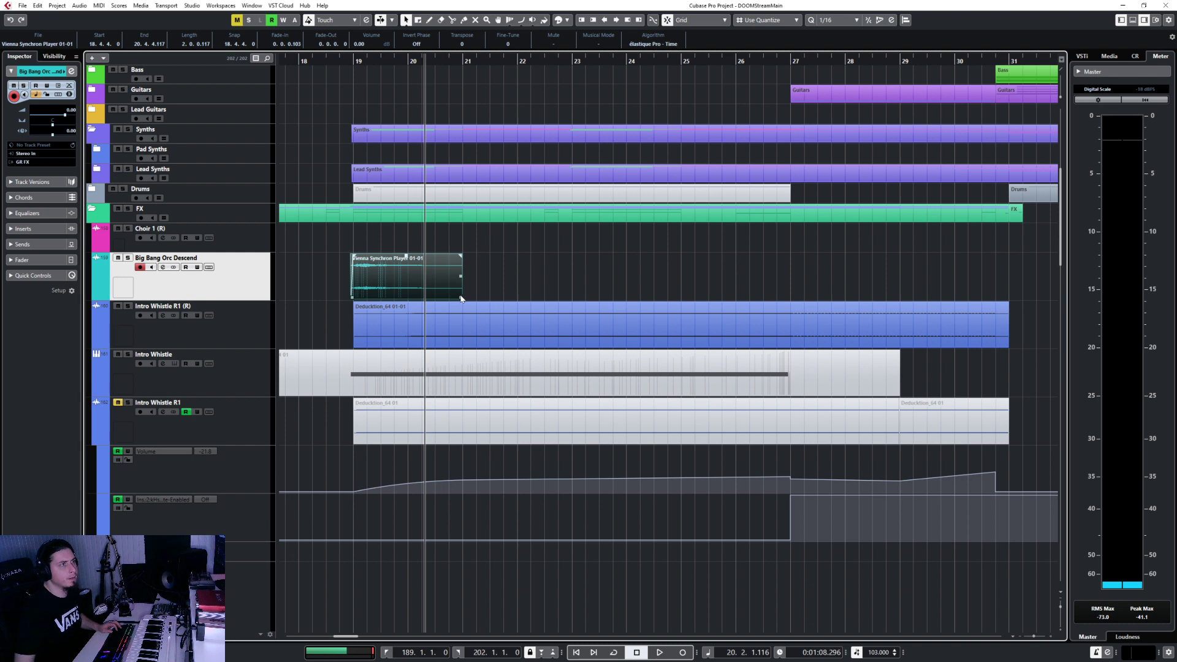
drag(462, 299, 424, 298)
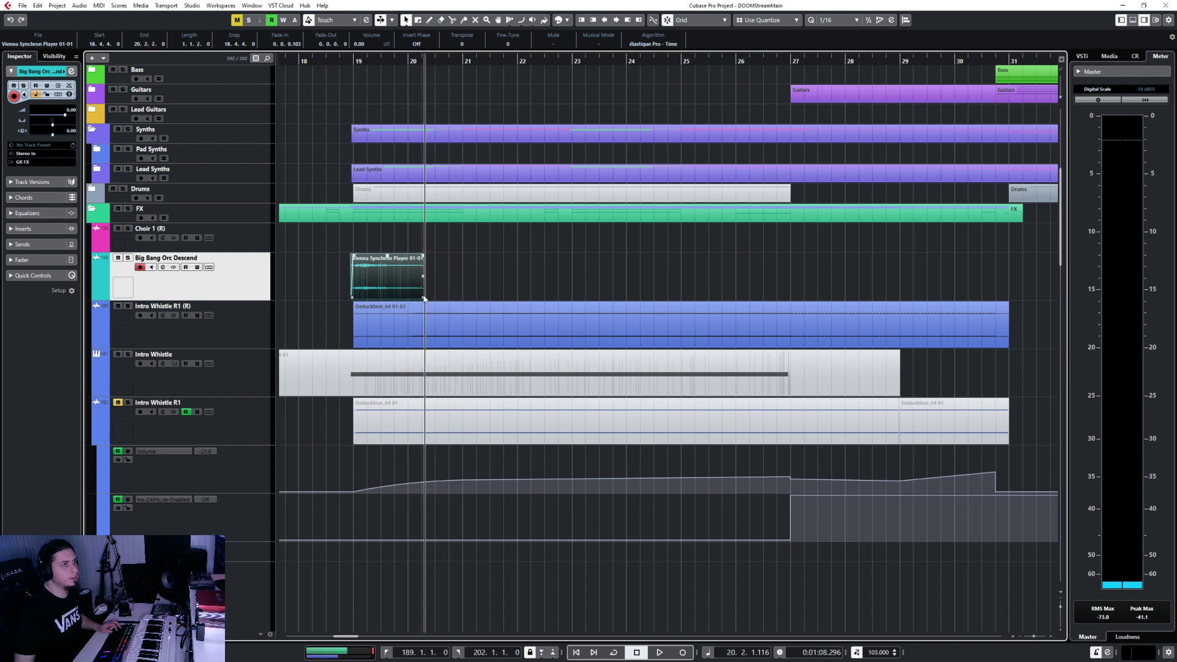
Enable Sizing Applies Time Stretch and stretch the orchestral event's end to bar 27, where the guitars enter
click(406, 20)
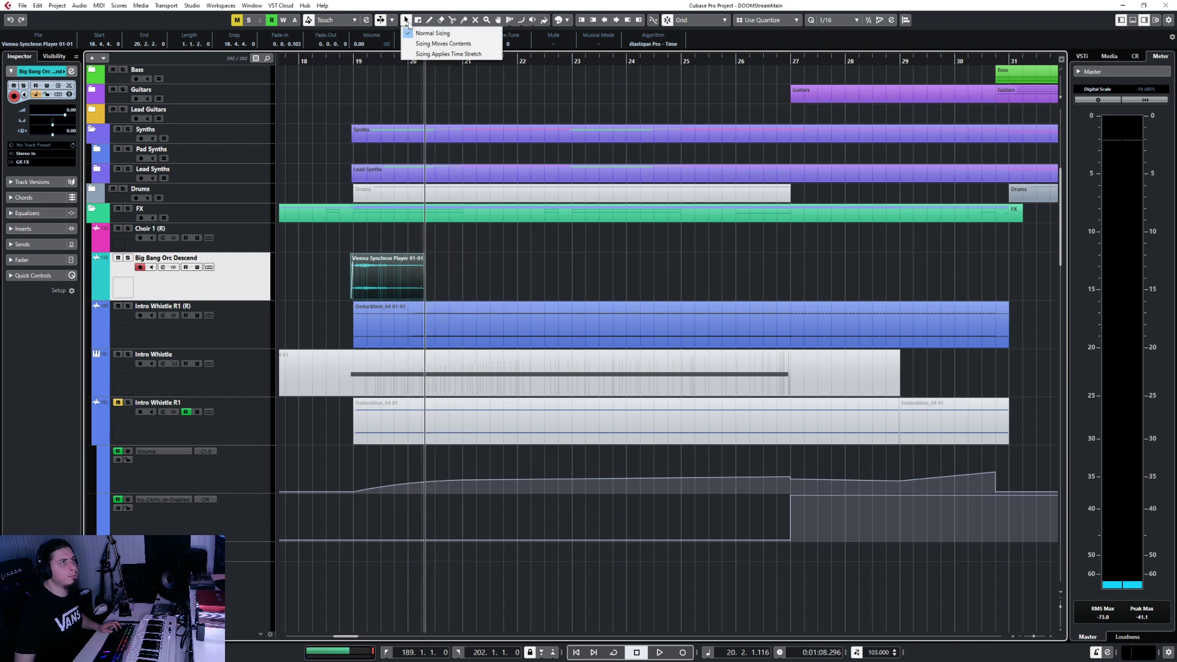
click(417, 55)
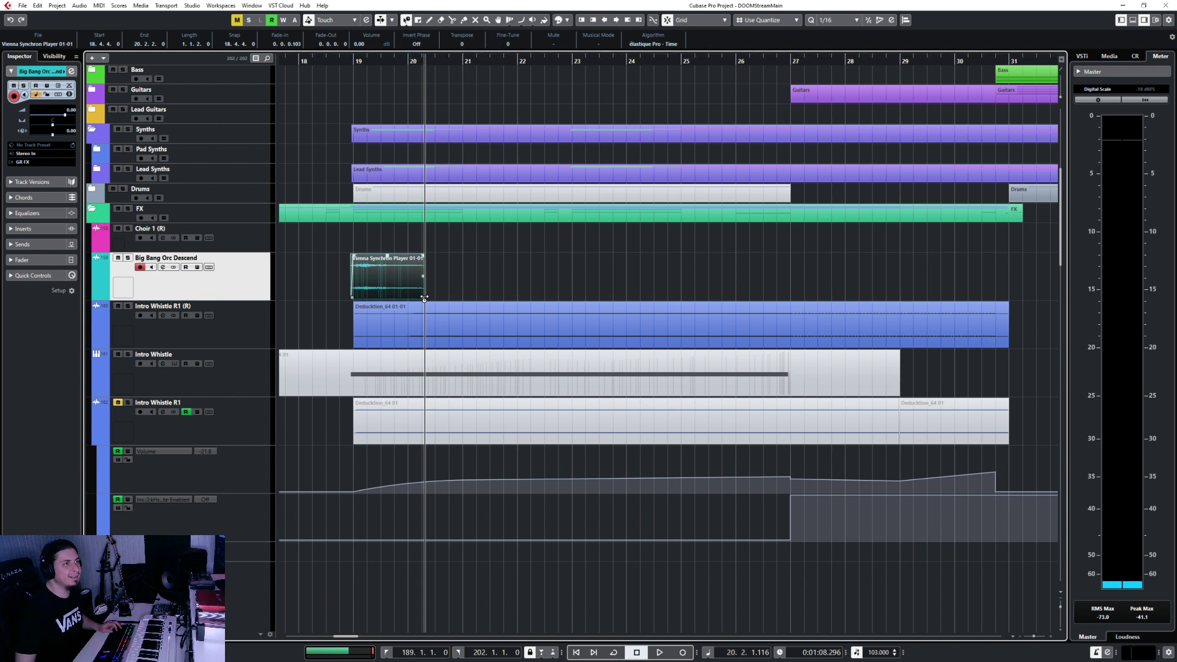
drag(424, 298, 598, 299)
key(ctrl+z)
drag(424, 299, 790, 297)
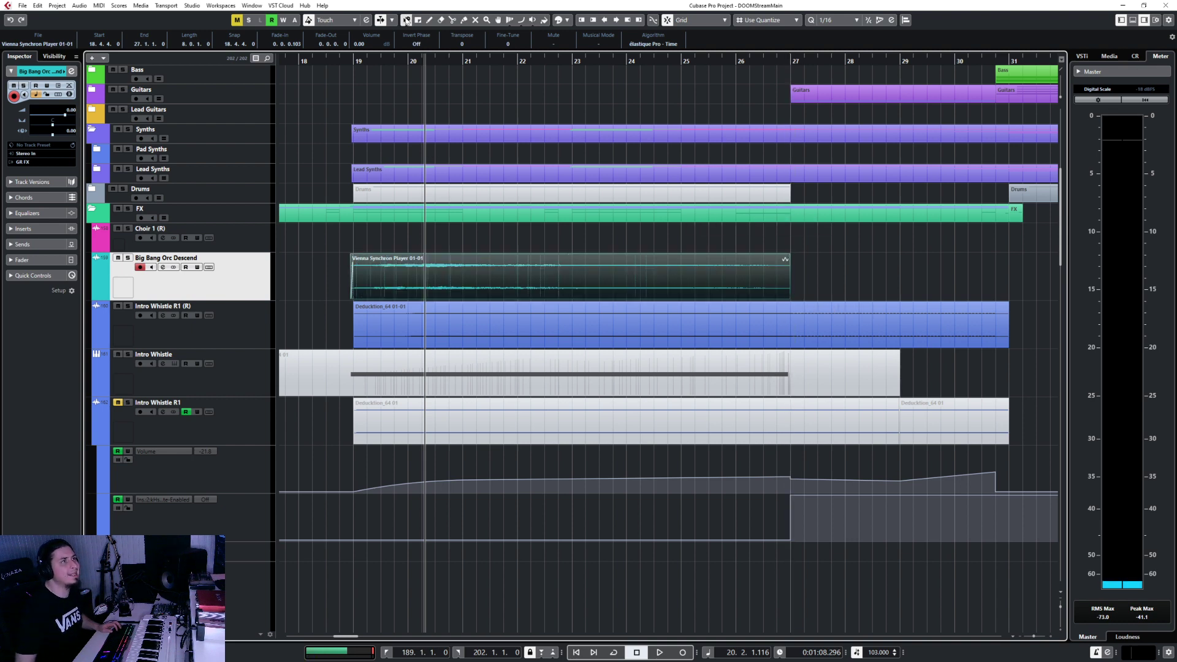
Switch the selection tool back to Normal Sizing and insert ValhallaSupermassive on the Big Bang Orc Descend channel
click(407, 22)
click(420, 33)
key(F3)
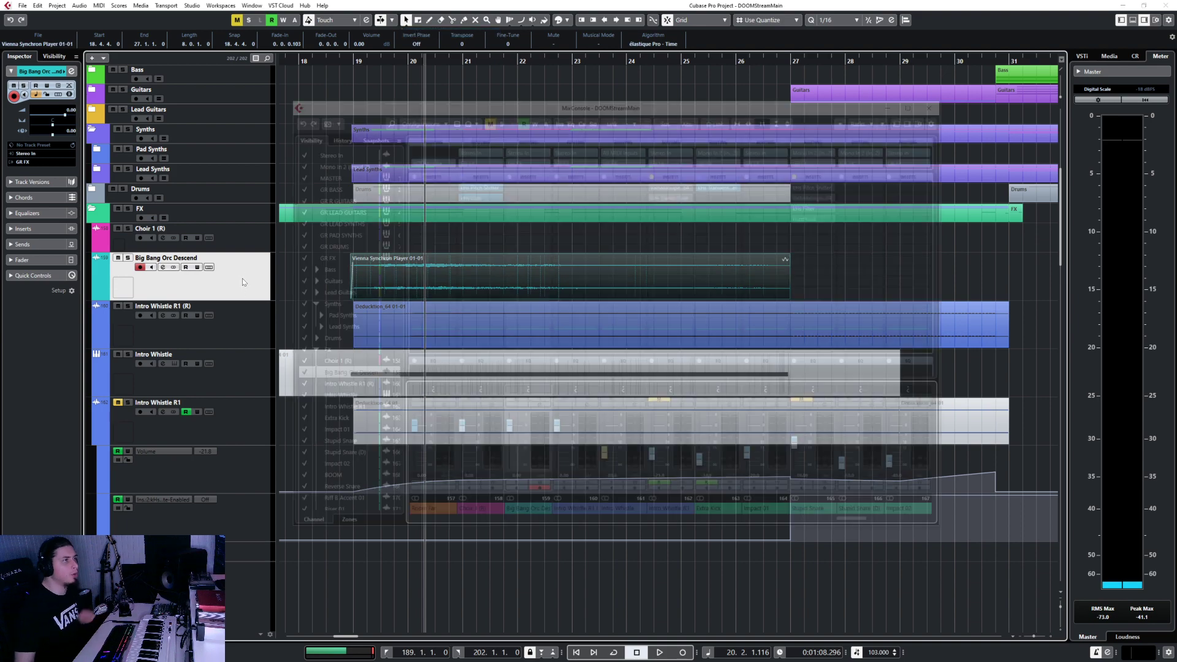
click(547, 188)
text(val)
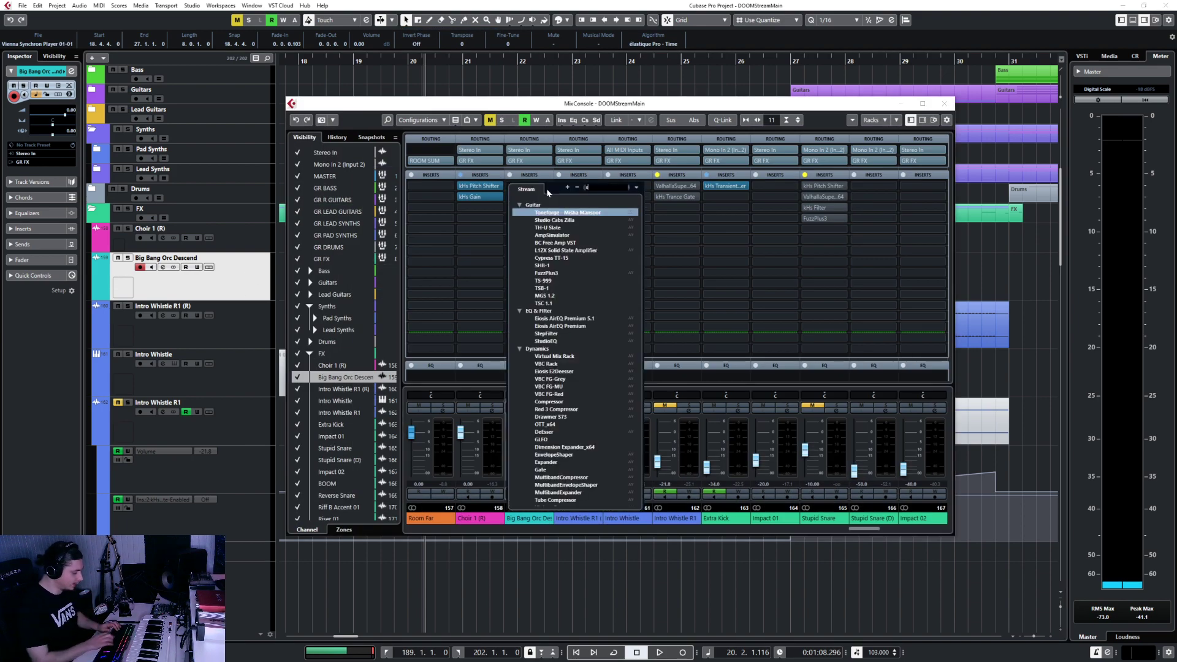
key(Return)
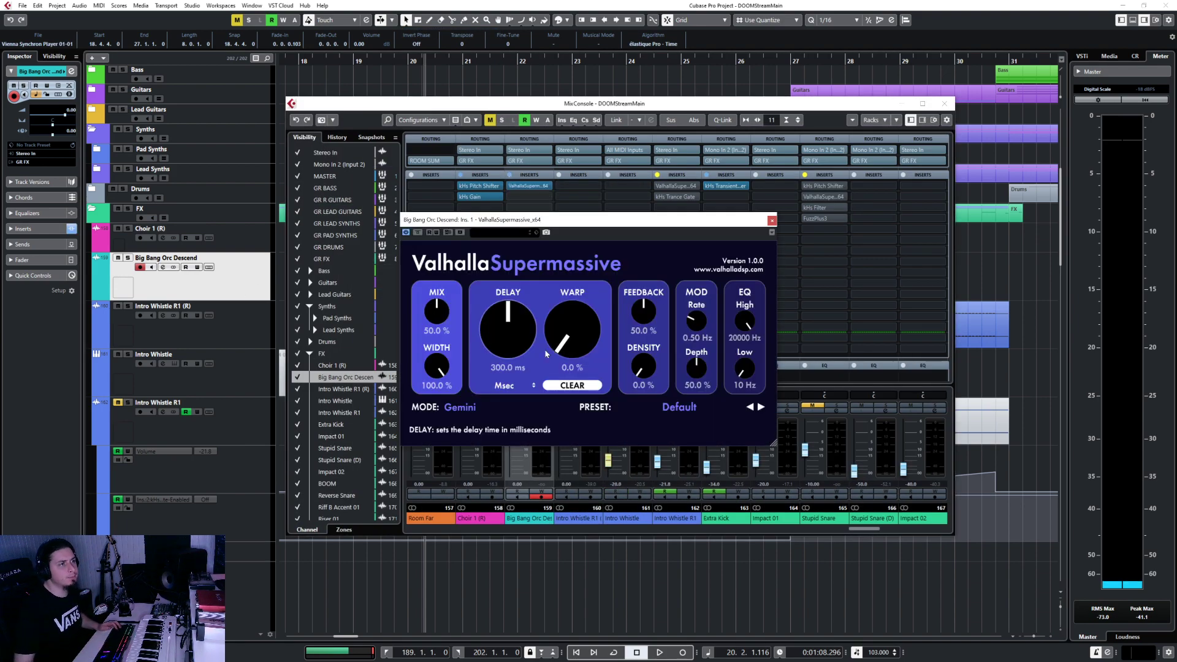
Load the massive reverb preset FinalFrontier in ValhallaSupermassive and raise its mix to 100%
click(677, 407)
mouse_move(682, 504)
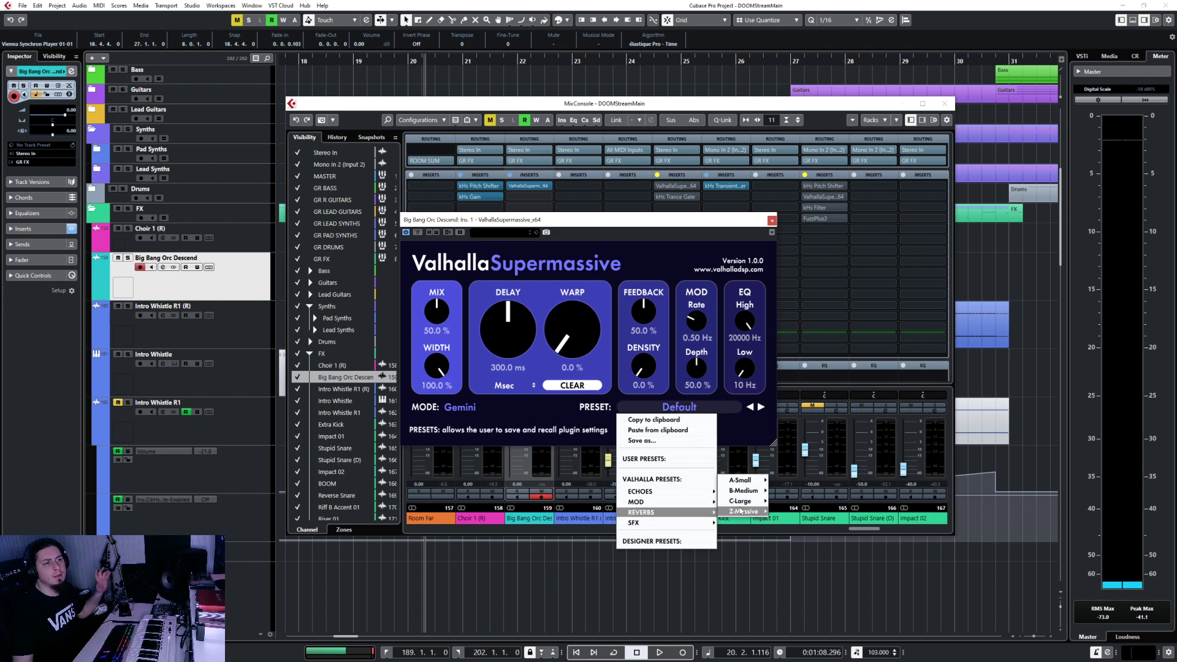
mouse_move(741, 510)
click(812, 476)
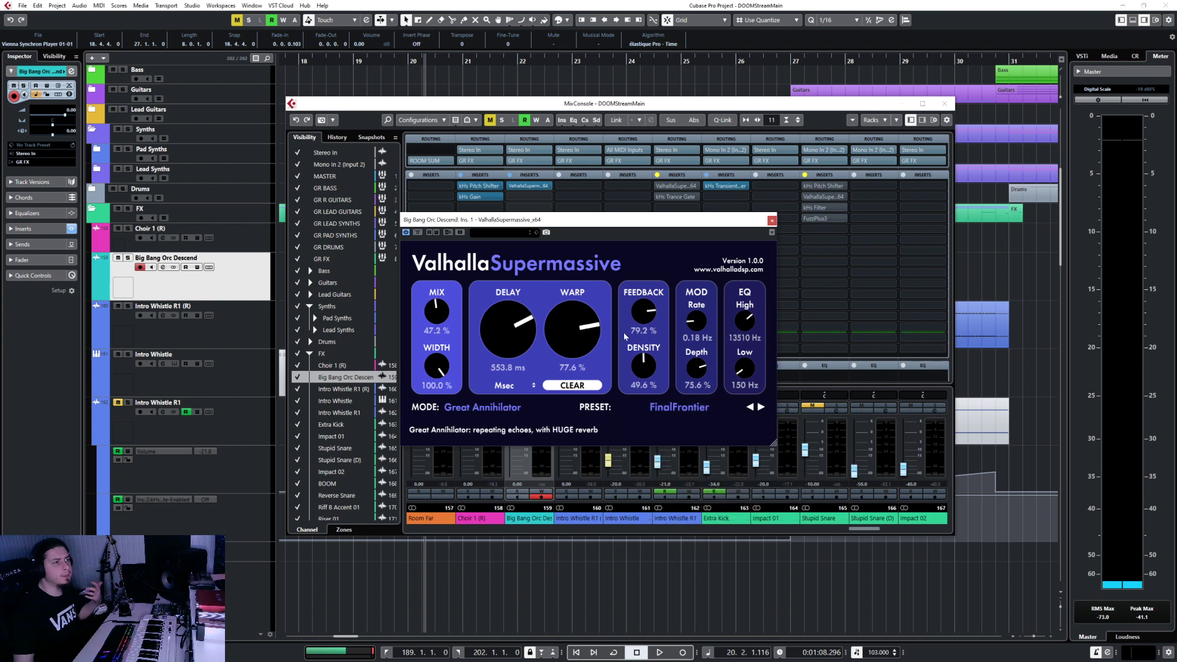
drag(435, 311, 523, 176)
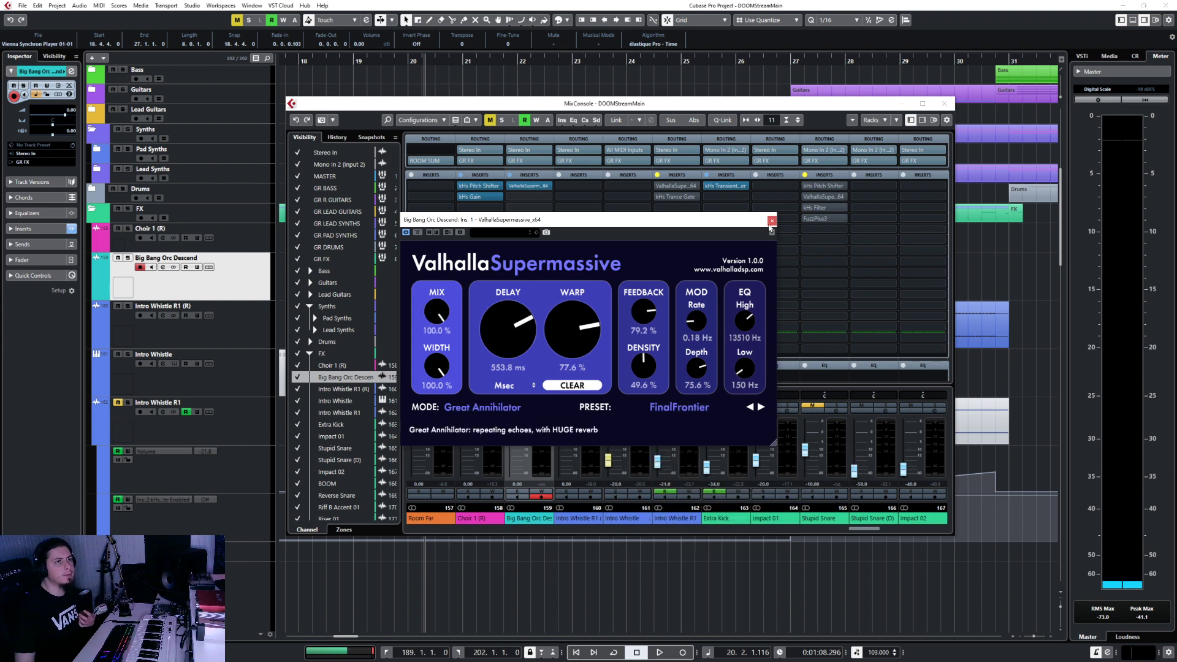
click(771, 221)
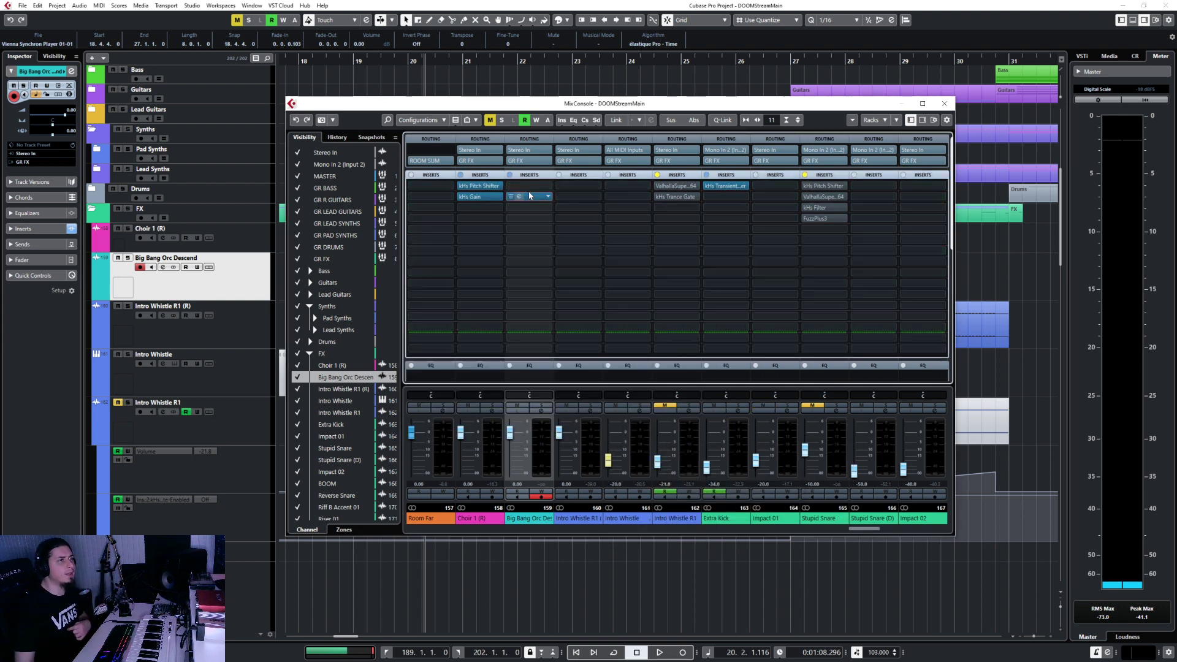
Insert kHs Pitch Shifter ahead of ValhallaSupermassive on Big Bang Orc Descend and set it to -3.51 semitones
click(528, 190)
text(pitch)
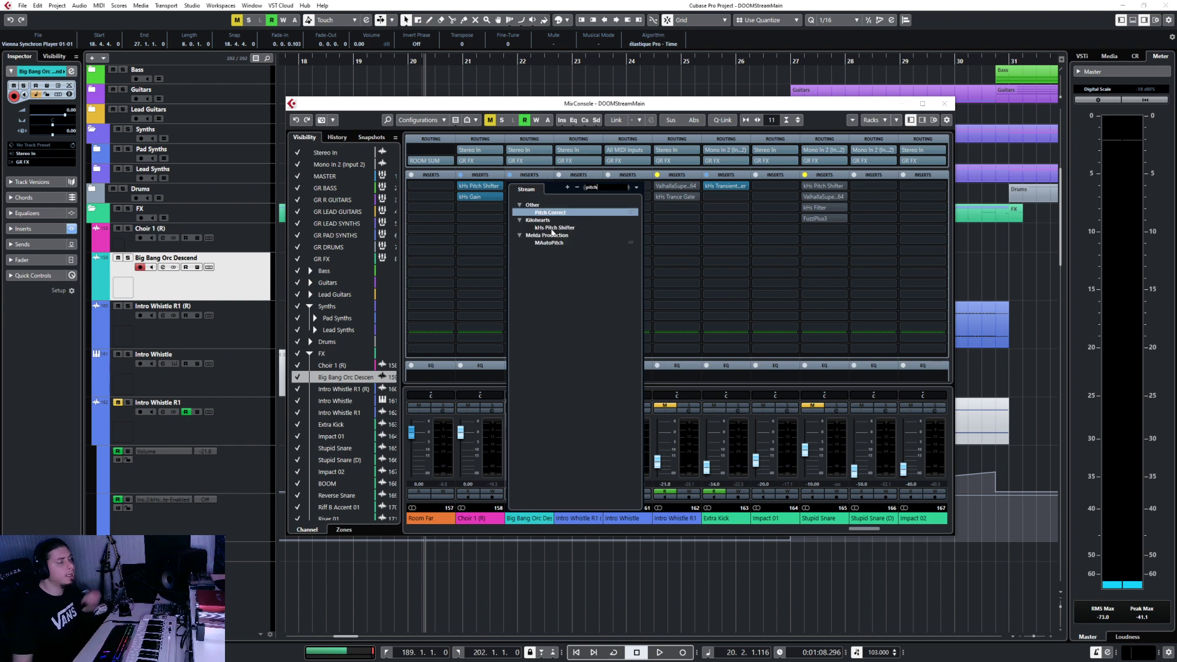
click(553, 228)
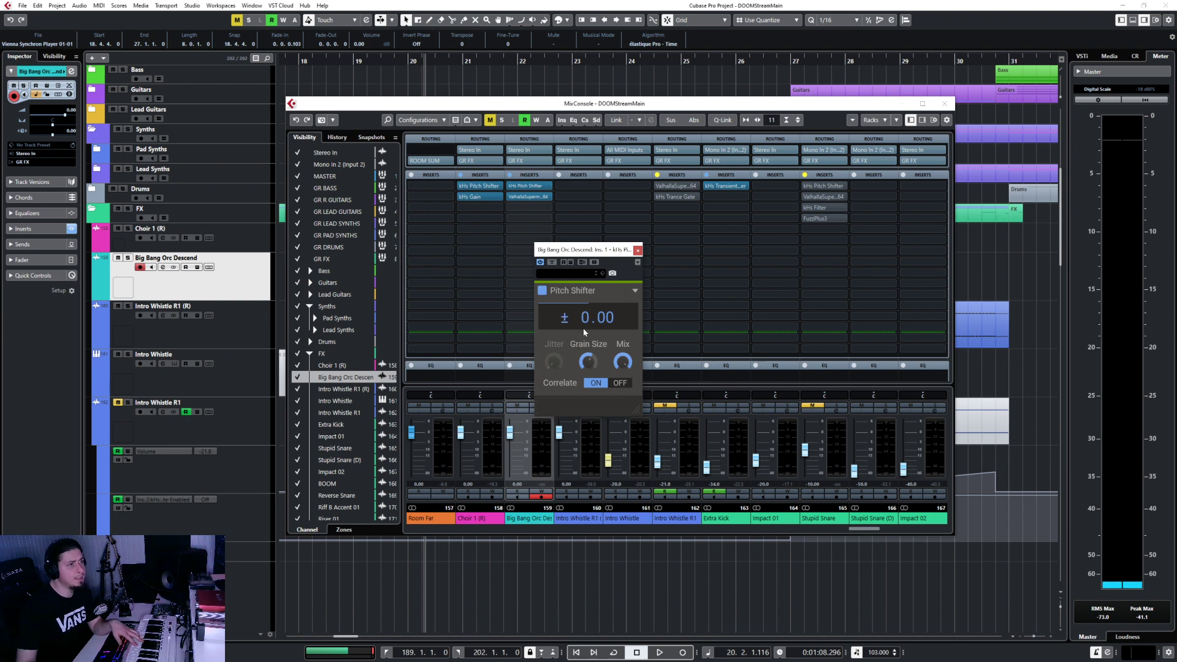
drag(585, 319, 585, 336)
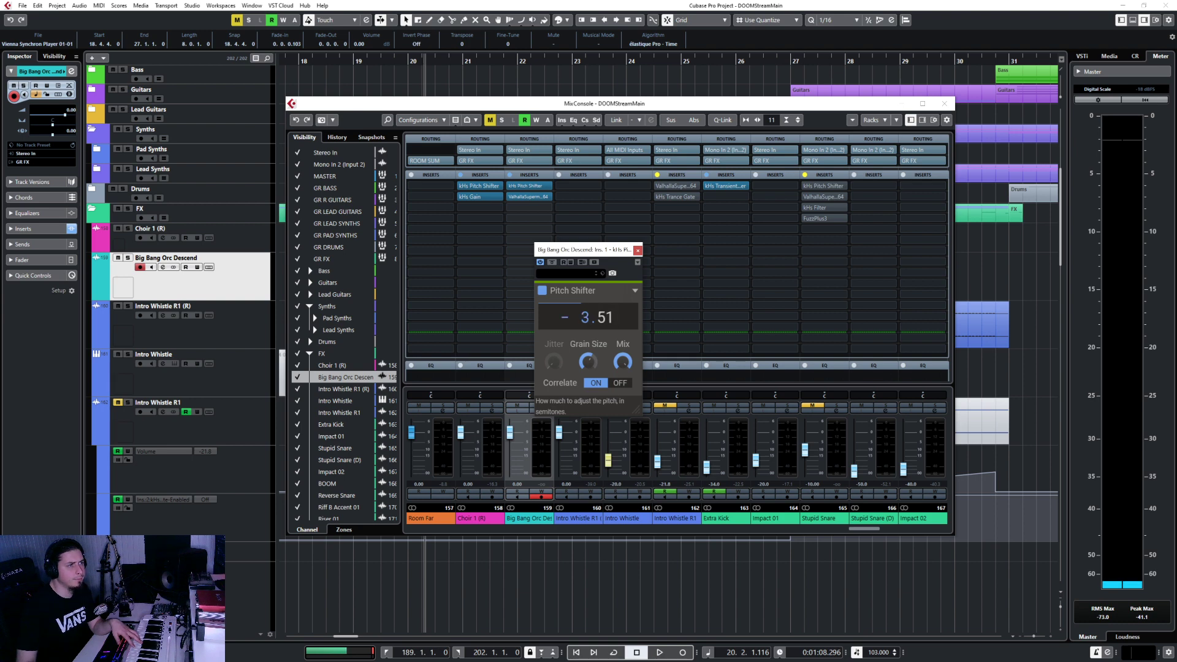
Play the intro from just before bar 19 to hear the pitch-shifted, reverberated orchestral run
key(space)
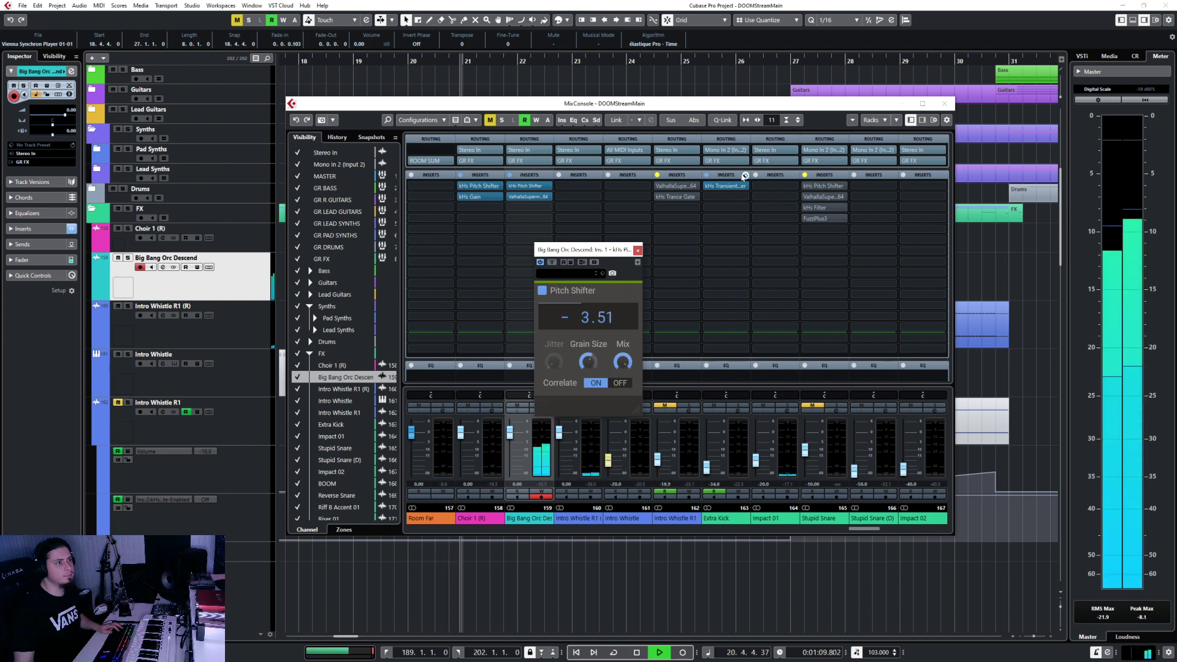
click(637, 251)
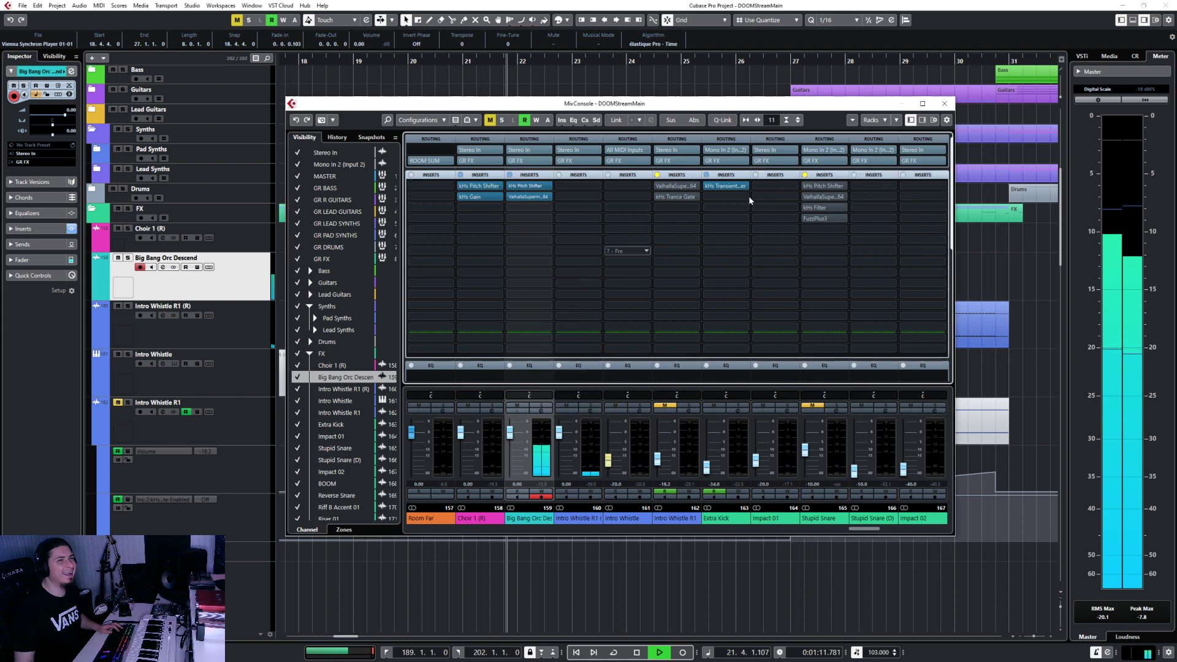
click(942, 108)
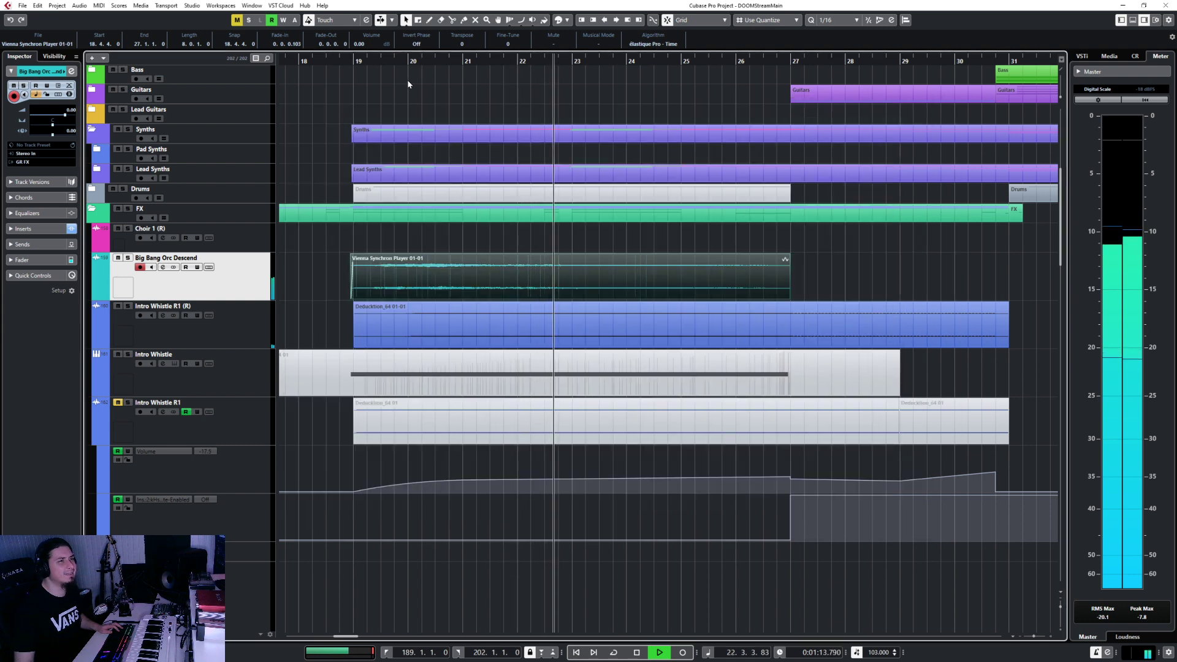
key(space)
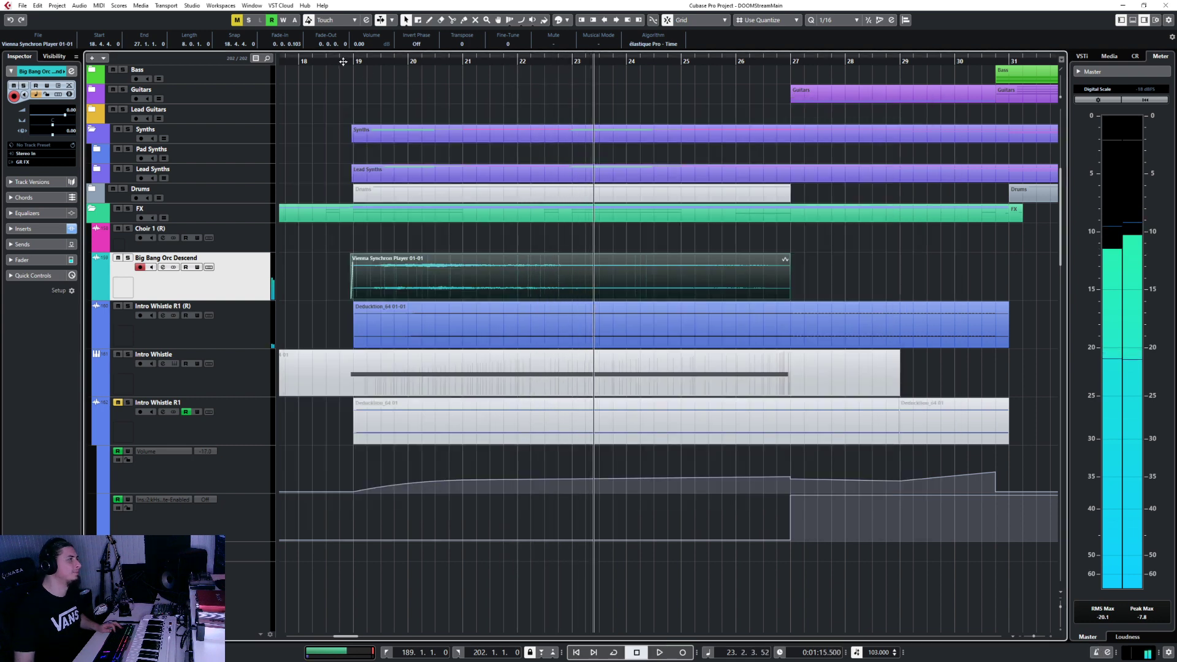
click(343, 62)
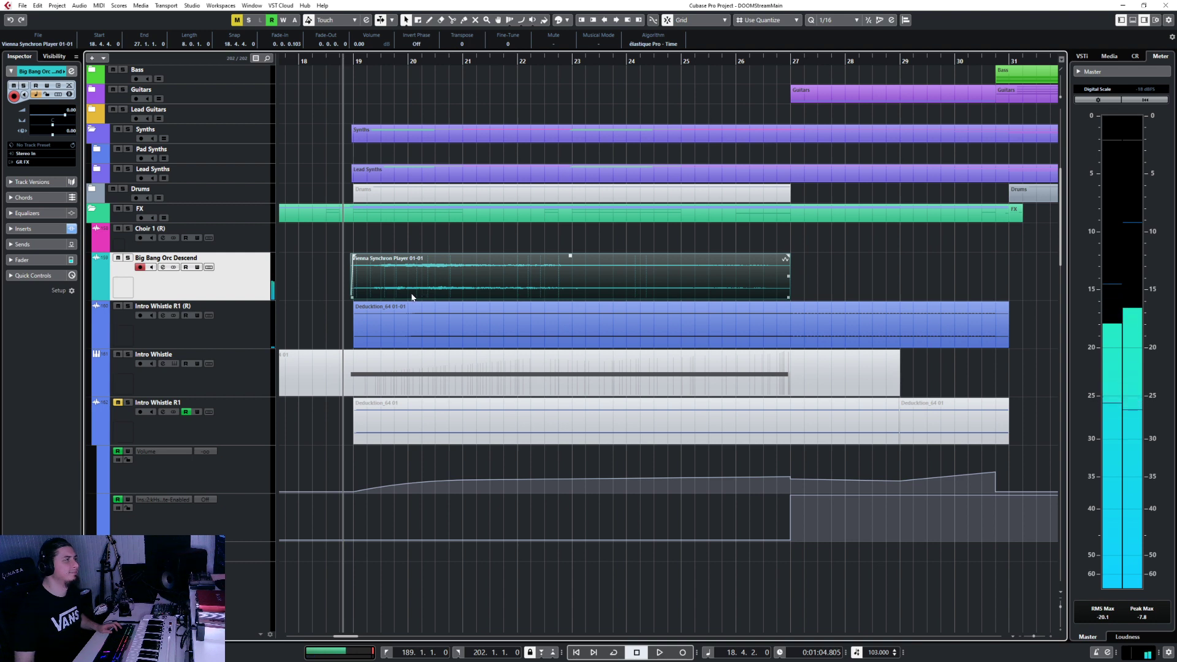
key(space)
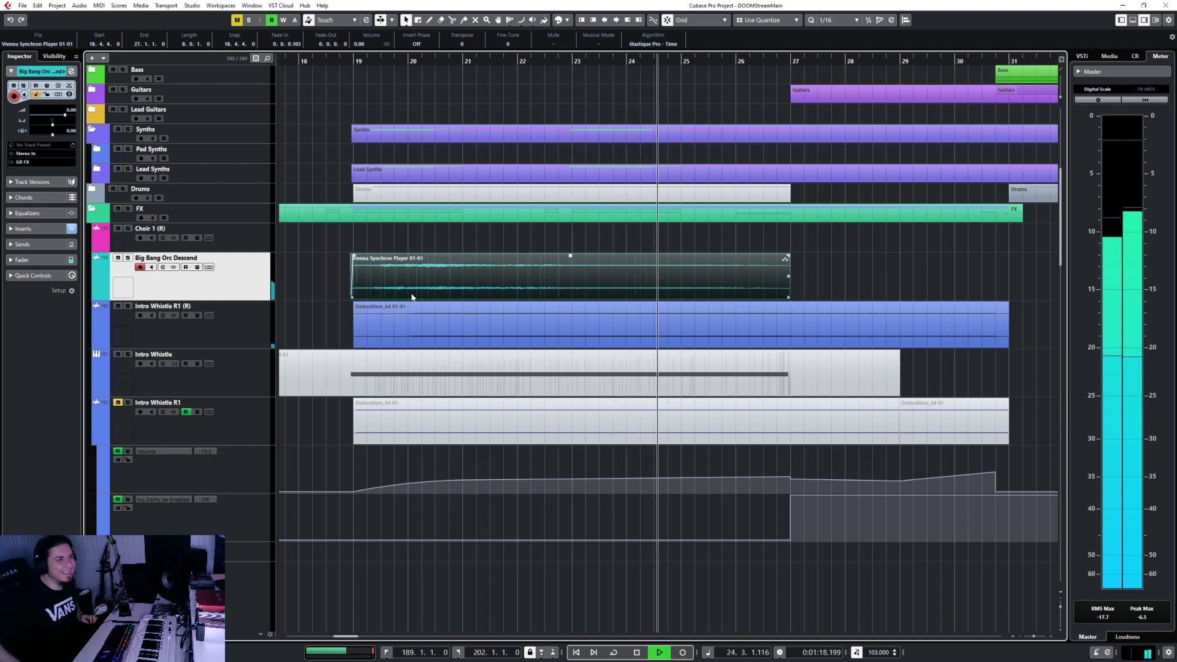
key(space)
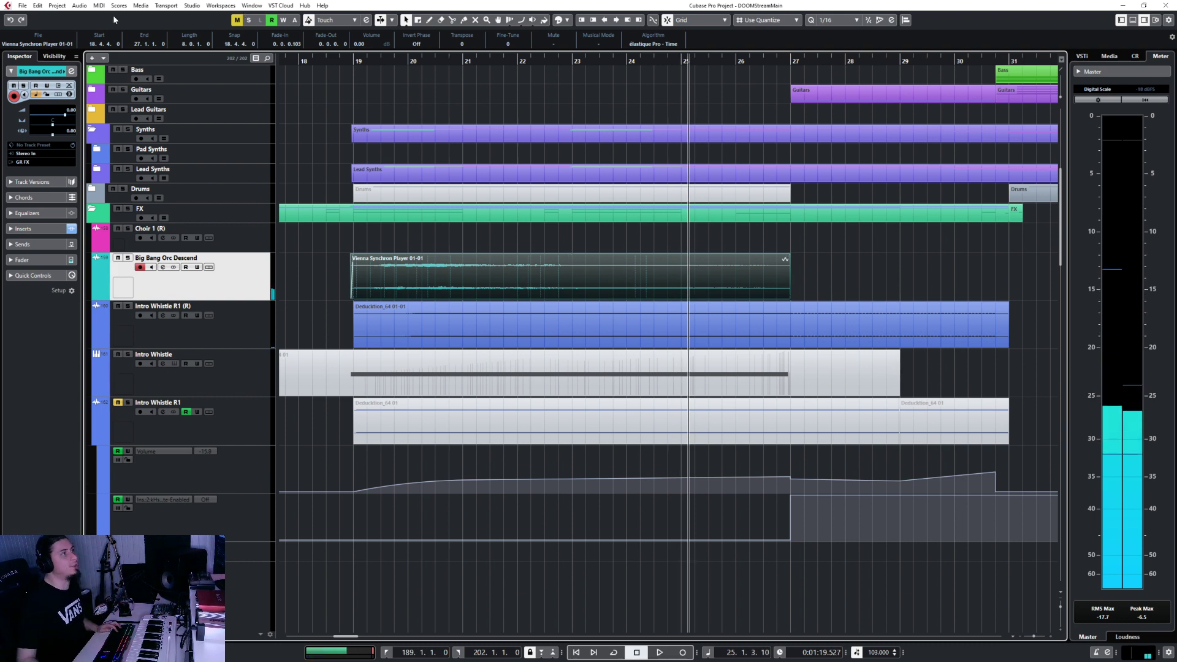
Render the processed Big Bang Orc Descend event in place with the current render settings
click(57, 6)
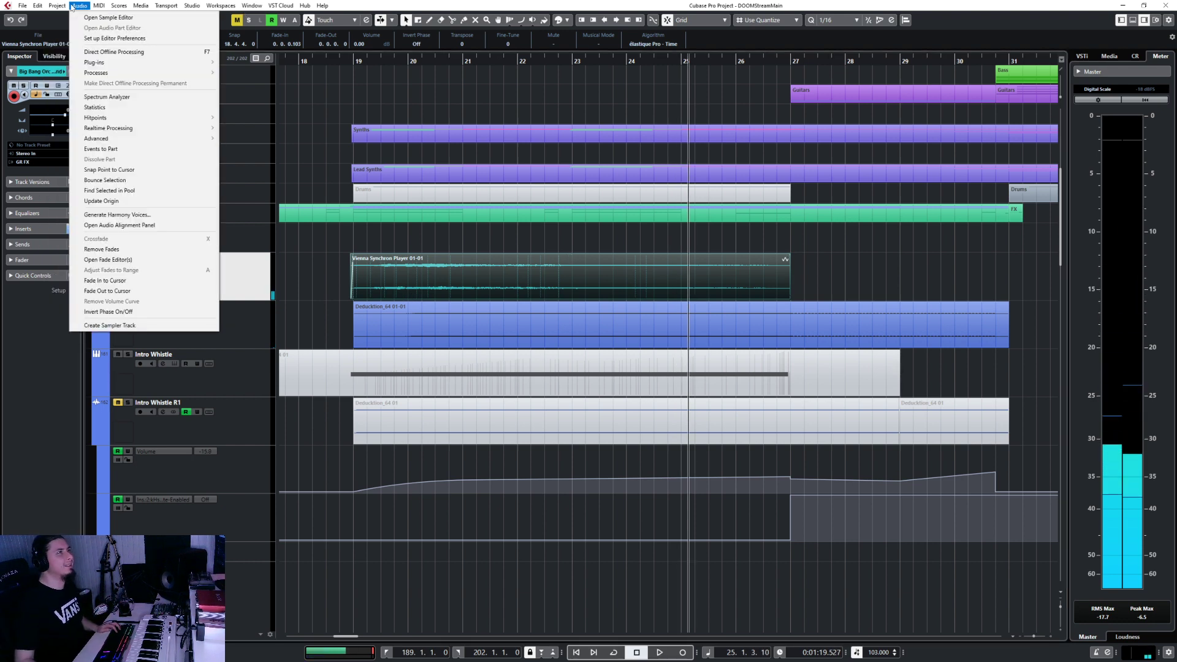
mouse_move(61, 6)
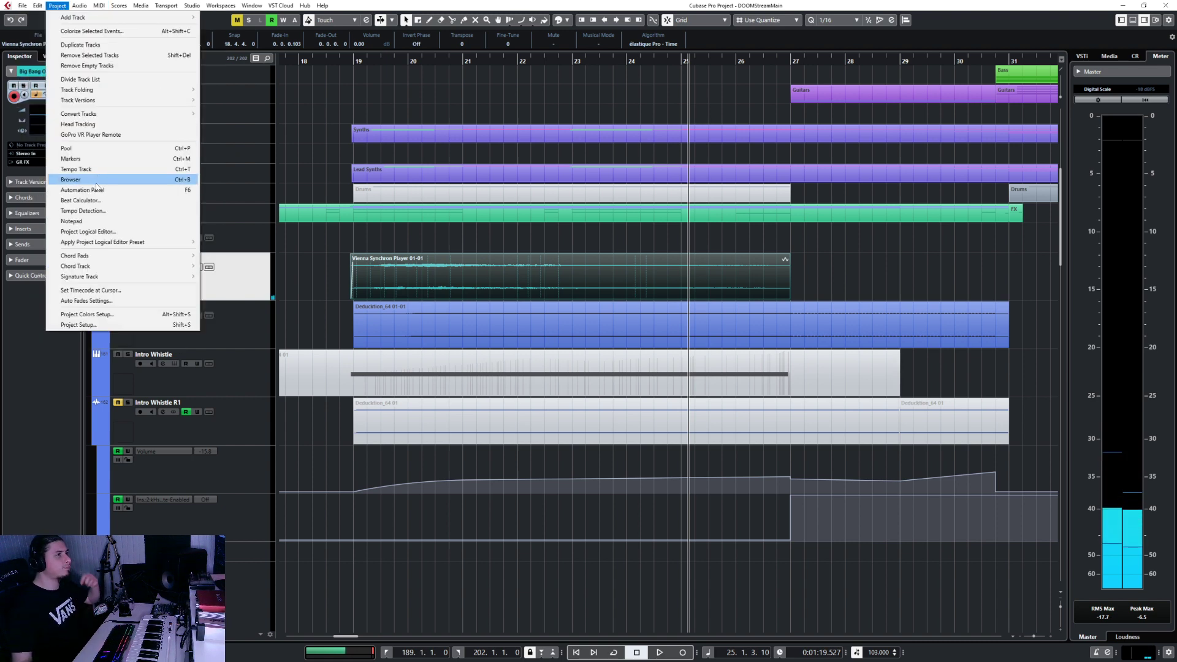
mouse_move(122, 104)
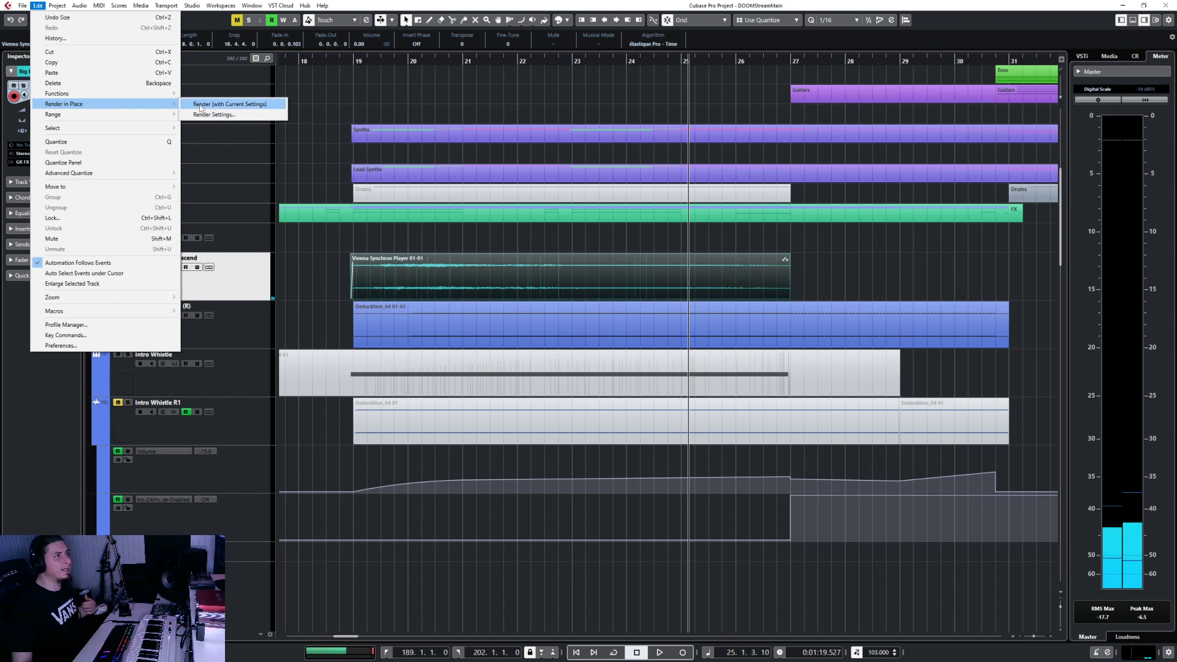
click(200, 105)
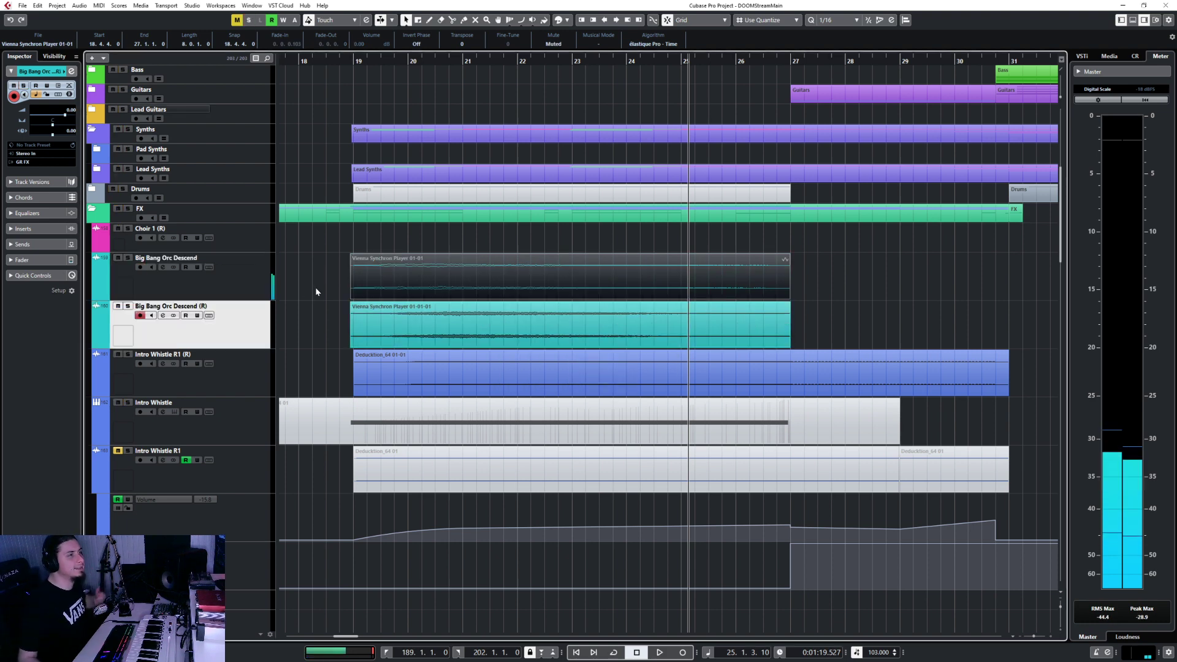
Mute the original Big Bang Orc Descend track and turn off its Pitch Shifter and ValhallaSupermassive inserts
click(246, 280)
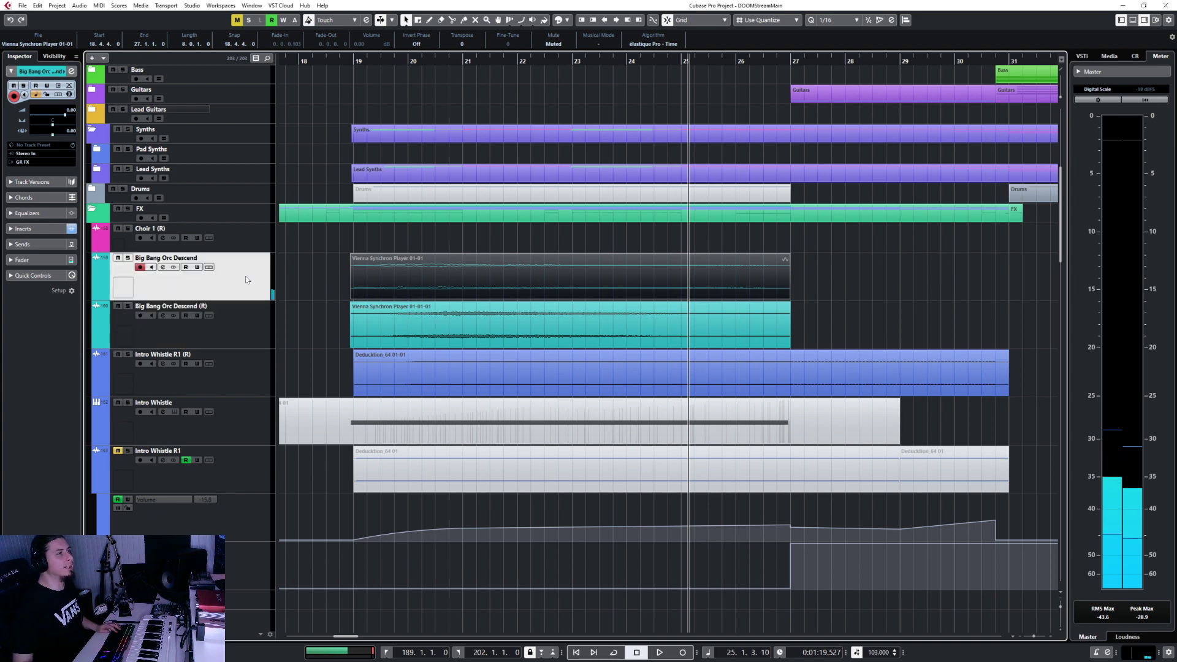
key(F3)
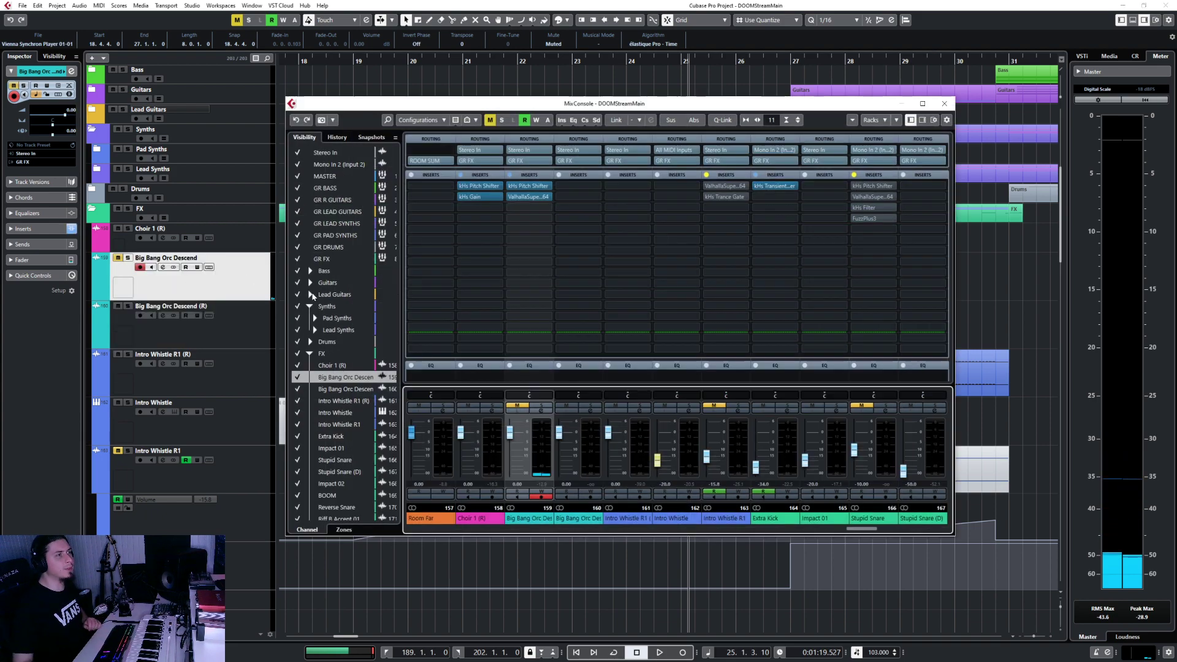
click(512, 186)
click(510, 196)
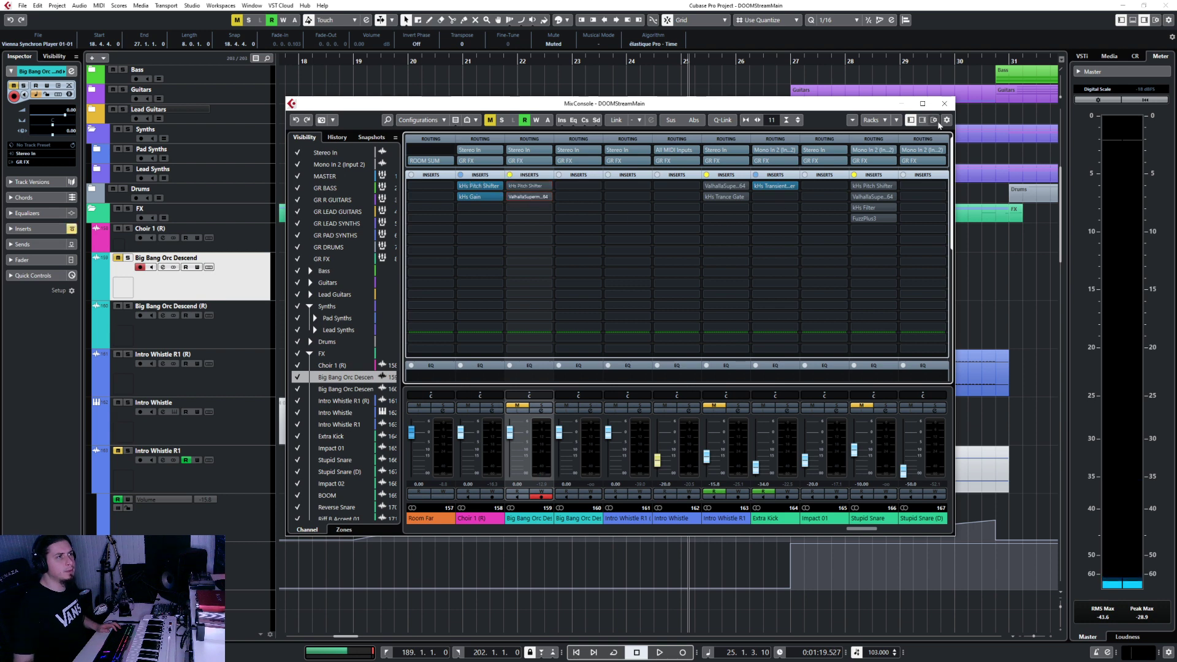
click(948, 106)
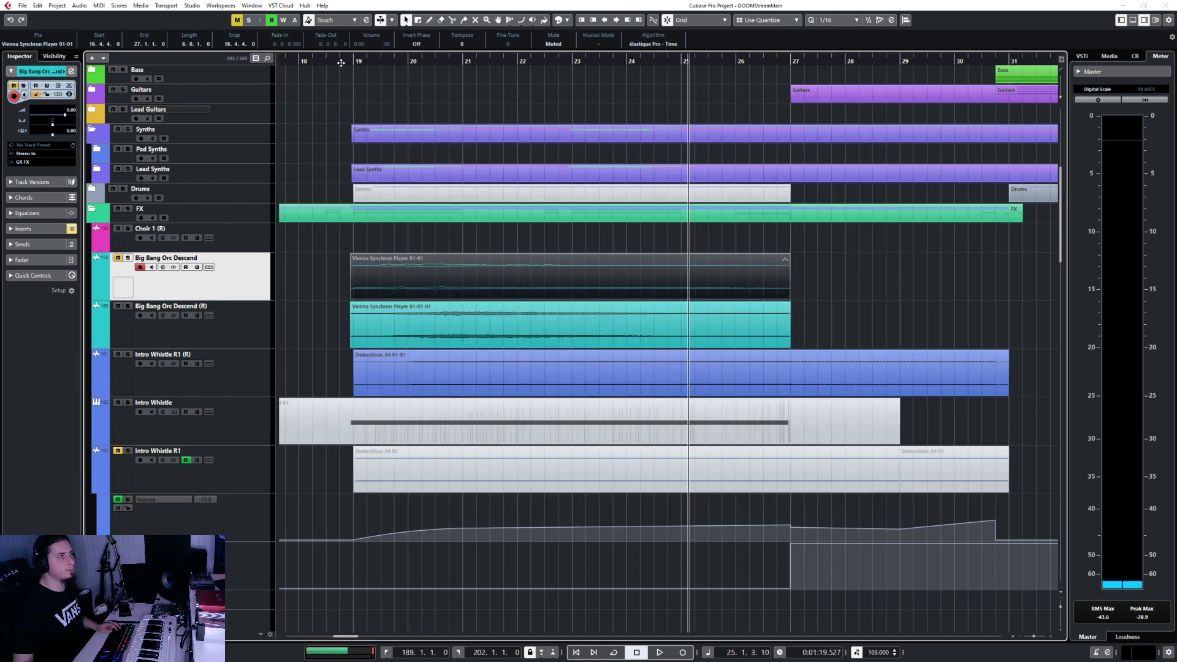
Lower the rendered Big Bang Orc Descend (R) track's volume to about -20.7 dB while playing from just before bar 19
click(341, 63)
click(563, 327)
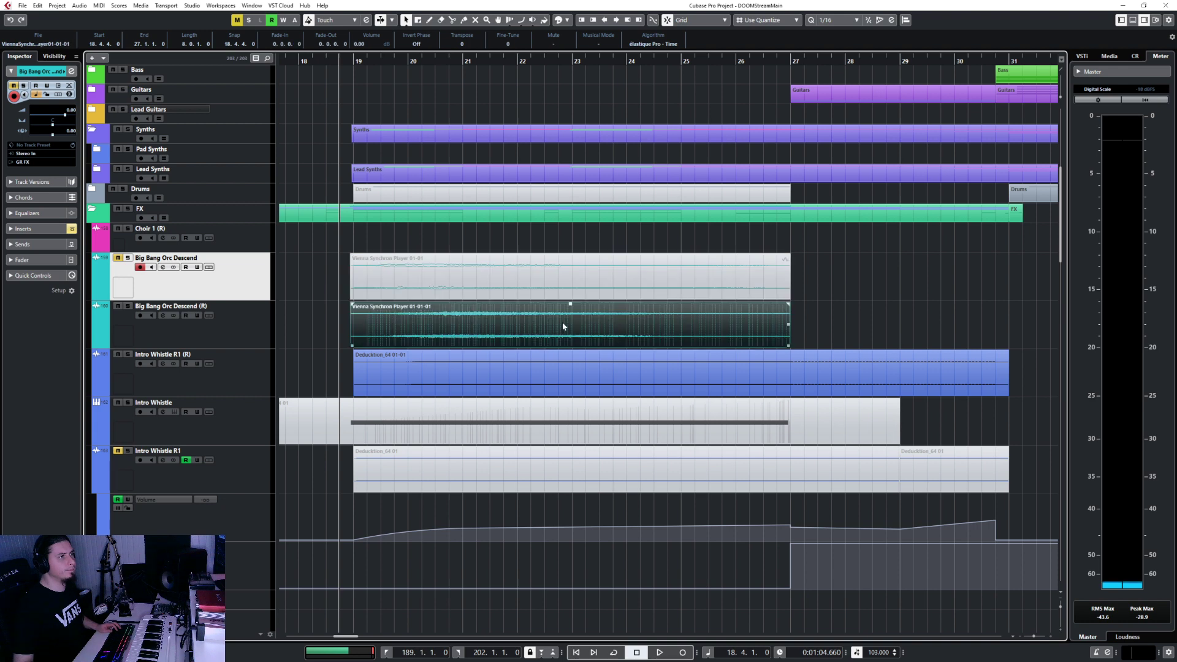
click(237, 323)
drag(56, 117, 49, 120)
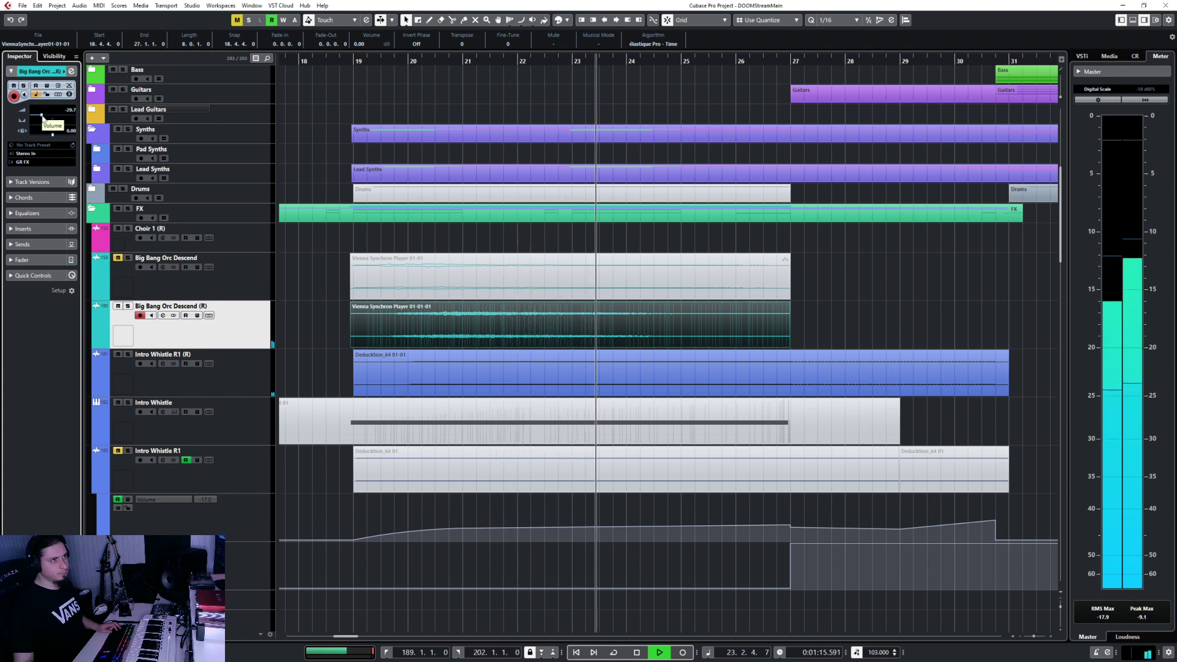
key(space)
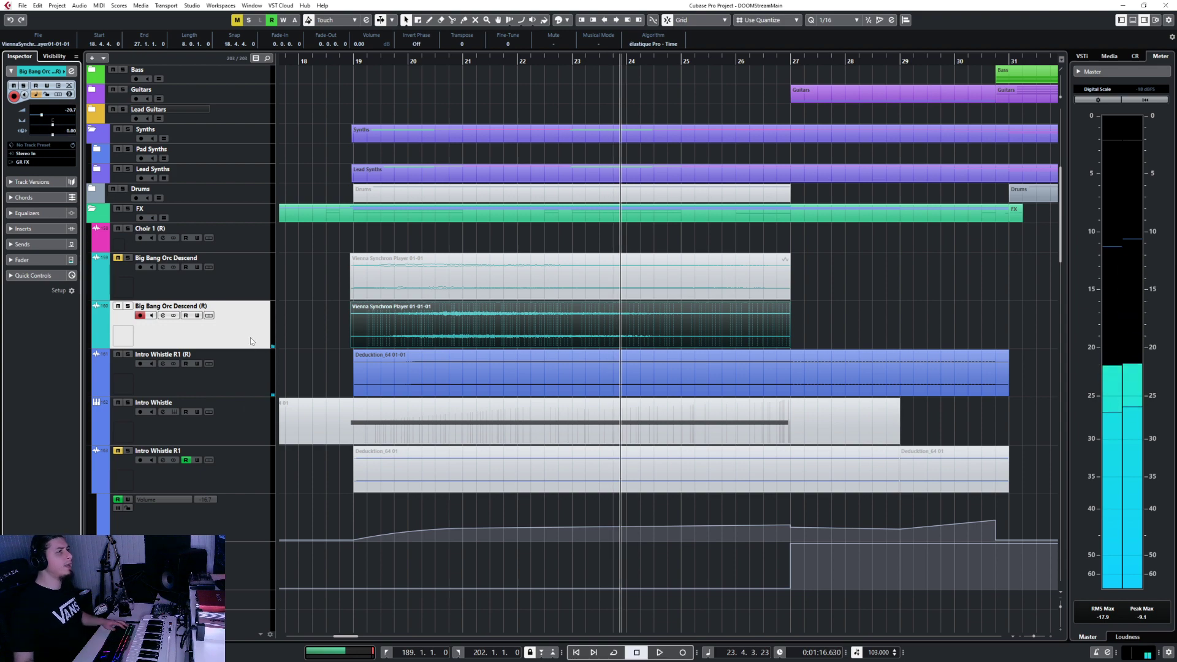
Enable EQ band 4 as Low Pass I on the original Big Bang Orc Descend channel and return the cursor to 18.4.4.0
key(F3)
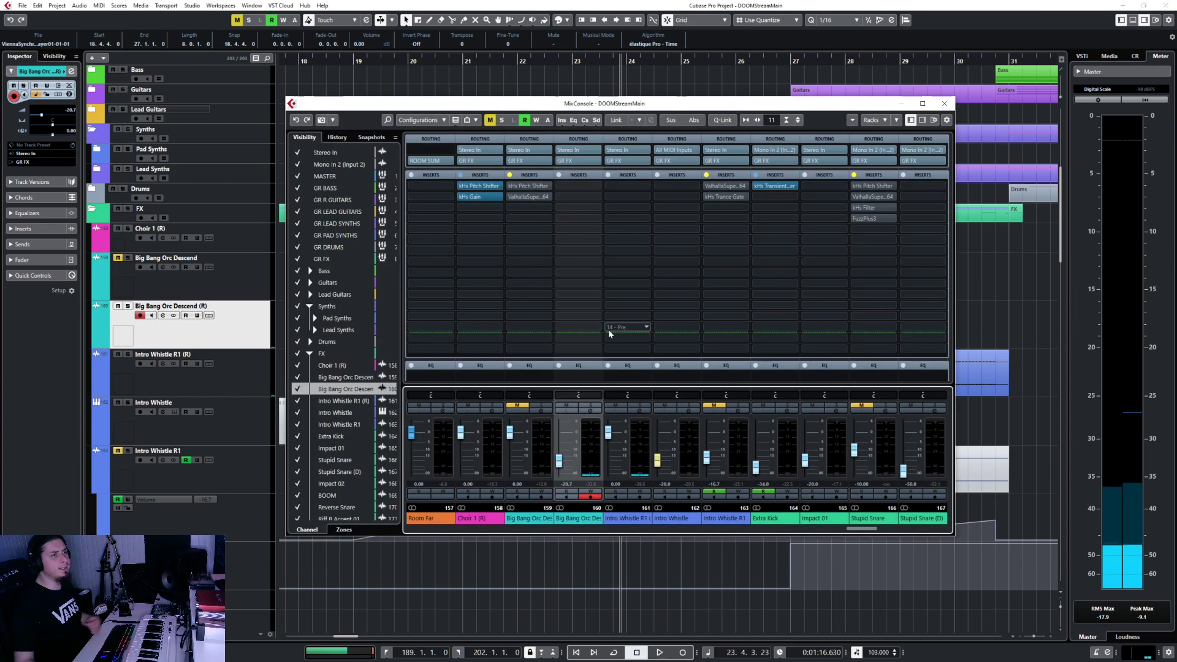
scroll(951, 246, down, 5)
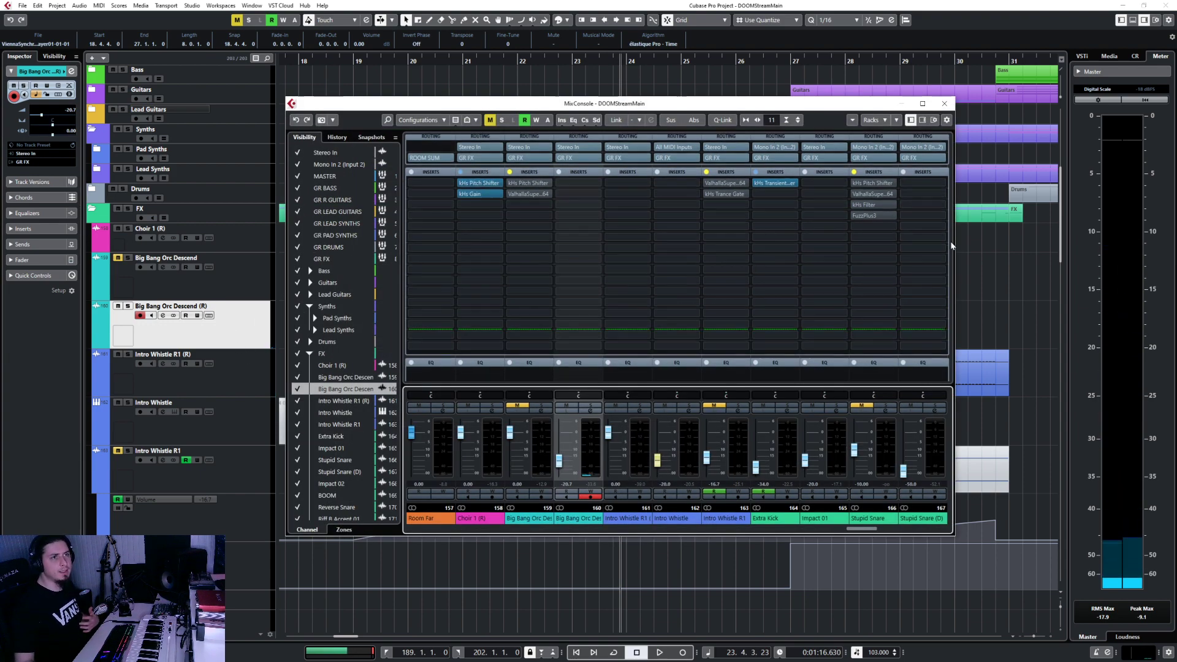
scroll(951, 245, down, 5)
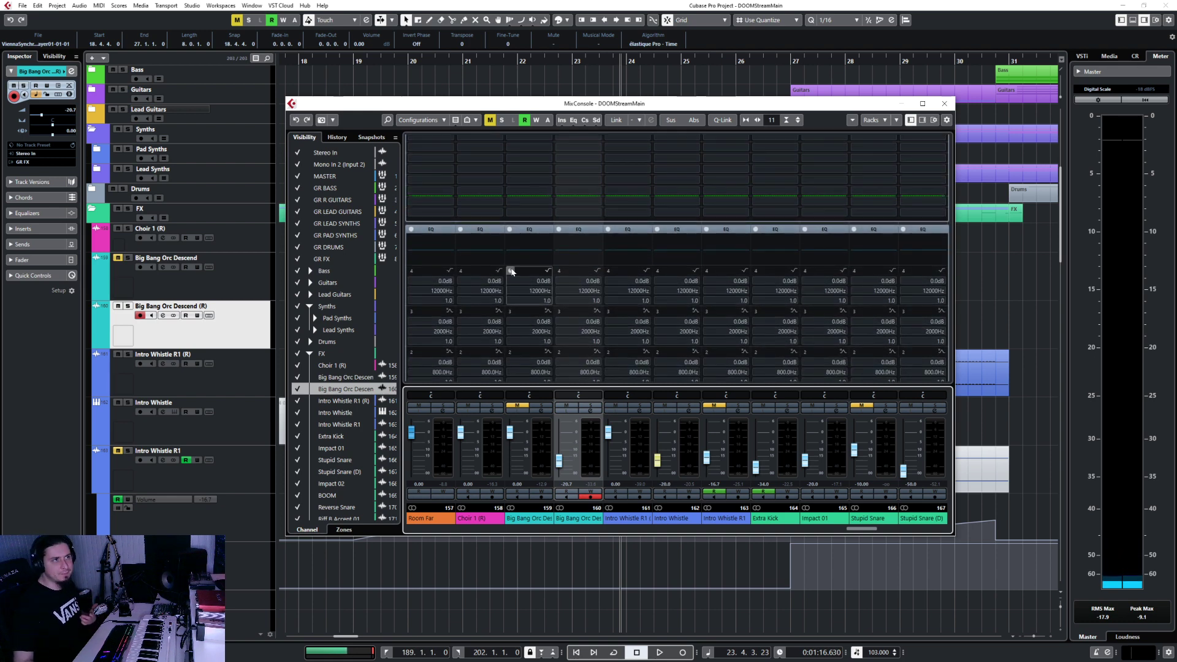
click(511, 270)
click(548, 272)
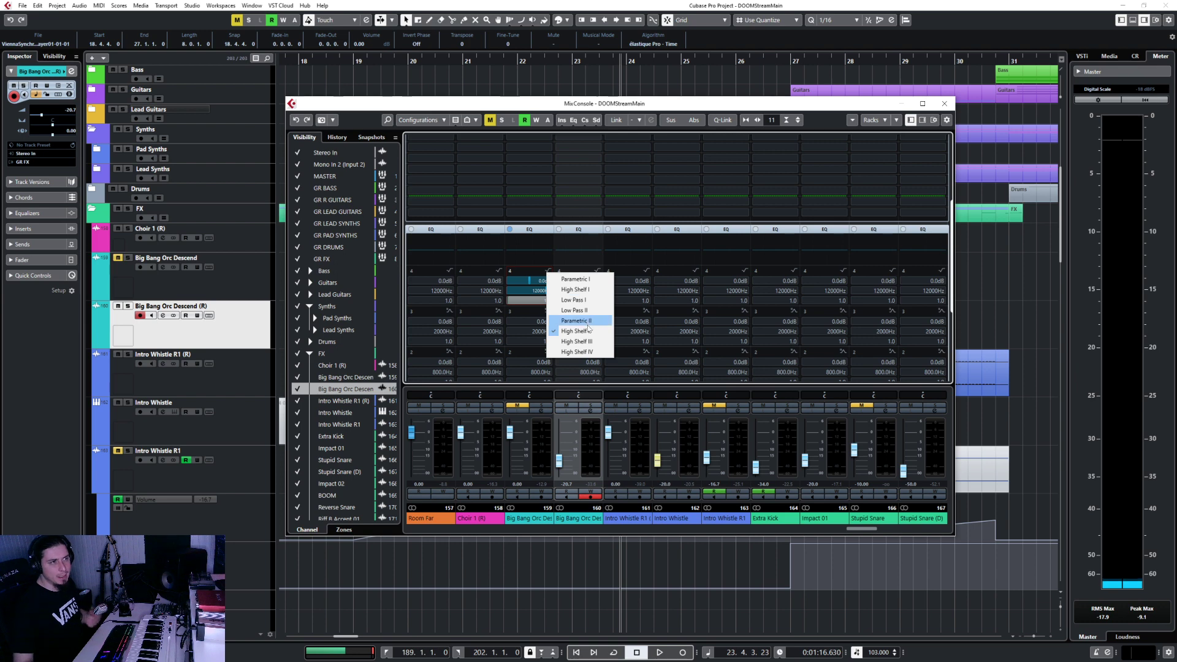
click(589, 300)
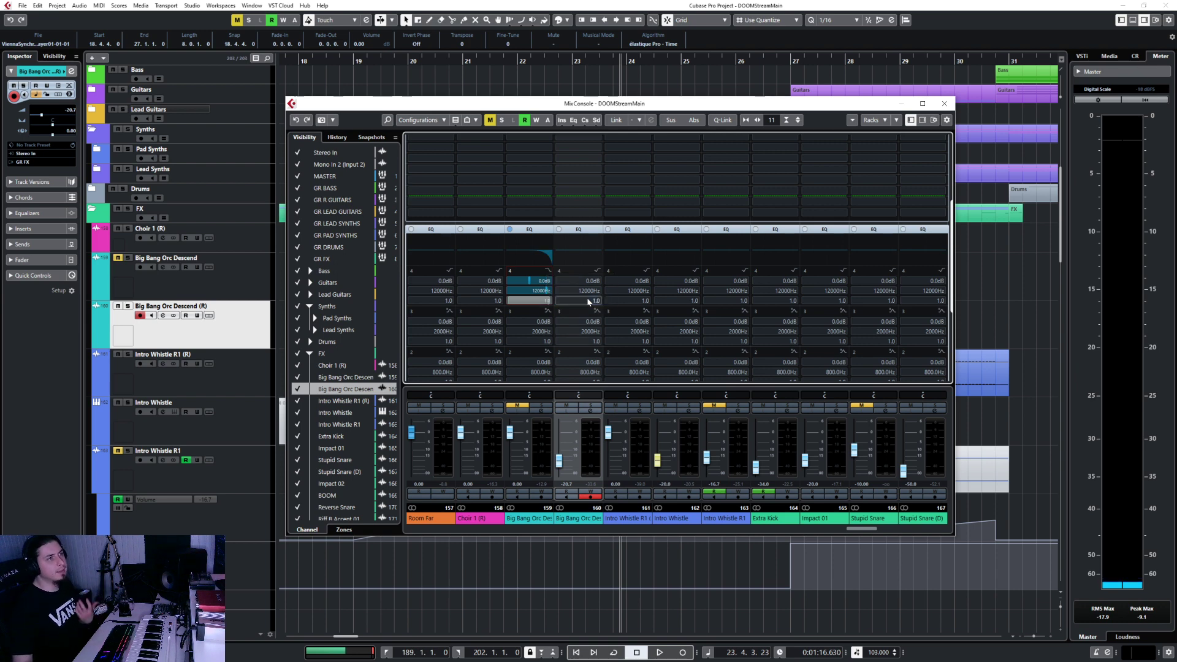
click(944, 103)
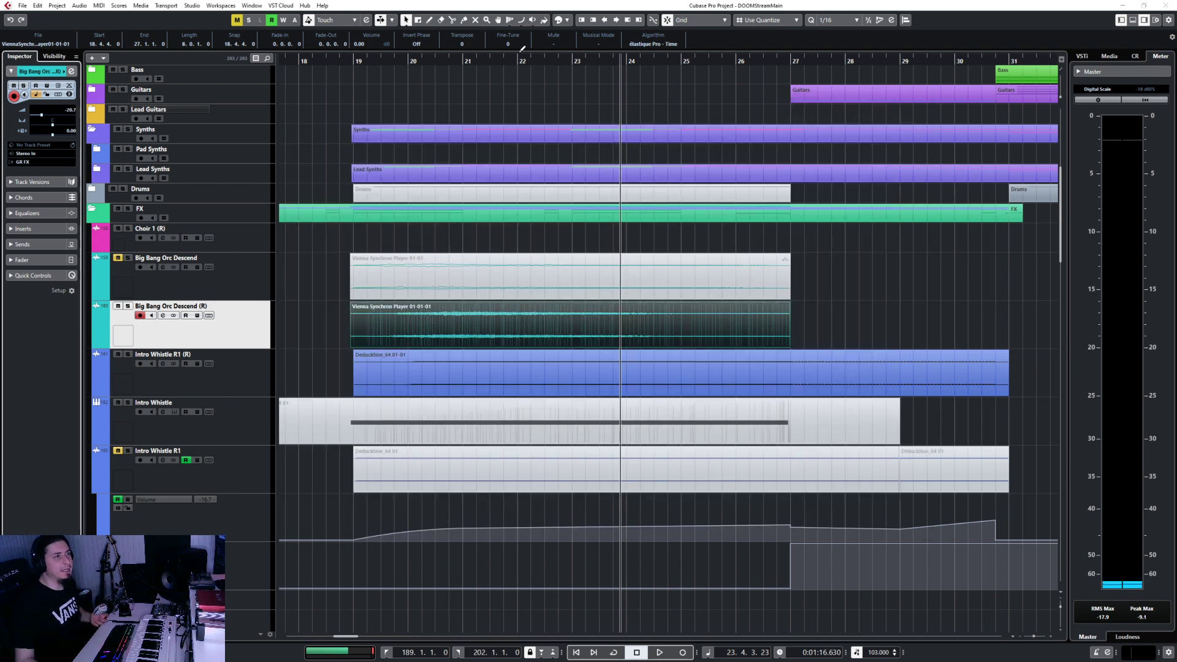
click(353, 58)
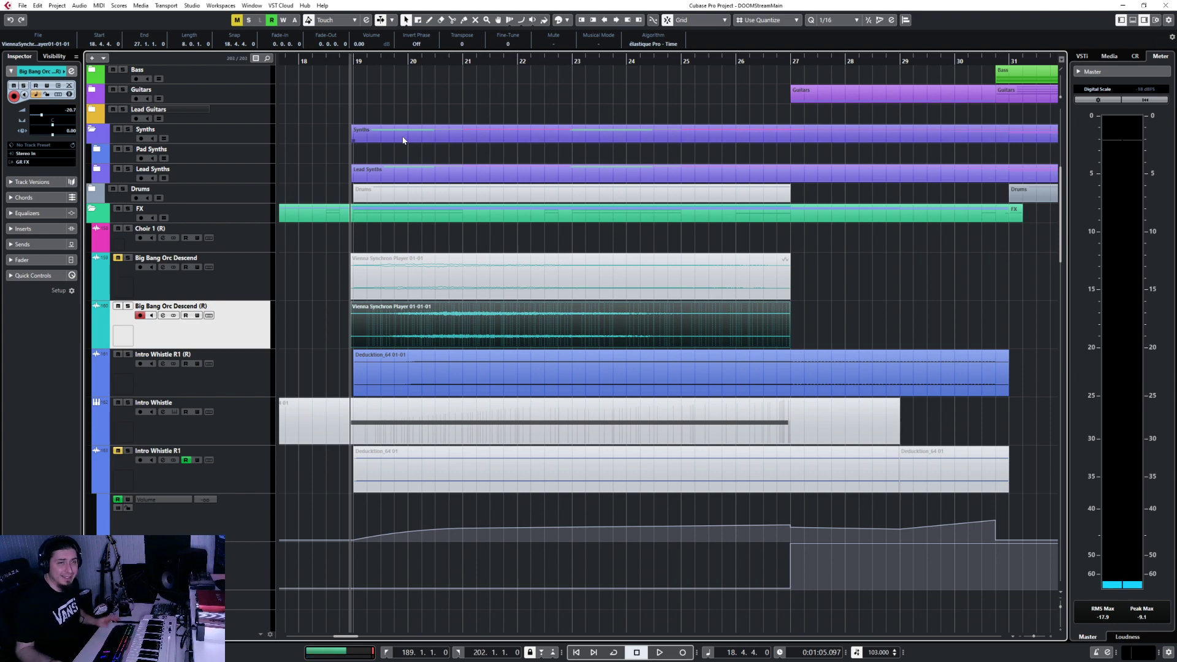
Turn off EQ band 4 on the original Big Bang Orc Descend channel while the intro plays
key(space)
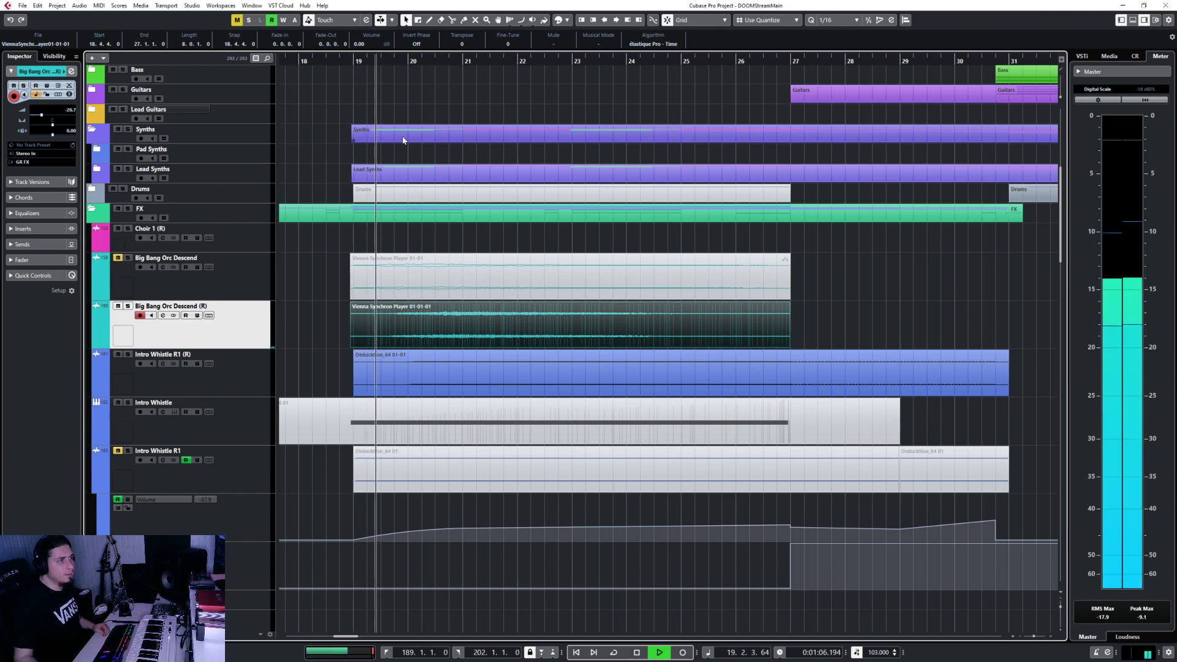
key(F3)
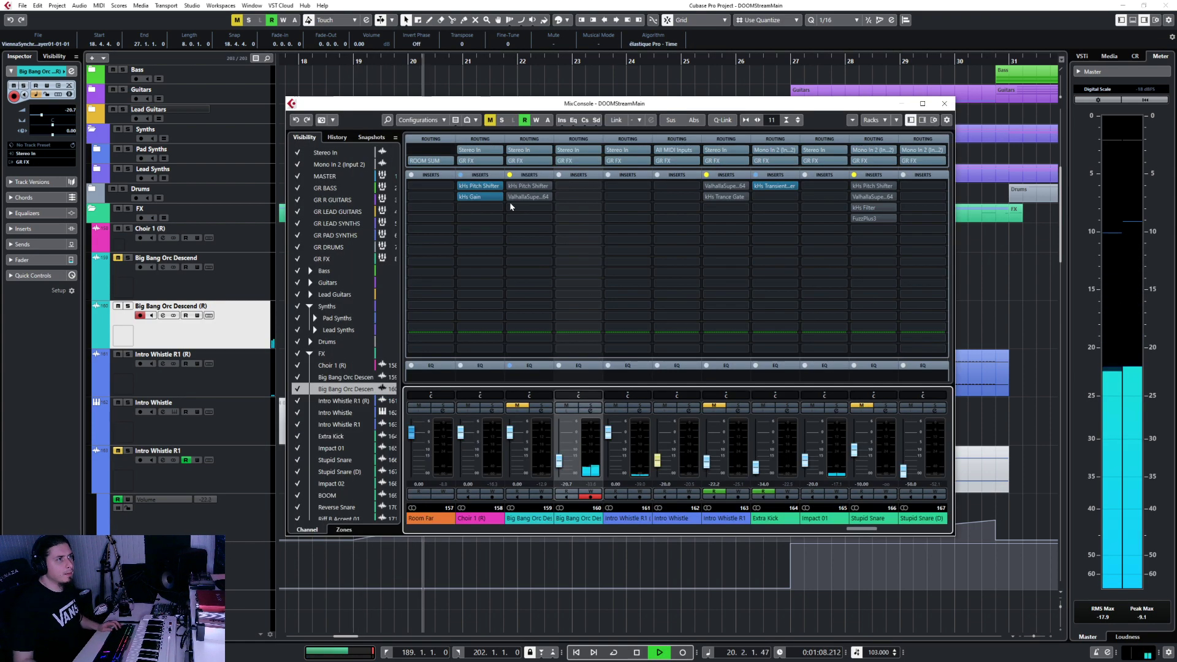
scroll(952, 274, down, 3)
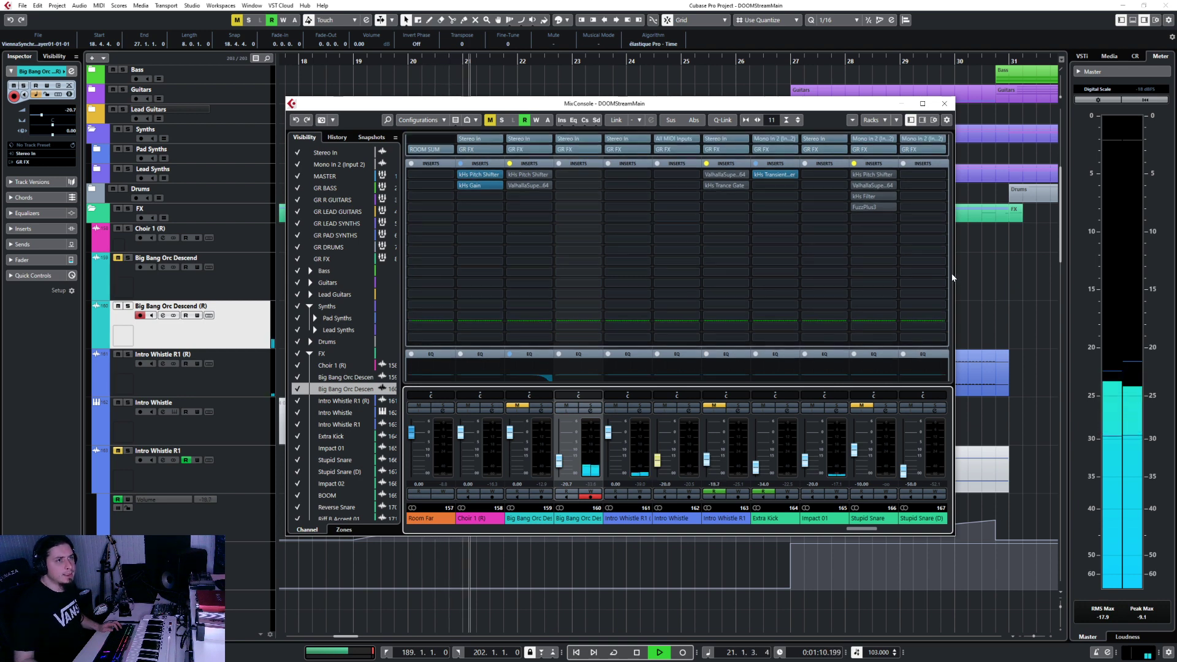
scroll(952, 274, down, 1)
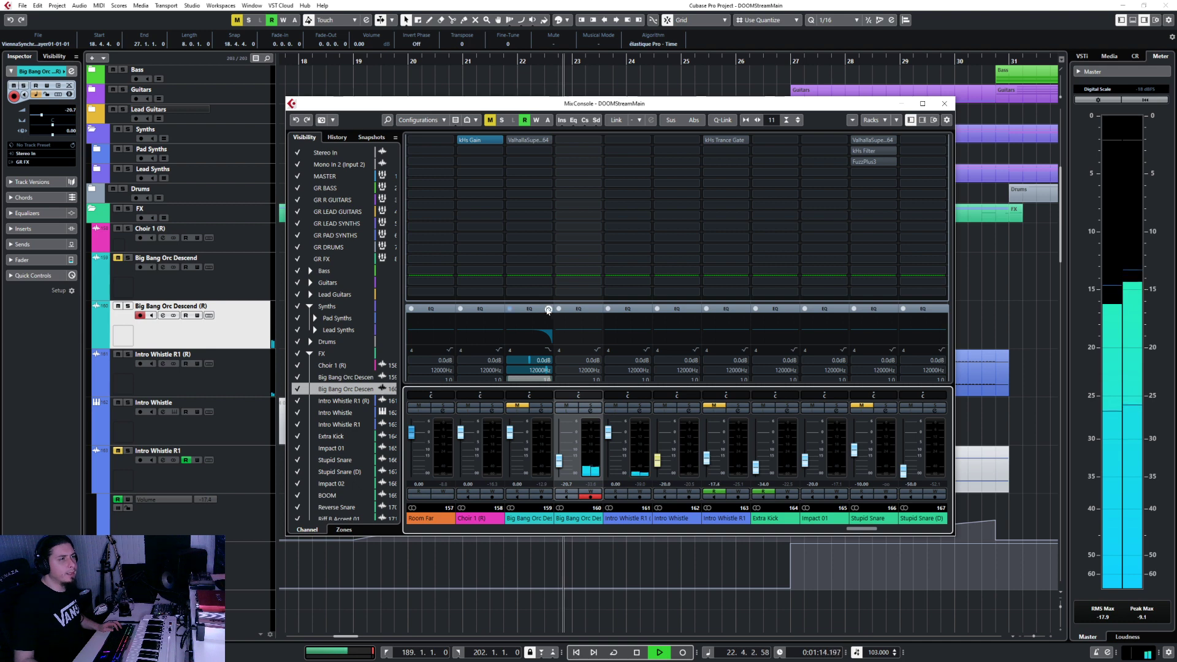
click(510, 350)
Enable EQ band 4 as Low Pass I on the Big Bang Orc Descend (R) channel and lower its cutoff frequency
click(560, 351)
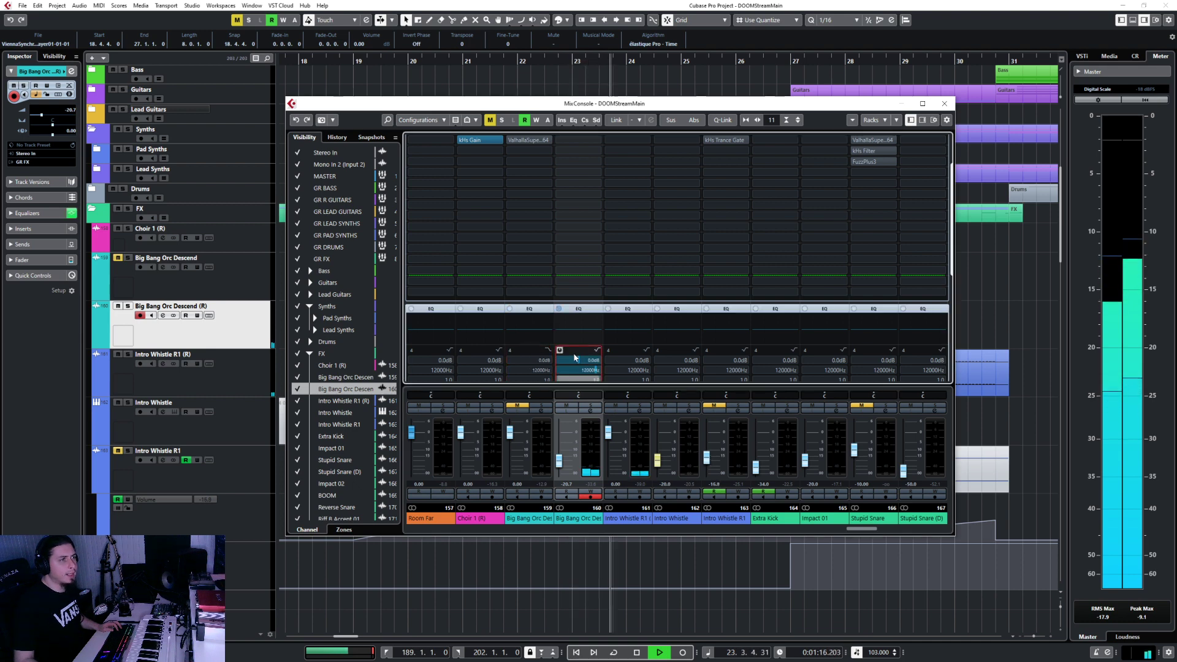
click(597, 351)
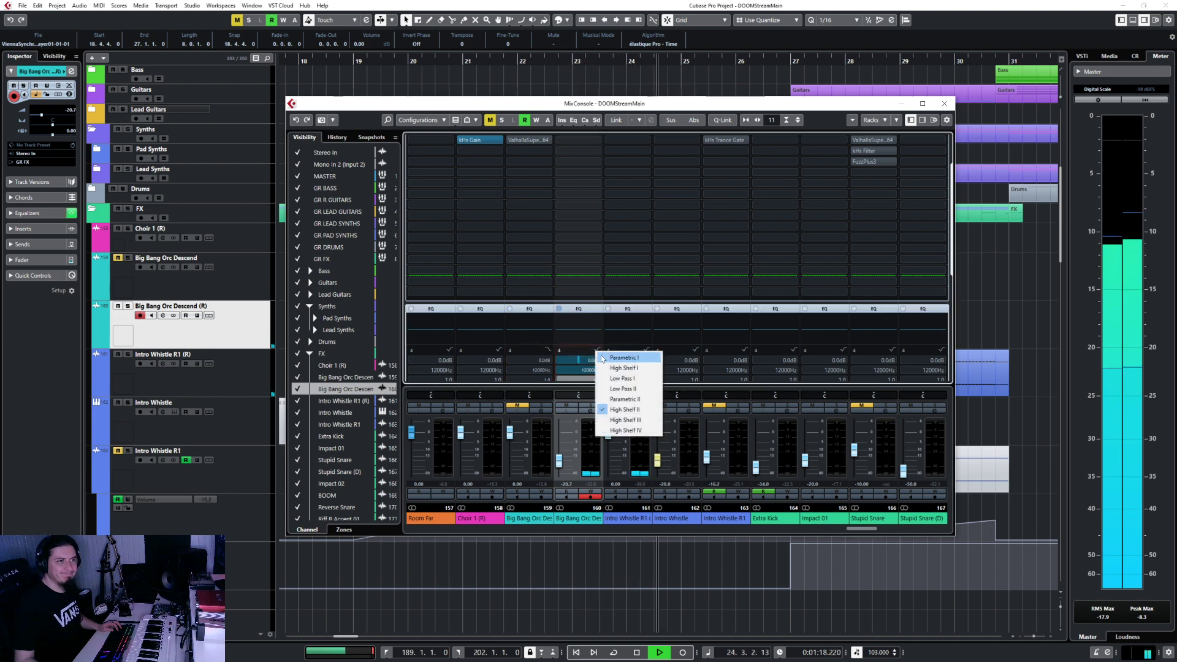
click(621, 379)
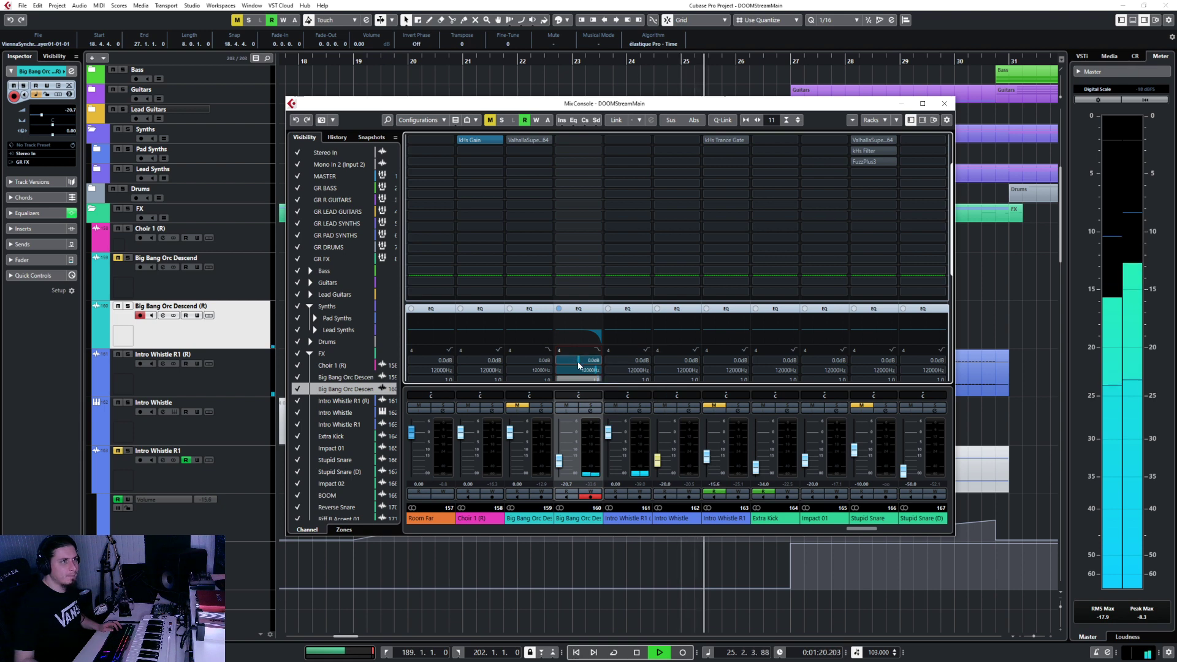
click(582, 372)
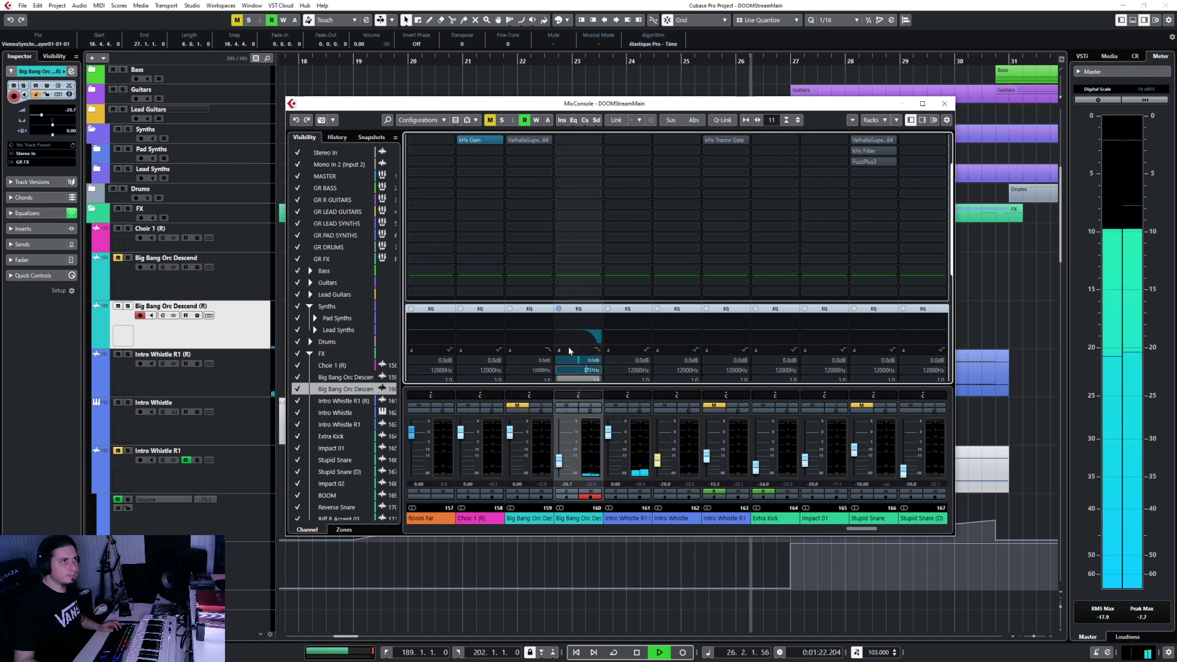
Clear the mixer off the arrangement and play the intro from just before bar 19 past the guitar entry at bar 27
drag(531, 109, 853, 138)
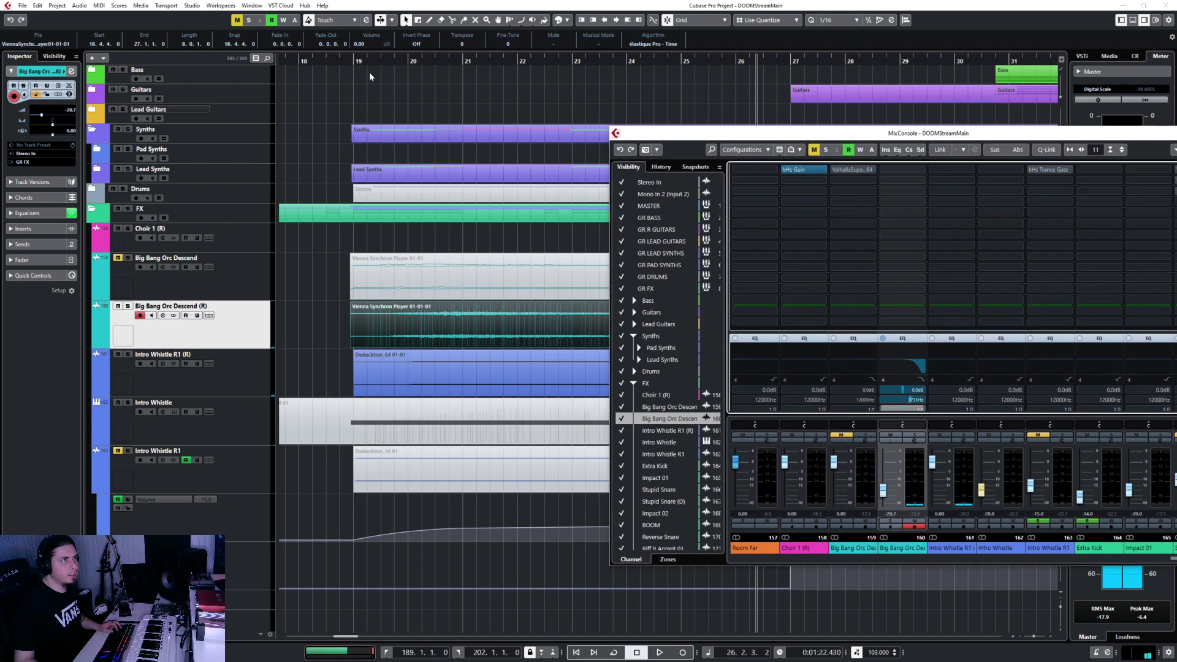
click(343, 60)
key(space)
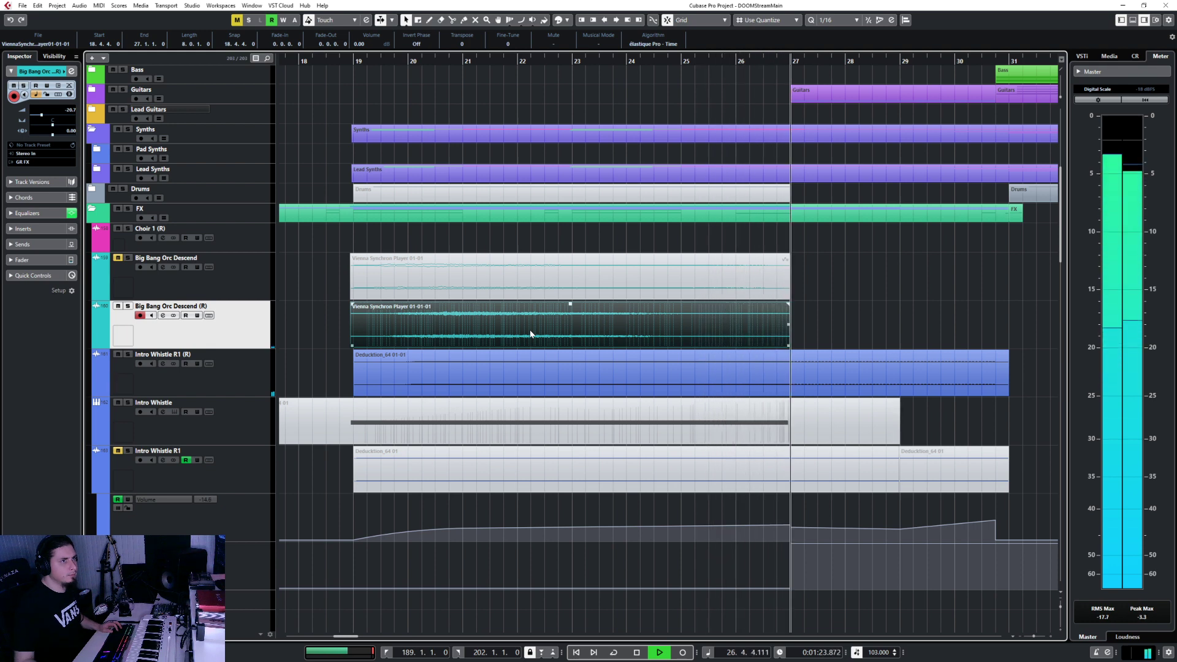
scroll(828, 298, up, 5)
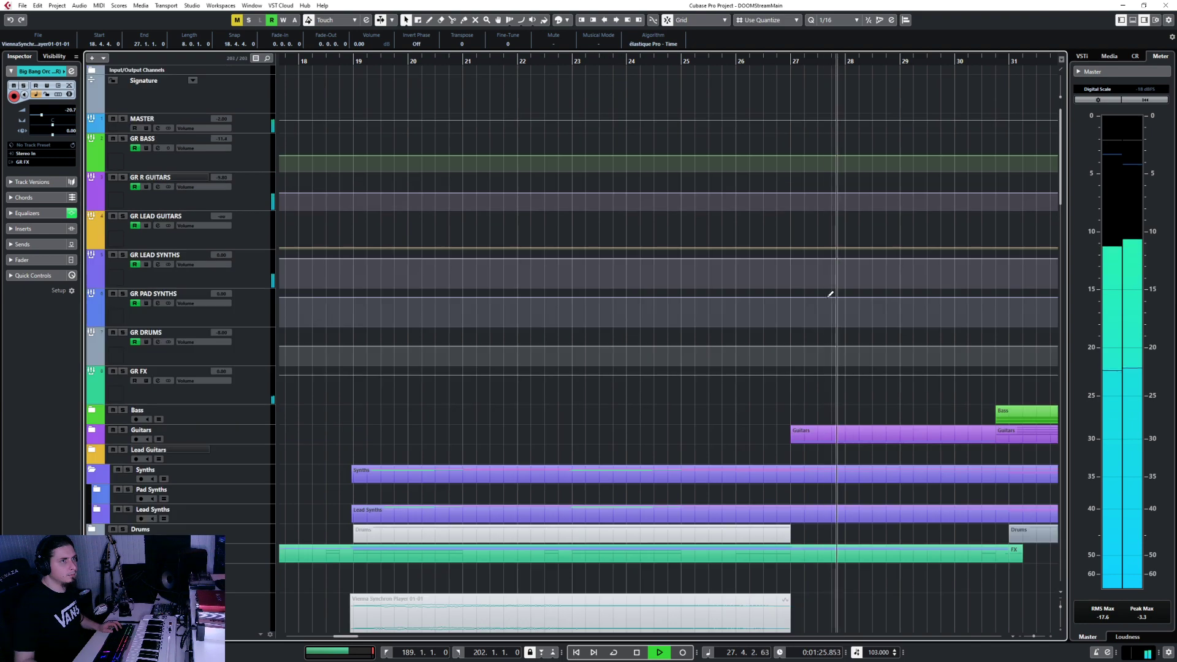
scroll(827, 298, down, 12)
scroll(826, 296, up, 5)
key(space)
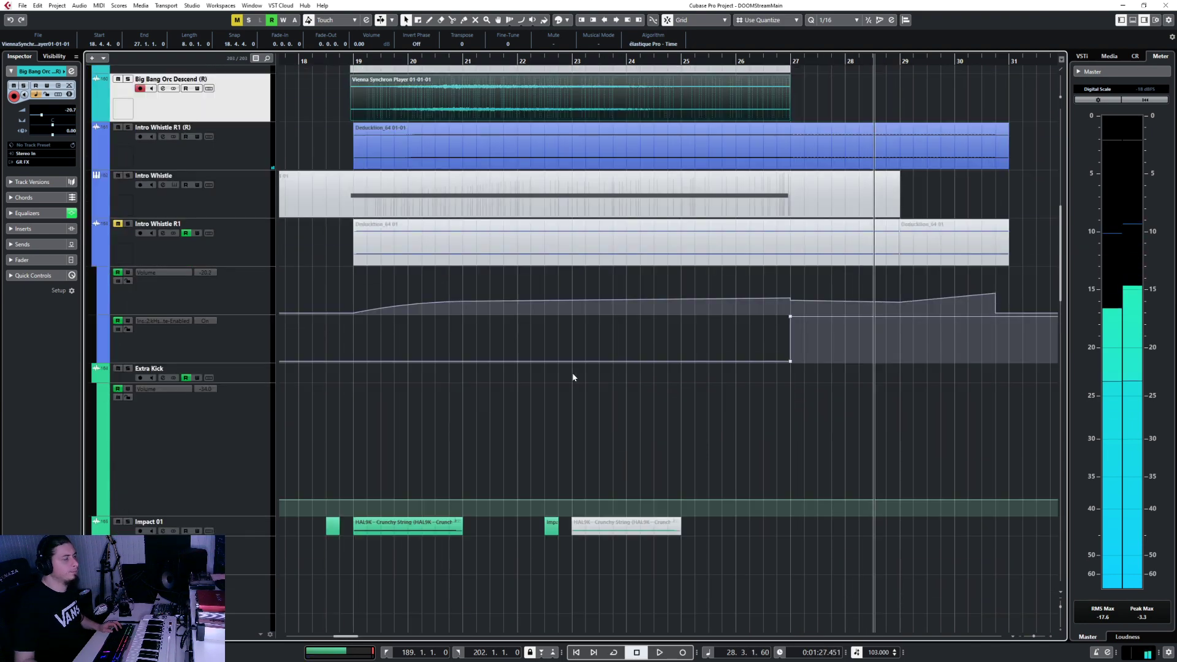
Collapse the FX folder track and expand the Lead Synths folder
scroll(620, 431, down, 10)
scroll(620, 432, up, 15)
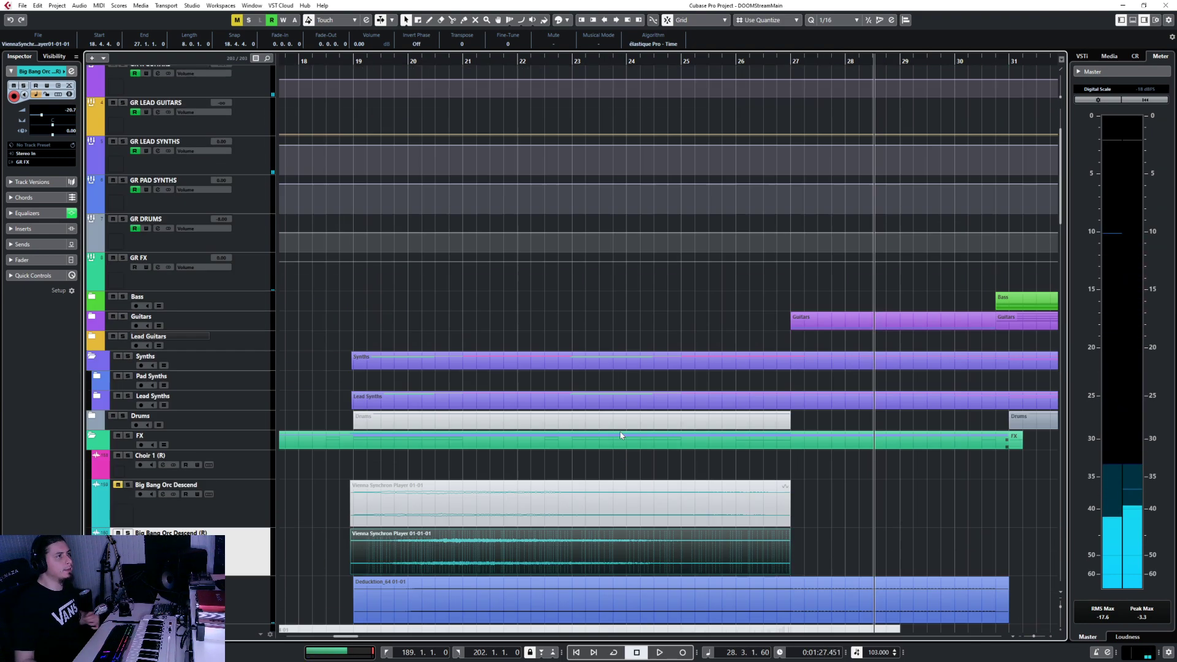
click(88, 438)
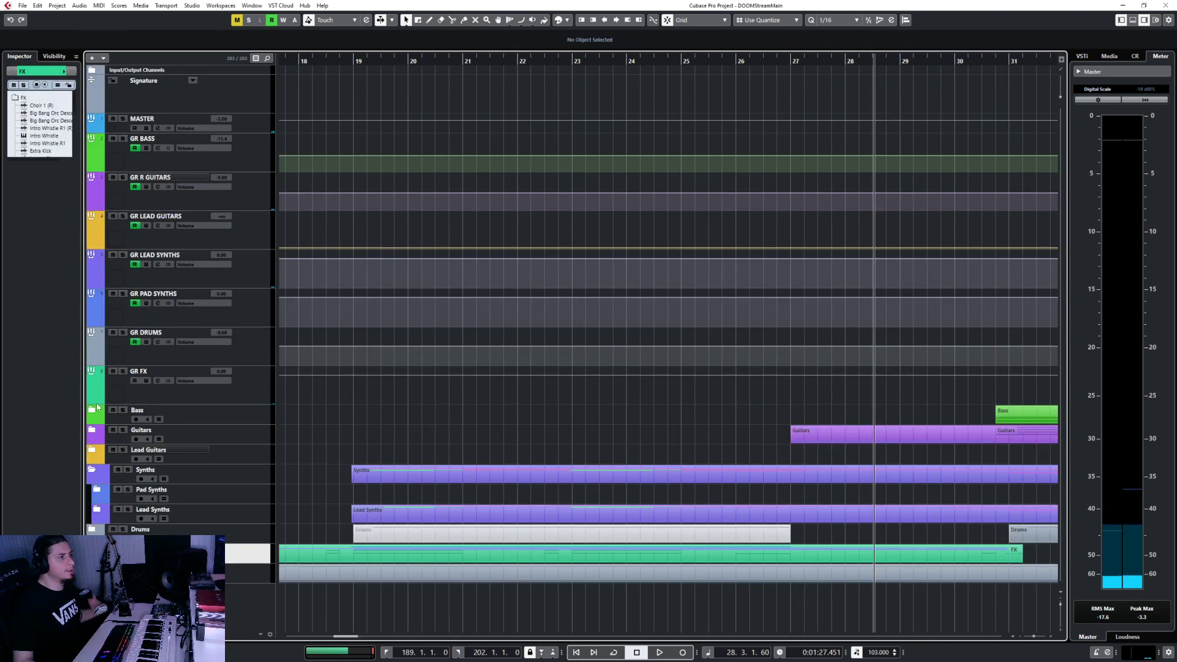
click(93, 431)
click(92, 431)
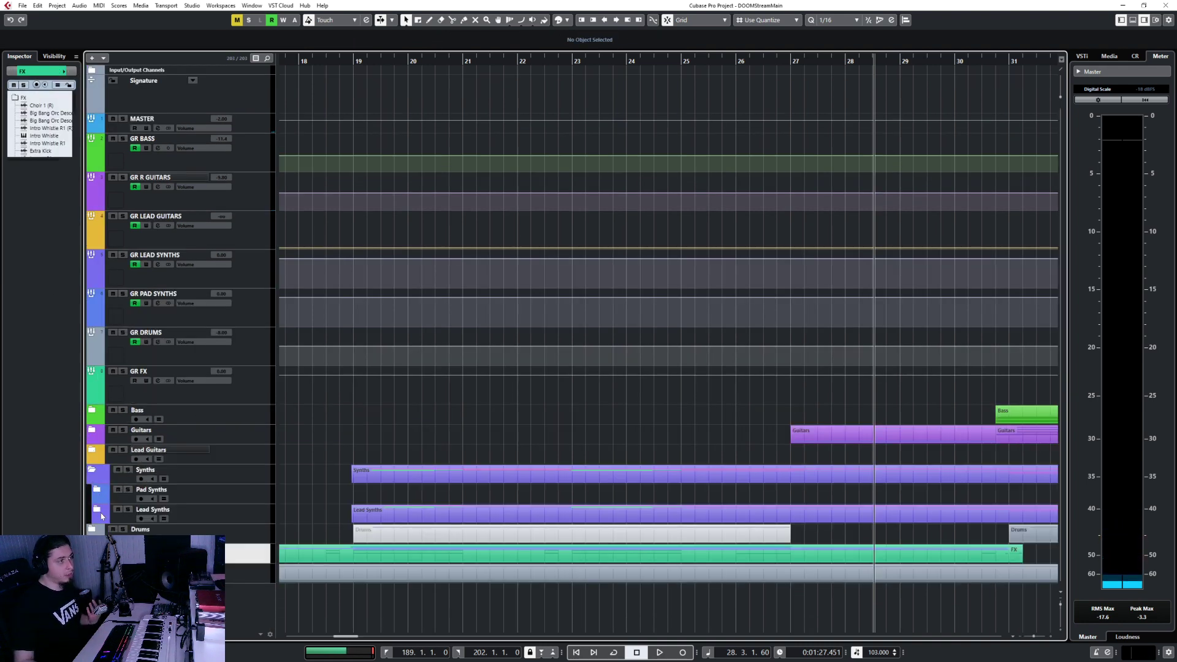
click(97, 511)
Expand the Riff A Glitch 01 folder inside Lead Synths down to its audio tracks around bar 23
scroll(315, 381, down, 10)
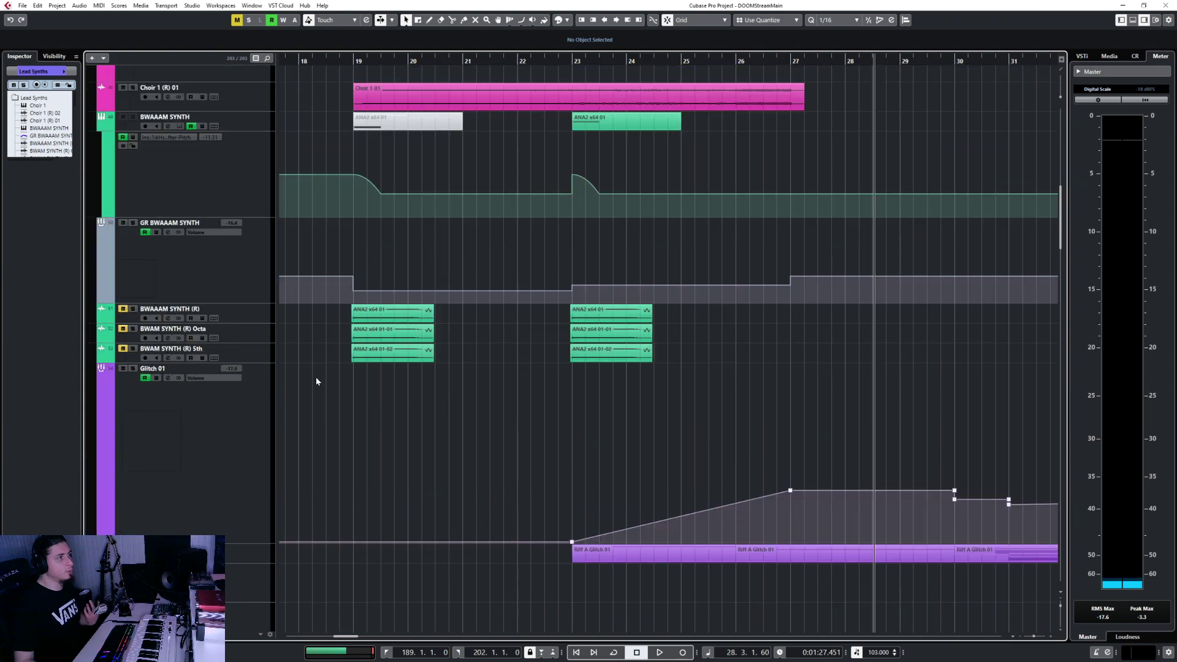
scroll(316, 381, down, 8)
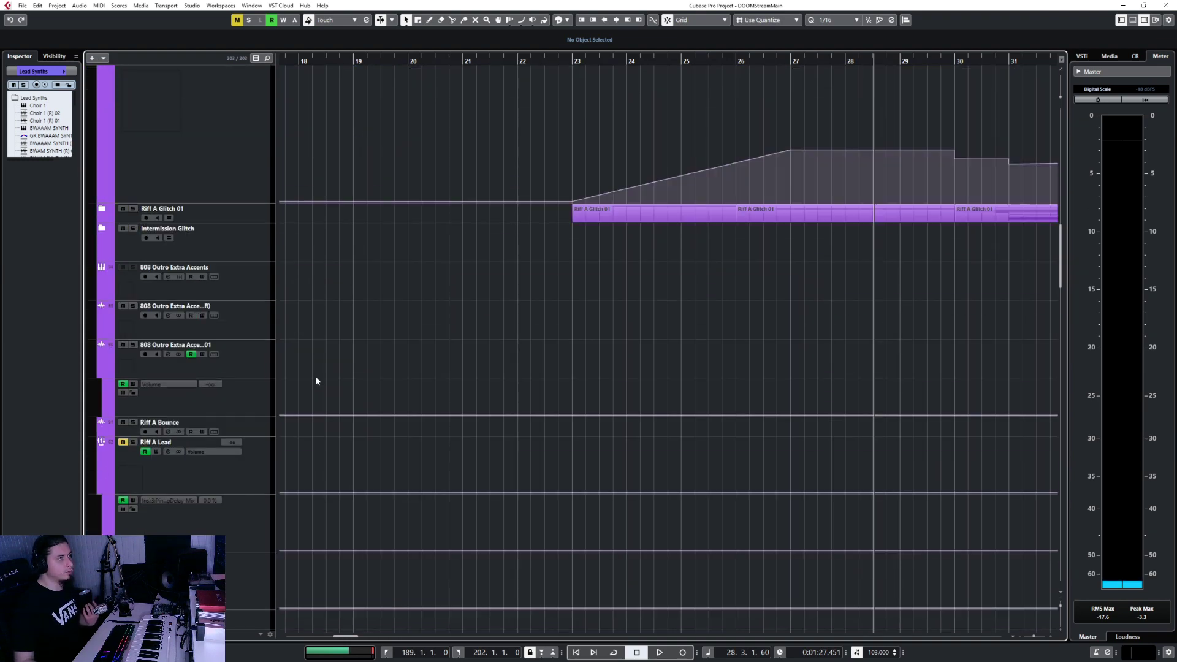
scroll(315, 380, up, 8)
scroll(315, 380, down, 2)
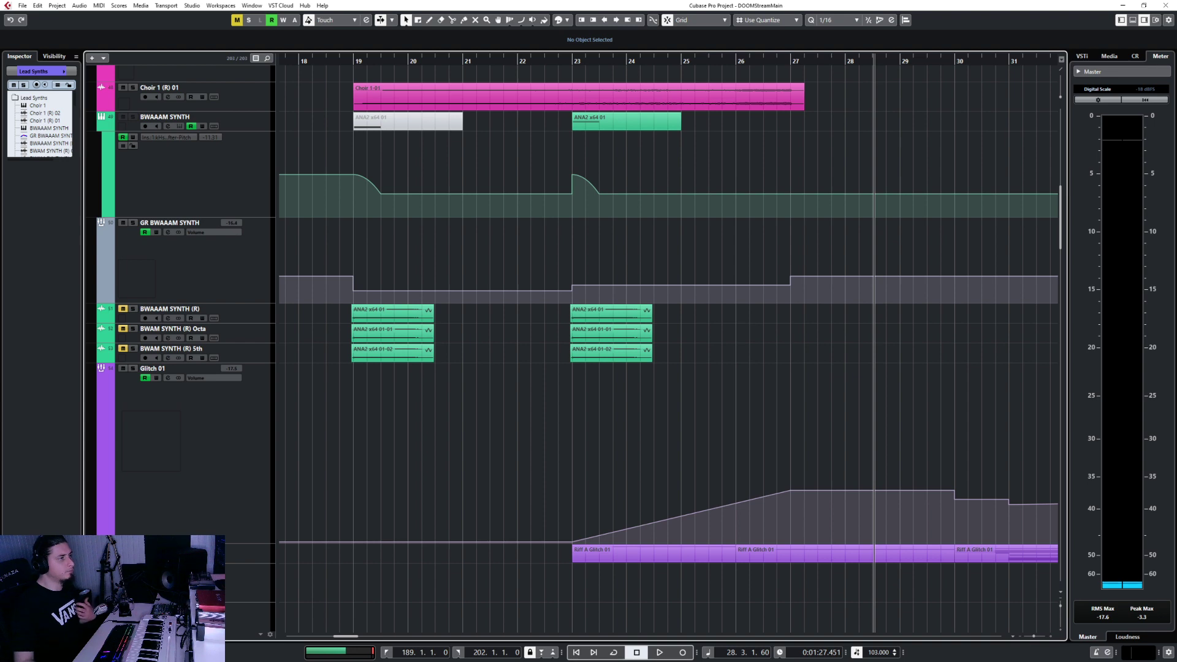
scroll(398, 407, down, 7)
scroll(580, 196, up, 6)
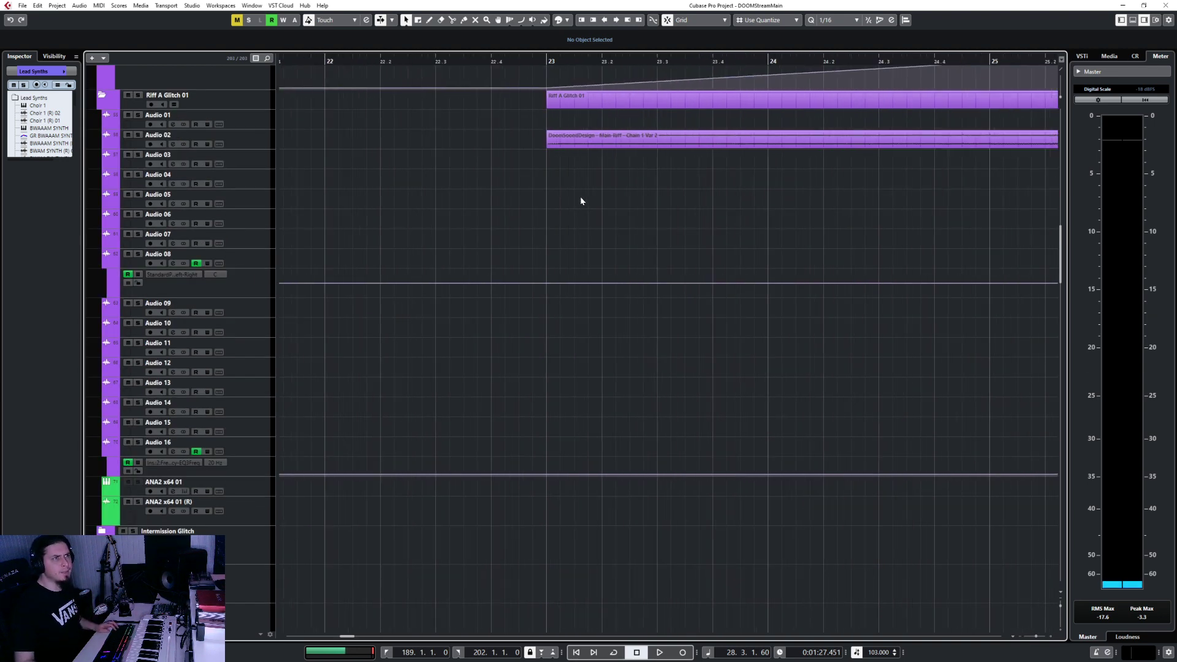
Audition the Audio 02 glitch event from just before bar 23, and the transition into bar 27
click(509, 139)
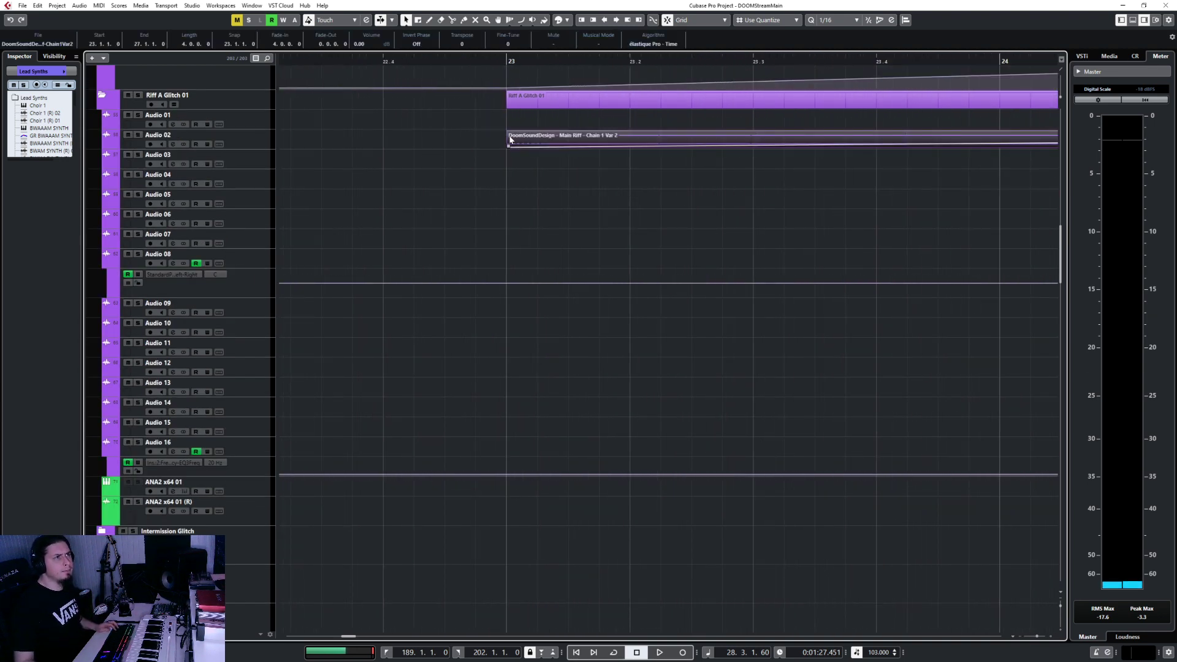
click(470, 61)
key(space)
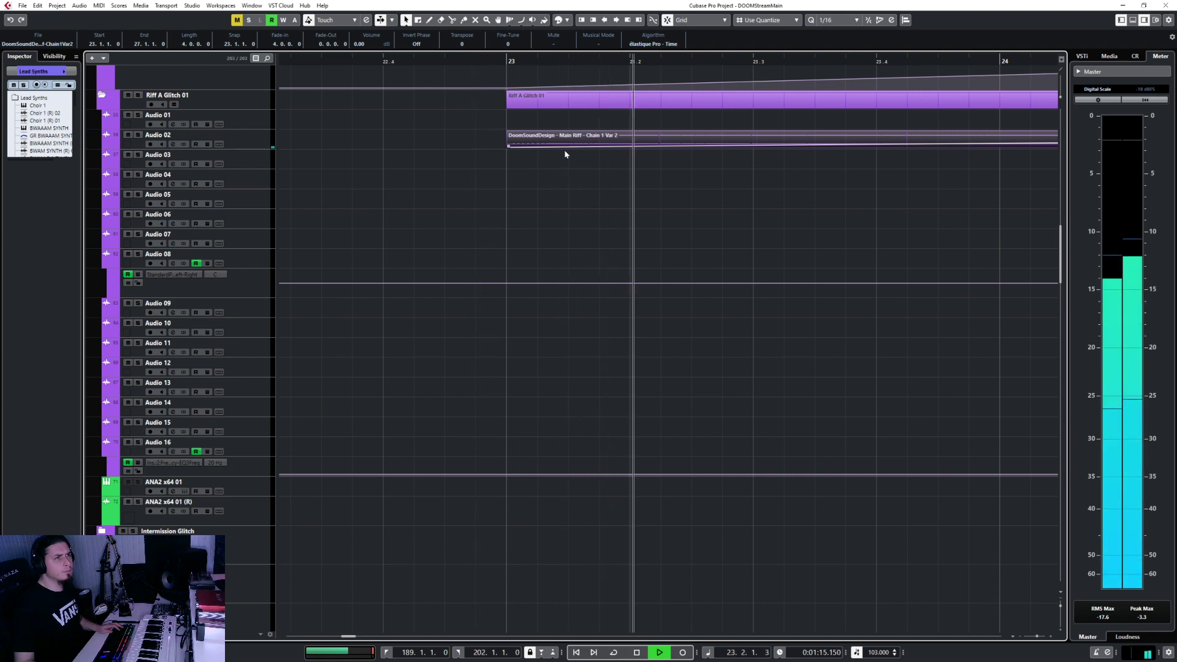
scroll(598, 194, down, 4)
scroll(598, 193, right, 8)
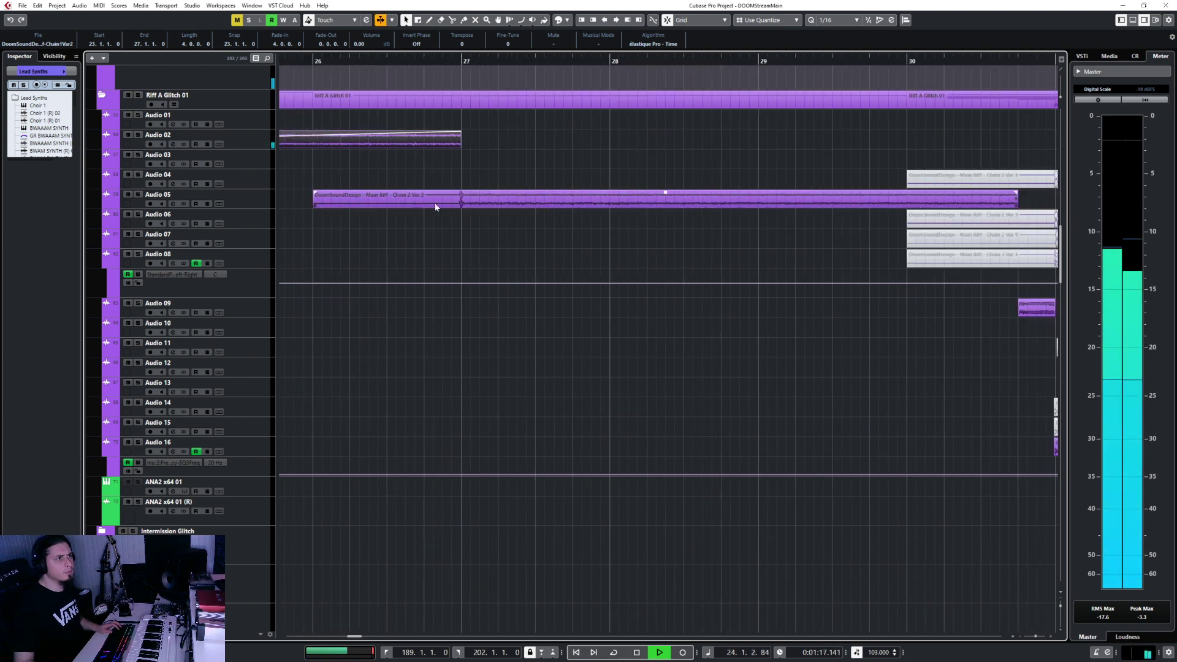
click(423, 61)
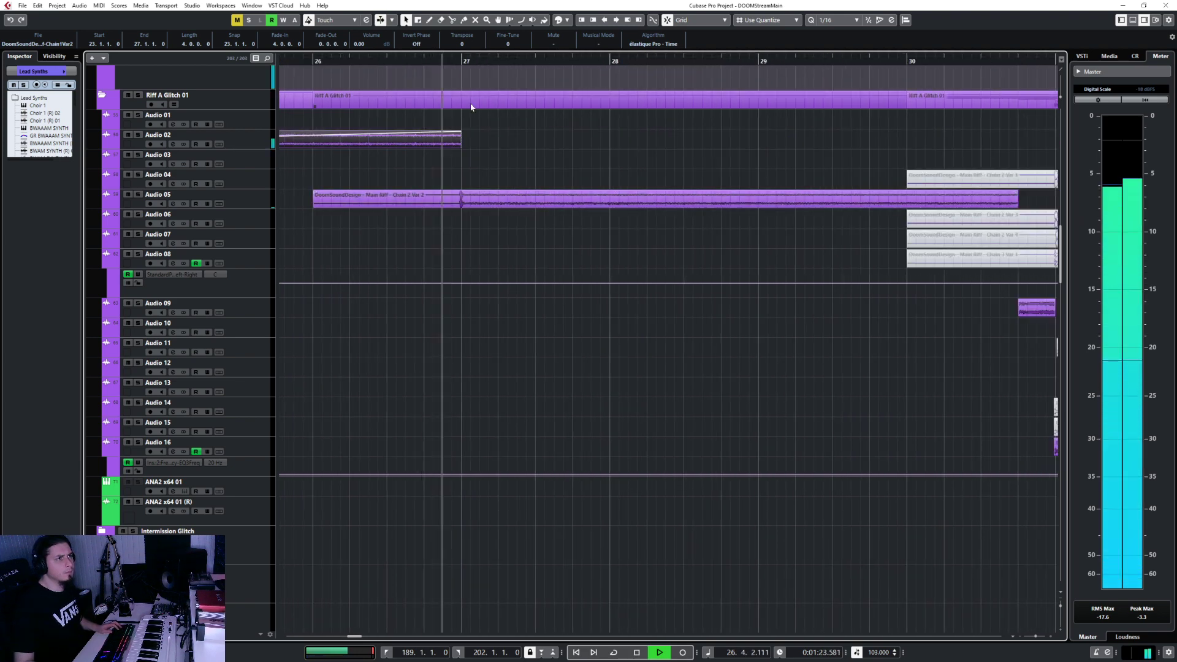
Solo Audio 05 to check its sound around bar 27, then unsolo it and return the cursor to bar 26
click(224, 204)
key(s)
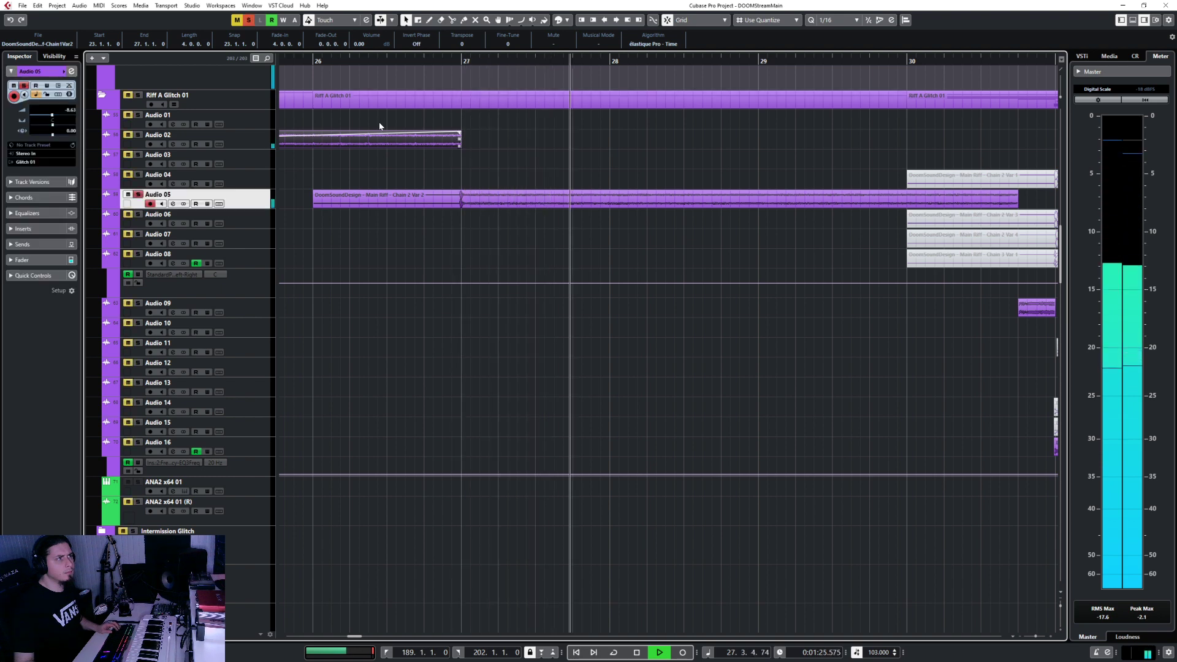
key(space)
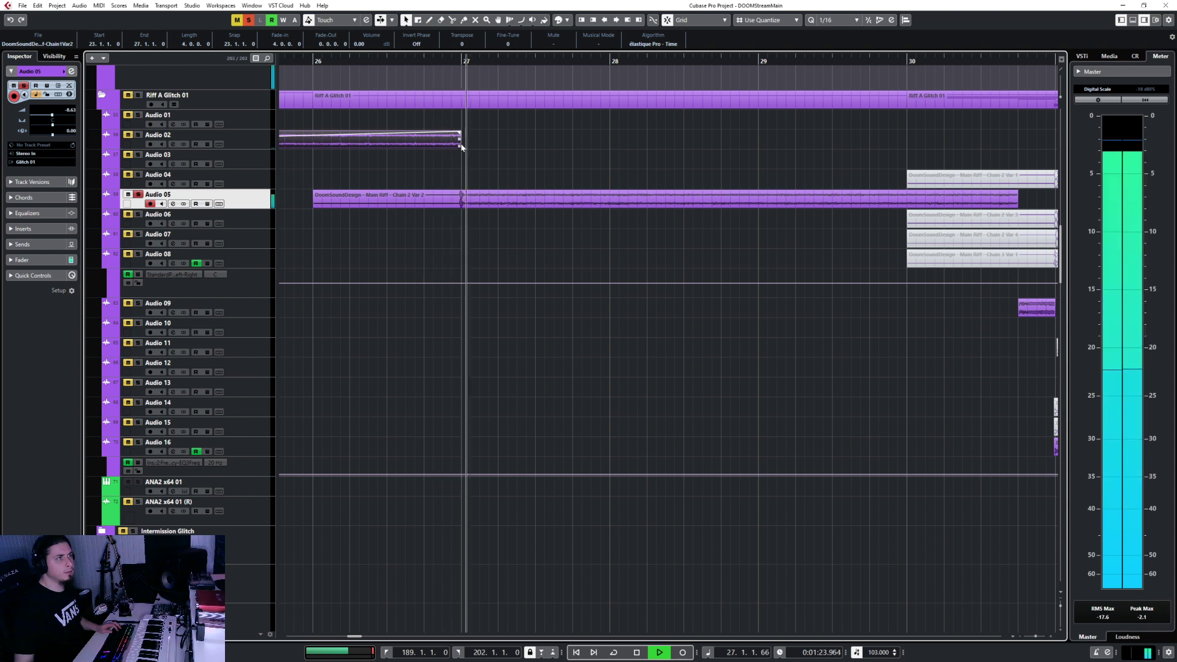
key(space)
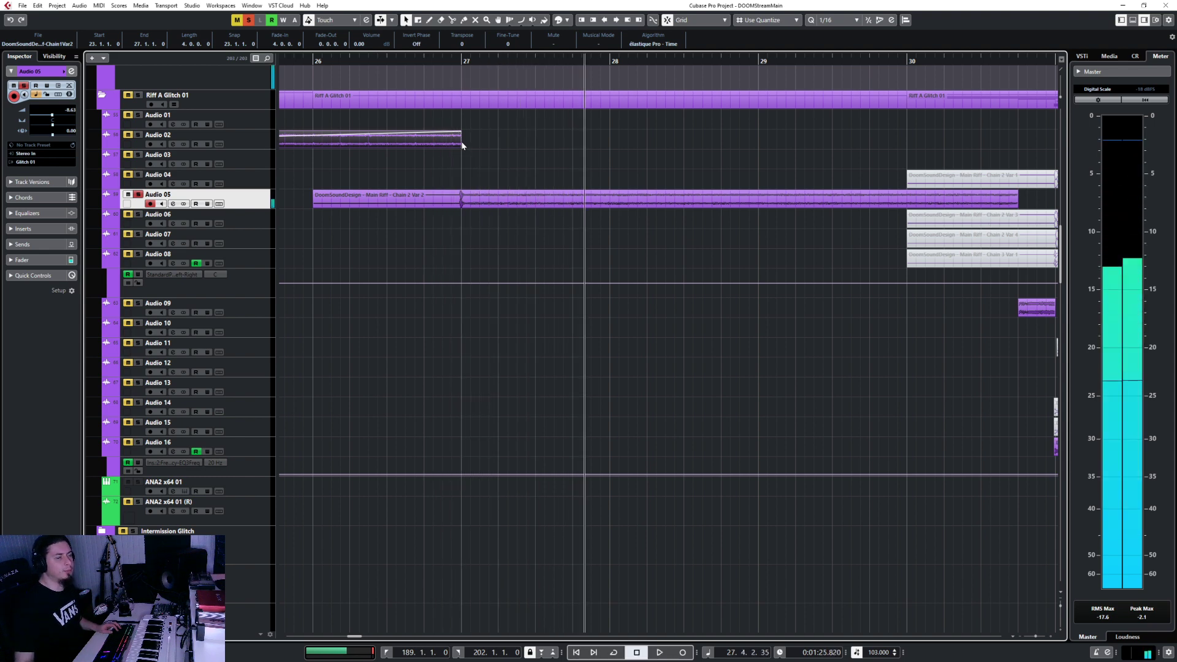
click(310, 61)
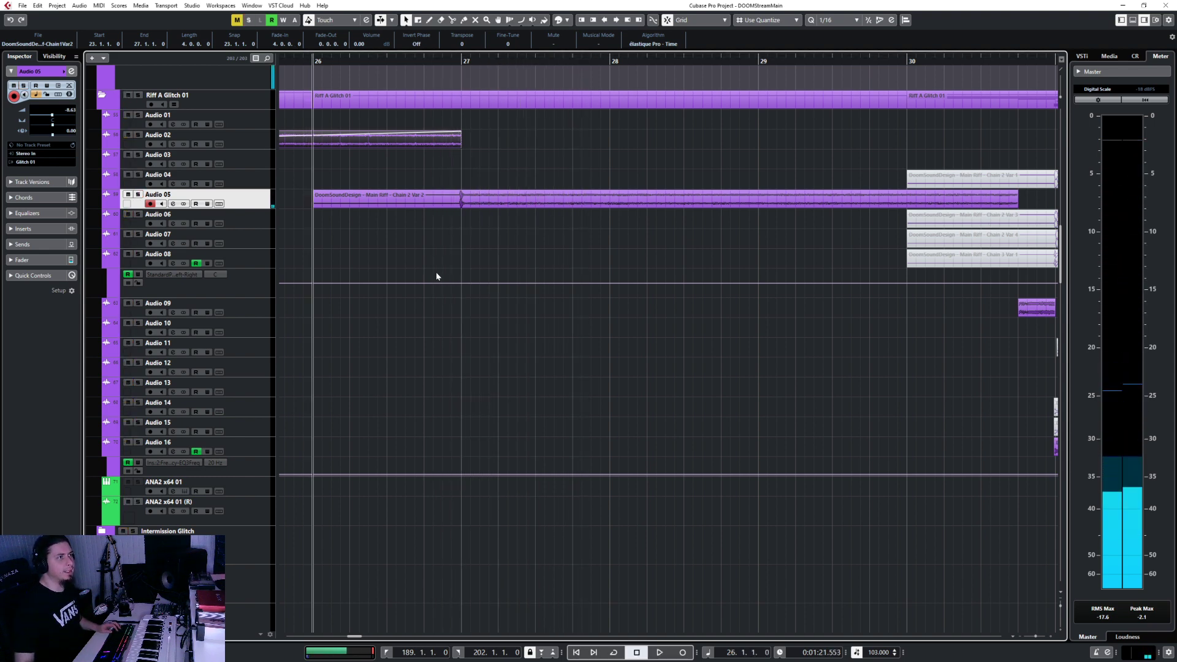
Split the Audio 05 event at 26.4.4.0 and 27.1.2.0 to isolate the short burst at bar 27
scroll(464, 207, up, 3)
scroll(464, 207, down, 1)
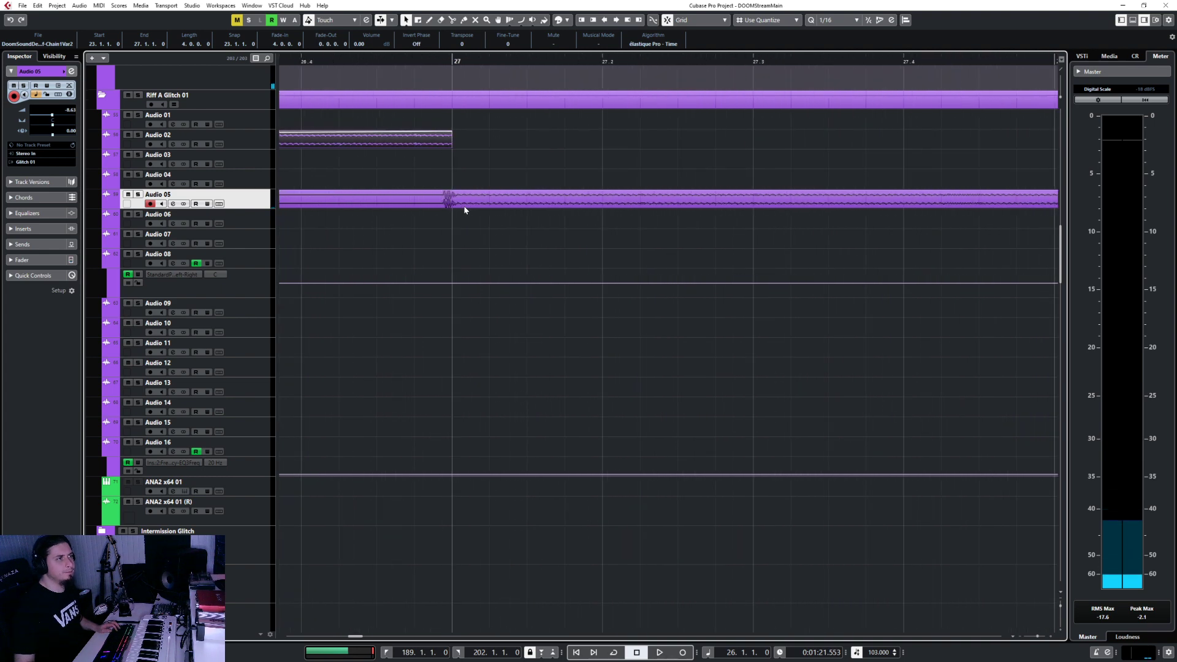
scroll(464, 207, up, 8)
scroll(392, 197, down, 7)
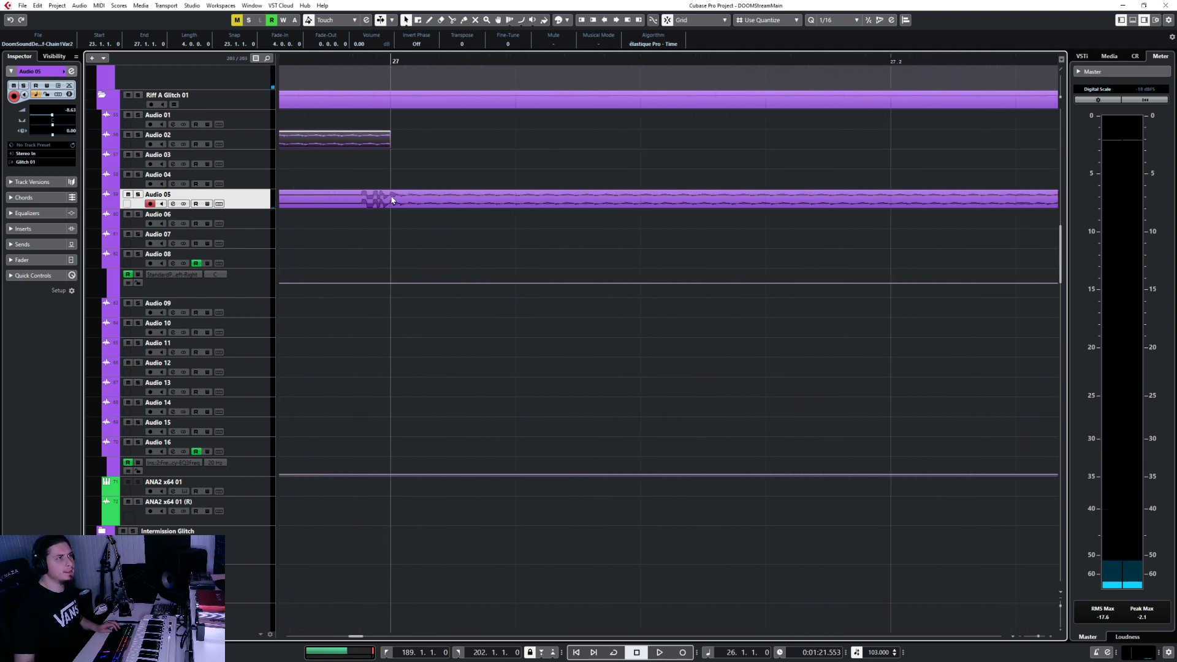
scroll(392, 199, down, 3)
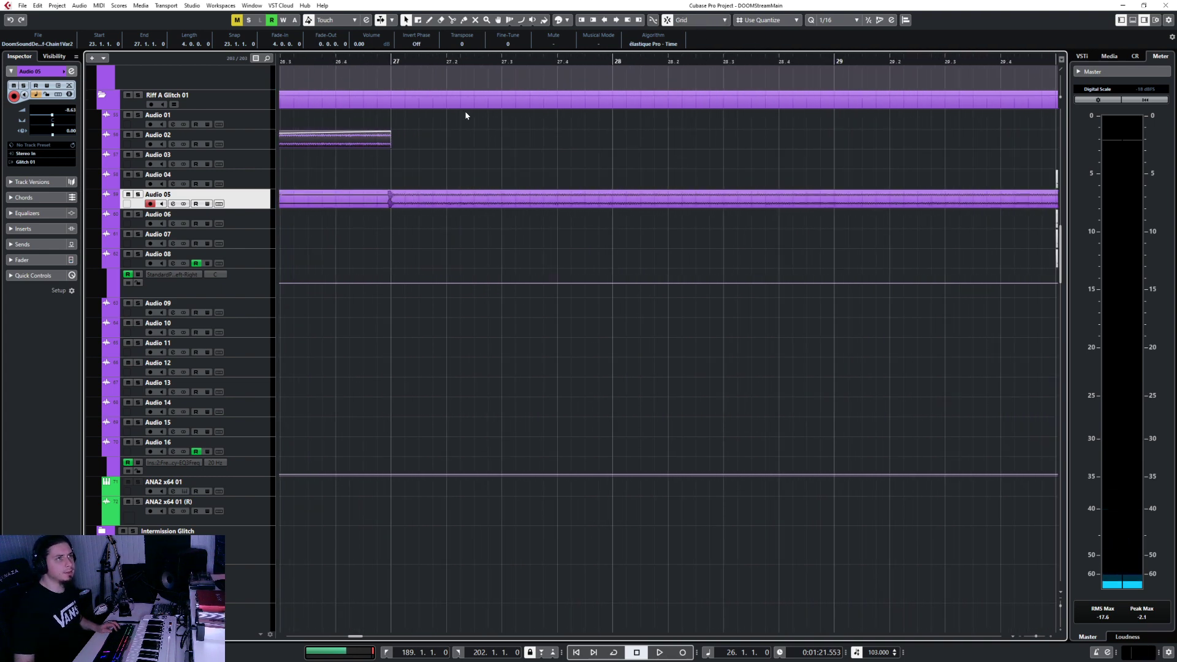
click(378, 202)
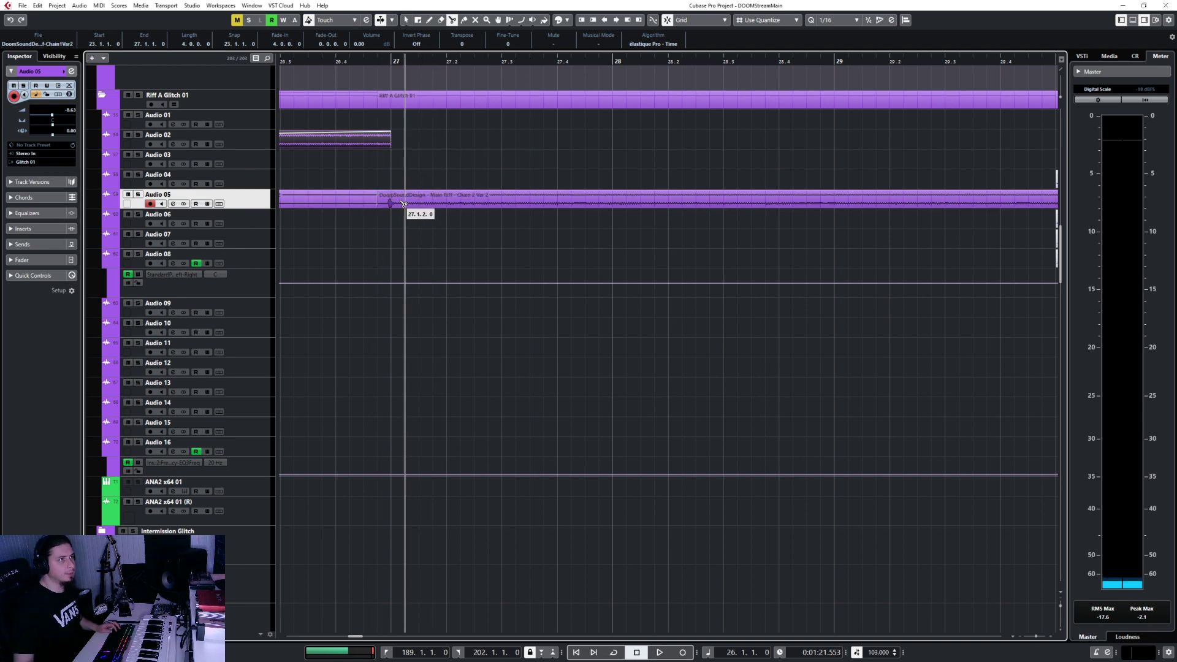
click(403, 203)
key(1)
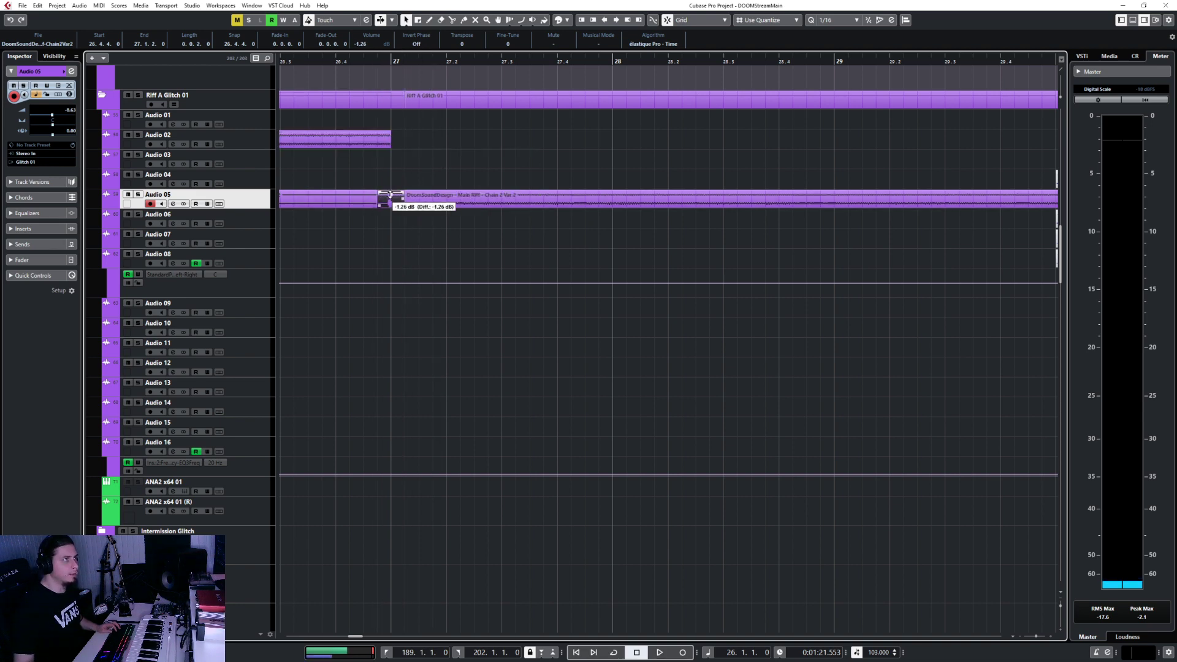
Lower the volume of the short Audio 05 slice, crossfade it with its neighbours and play the transition from bar 26
click(385, 196)
scroll(431, 243, down, 5)
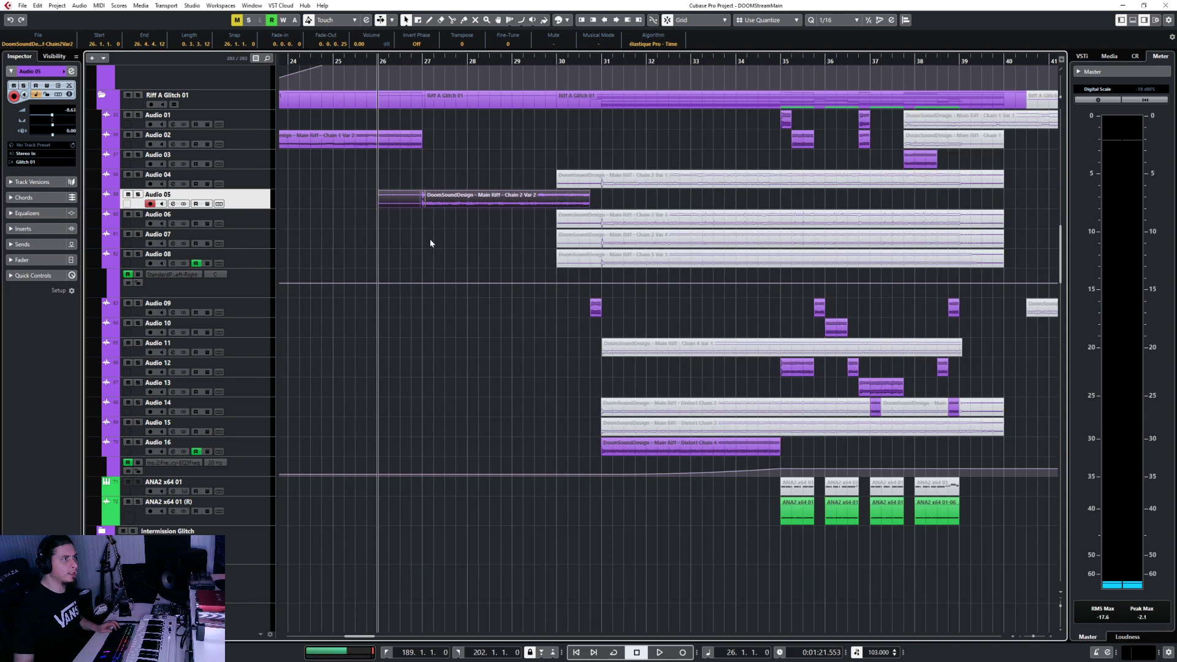
key(space)
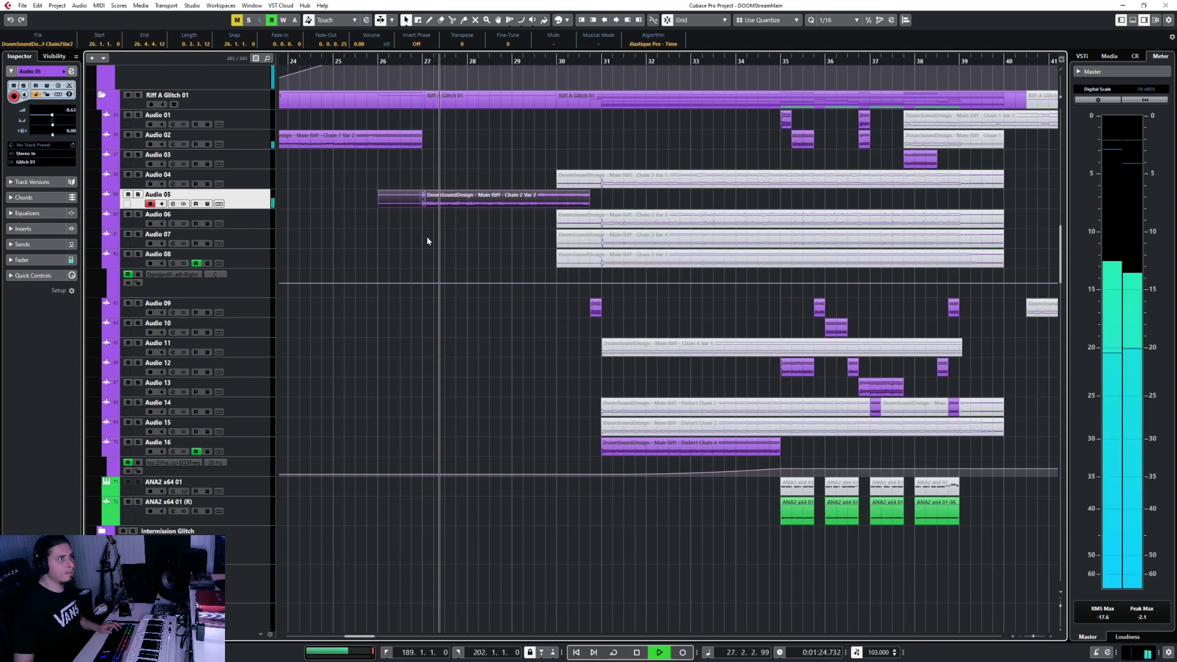
key(space)
click(427, 241)
scroll(413, 218, up, 6)
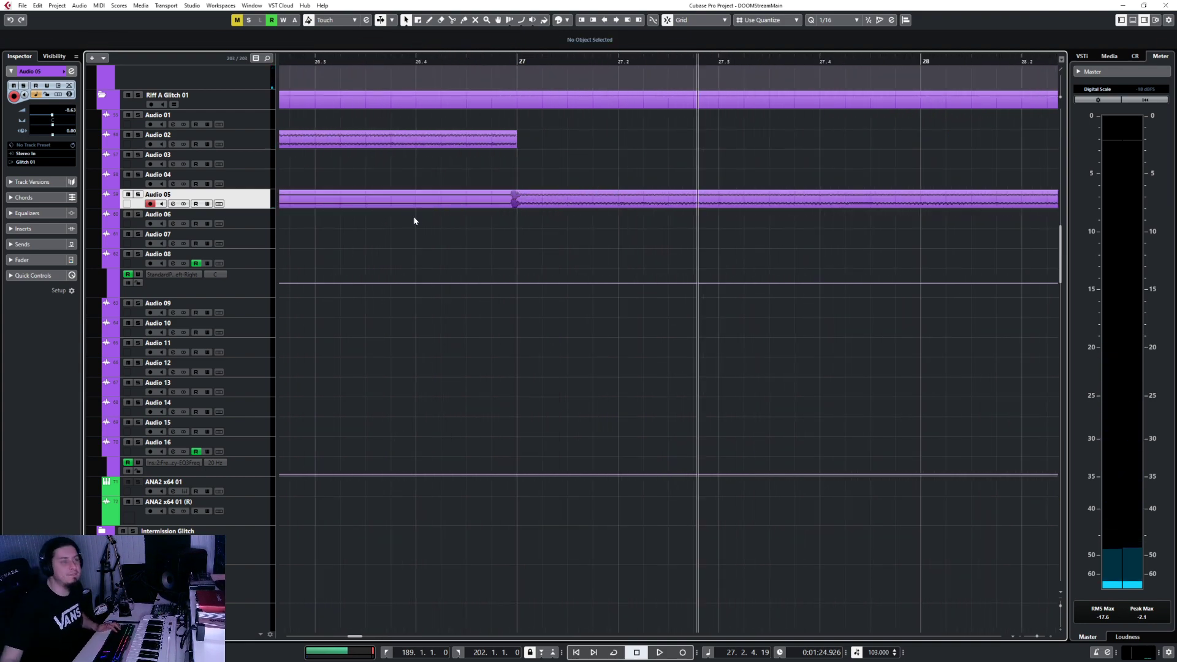
Play the transition from bar 26 and add a short fade-in to the start of the Audio 05 event at bar 26
scroll(415, 221, down, 3)
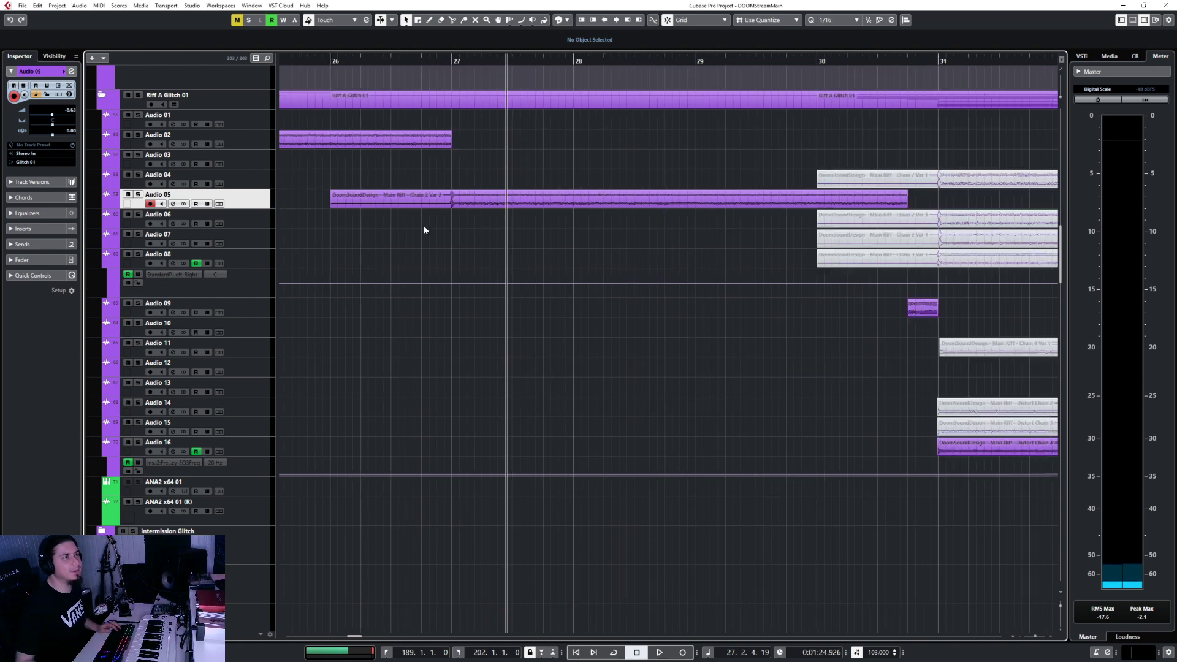
click(330, 62)
key(space)
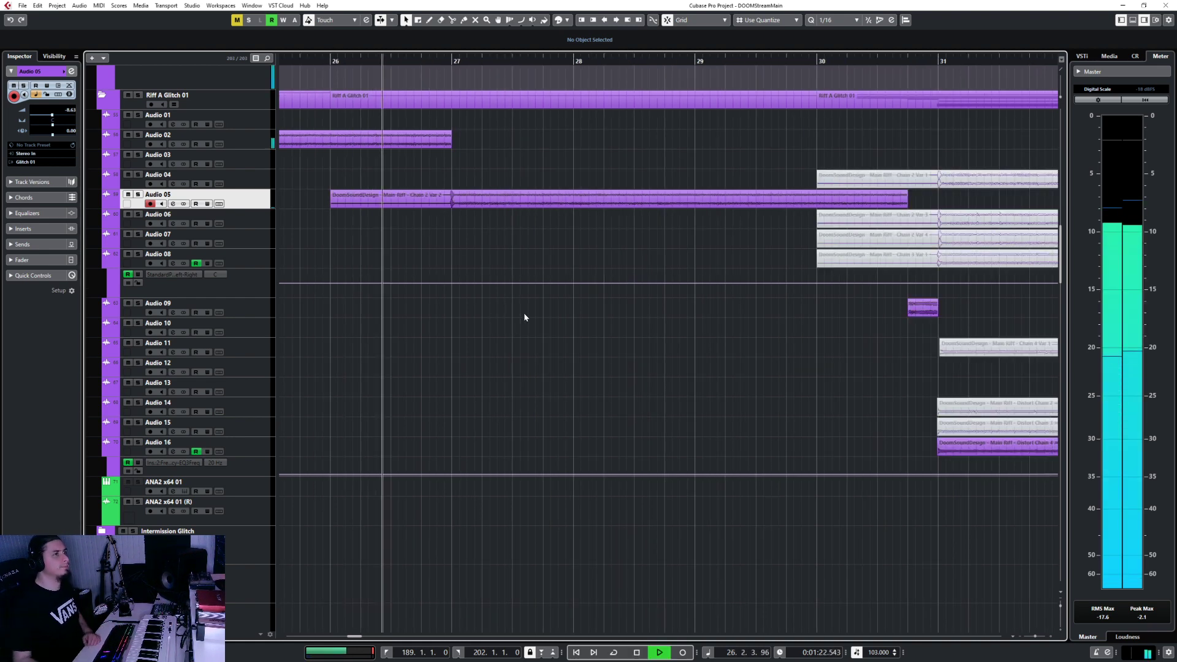
drag(332, 192, 339, 192)
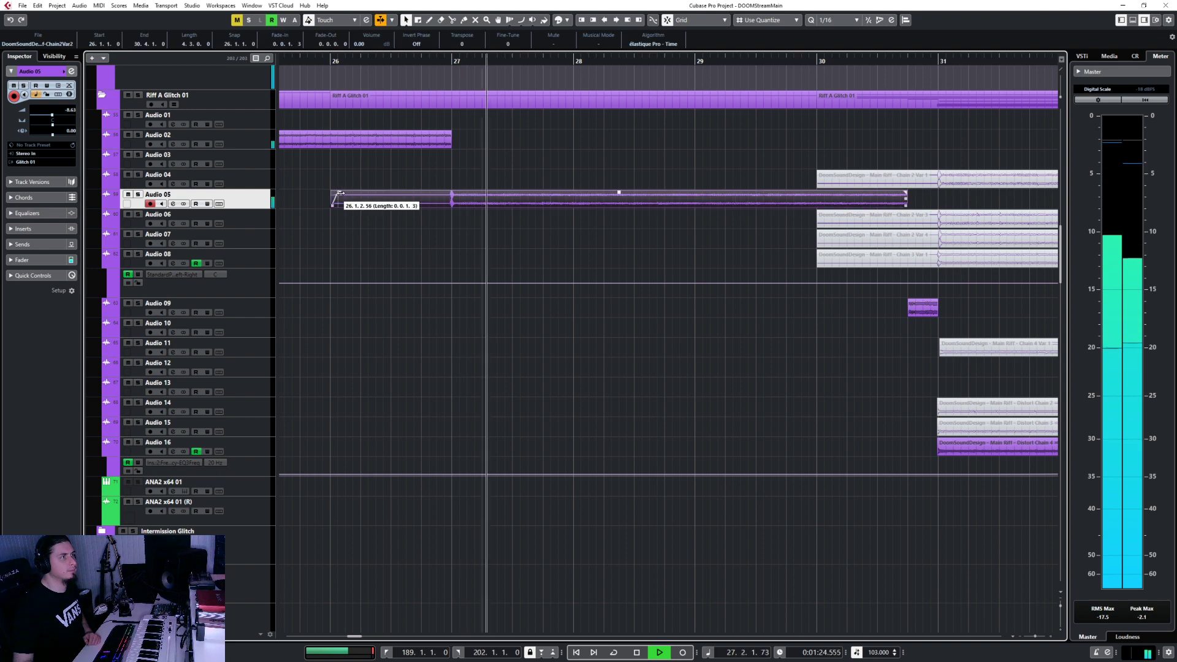
Listen on into bar 32, stop playback and collapse the Synths folder track
scroll(565, 258, down, 4)
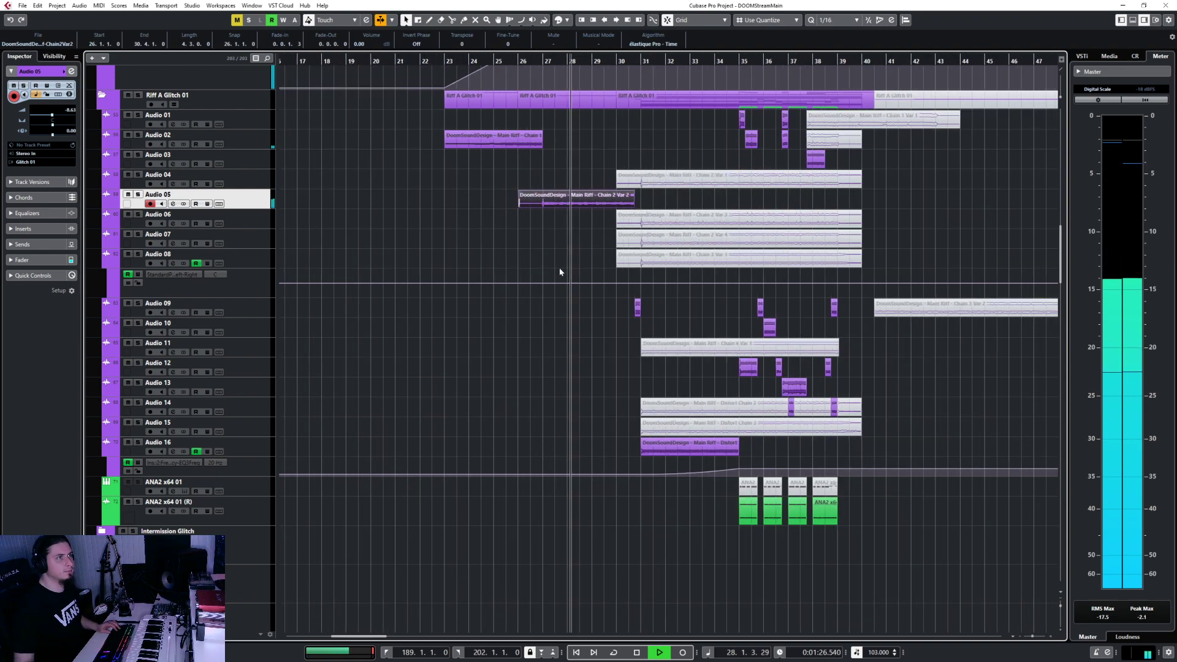
scroll(560, 272, up, 10)
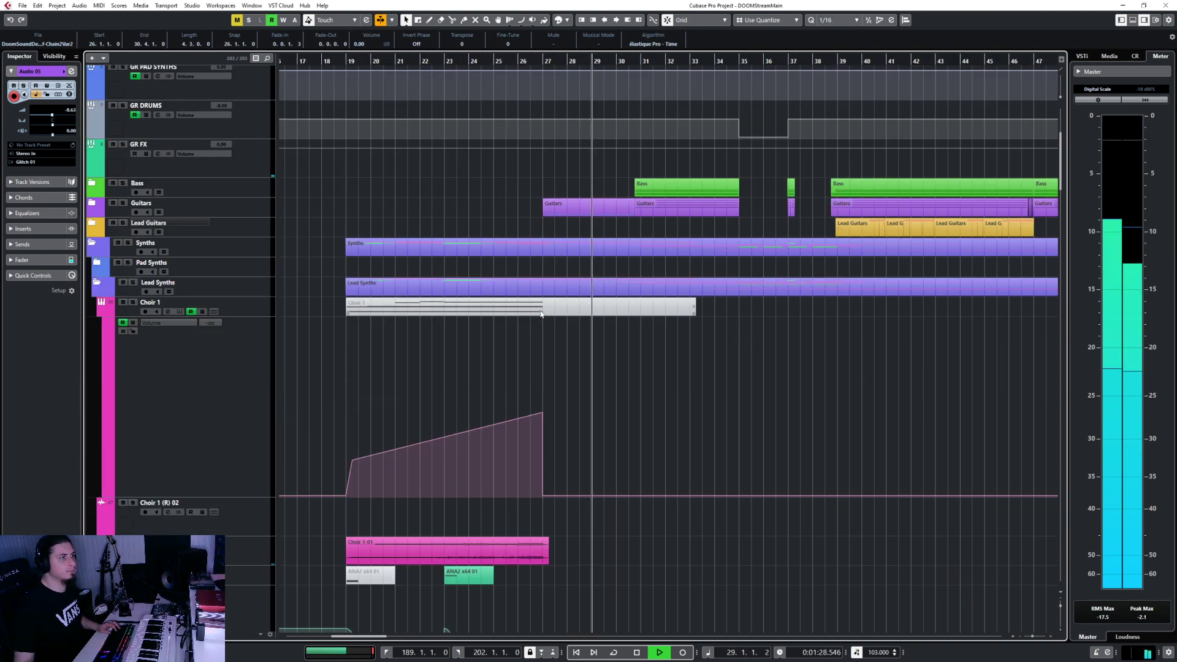
scroll(540, 314, down, 3)
scroll(540, 314, down, 5)
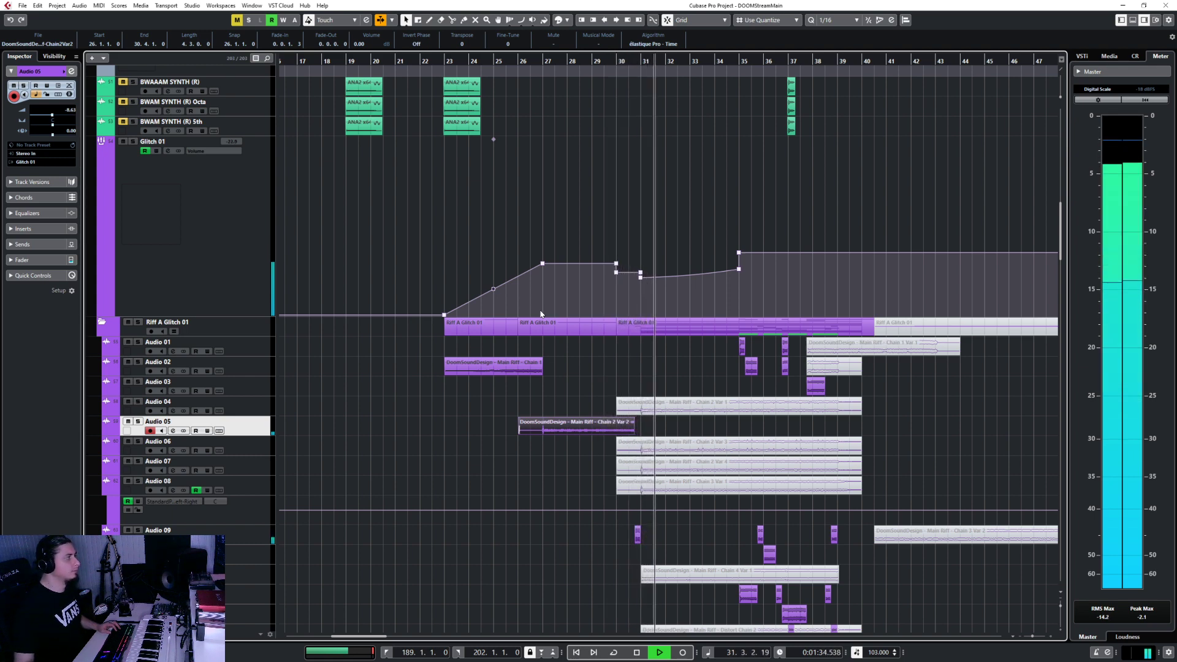
scroll(541, 314, up, 10)
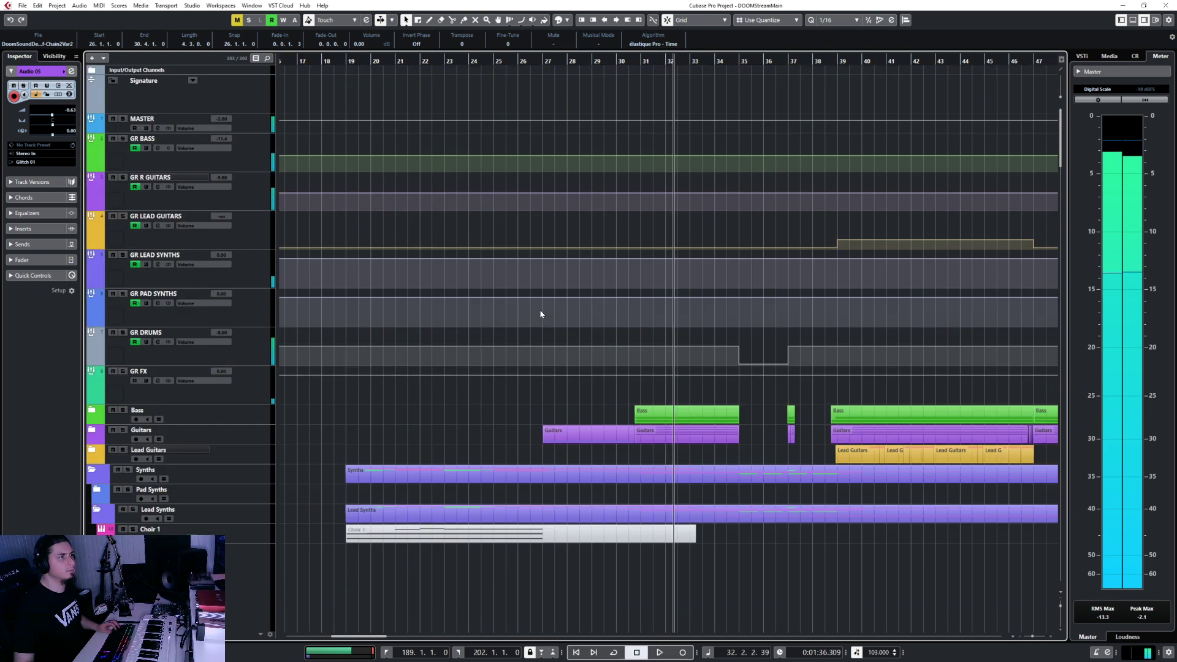
click(92, 470)
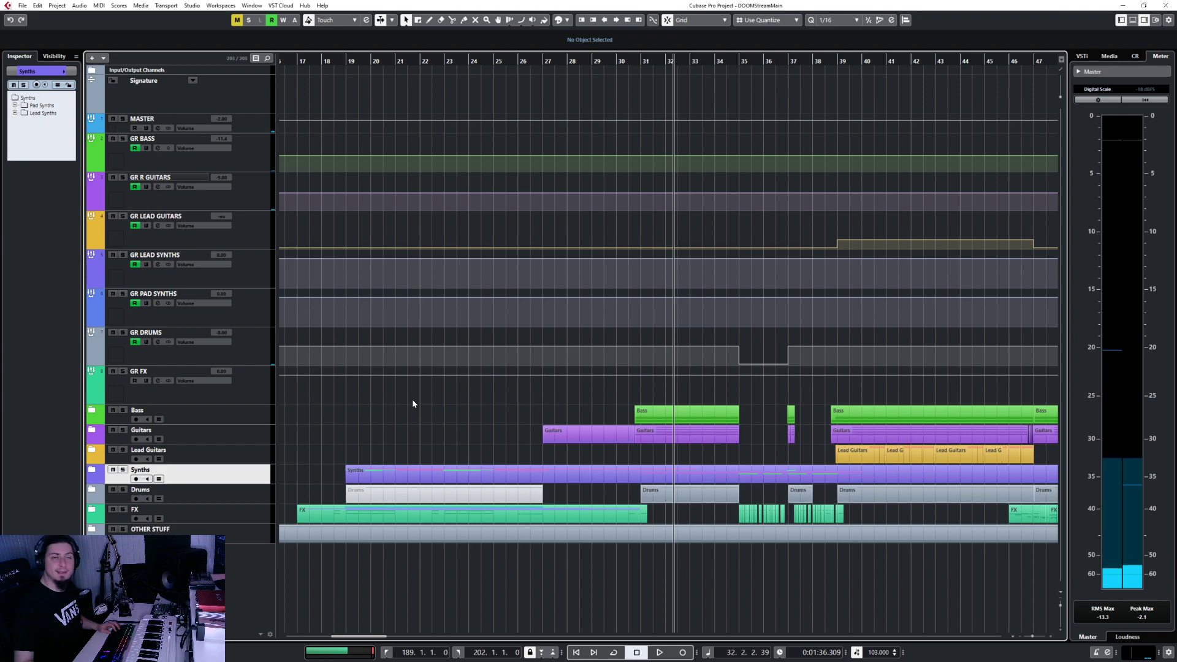